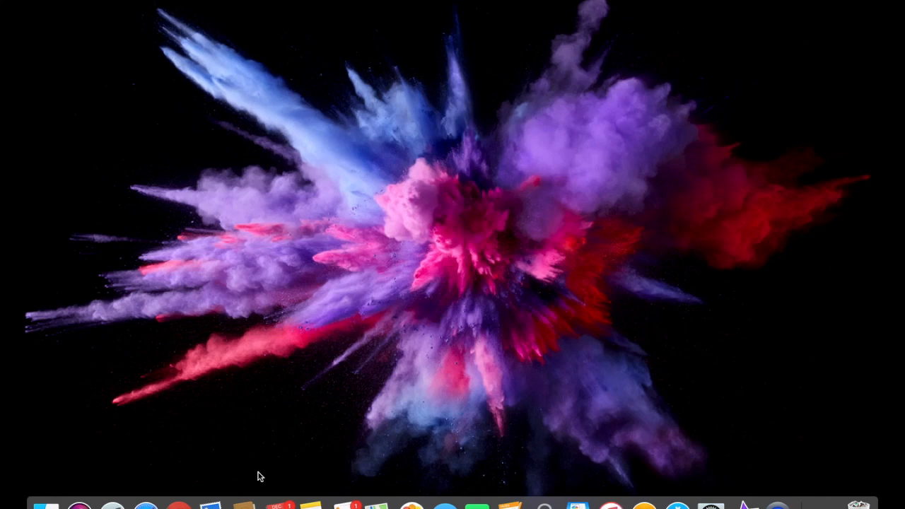
- Open Cricut Design Space from the installed applications
{"action": "left_click", "coordinate": [46, 504]}
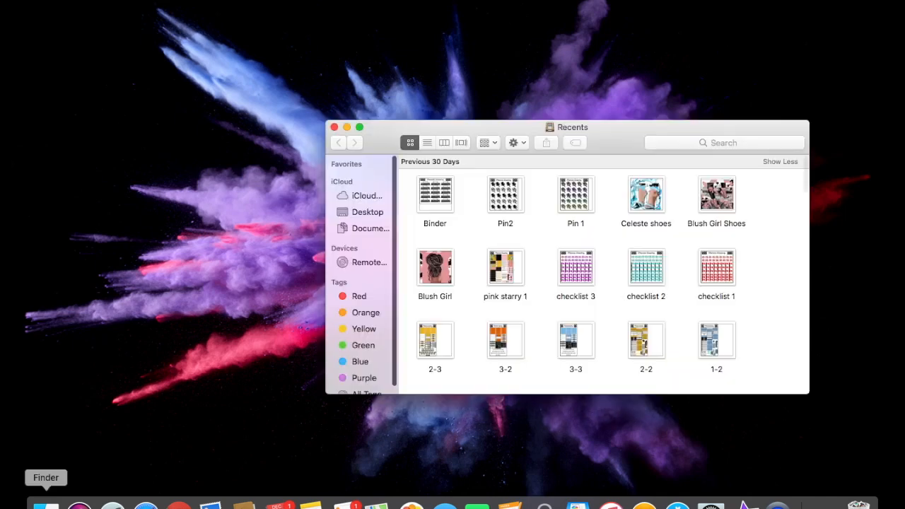
{"action": "left_click", "coordinate": [347, 127]}
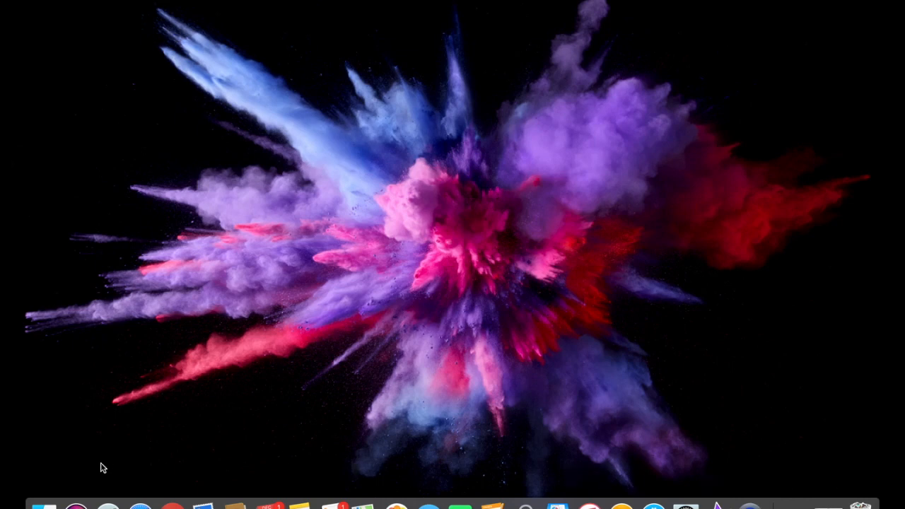
{"action": "left_click", "coordinate": [109, 502]}
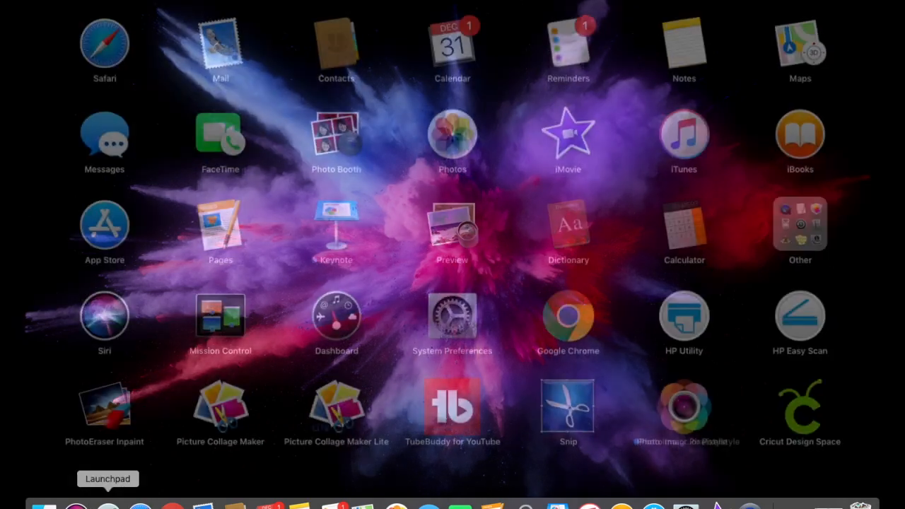
{"action": "left_click", "coordinate": [792, 403]}
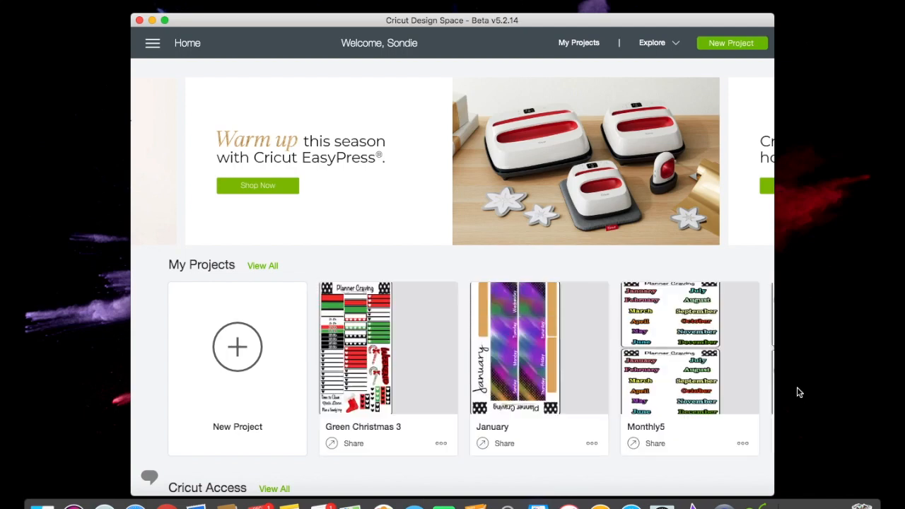
- Widen and reposition the Cricut Design Space window, and start a new project with a blank canvas
{"action": "left_click_drag", "start_coordinate": [131, 64], "coordinate": [28, 59]}
{"action": "left_click_drag", "start_coordinate": [168, 27], "coordinate": [221, 8]}
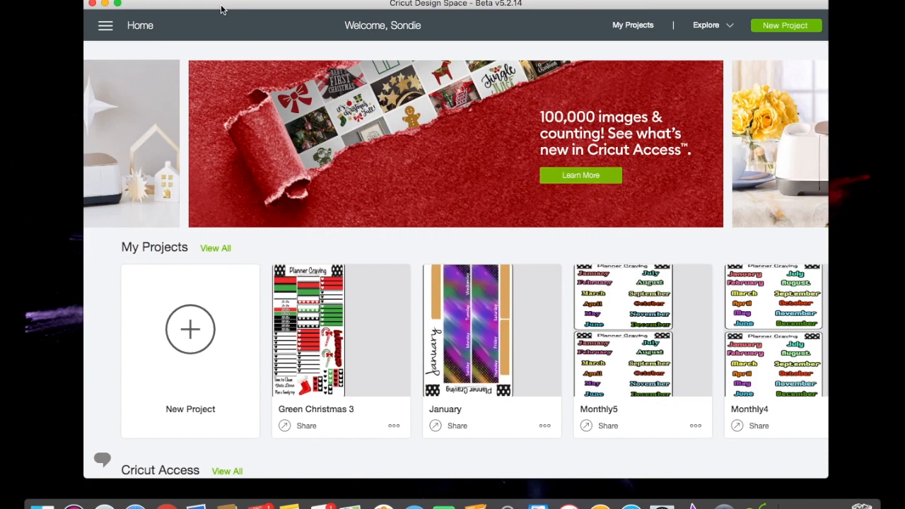
{"action": "left_click_drag", "start_coordinate": [88, 3], "coordinate": [12, 0]}
{"action": "left_click_drag", "start_coordinate": [262, 4], "coordinate": [283, 5]}
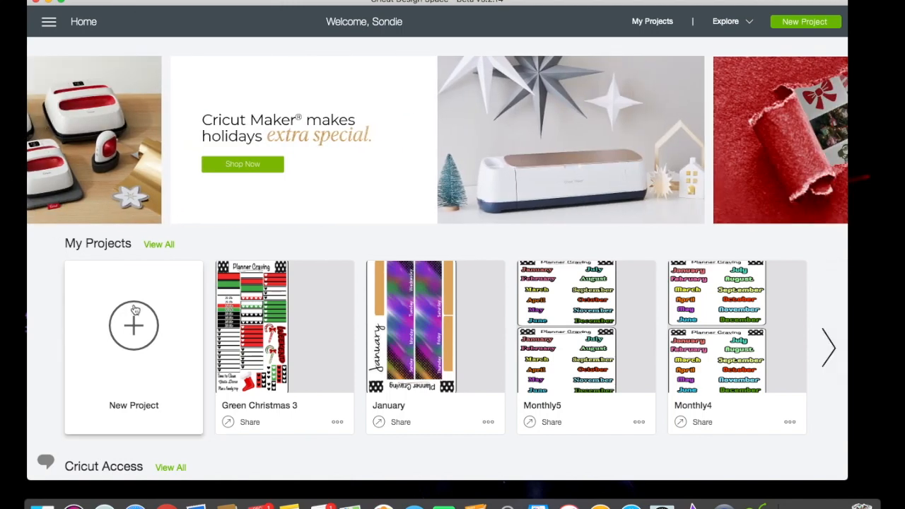
{"action": "left_click", "coordinate": [135, 309]}
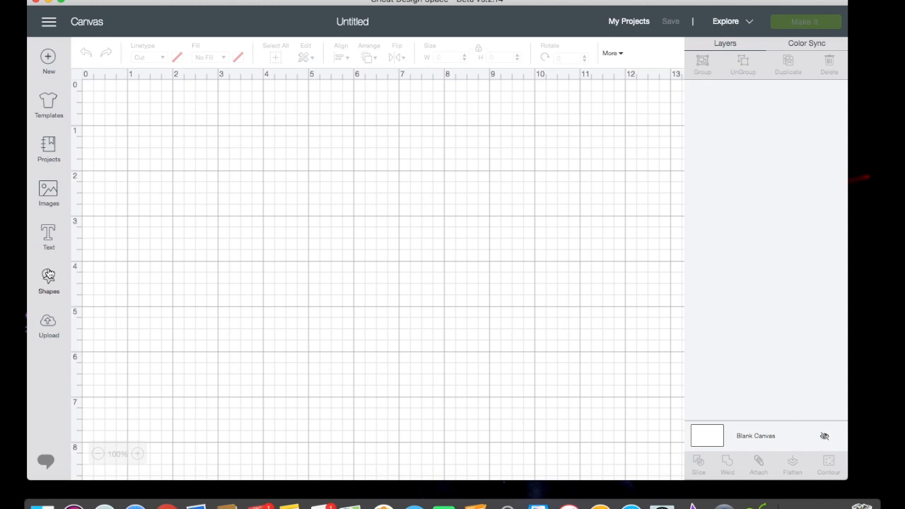
- Search the uploaded images for "Background" and insert the blank Planner Craving page into the canvas
{"action": "left_click", "coordinate": [49, 276]}
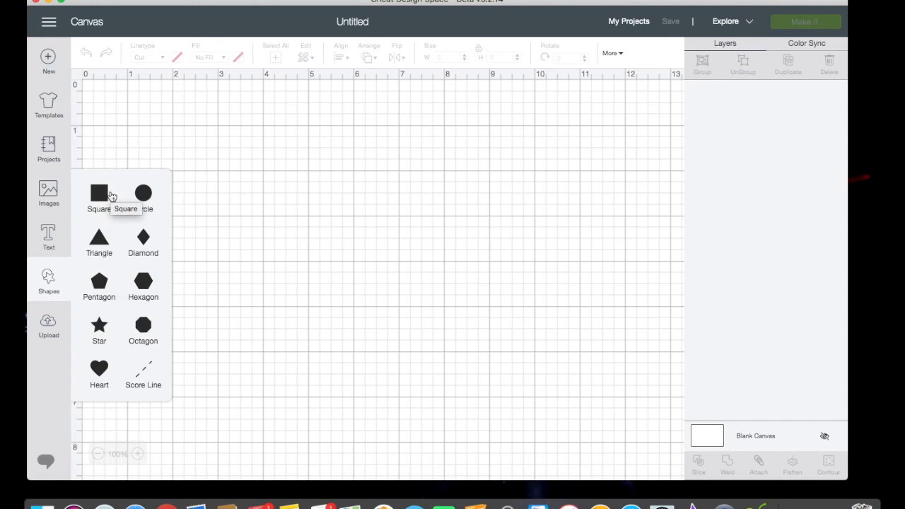
{"action": "left_click", "coordinate": [49, 239]}
{"action": "left_click", "coordinate": [48, 326]}
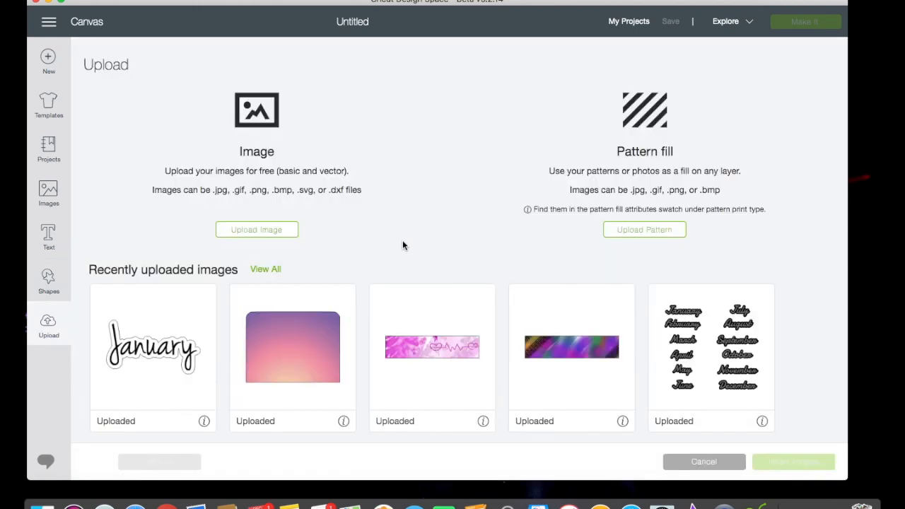
{"action": "left_click", "coordinate": [272, 273]}
{"action": "left_click", "coordinate": [625, 56]}
{"action": "type", "text": "Back"}
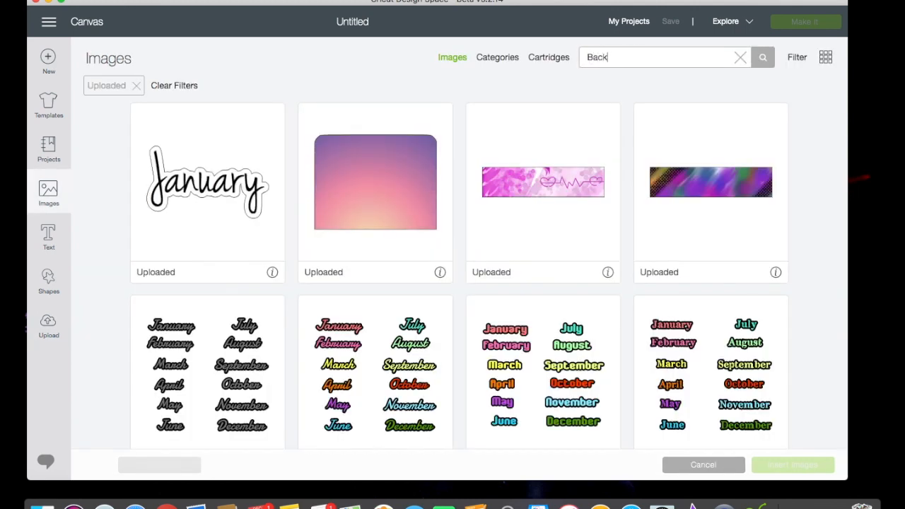
{"action": "type", "text": "ground"}
{"action": "key", "text": "Return"}
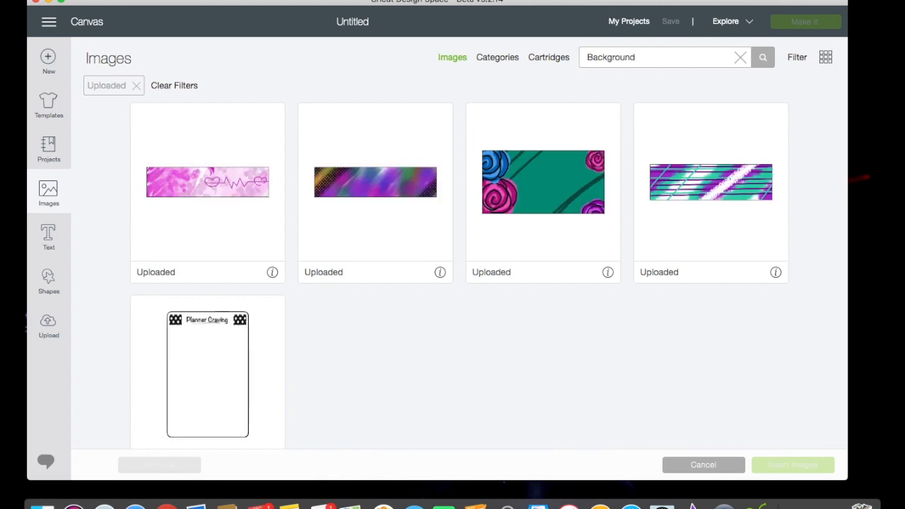
{"action": "left_click", "coordinate": [255, 347]}
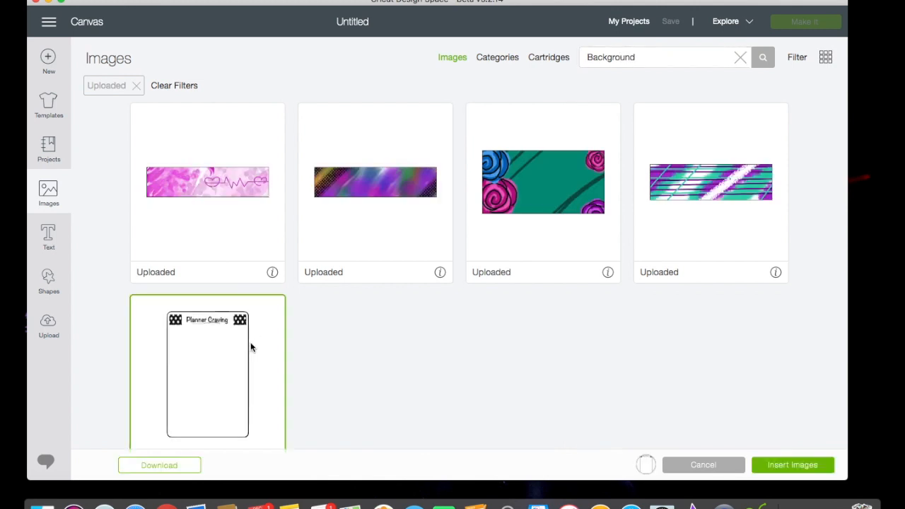
{"action": "left_click", "coordinate": [758, 465]}
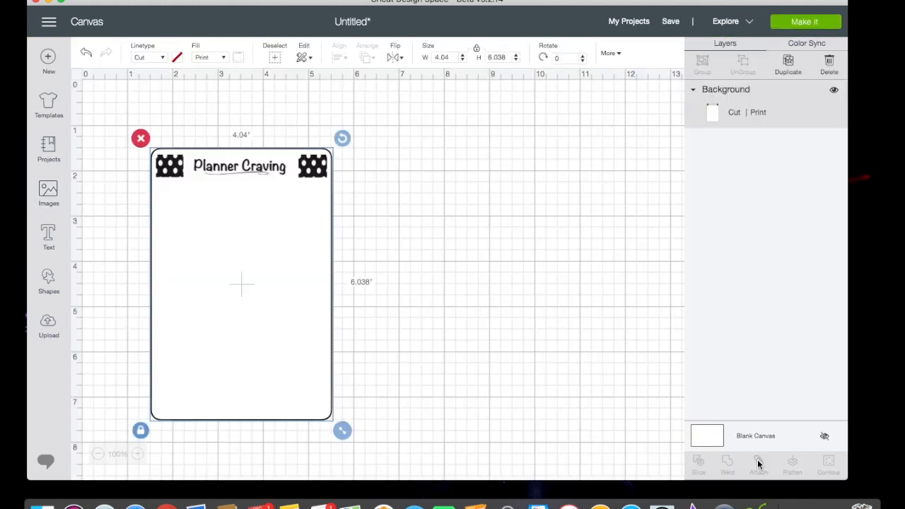
- Widen the window and move the Planner Craving page to about X 9.24, Y 0.46 on the canvas
{"action": "left_click_drag", "start_coordinate": [300, 244], "coordinate": [565, 205]}
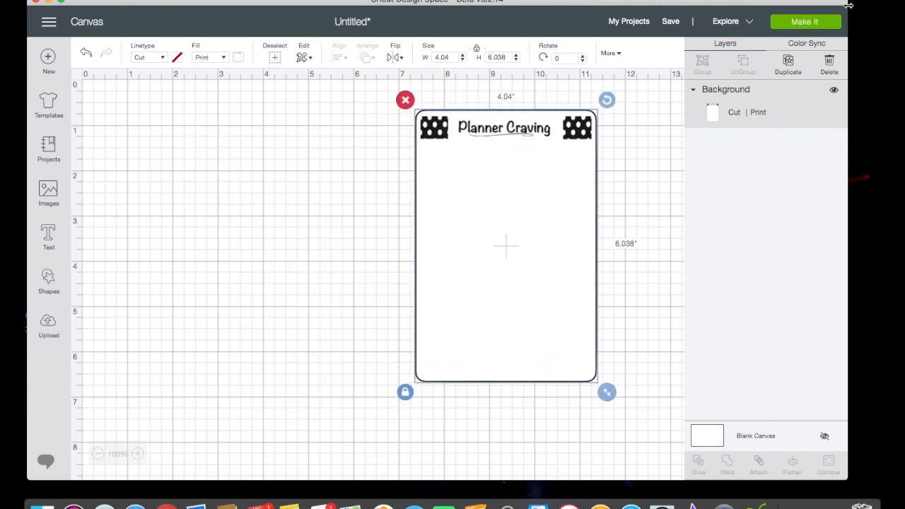
{"action": "left_click_drag", "start_coordinate": [847, 2], "coordinate": [903, 3]}
{"action": "left_click_drag", "start_coordinate": [464, 286], "coordinate": [495, 297]}
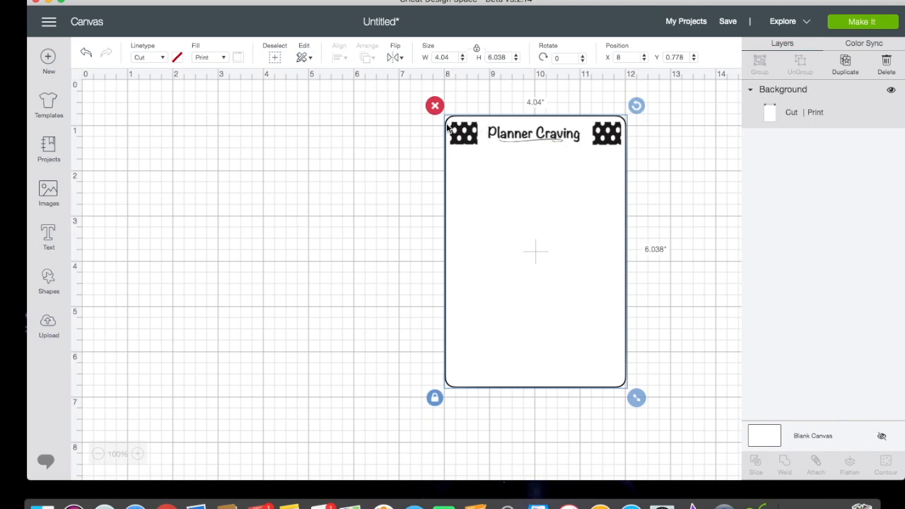
{"action": "left_click_drag", "start_coordinate": [586, 305], "coordinate": [642, 286]}
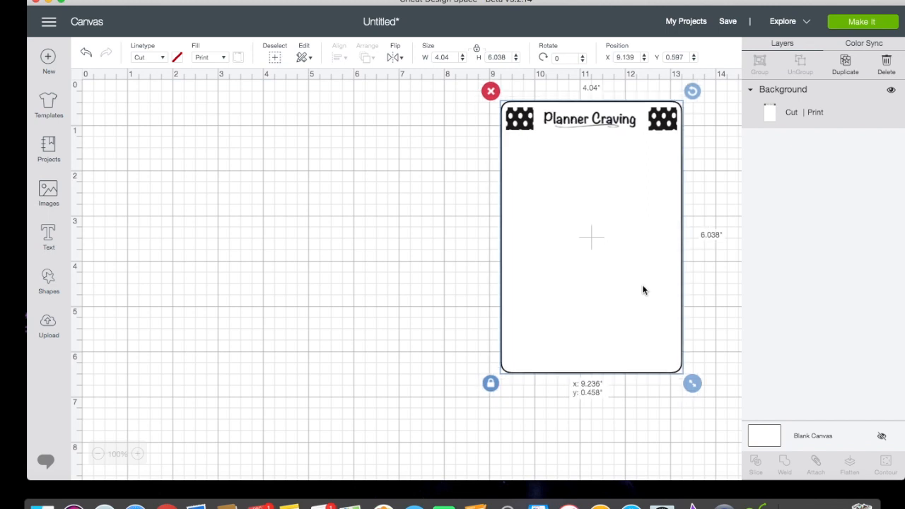
- Filter the image library to Purchased images only and insert the brown rounded square page
{"action": "left_click", "coordinate": [48, 191]}
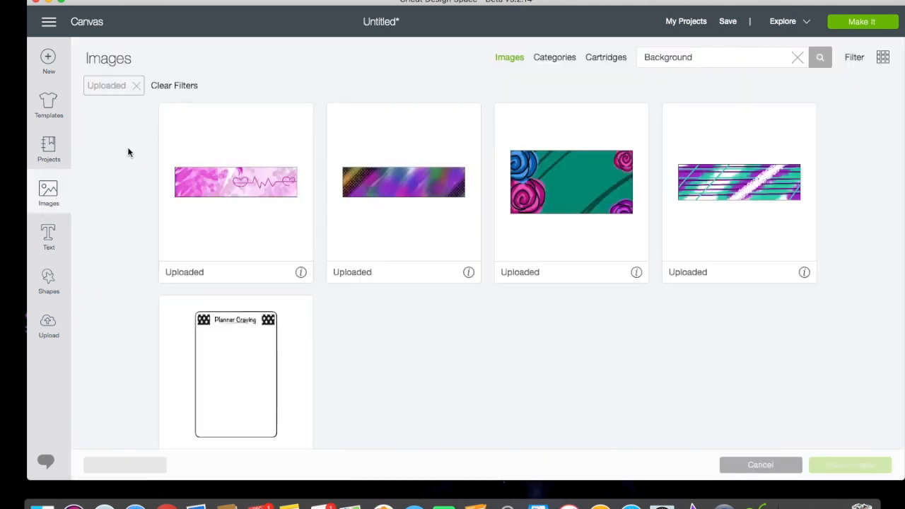
{"action": "left_click", "coordinate": [854, 58]}
{"action": "left_click", "coordinate": [714, 122]}
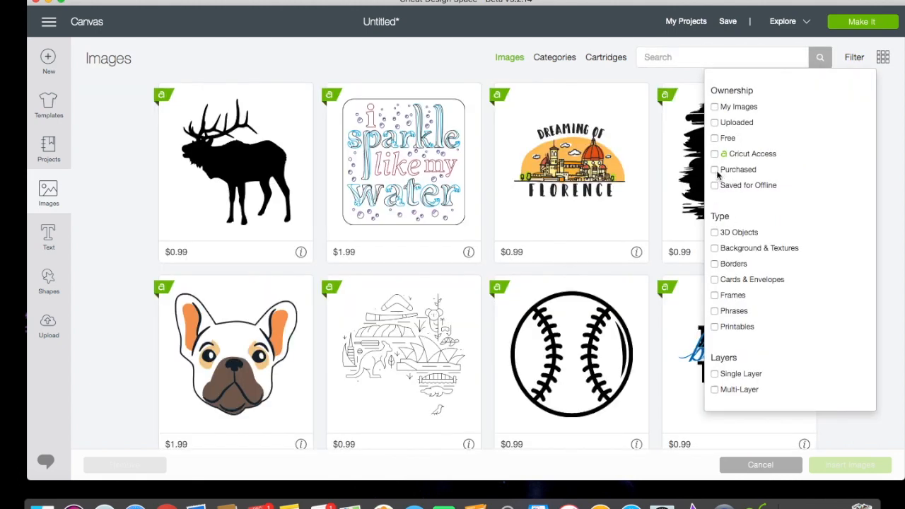
{"action": "left_click", "coordinate": [715, 170]}
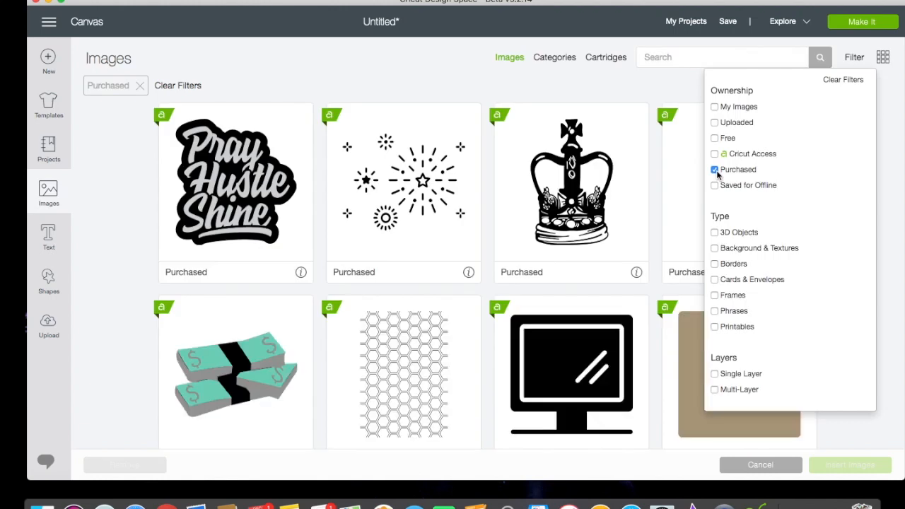
{"action": "left_click", "coordinate": [618, 87]}
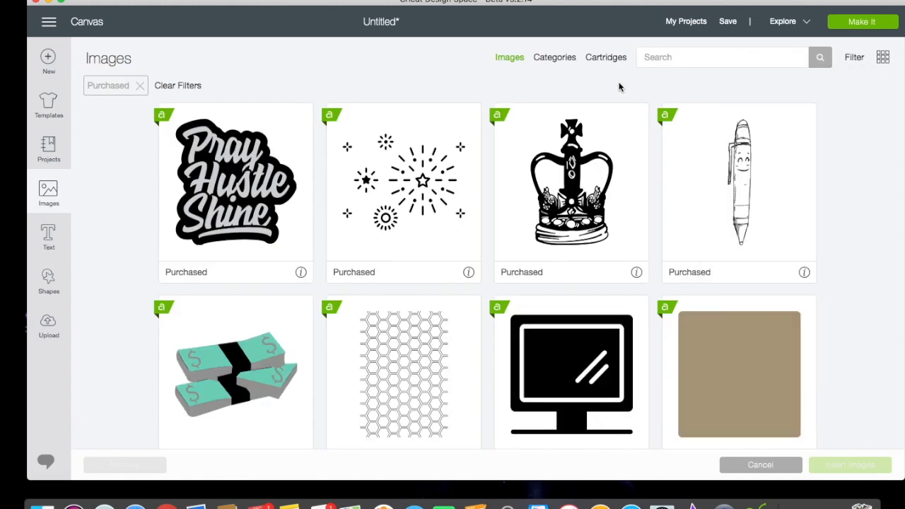
{"action": "scroll", "coordinate": [751, 370], "scroll_direction": "down", "scroll_amount": 2}
{"action": "left_click", "coordinate": [751, 371]}
{"action": "left_click", "coordinate": [862, 469]}
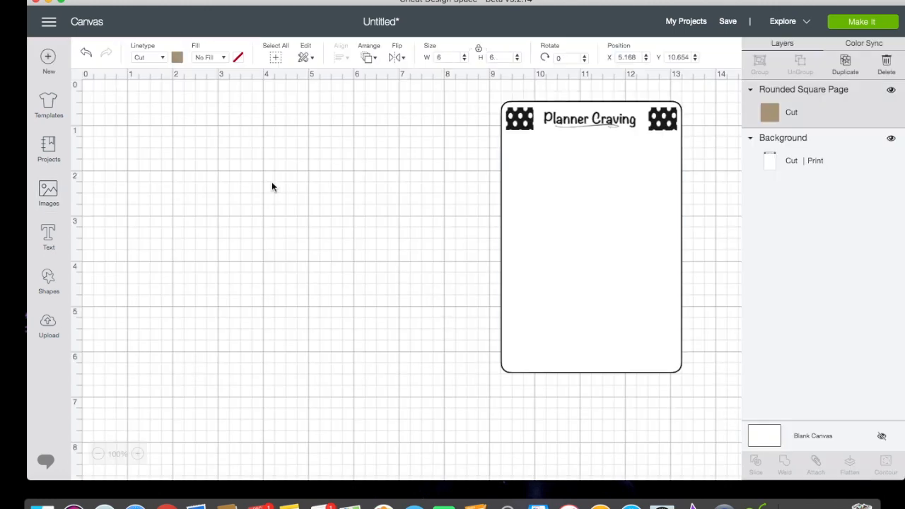
- Move the brown rounded square up beside the Planner Craving page, to about X 0.6, Y 0.68
{"action": "scroll", "coordinate": [332, 245], "scroll_direction": "down", "scroll_amount": 8}
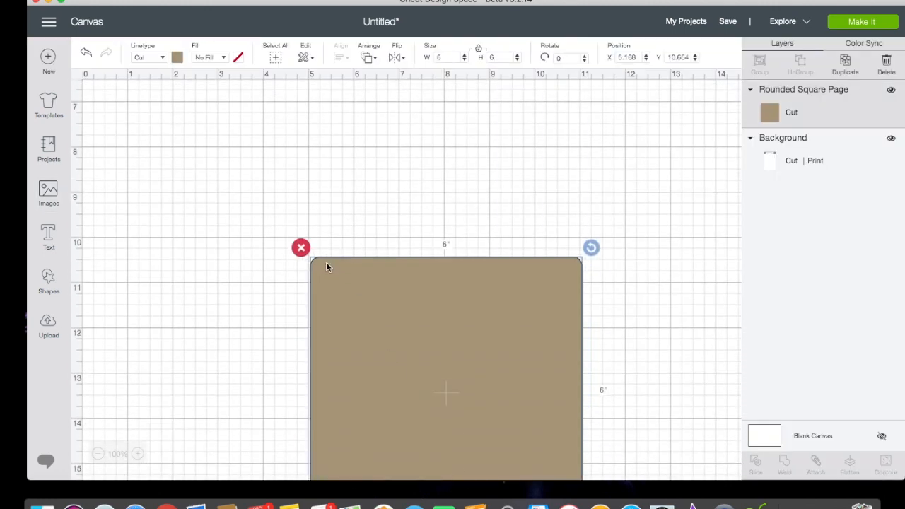
{"action": "left_click_drag", "start_coordinate": [408, 368], "coordinate": [212, 129]}
{"action": "scroll", "coordinate": [213, 129], "scroll_direction": "up", "scroll_amount": 5}
{"action": "left_click_drag", "start_coordinate": [196, 317], "coordinate": [197, 171]}
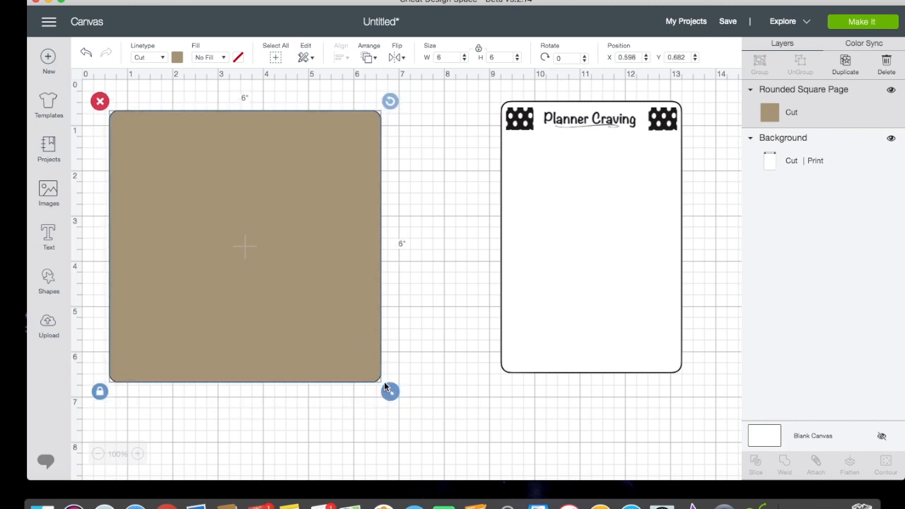
- Unlock the brown rounded square's proportions and set its width to 4 inches
{"action": "left_click", "coordinate": [577, 210]}
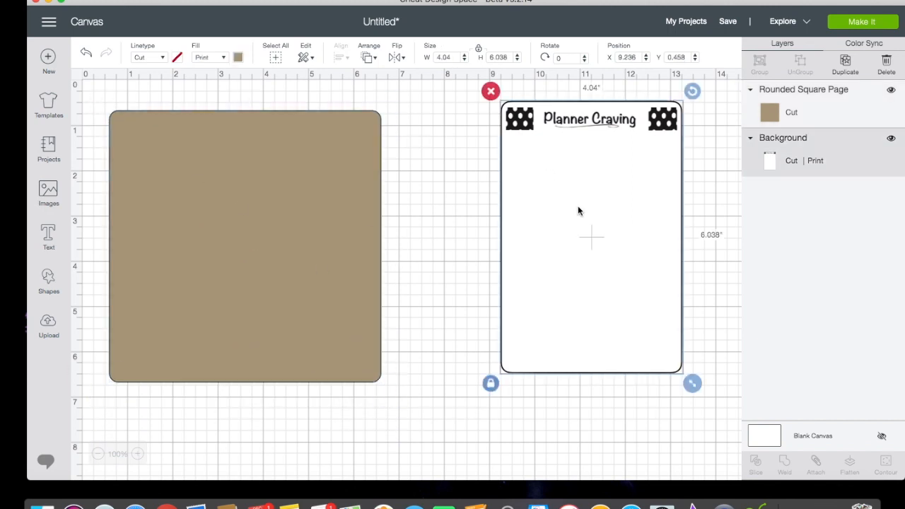
{"action": "left_click", "coordinate": [334, 162]}
{"action": "left_click", "coordinate": [451, 59]}
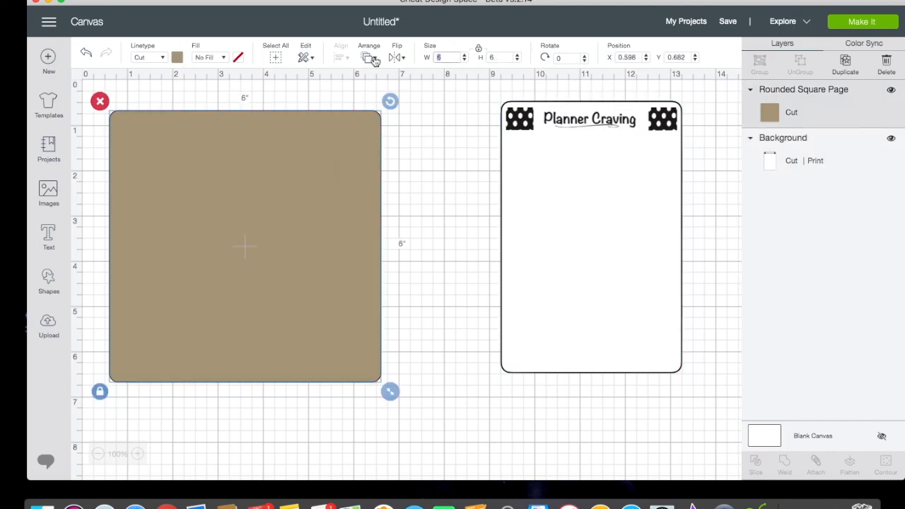
{"action": "left_click", "coordinate": [478, 48]}
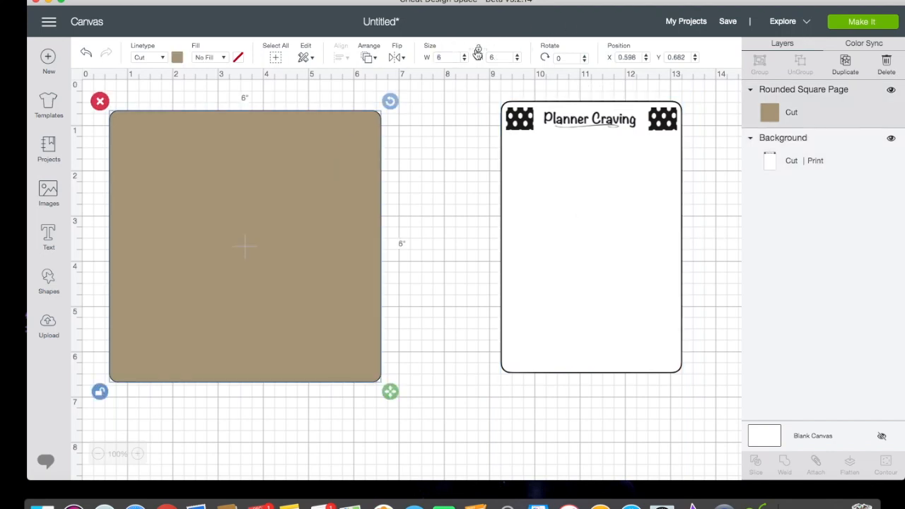
{"action": "left_click", "coordinate": [446, 60]}
{"action": "type", "text": "4"}
{"action": "key", "text": "Return"}
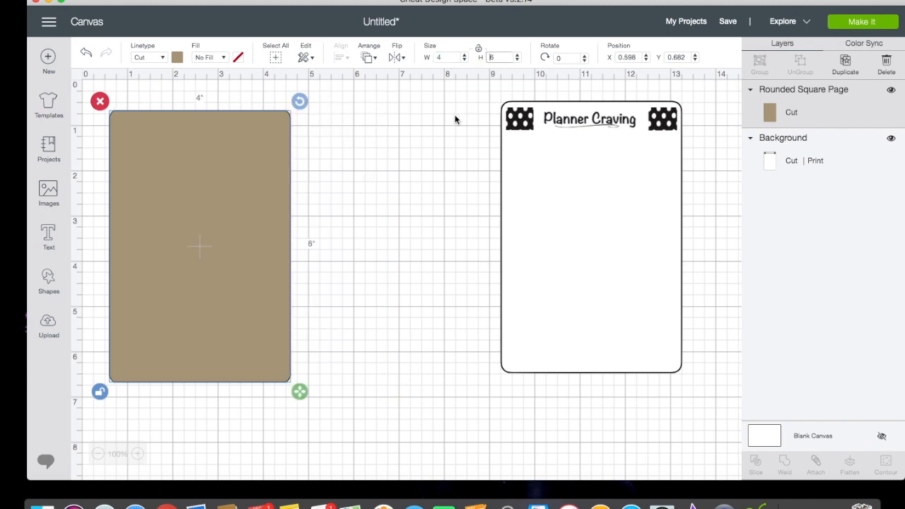
- Move the brown rounded rectangle to about X 1.85, Y 1.1 on the canvas
{"action": "left_click", "coordinate": [434, 144]}
{"action": "left_click_drag", "start_coordinate": [234, 263], "coordinate": [277, 251]}
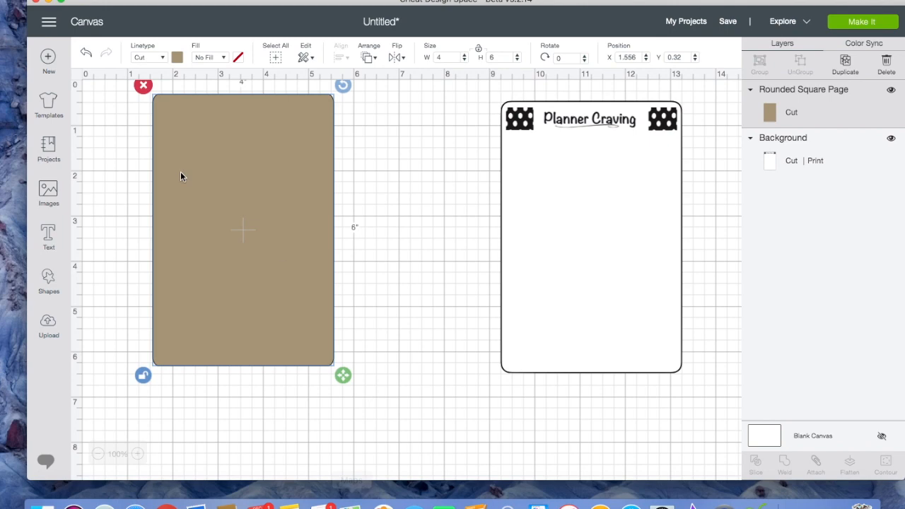
{"action": "left_click_drag", "start_coordinate": [182, 174], "coordinate": [194, 214]}
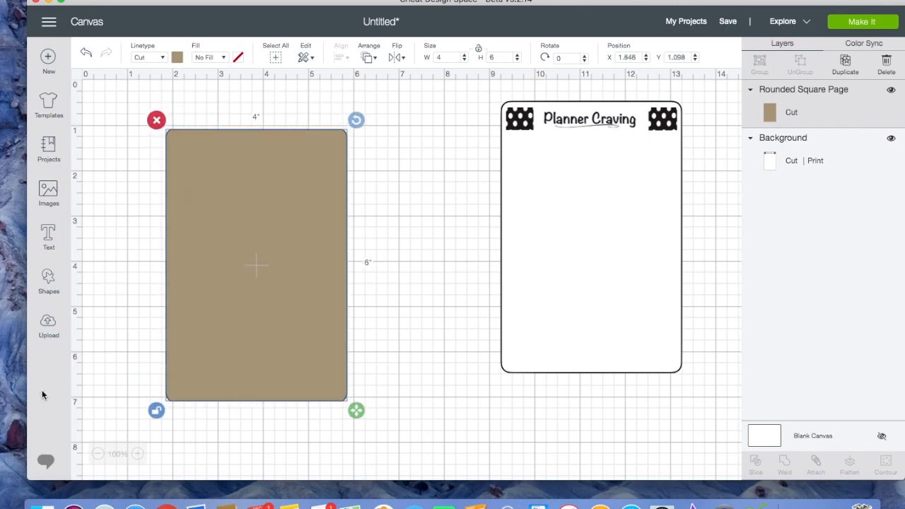
- Search the uploaded images for "planner" and insert the Planner Craving banner into the canvas
{"action": "left_click", "coordinate": [50, 326]}
{"action": "left_click", "coordinate": [265, 270]}
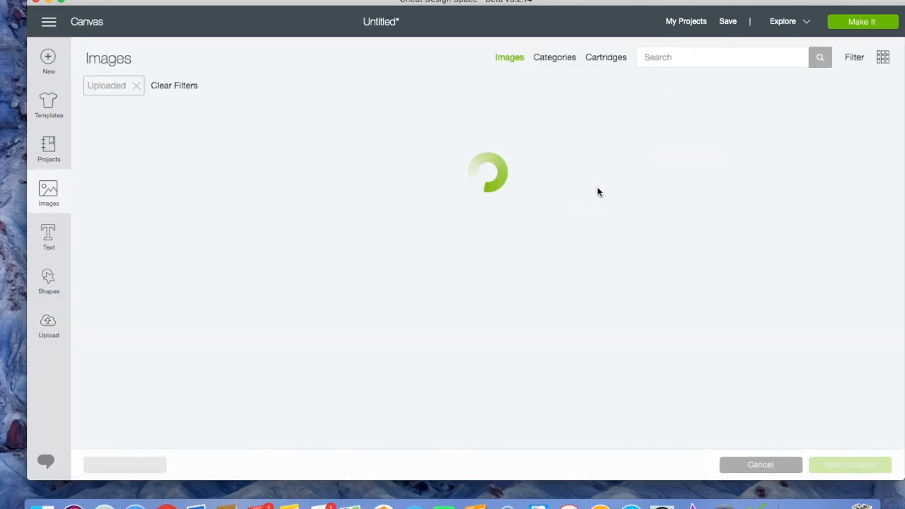
{"action": "left_click", "coordinate": [679, 57]}
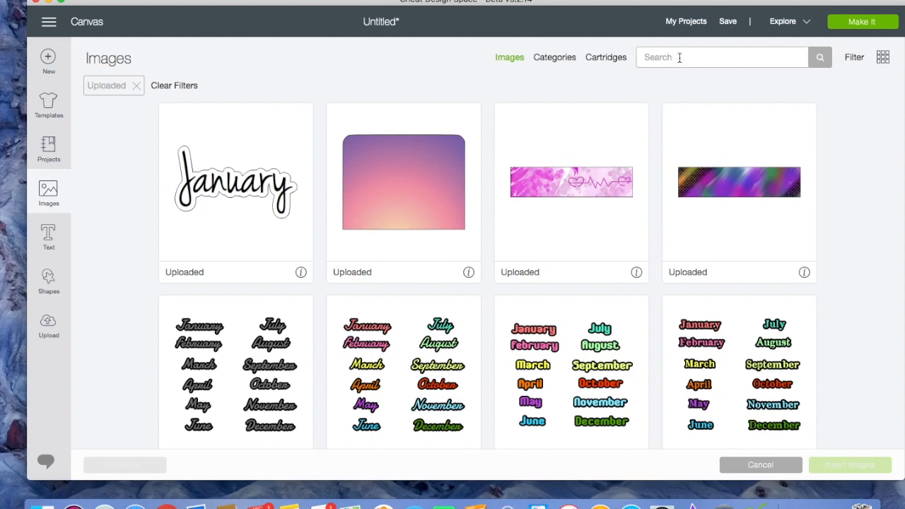
{"action": "type", "text": "plannr"}
{"action": "key", "text": "Return"}
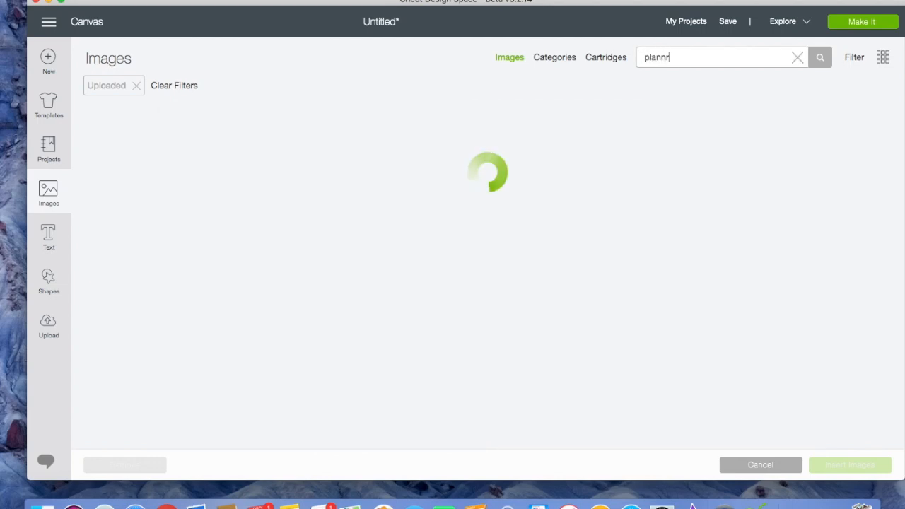
{"action": "key", "text": "BackSpace"}
{"action": "type", "text": "er"}
{"action": "key", "text": "Return"}
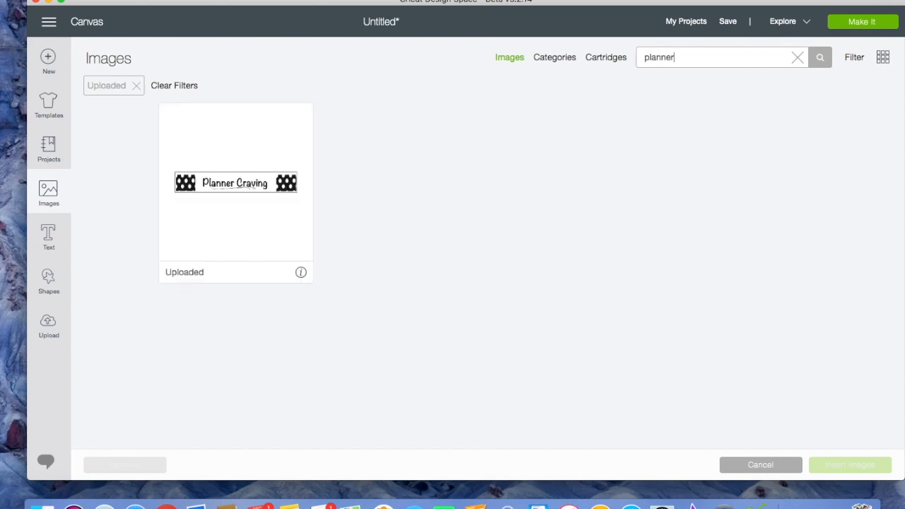
{"action": "left_click", "coordinate": [308, 197]}
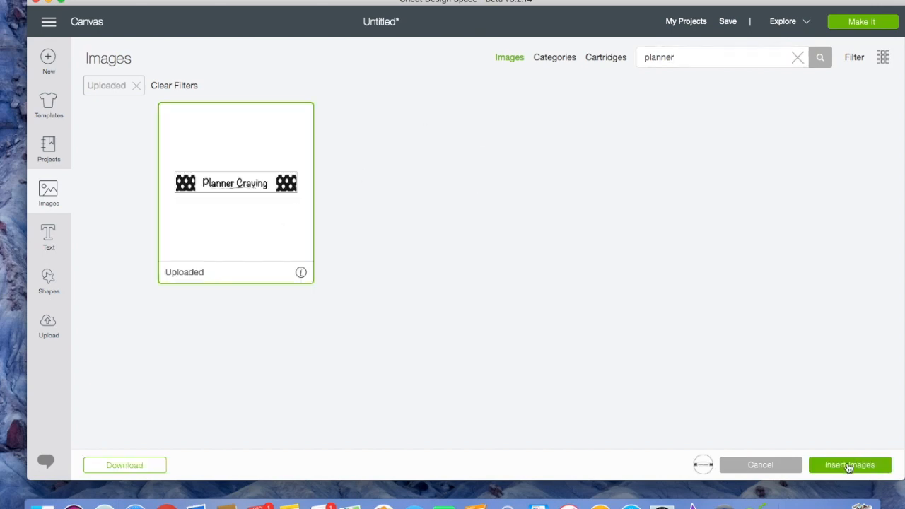
{"action": "left_click", "coordinate": [848, 465]}
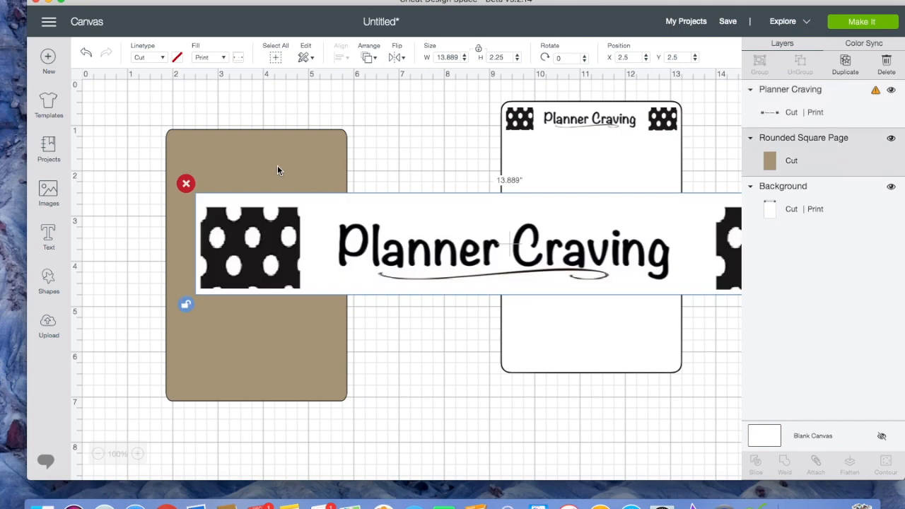
- Recolor the brown rounded page white
{"action": "left_click", "coordinate": [277, 170]}
{"action": "left_click", "coordinate": [178, 57]}
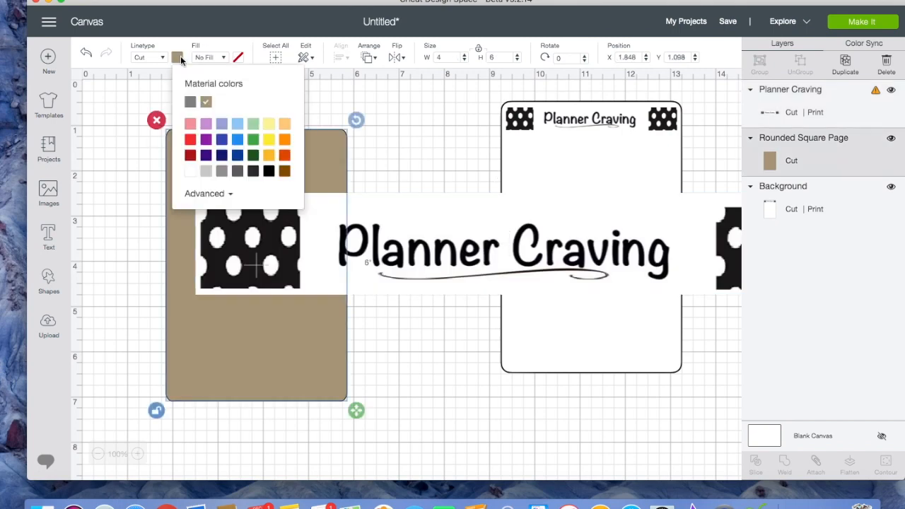
{"action": "left_click", "coordinate": [191, 172]}
- Set the large Planner Craving banner's width to 4 inches and place it across the top of the white page, about X 1.86, Y 1.17
{"action": "left_click", "coordinate": [453, 227]}
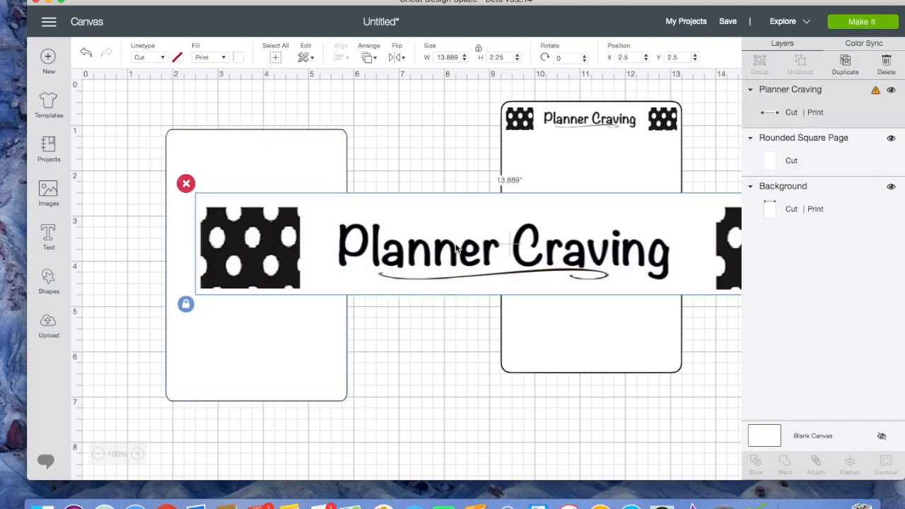
{"action": "left_click_drag", "start_coordinate": [460, 58], "coordinate": [424, 56]}
{"action": "type", "text": "4"}
{"action": "key", "text": "Return"}
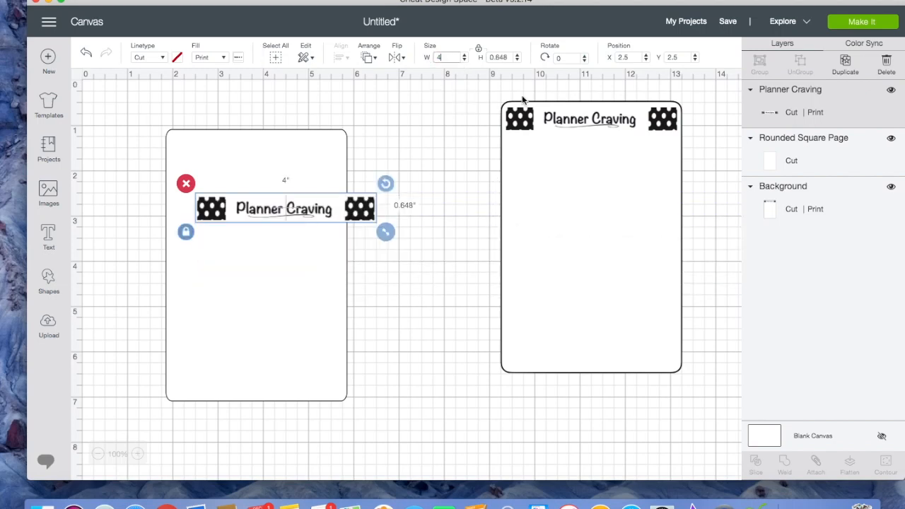
{"action": "left_click_drag", "start_coordinate": [325, 214], "coordinate": [297, 154]}
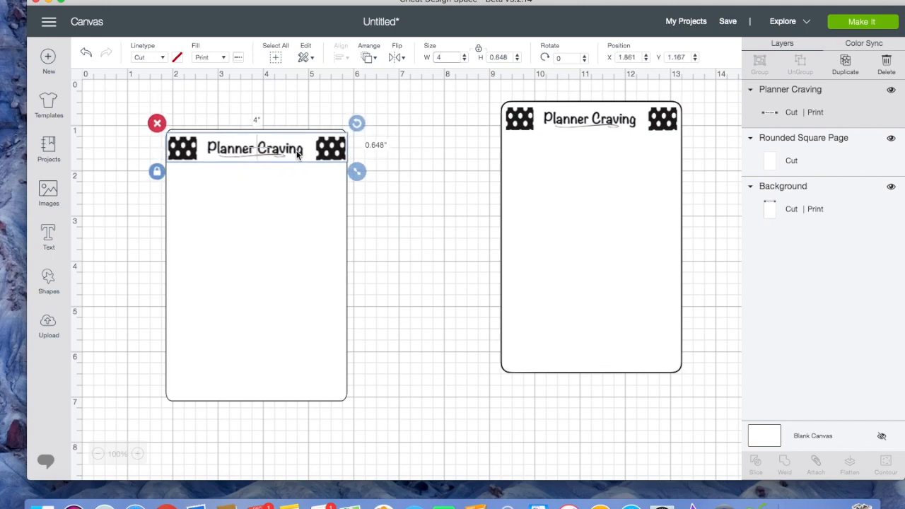
- Set the banner's width to 3.7 inches and place it roughly centered inside the page's upper edge
{"action": "double_click", "coordinate": [439, 58]}
{"action": "type", "text": "3.7"}
{"action": "key", "text": "Return"}
{"action": "left_click_drag", "start_coordinate": [280, 149], "coordinate": [308, 154]}
{"action": "left_click", "coordinate": [431, 157]}
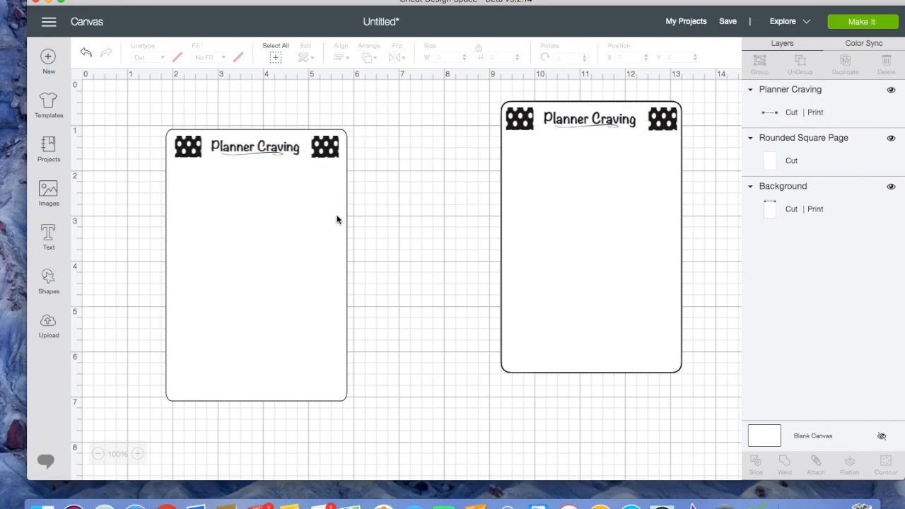
{"action": "left_click_drag", "start_coordinate": [306, 149], "coordinate": [477, 239]}
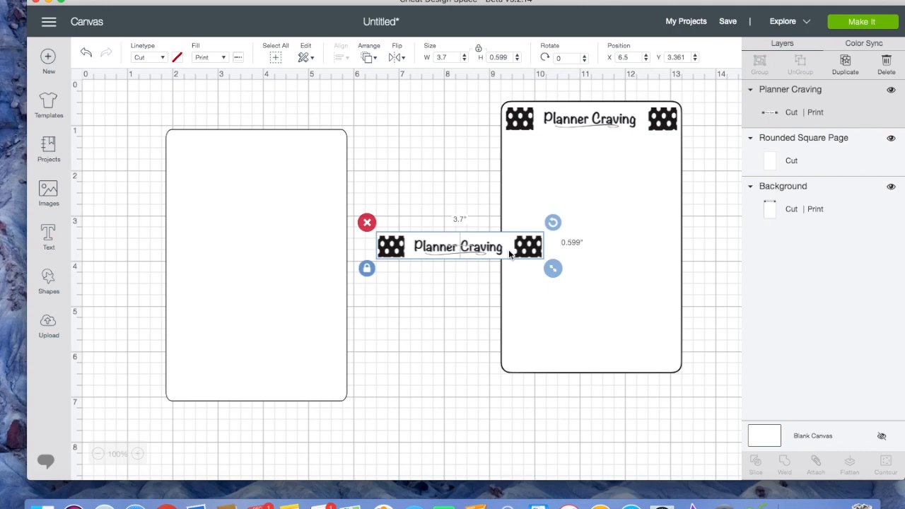
{"action": "left_click_drag", "start_coordinate": [508, 249], "coordinate": [300, 150]}
{"action": "left_click", "coordinate": [48, 326]}
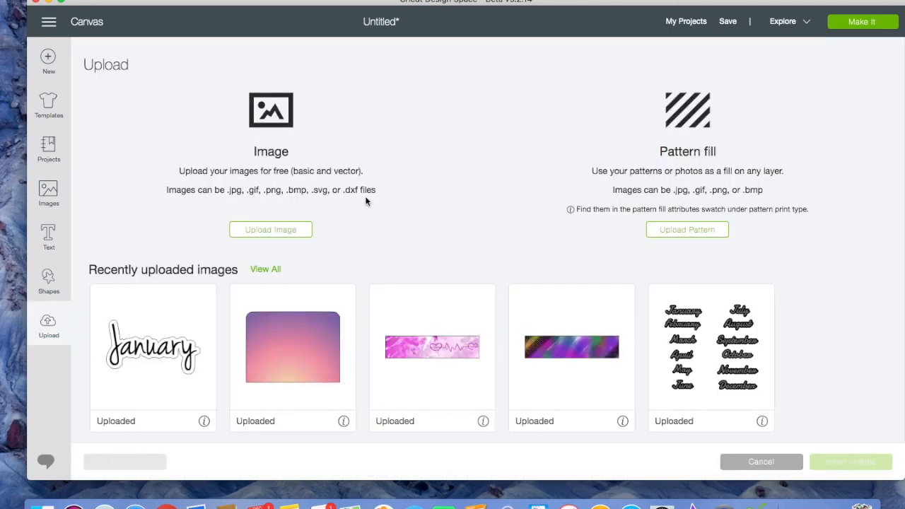
{"action": "left_click", "coordinate": [259, 234]}
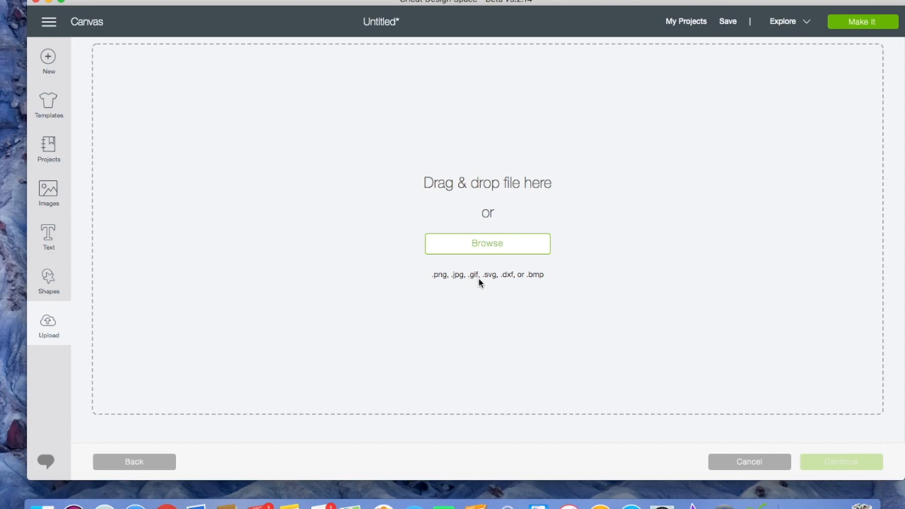
{"action": "left_click", "coordinate": [511, 239]}
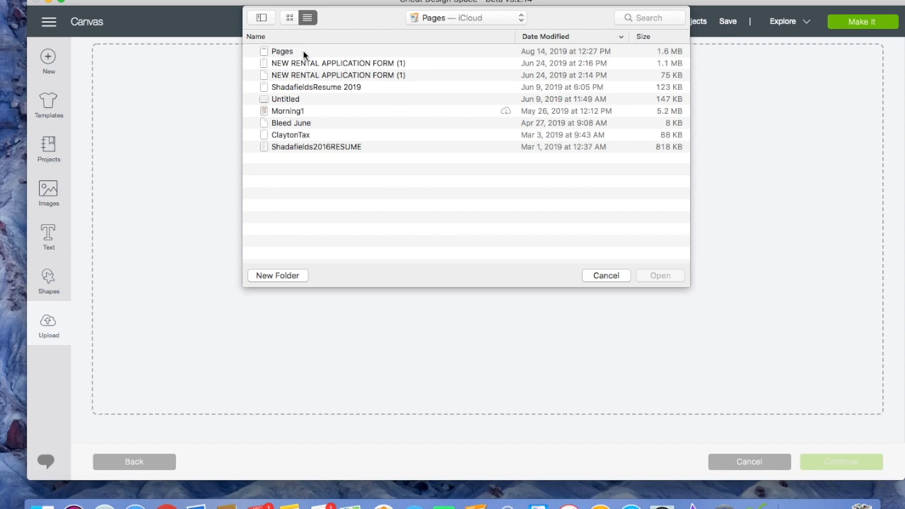
{"action": "left_click", "coordinate": [605, 275]}
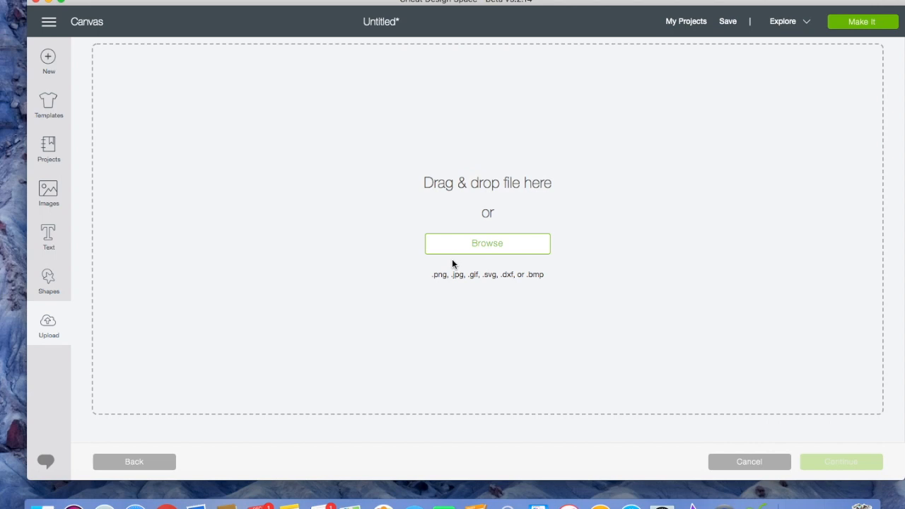
{"action": "left_click", "coordinate": [749, 463]}
- Reposition the Planner Craving banner just inside the upper edge of the white rounded page
{"action": "left_click_drag", "start_coordinate": [263, 147], "coordinate": [497, 283]}
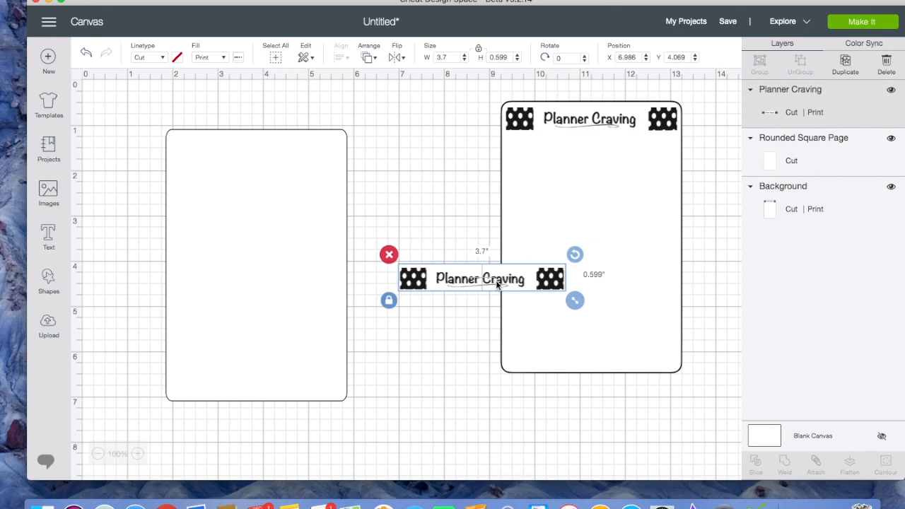
{"action": "left_click_drag", "start_coordinate": [497, 283], "coordinate": [361, 200]}
{"action": "left_click", "coordinate": [260, 163]}
{"action": "left_click_drag", "start_coordinate": [260, 162], "coordinate": [263, 154]}
{"action": "left_click_drag", "start_coordinate": [390, 203], "coordinate": [292, 142]}
- Align the banner and the white rounded page with Center Horizontally
{"action": "left_click_drag", "start_coordinate": [359, 429], "coordinate": [140, 113]}
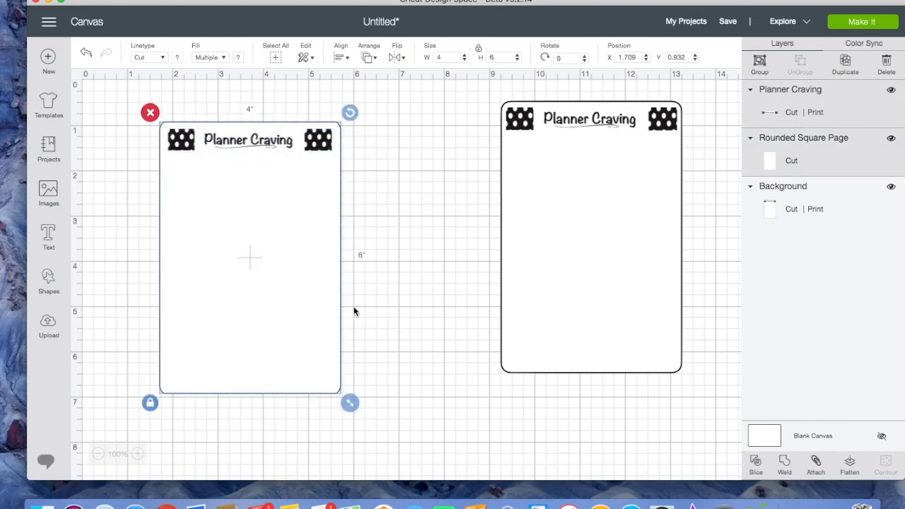
{"action": "left_click", "coordinate": [389, 215]}
{"action": "left_click_drag", "start_coordinate": [353, 404], "coordinate": [150, 110]}
{"action": "left_click", "coordinate": [342, 58]}
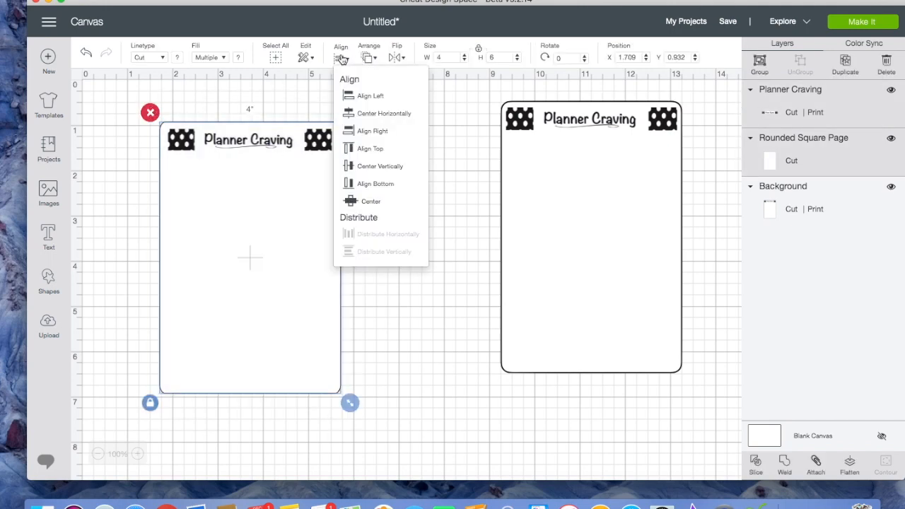
{"action": "left_click", "coordinate": [390, 114]}
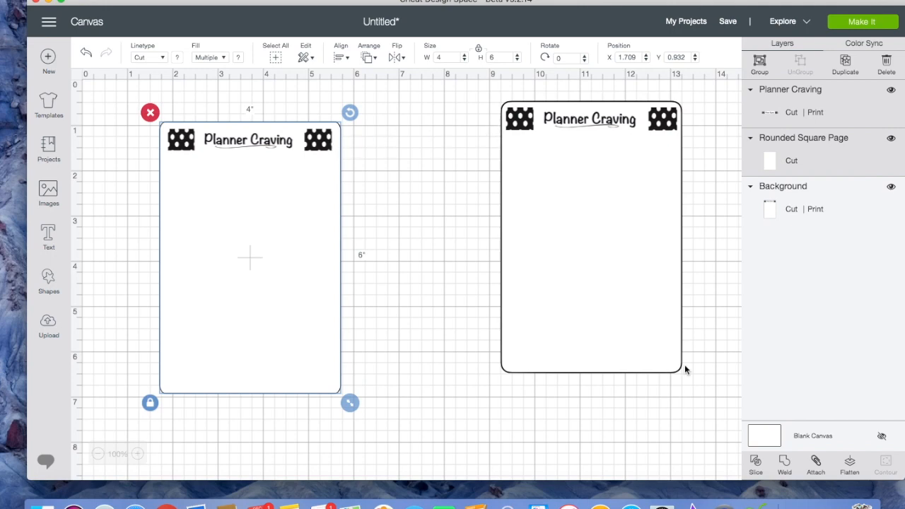
- Flatten the banner and rounded page into one printable layer and move it to about X 2.21, Y 0.85
{"action": "left_click", "coordinate": [850, 462]}
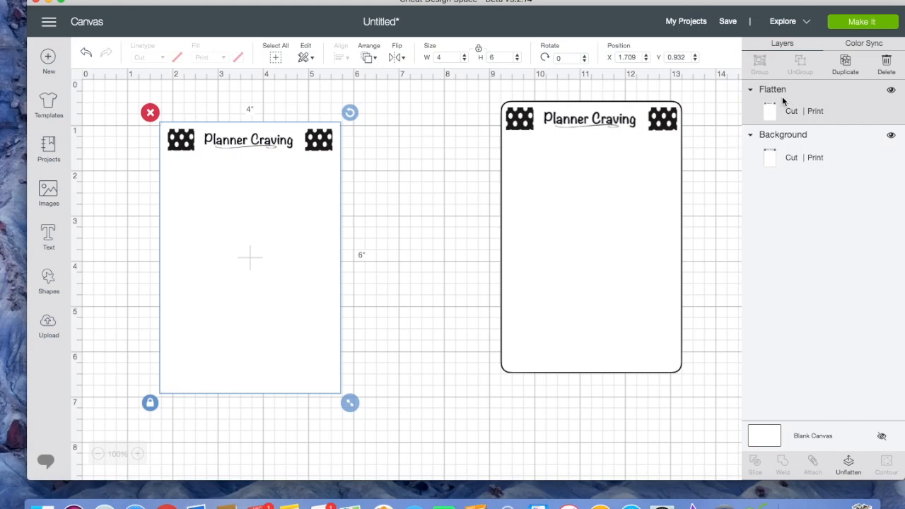
{"action": "left_click_drag", "start_coordinate": [242, 225], "coordinate": [296, 240]}
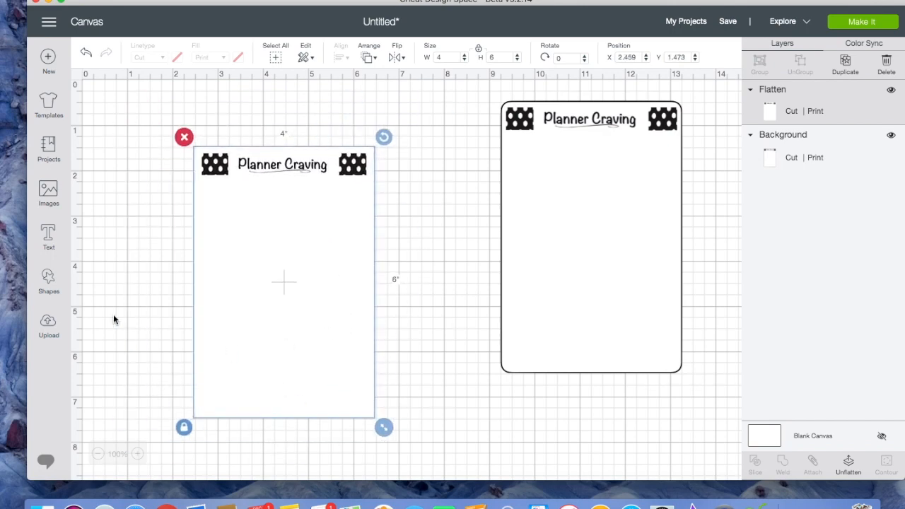
{"action": "left_click_drag", "start_coordinate": [241, 306], "coordinate": [228, 280]}
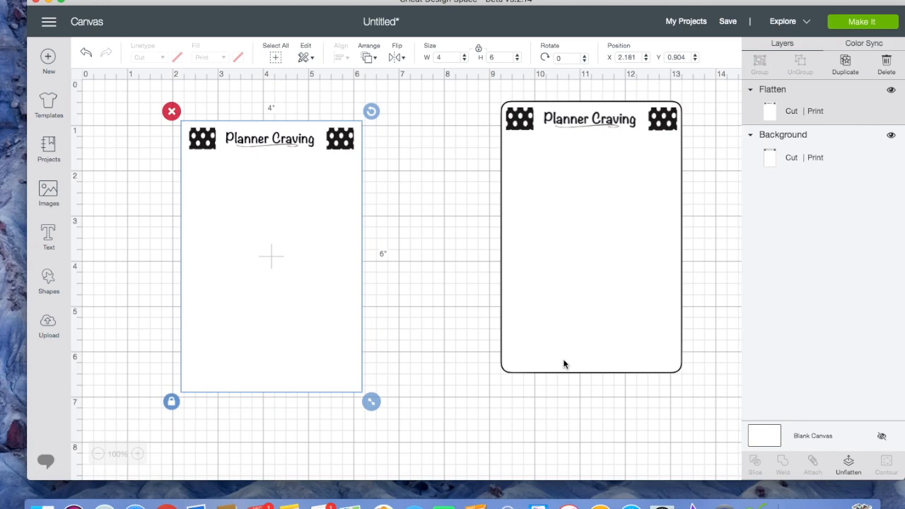
{"action": "left_click", "coordinate": [487, 335]}
{"action": "mouse_move", "coordinate": [245, 238]}
{"action": "left_mouse_down"}
{"action": "mouse_move", "coordinate": [226, 240]}
{"action": "mouse_move", "coordinate": [250, 238]}
{"action": "left_mouse_up"}
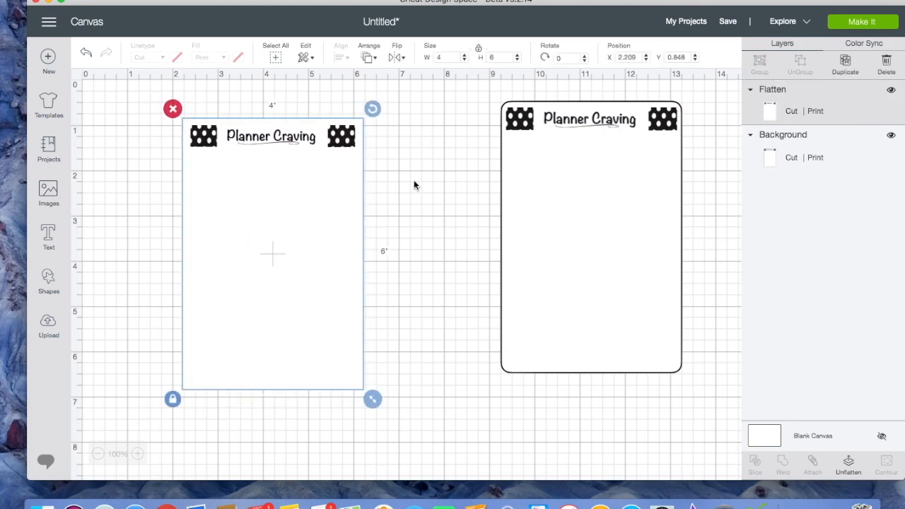
{"action": "left_click", "coordinate": [564, 193]}
{"action": "left_click", "coordinate": [306, 204]}
- Unflatten the sheet and place a duplicate of the white rounded page at about X 3.63, Y 1.35
{"action": "left_click", "coordinate": [849, 464]}
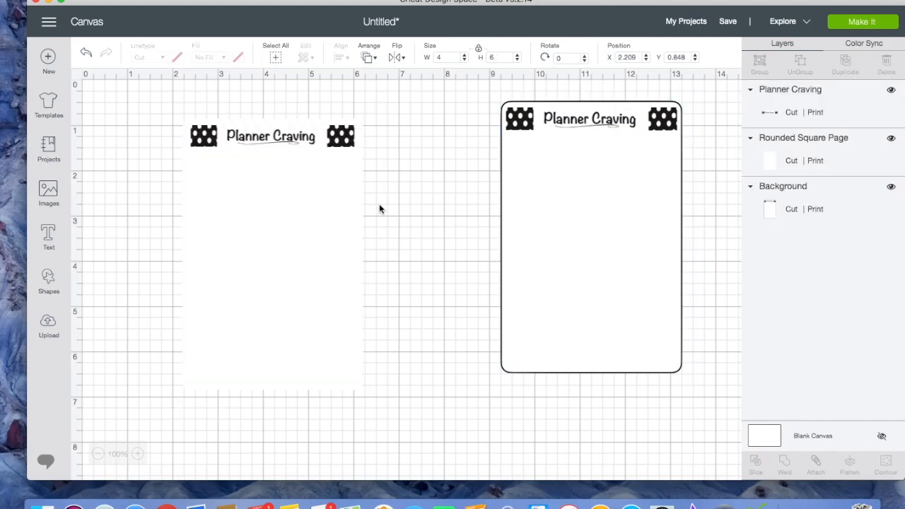
{"action": "left_click", "coordinate": [288, 214]}
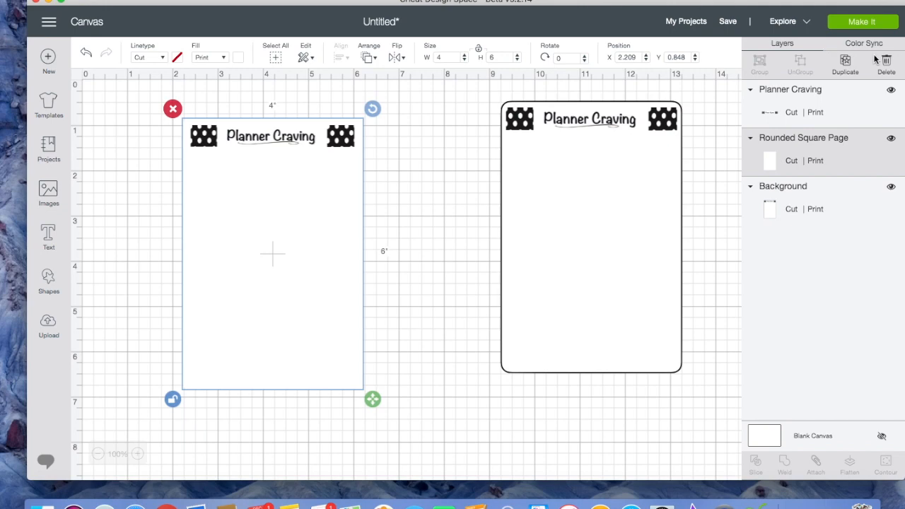
{"action": "left_click", "coordinate": [846, 64]}
{"action": "left_click_drag", "start_coordinate": [316, 241], "coordinate": [357, 241]}
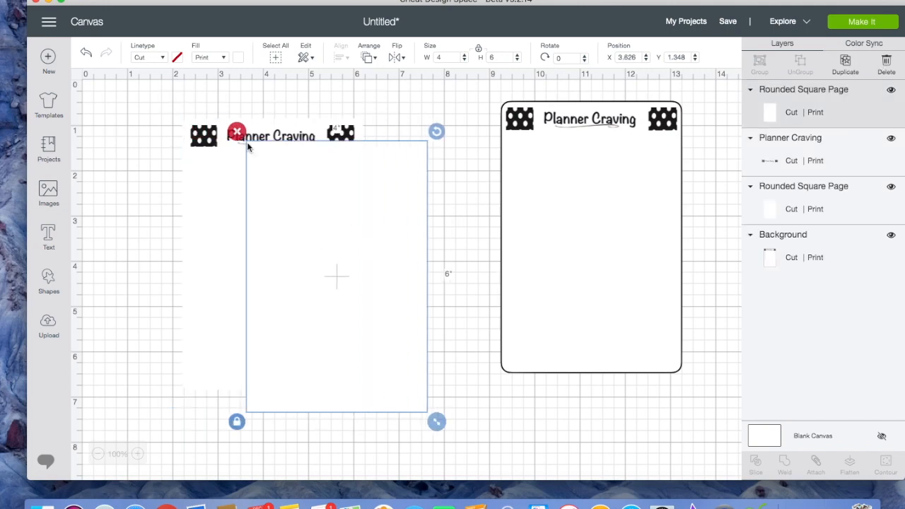
- Fill the duplicated page with black and send it to the back, behind the white page and banner
{"action": "left_click", "coordinate": [239, 57]}
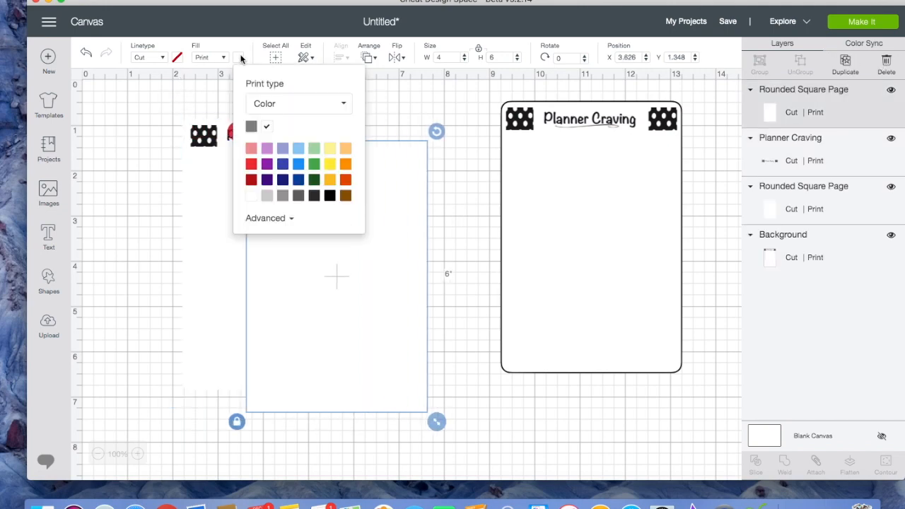
{"action": "left_click", "coordinate": [329, 196]}
{"action": "left_click_drag", "start_coordinate": [396, 222], "coordinate": [329, 227]}
{"action": "right_click", "coordinate": [329, 226]}
{"action": "left_click", "coordinate": [351, 211]}
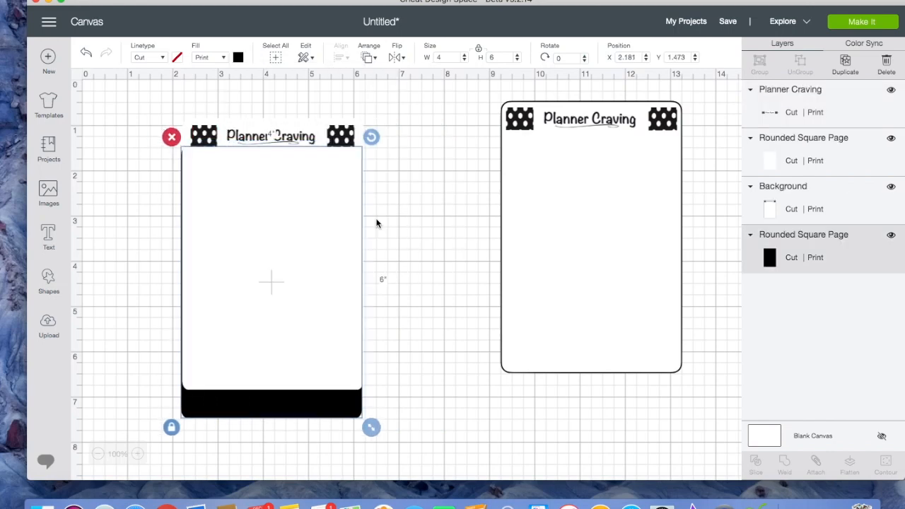
- Enlarge the black page to about 4.065 by 6.097 inches and line it up behind the white page as a border
{"action": "left_click_drag", "start_coordinate": [370, 427], "coordinate": [373, 433]}
{"action": "left_click_drag", "start_coordinate": [347, 400], "coordinate": [382, 407]}
{"action": "left_click_drag", "start_coordinate": [405, 415], "coordinate": [161, 95]}
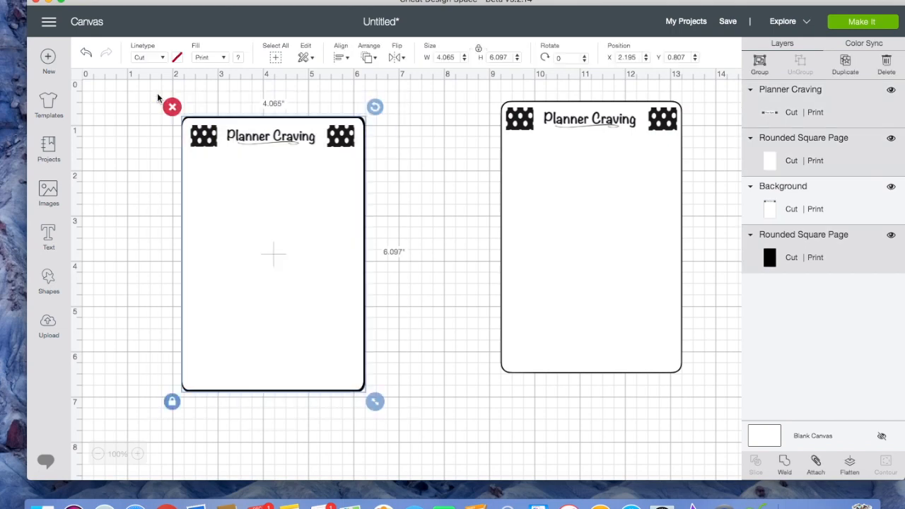
{"action": "left_click", "coordinate": [341, 58]}
- Move the Planner Craving banner off the bordered page to about X 7.75, Y 3.18
{"action": "left_click_drag", "start_coordinate": [324, 141], "coordinate": [501, 206]}
{"action": "left_click", "coordinate": [434, 198]}
{"action": "left_click_drag", "start_coordinate": [563, 238], "coordinate": [559, 238]}
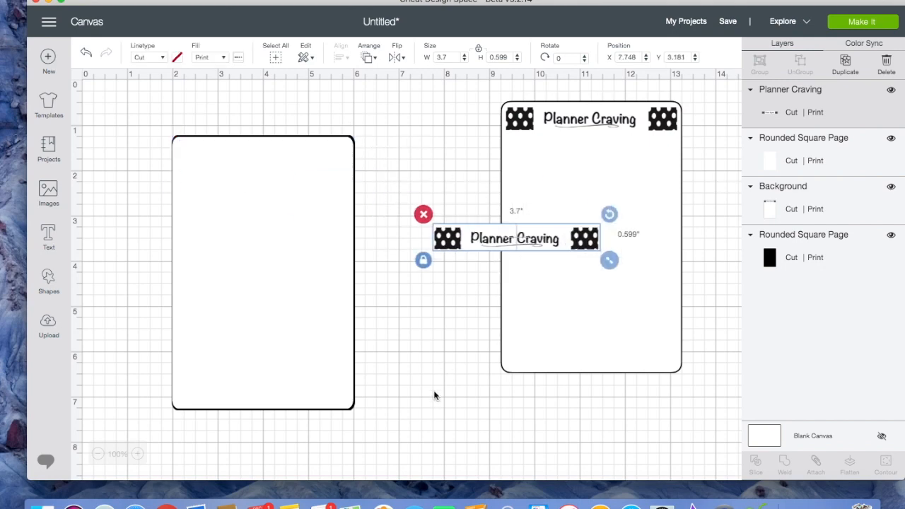
- Center the white rounded page and the black border page on each other
{"action": "left_click_drag", "start_coordinate": [371, 418], "coordinate": [264, 270]}
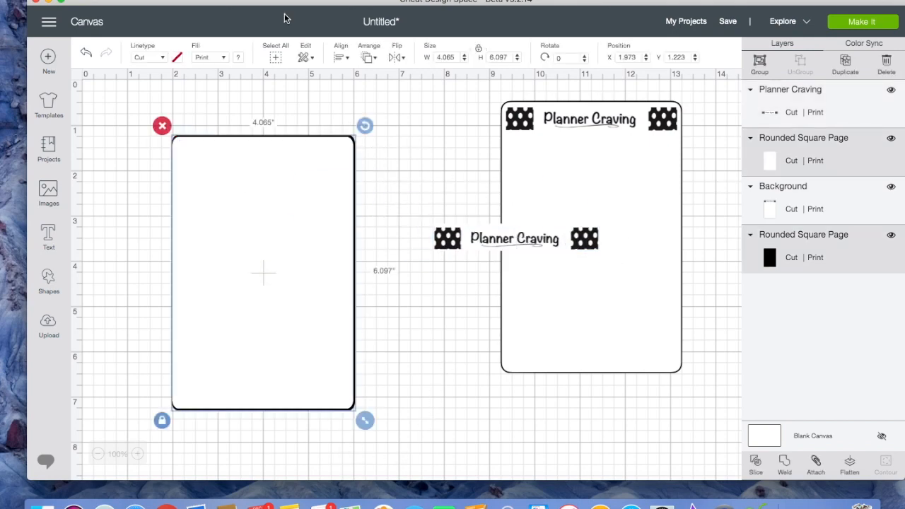
{"action": "left_click", "coordinate": [340, 56]}
{"action": "left_click", "coordinate": [358, 202]}
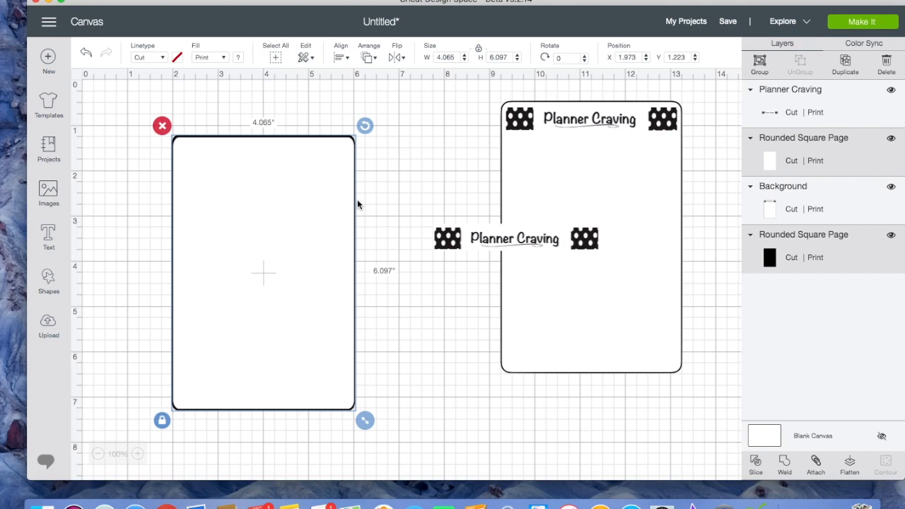
{"action": "left_click", "coordinate": [386, 192]}
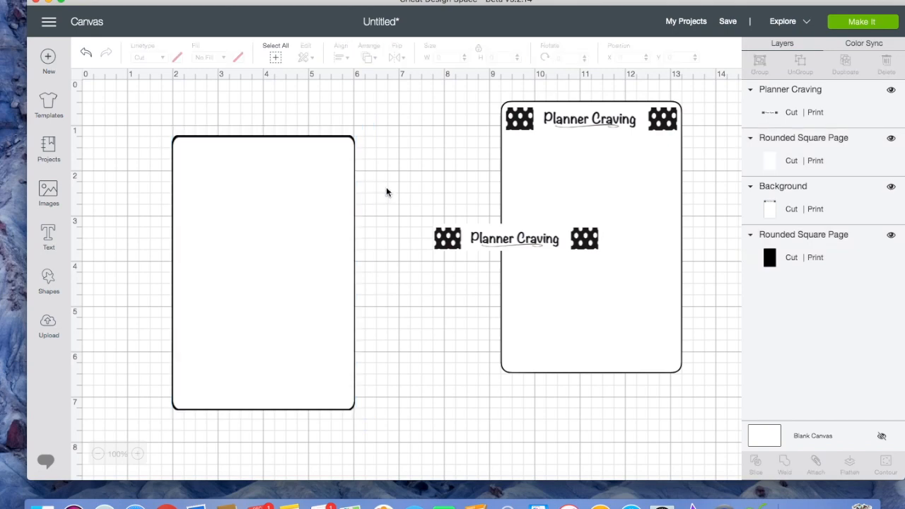
- Move the banner back inside the bordered page's upper edge and center it horizontally with both page layers
{"action": "left_click_drag", "start_coordinate": [520, 246], "coordinate": [258, 159]}
{"action": "left_click_drag", "start_coordinate": [365, 426], "coordinate": [215, 133]}
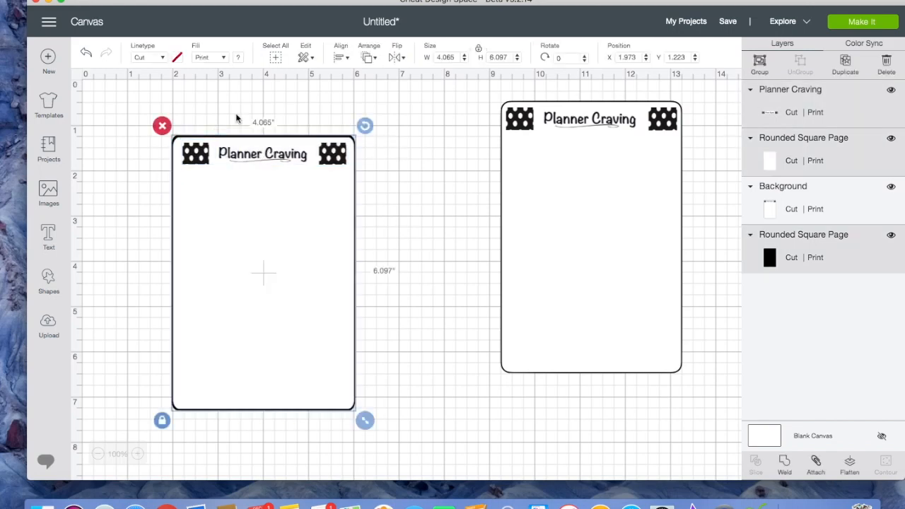
{"action": "left_click", "coordinate": [340, 57]}
{"action": "left_click", "coordinate": [364, 114]}
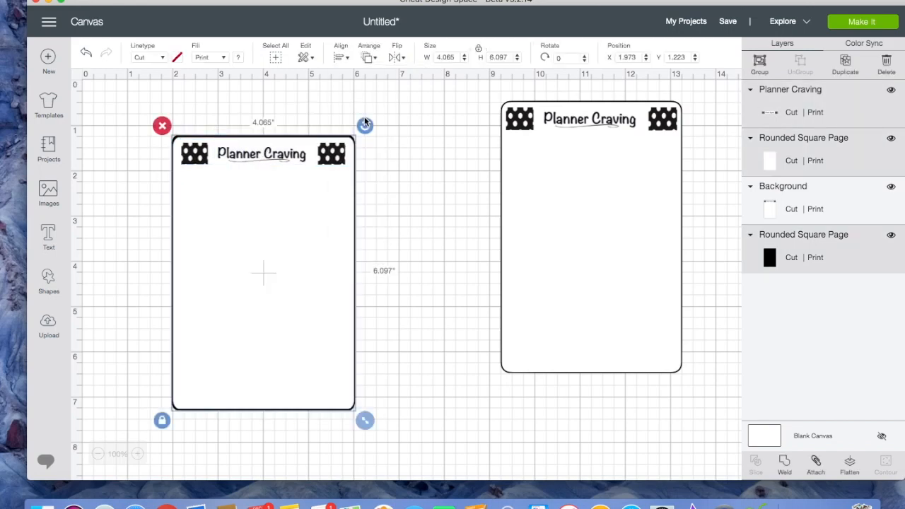
- Flatten the banner, white page and black border into one layer and move it to about X 0.79, Y 0.64
{"action": "left_click", "coordinate": [396, 220]}
{"action": "left_click_drag", "start_coordinate": [372, 416], "coordinate": [184, 140]}
{"action": "left_click", "coordinate": [849, 463]}
{"action": "left_click_drag", "start_coordinate": [274, 207], "coordinate": [220, 180]}
{"action": "left_click", "coordinate": [339, 188]}
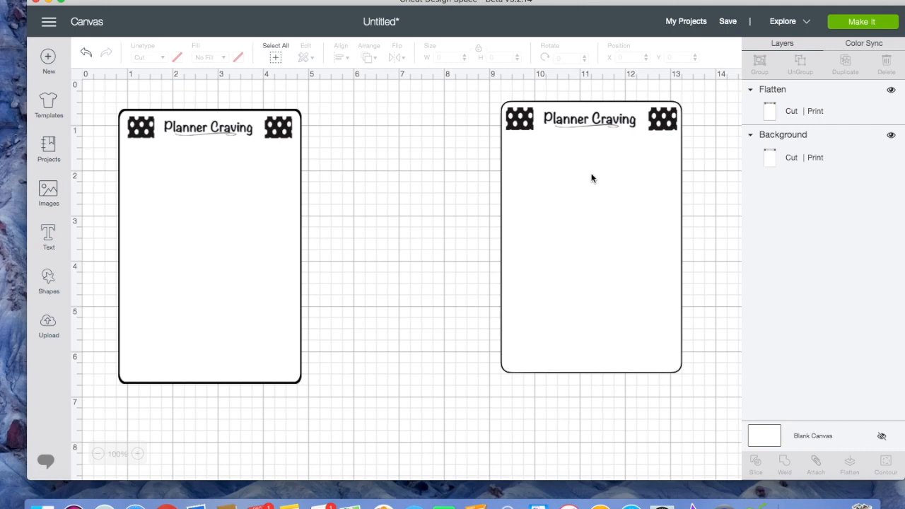
{"action": "left_click", "coordinate": [237, 206]}
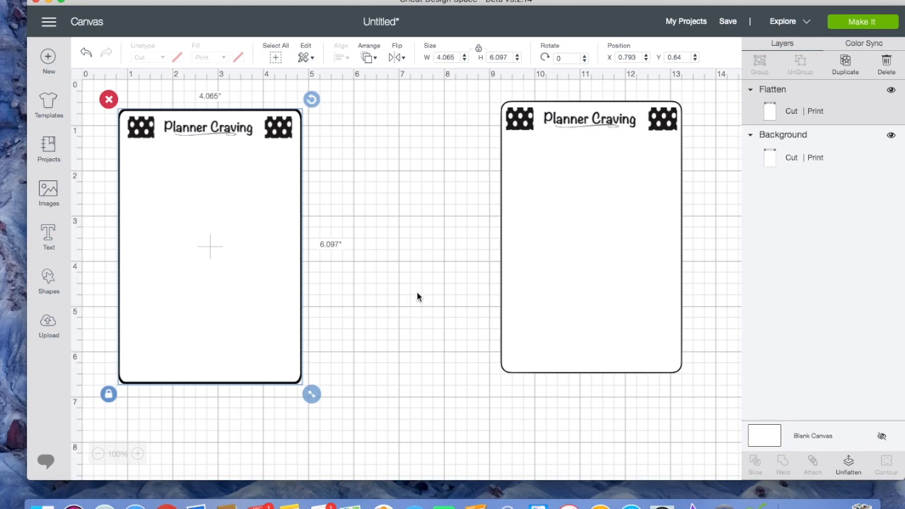
- Delete the original Planner Craving Background page and select the new flattened sheet
{"action": "left_click", "coordinate": [547, 264]}
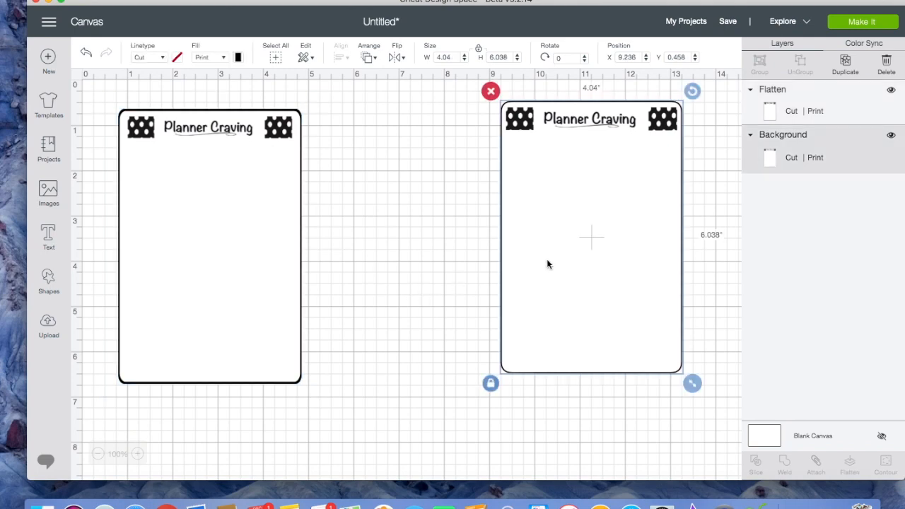
{"action": "key", "text": "Delete"}
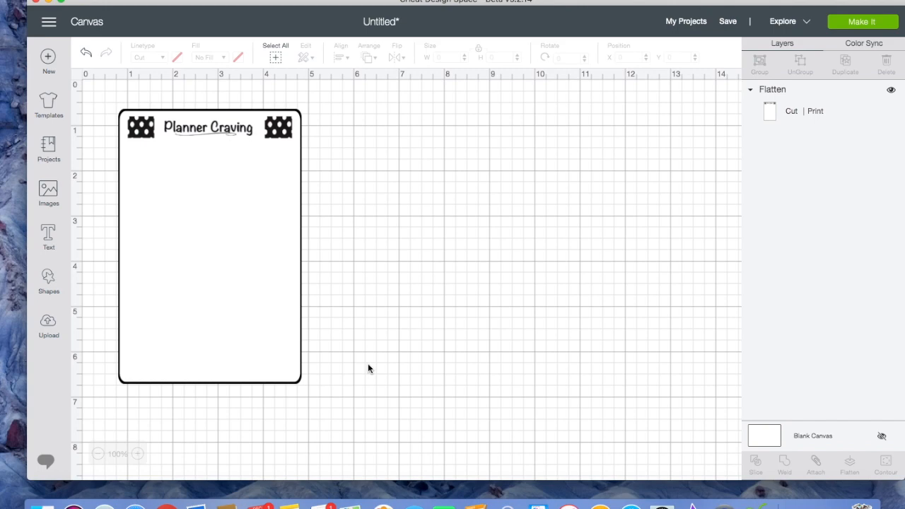
{"action": "left_click", "coordinate": [242, 216]}
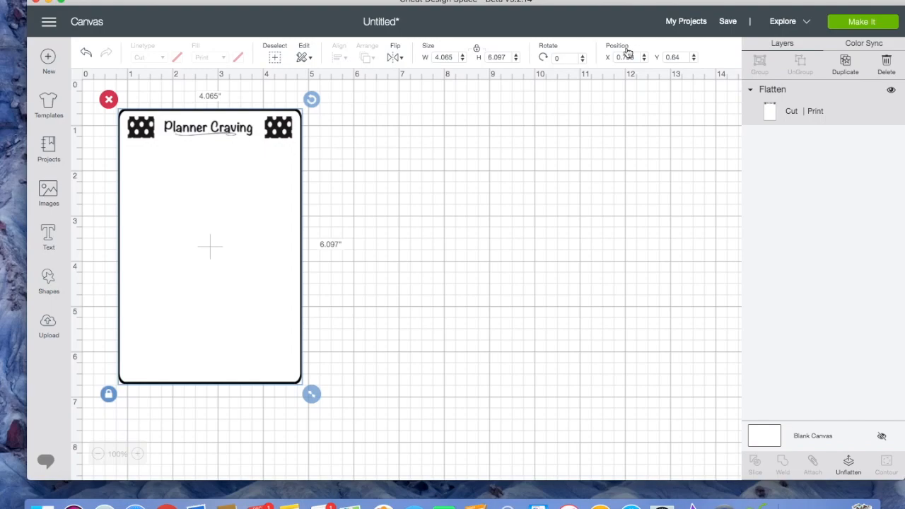
- Save the project under the name "Backing Card"
{"action": "left_click", "coordinate": [730, 22]}
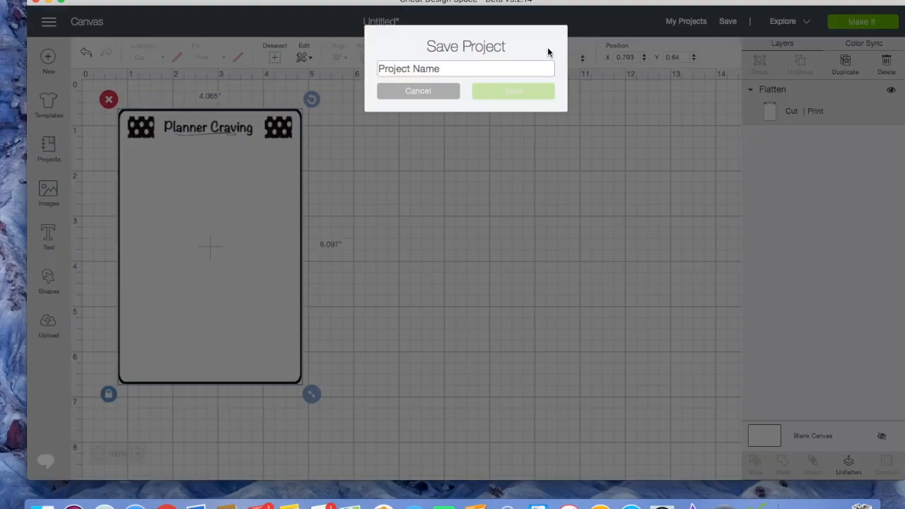
{"action": "type", "text": "BAcking"}
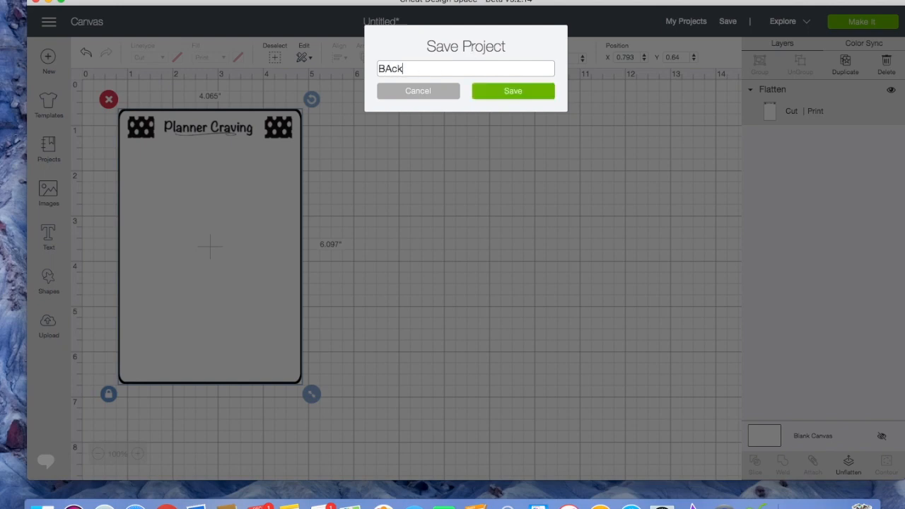
{"action": "key", "text": "BackSpace"}
{"action": "key", "text": "BackSpace"}
{"action": "key", "text": "BackSpace"}
{"action": "key", "text": "BackSpace"}
{"action": "key", "text": "BackSpace"}
{"action": "key", "text": "BackSpace"}
{"action": "key", "text": "BackSpace"}
{"action": "type", "text": "ac"}
{"action": "key", "text": "BackSpace"}
{"action": "type", "text": "cking Card"}
{"action": "left_click", "coordinate": [531, 91]}
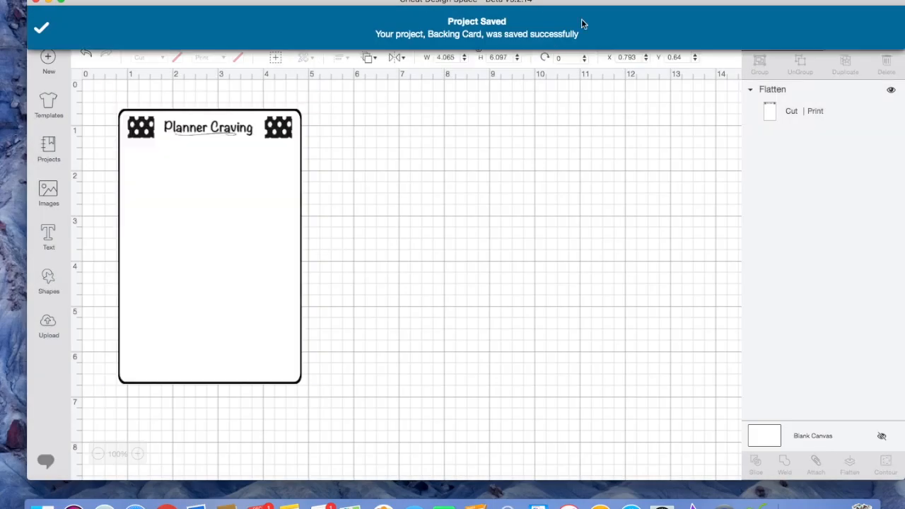
- View the saved Backing Card project's preview in the projects list and close it
{"action": "left_click", "coordinate": [679, 21]}
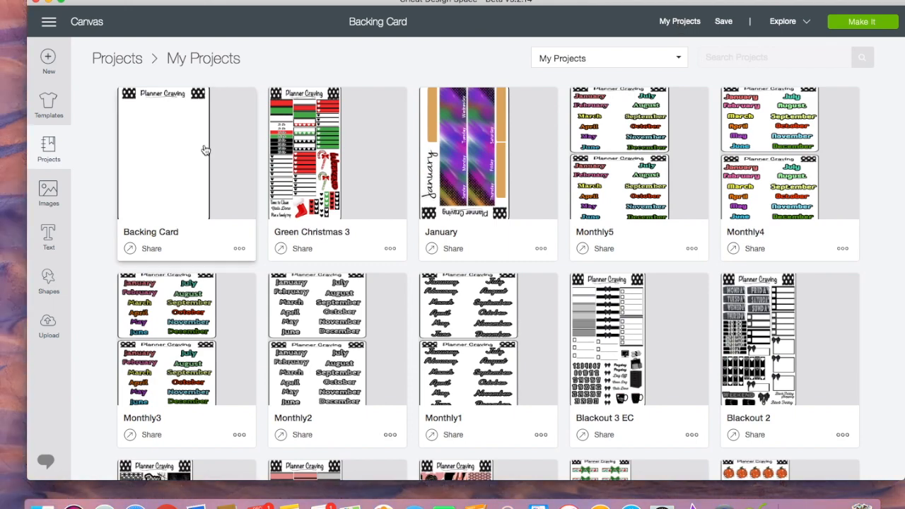
{"action": "left_click", "coordinate": [204, 148]}
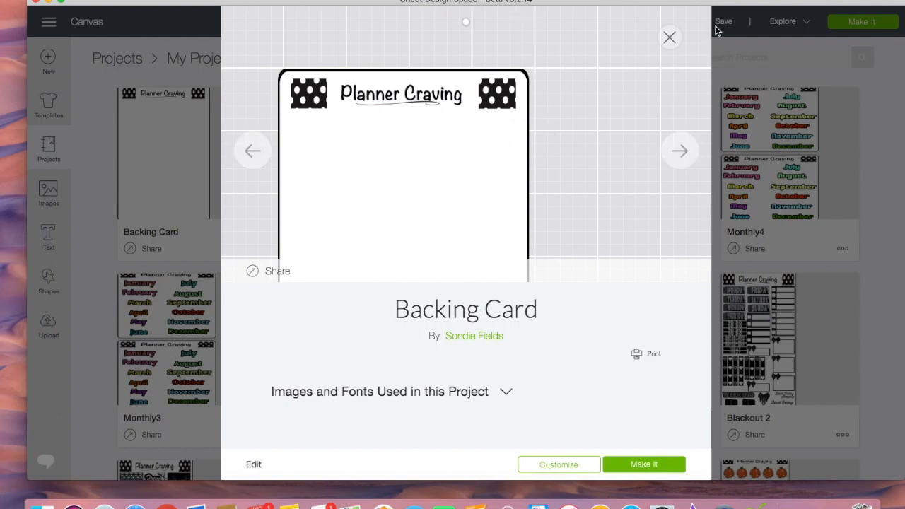
{"action": "left_click", "coordinate": [668, 37]}
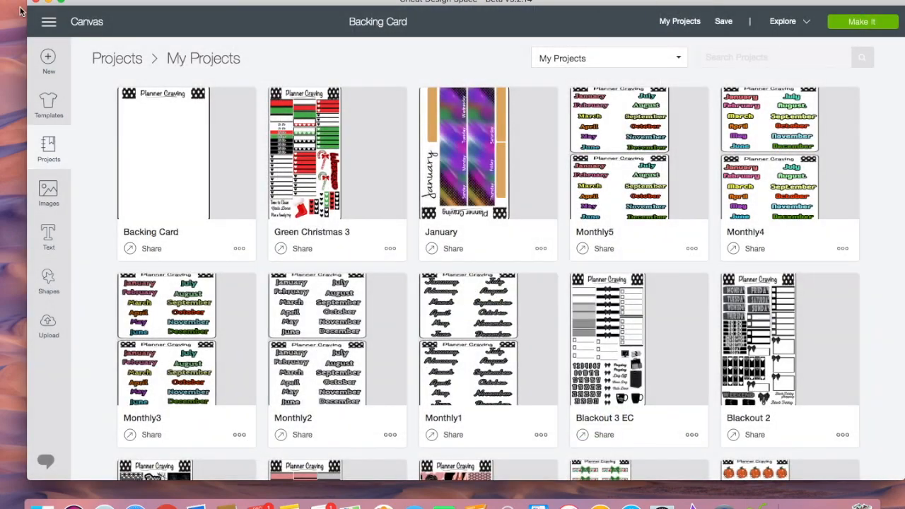
- Switch to the browser version of Cricut Design Space, preview the Backing Card project there and close the preview
{"action": "left_click", "coordinate": [55, 3]}
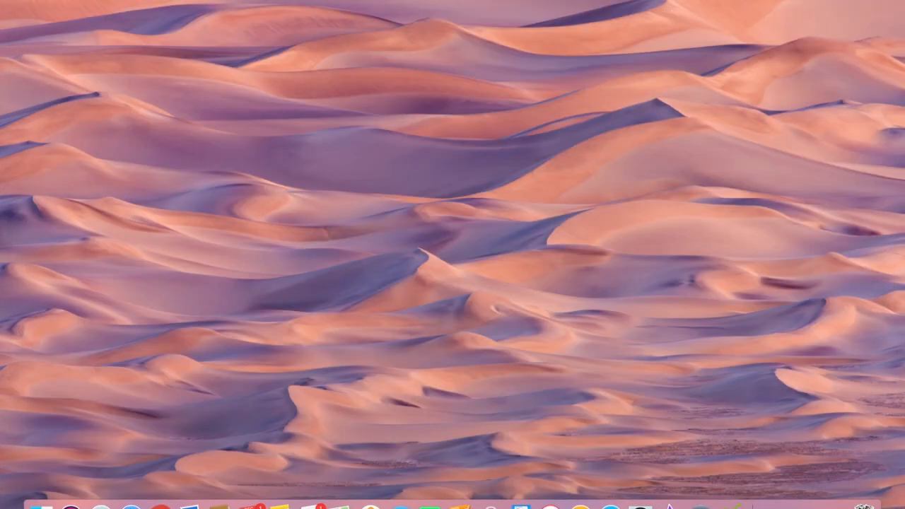
{"action": "left_click", "coordinate": [639, 0]}
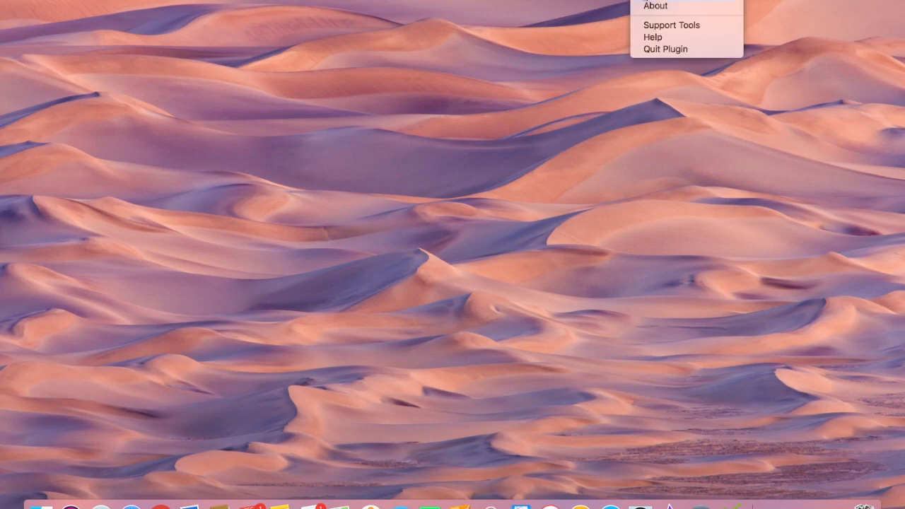
{"action": "left_click", "coordinate": [645, 0]}
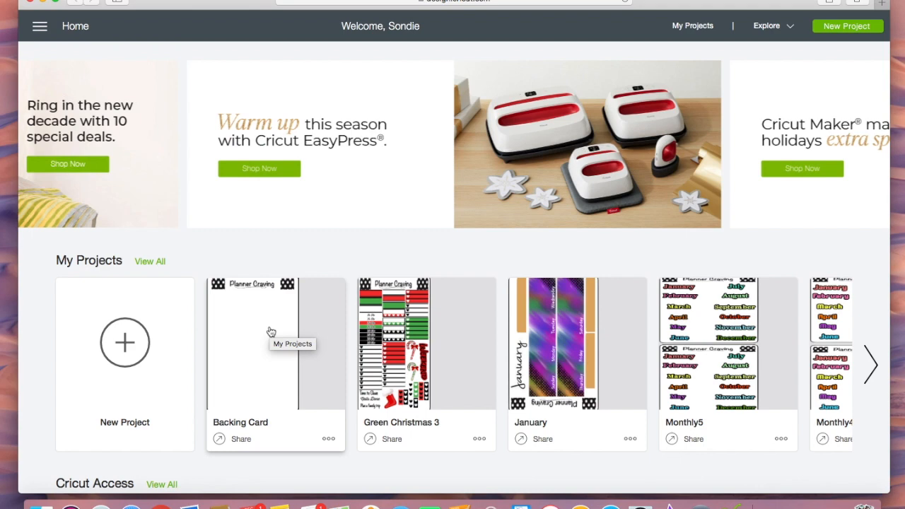
{"action": "left_click", "coordinate": [271, 332]}
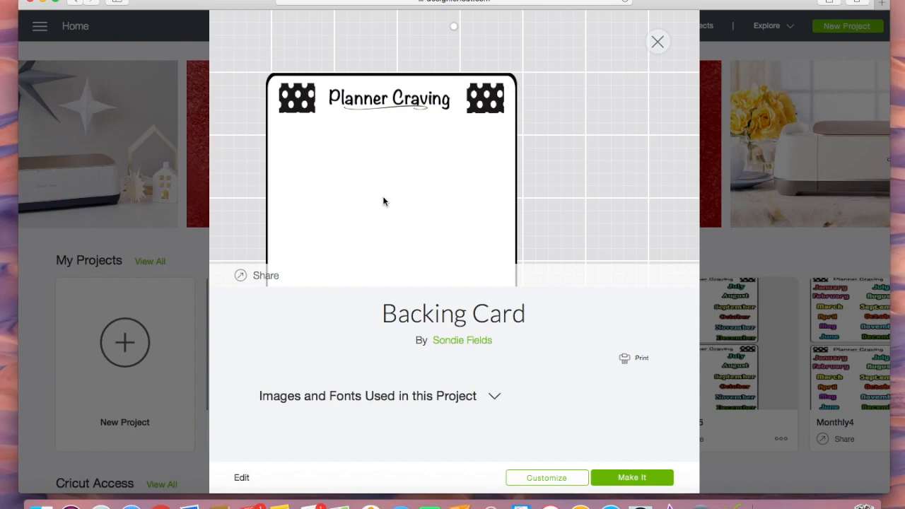
{"action": "left_click", "coordinate": [188, 259]}
- Check the Cricut Design Space plugin's version information behind the browser window
{"action": "left_click", "coordinate": [636, 2]}
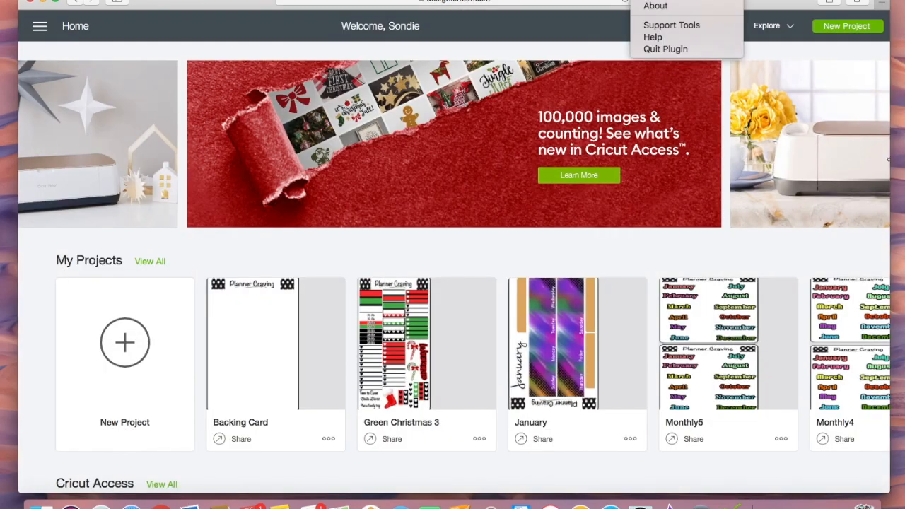
{"action": "left_click", "coordinate": [657, 6]}
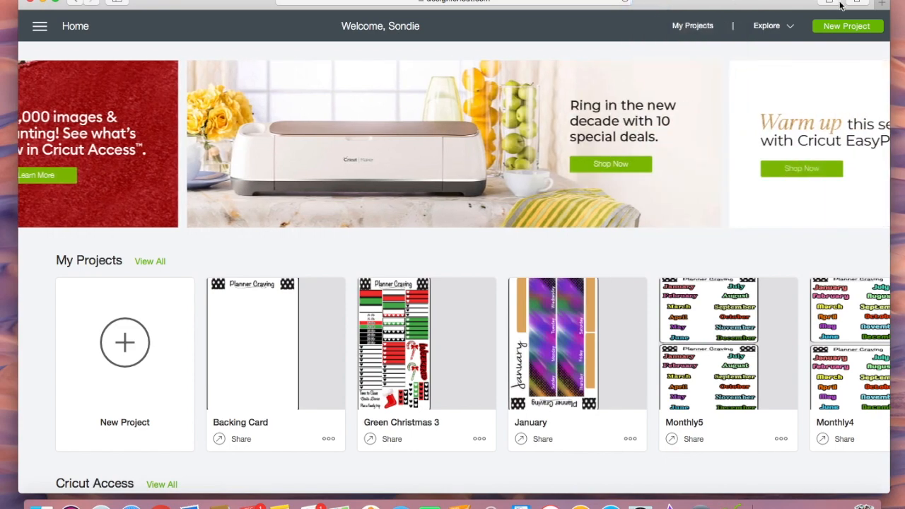
{"action": "left_click_drag", "start_coordinate": [263, 2], "coordinate": [313, 222]}
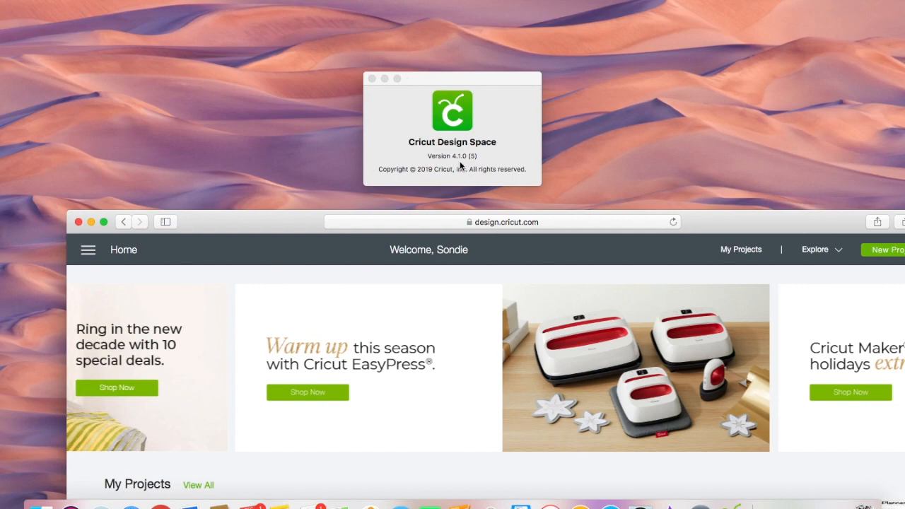
{"action": "left_click_drag", "start_coordinate": [733, 228], "coordinate": [678, 8]}
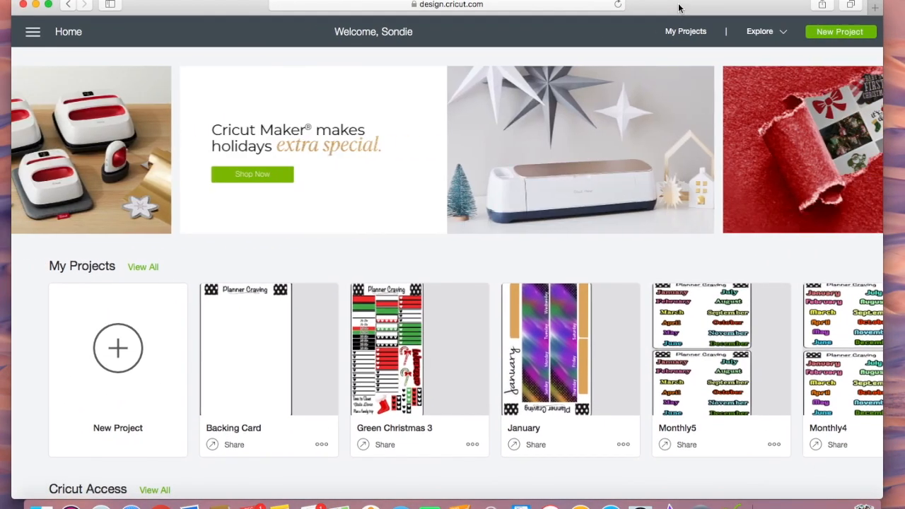
- Export the Backing Card project's preview image to the Downloads folder as "Backing" and close the preview
{"action": "left_click", "coordinate": [314, 370]}
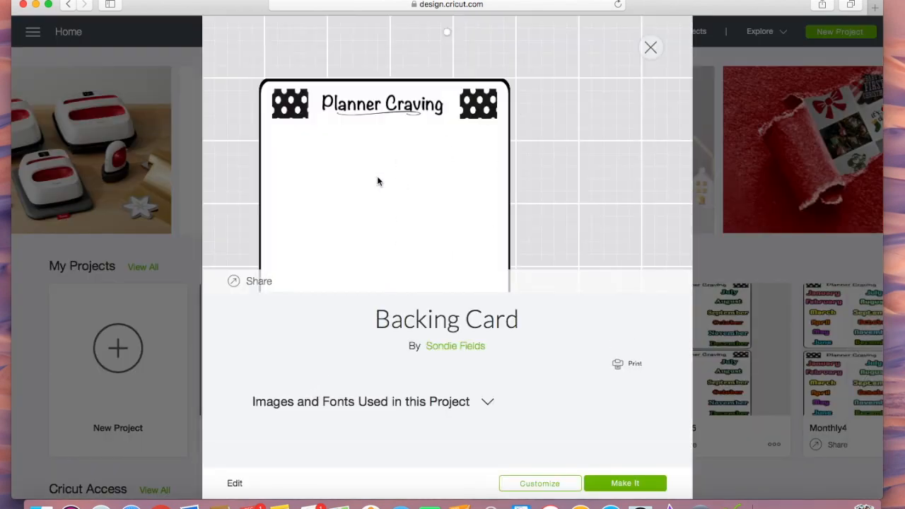
{"action": "right_click", "coordinate": [457, 210]}
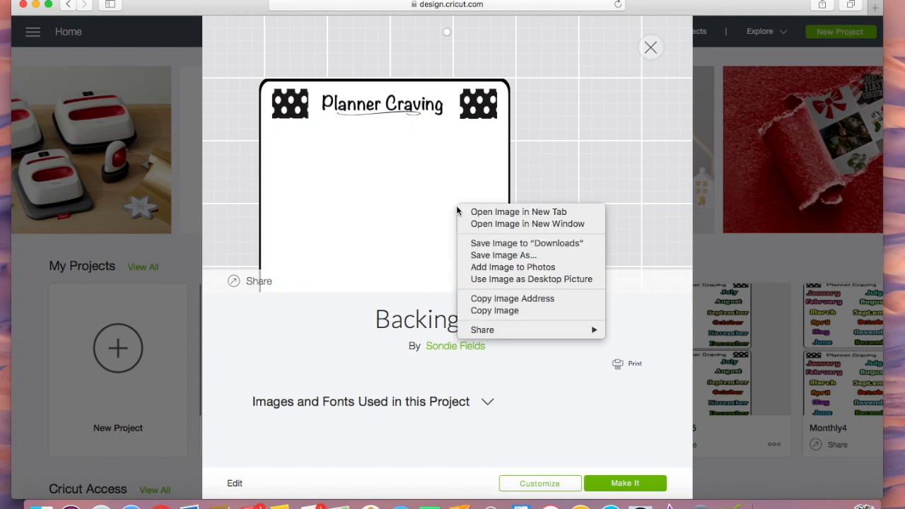
{"action": "left_click", "coordinate": [483, 256]}
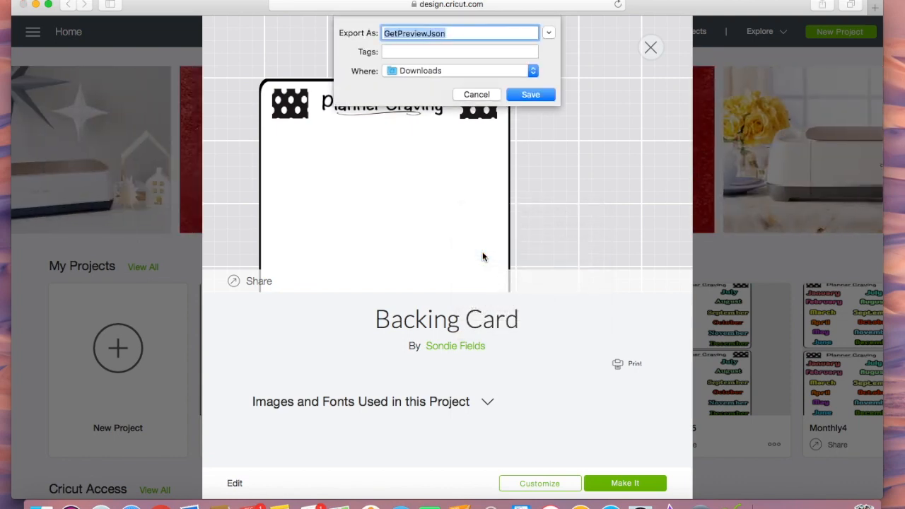
{"action": "type", "text": "Backing"}
{"action": "key", "text": "Return"}
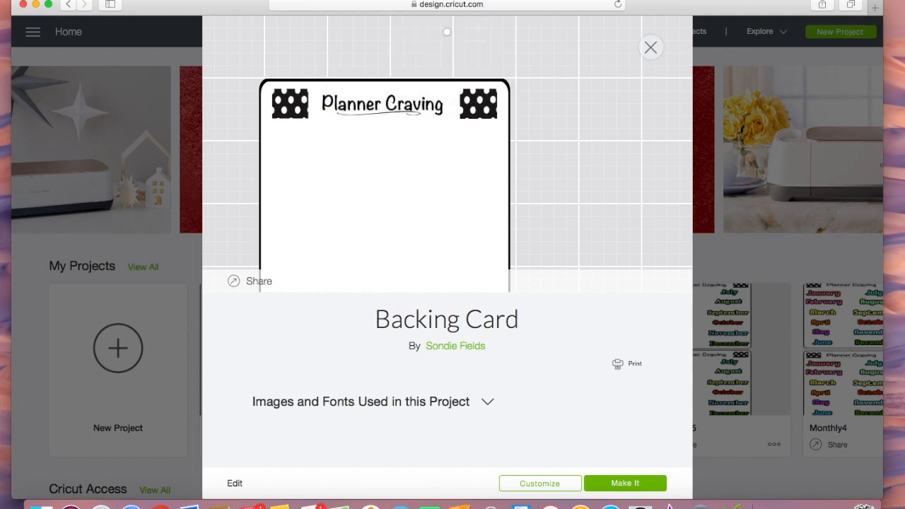
{"action": "left_click", "coordinate": [650, 47]}
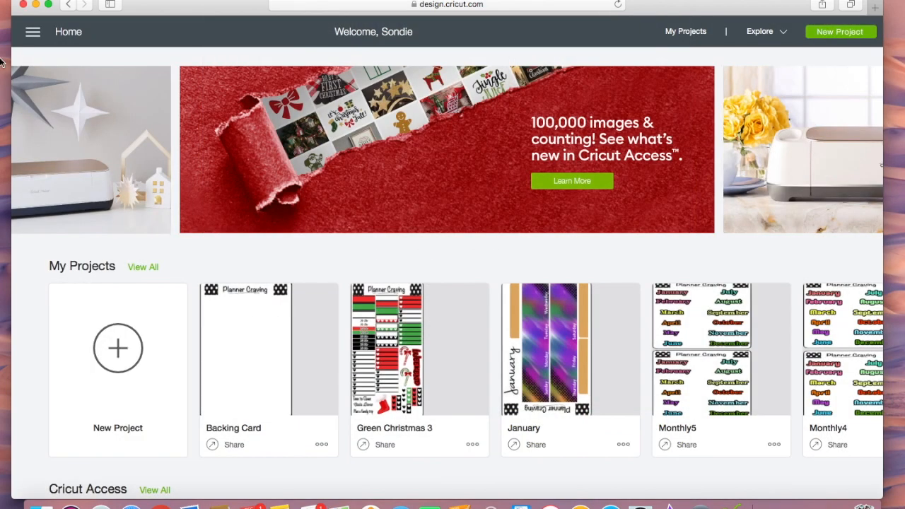
- Put away the browser and version windows, return to the Cricut Design Space desktop app and start a new blank project
{"action": "left_click", "coordinate": [37, 5]}
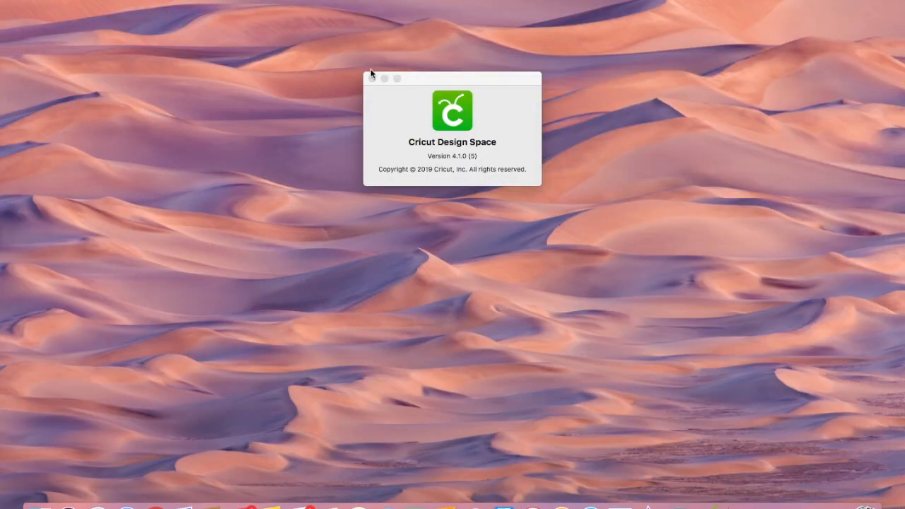
{"action": "left_click", "coordinate": [371, 79]}
{"action": "left_click", "coordinate": [709, 503]}
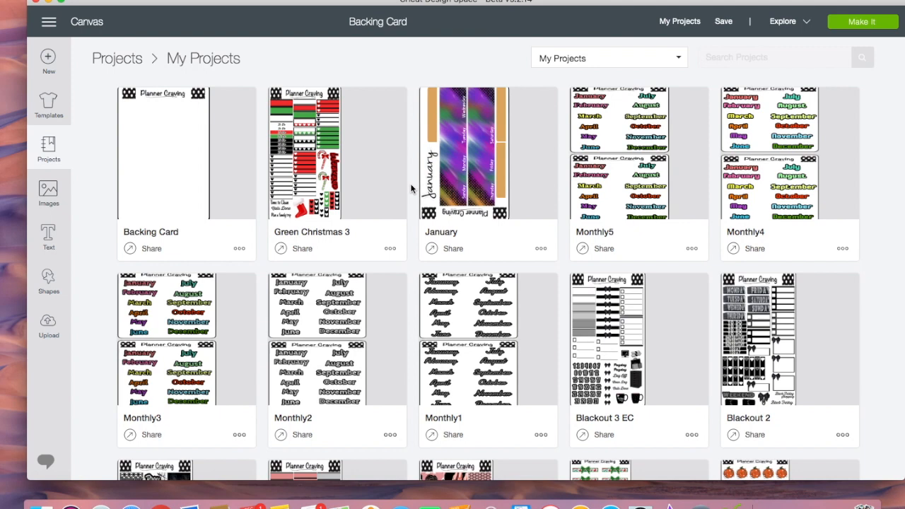
{"action": "left_click", "coordinate": [48, 56]}
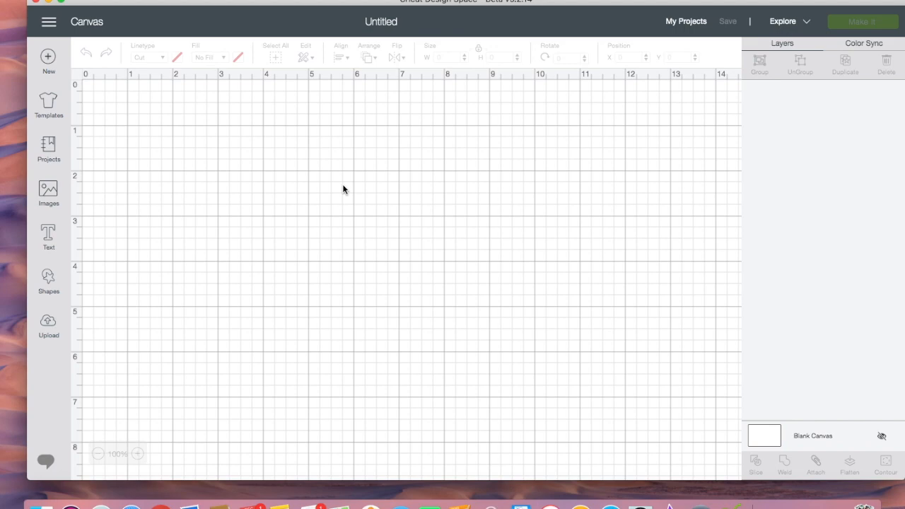
- Load the Backing image from the Downloads folder as a new image upload
{"action": "left_click", "coordinate": [49, 325]}
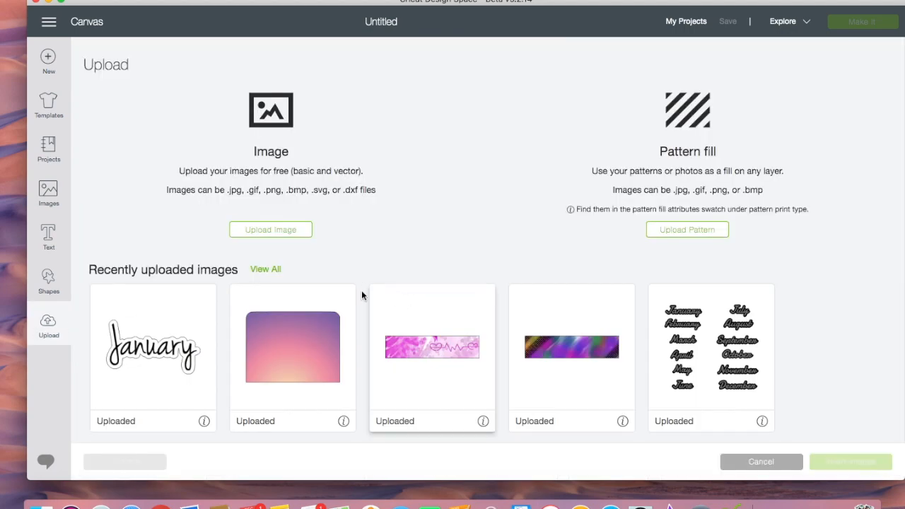
{"action": "left_click", "coordinate": [285, 231]}
{"action": "left_click", "coordinate": [507, 251]}
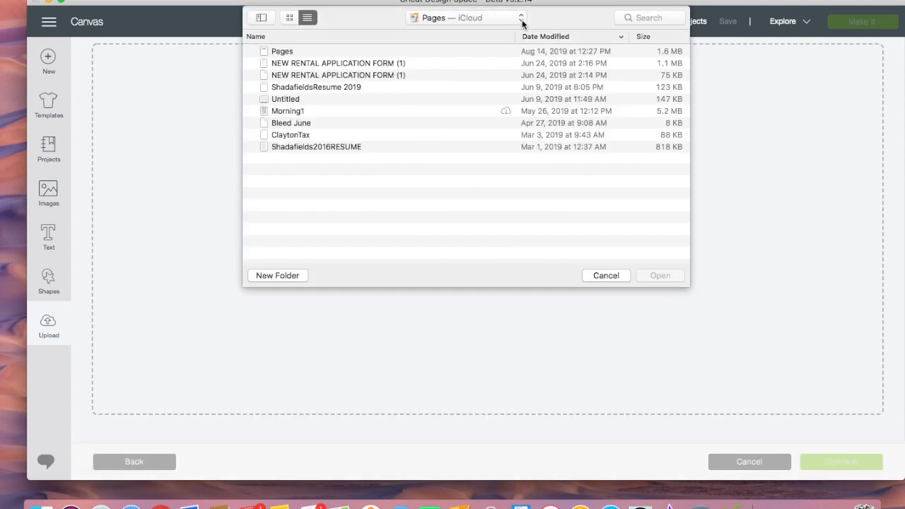
{"action": "left_click", "coordinate": [523, 23]}
{"action": "left_click", "coordinate": [443, 131]}
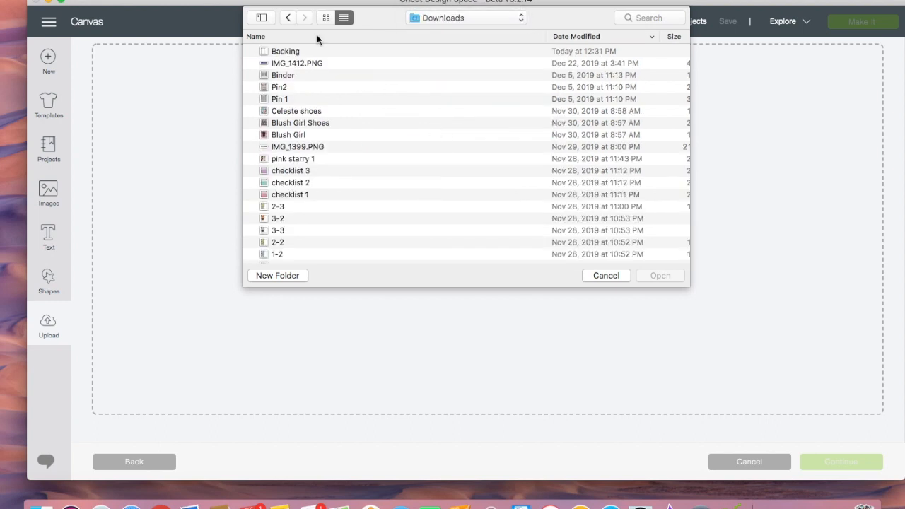
{"action": "left_click", "coordinate": [318, 51]}
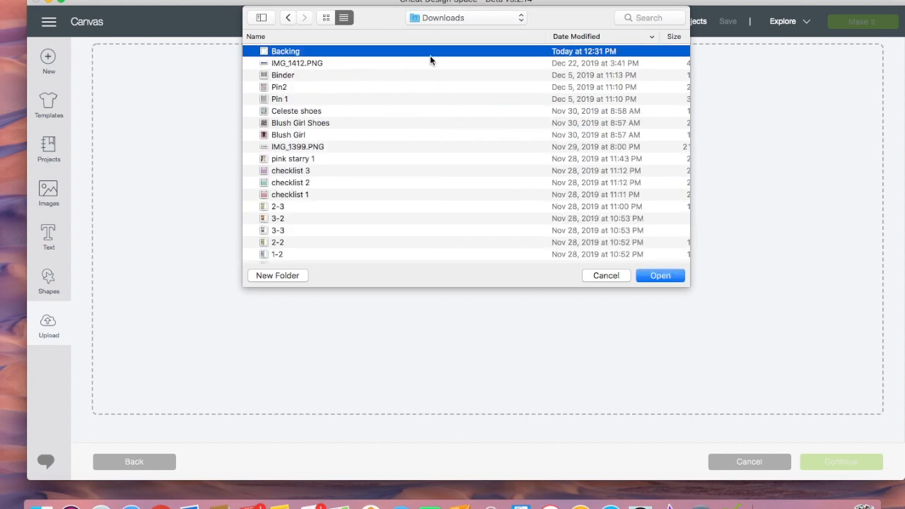
{"action": "left_click_drag", "start_coordinate": [311, 52], "coordinate": [200, 215]}
{"action": "left_click", "coordinate": [661, 275]}
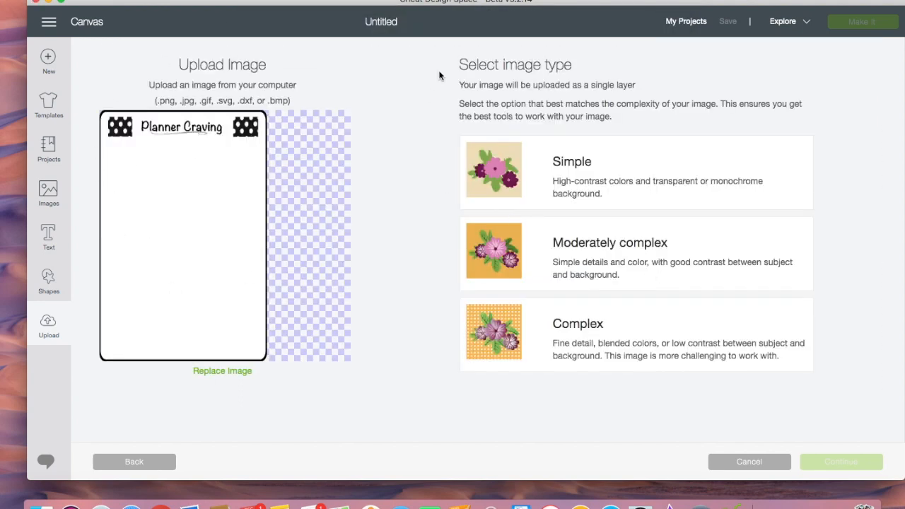
- Return to the file upload page and load the Backing image from Finder's recent files instead
{"action": "left_click", "coordinate": [146, 468]}
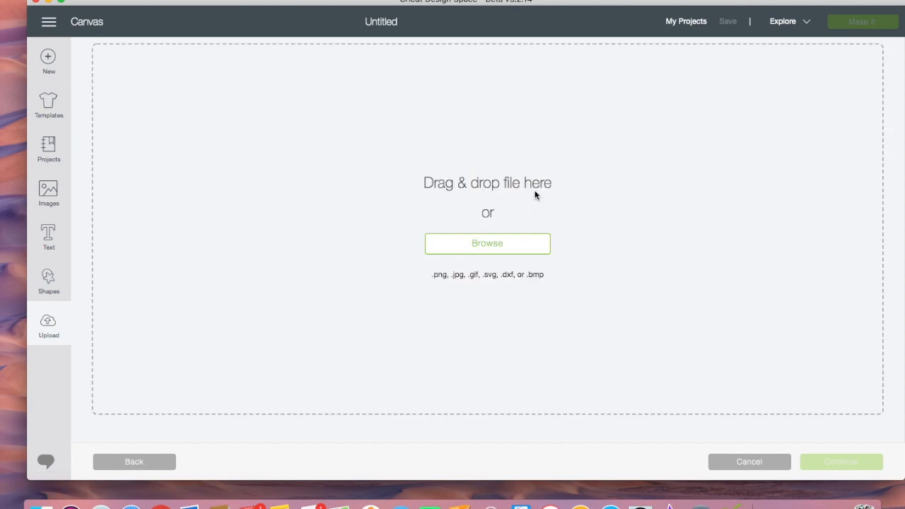
{"action": "left_click", "coordinate": [495, 248]}
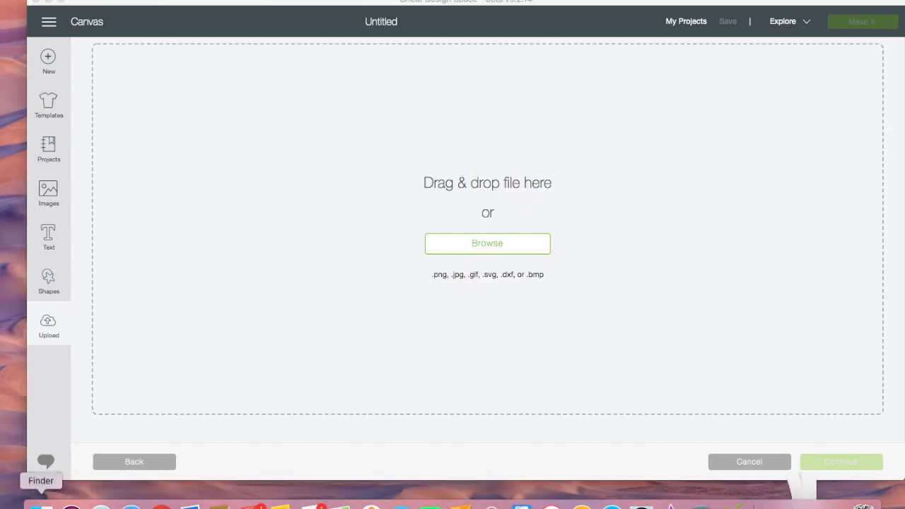
{"action": "double_click", "coordinate": [434, 198]}
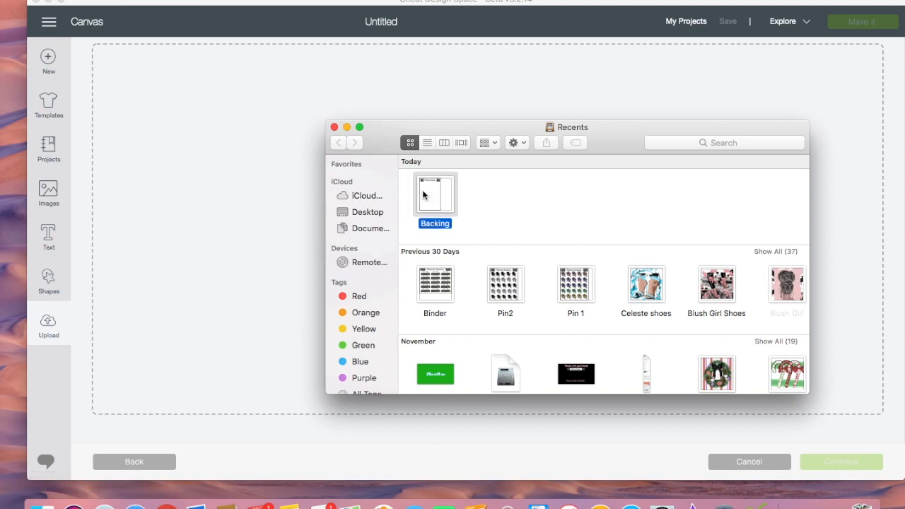
{"action": "left_click", "coordinate": [347, 127]}
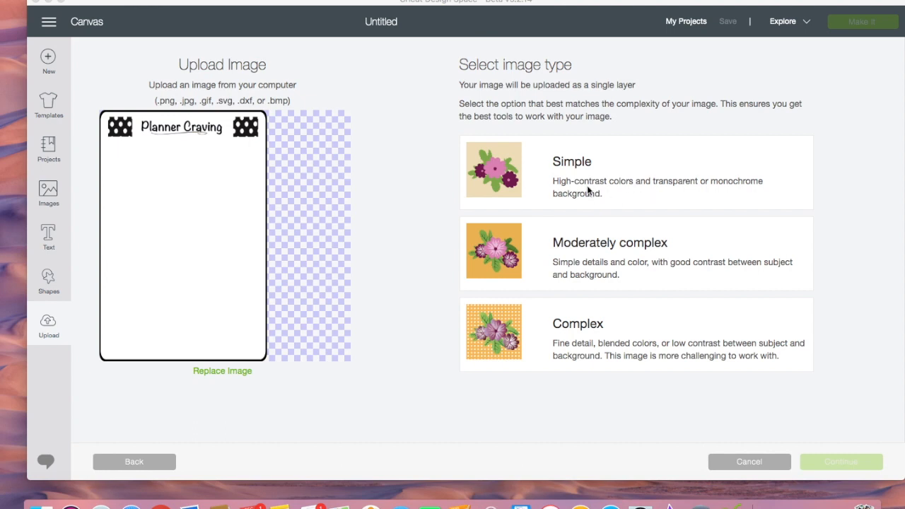
- Set the uploaded image's type to Complex and proceed to naming the image without erasing any background
{"action": "left_click", "coordinate": [582, 248]}
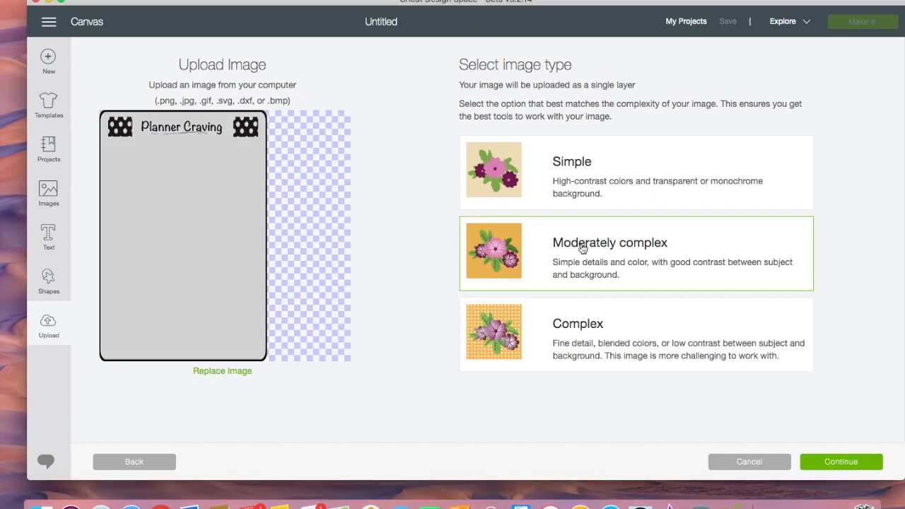
{"action": "left_click", "coordinate": [592, 322]}
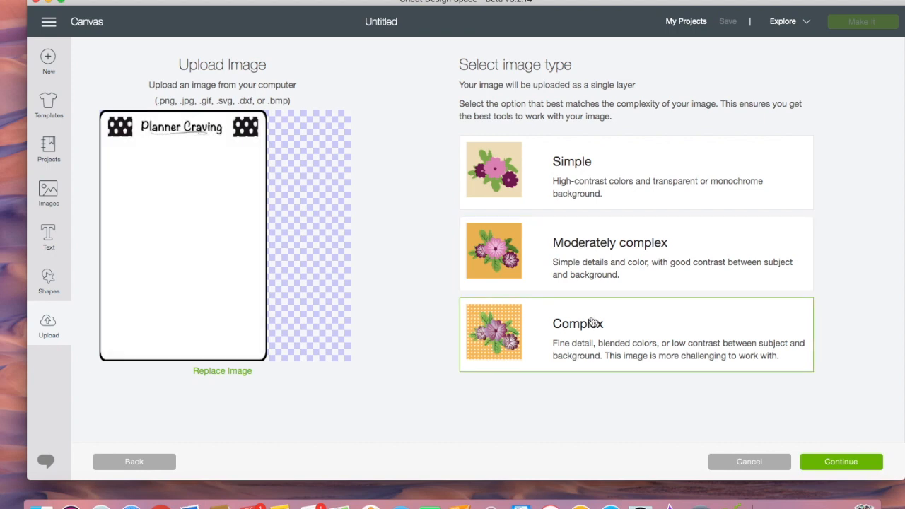
{"action": "left_click", "coordinate": [836, 462]}
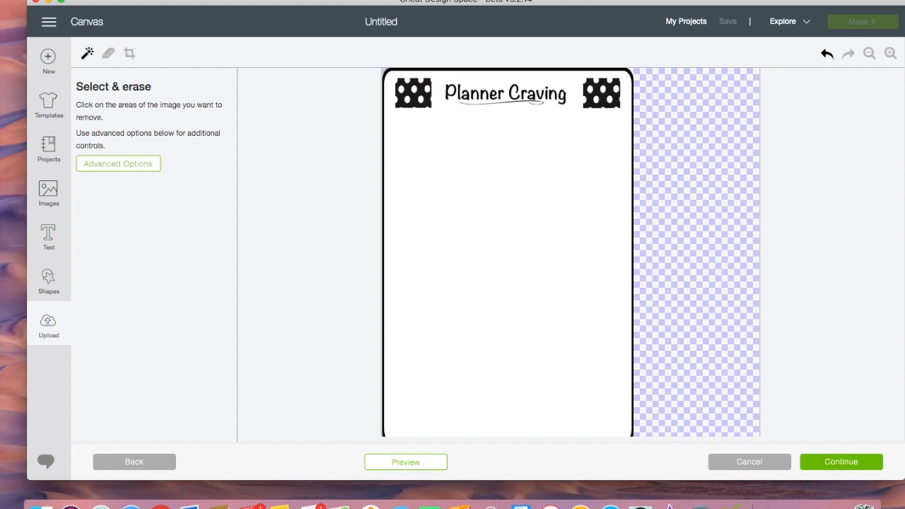
{"action": "left_click", "coordinate": [852, 463]}
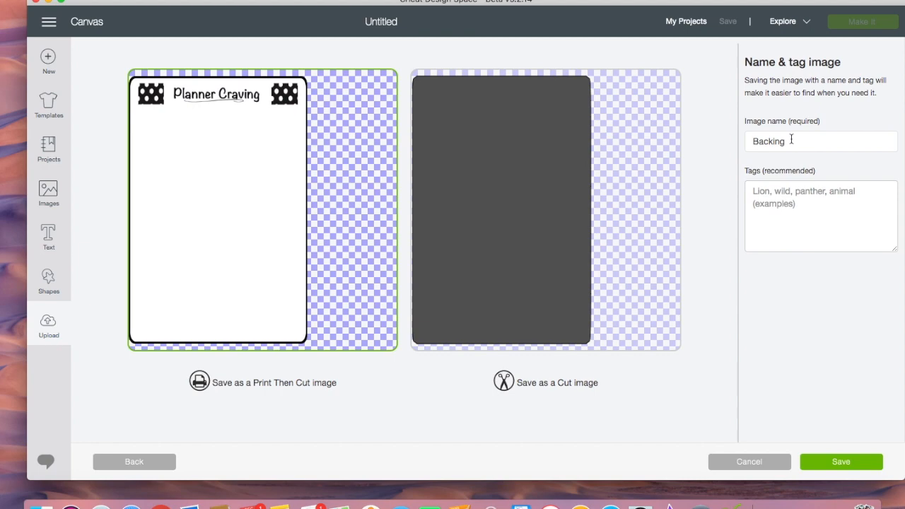
- Save the uploaded Backing as a Print Then Cut image and insert it onto the canvas
{"action": "left_click", "coordinate": [842, 461]}
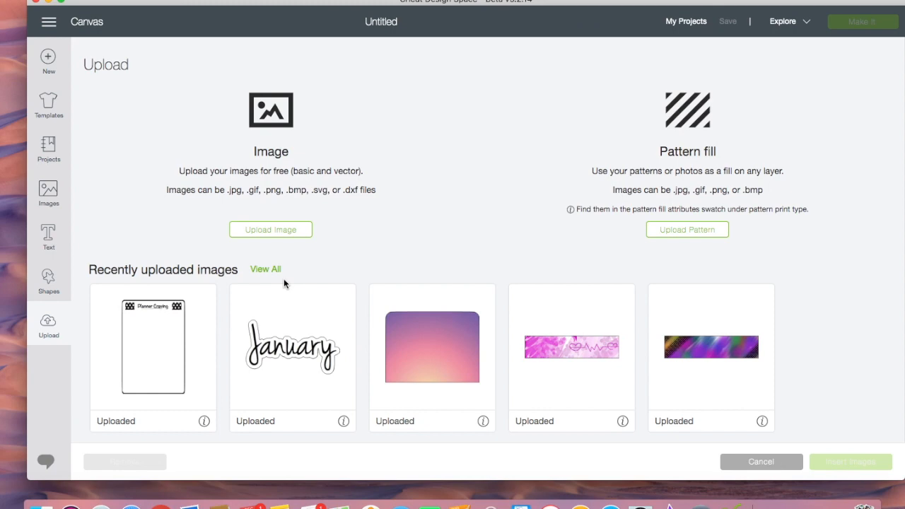
{"action": "left_click", "coordinate": [179, 348]}
{"action": "left_click", "coordinate": [848, 464]}
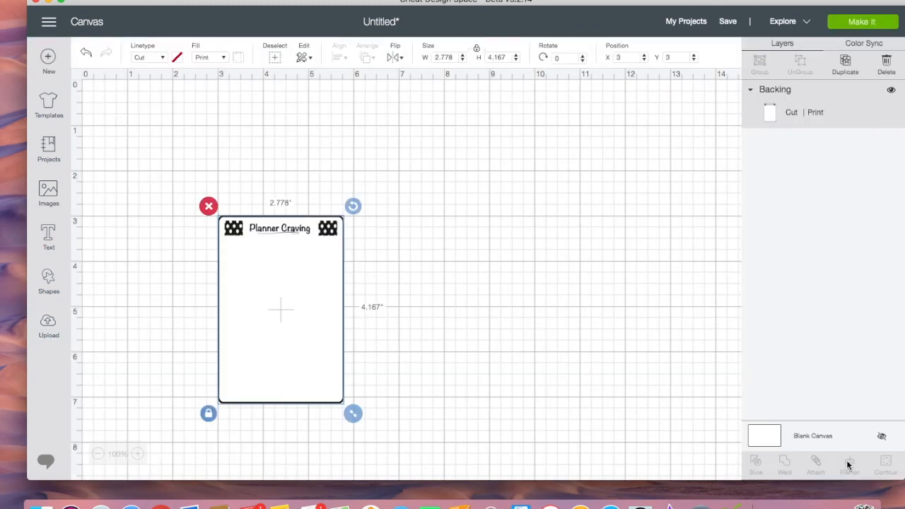
{"action": "left_click_drag", "start_coordinate": [312, 263], "coordinate": [282, 165]}
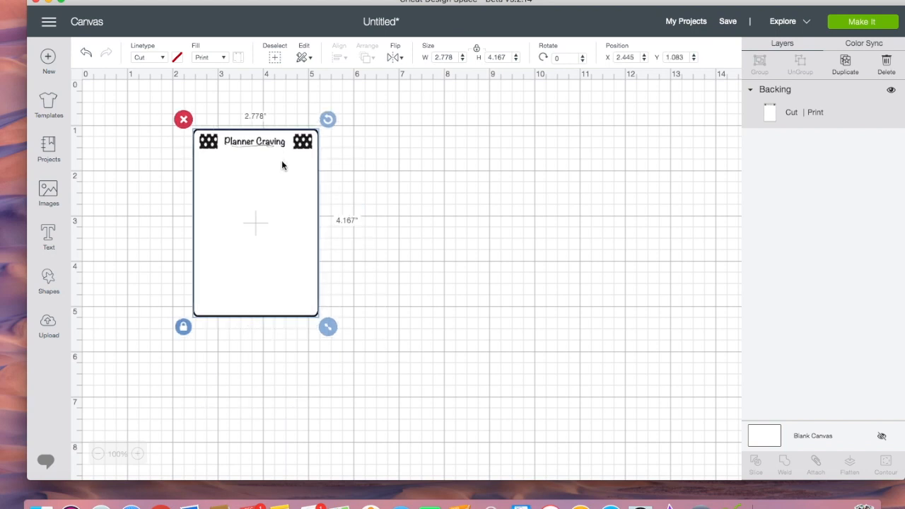
{"action": "double_click", "coordinate": [456, 57]}
- Add a square shape and place it beside the backing card at about X 7.64, Y 1.57
{"action": "left_click", "coordinate": [49, 279]}
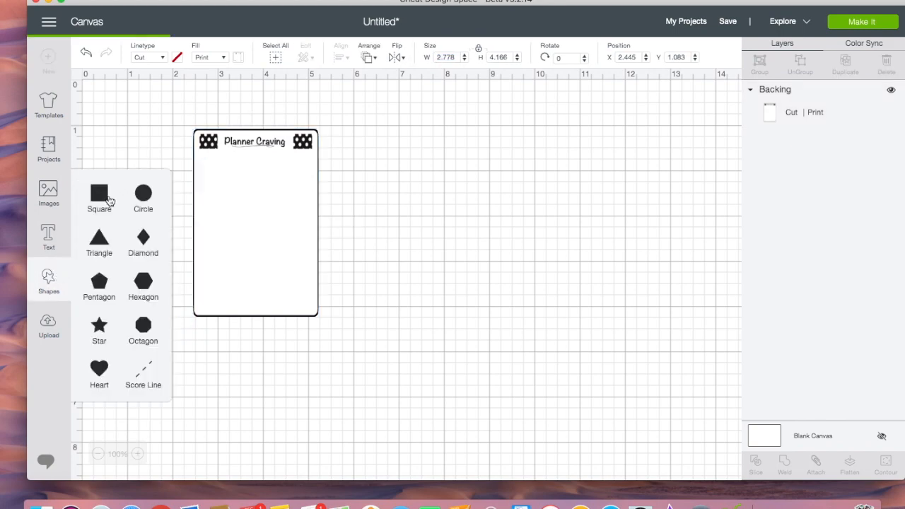
{"action": "left_click", "coordinate": [106, 198]}
{"action": "left_click", "coordinate": [388, 276]}
{"action": "left_click_drag", "start_coordinate": [327, 271], "coordinate": [513, 184]}
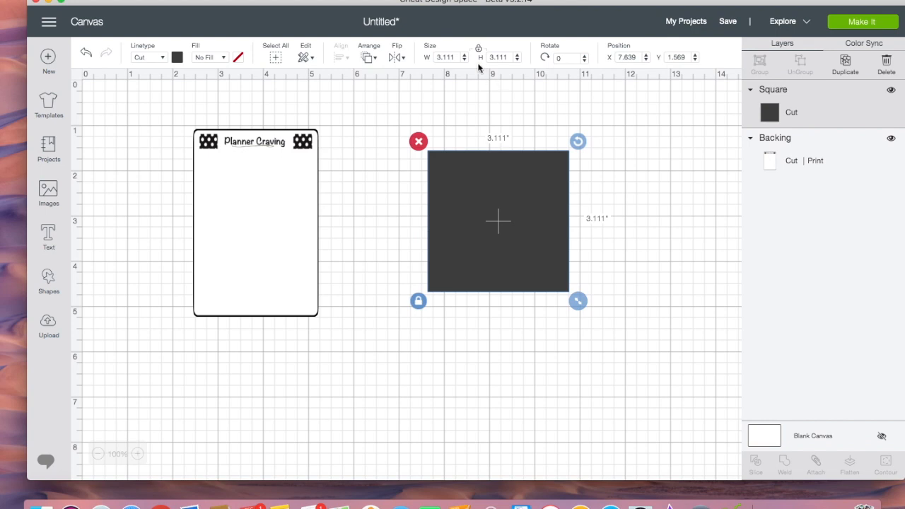
- Set the square's width to 1.5 and, with its proportions unlocked, its height to .50
{"action": "left_click", "coordinate": [451, 57]}
{"action": "type", "text": "1.5"}
{"action": "key", "text": "Return"}
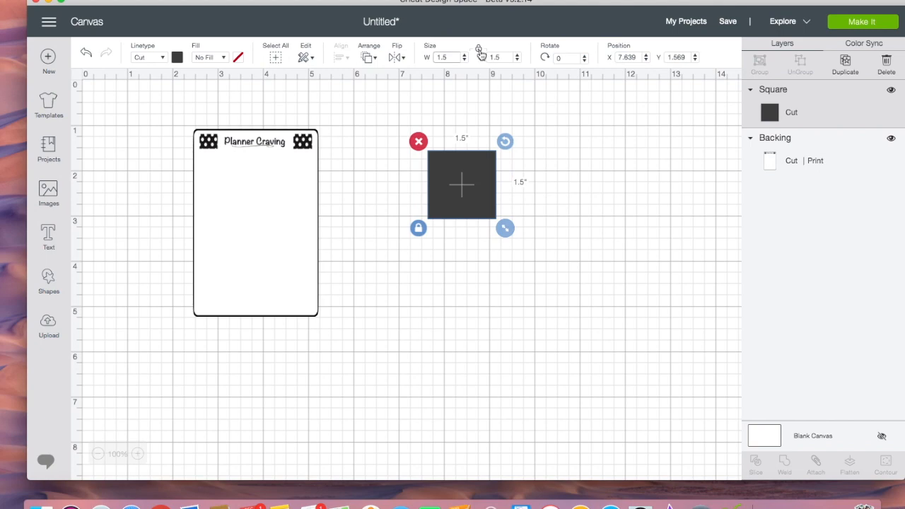
{"action": "left_click", "coordinate": [507, 56]}
{"action": "key", "text": "BackSpace"}
{"action": "type", "text": ".50"}
{"action": "key", "text": "Return"}
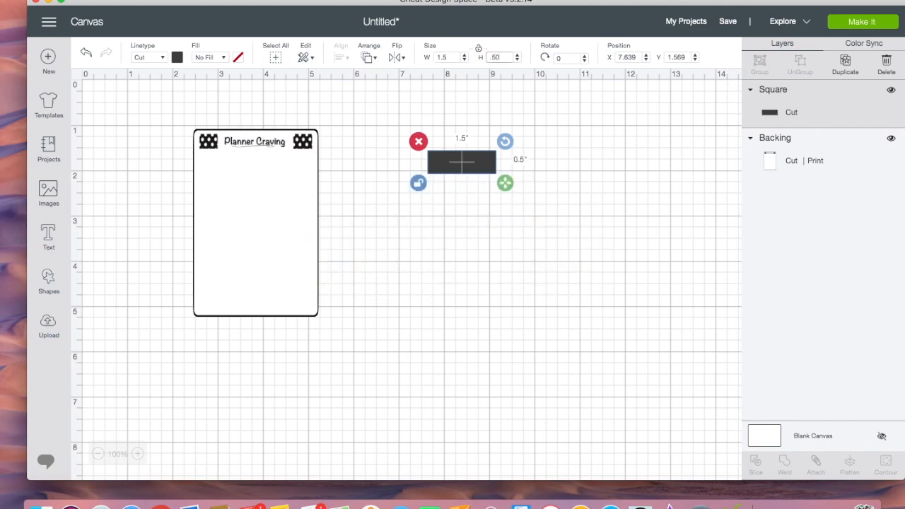
- Move the backing card to the canvas origin and set its width to 4 inches
{"action": "left_click", "coordinate": [311, 219]}
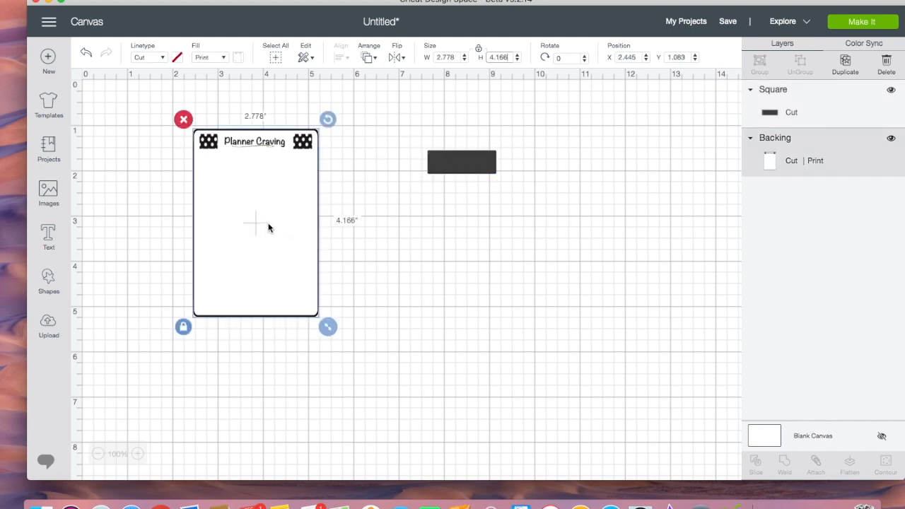
{"action": "left_click_drag", "start_coordinate": [445, 174], "coordinate": [432, 192]}
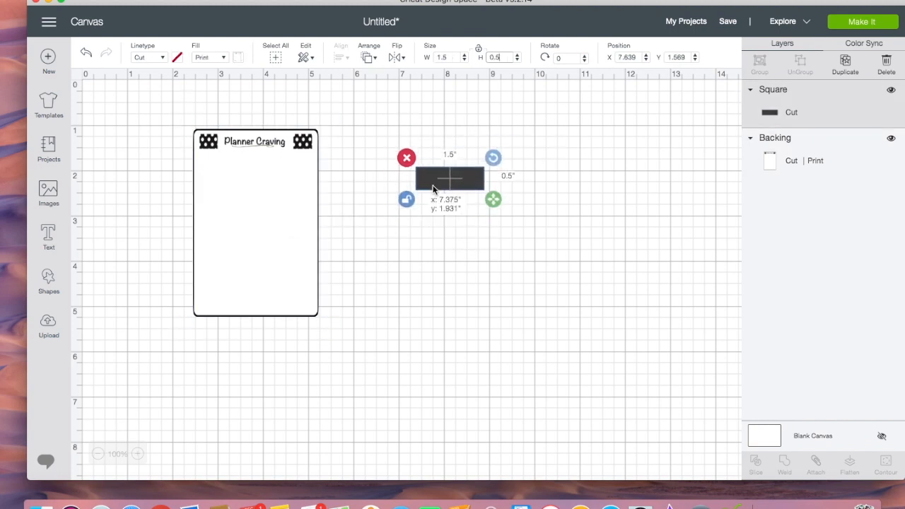
{"action": "left_click_drag", "start_coordinate": [235, 188], "coordinate": [134, 139]}
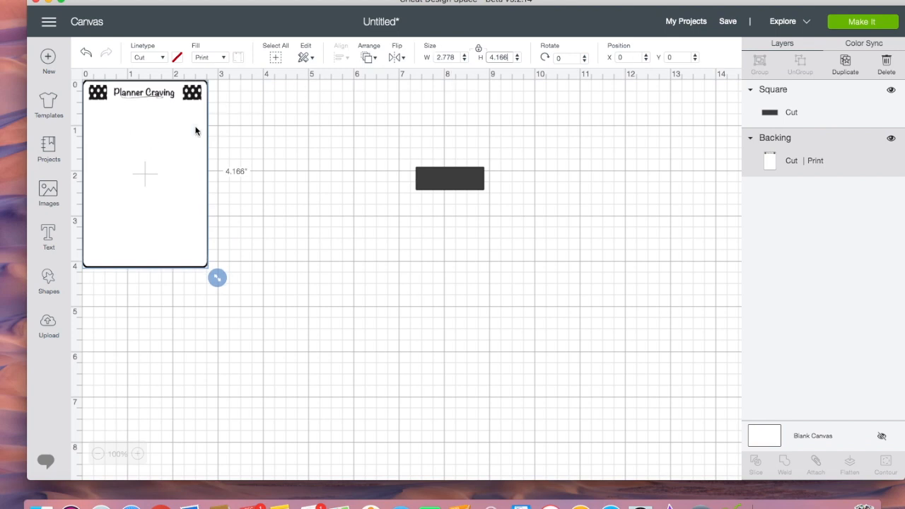
{"action": "left_click", "coordinate": [453, 57]}
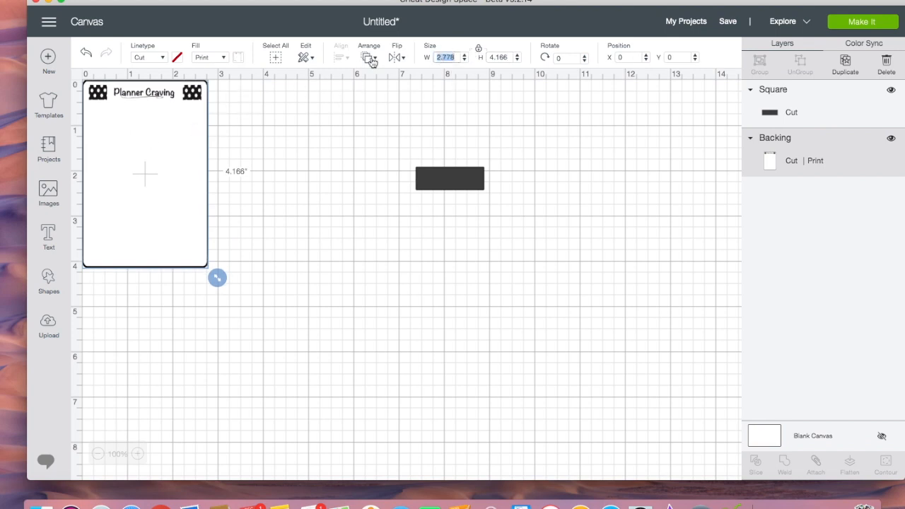
{"action": "type", "text": "4"}
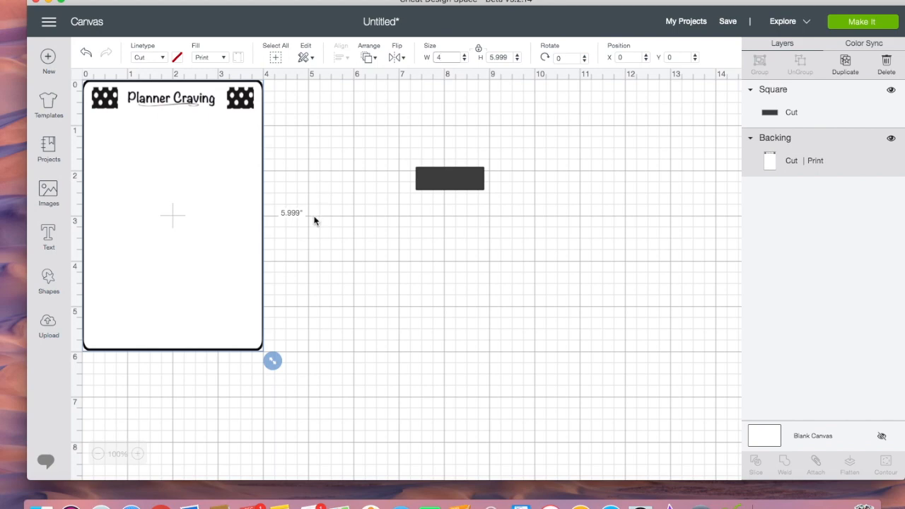
{"action": "left_click", "coordinate": [316, 221]}
- Move the black rectangle farther away from the backing card and keep the card at the canvas origin
{"action": "left_click", "coordinate": [190, 189]}
{"action": "left_click_drag", "start_coordinate": [439, 185], "coordinate": [537, 115]}
{"action": "left_click_drag", "start_coordinate": [196, 200], "coordinate": [214, 210]}
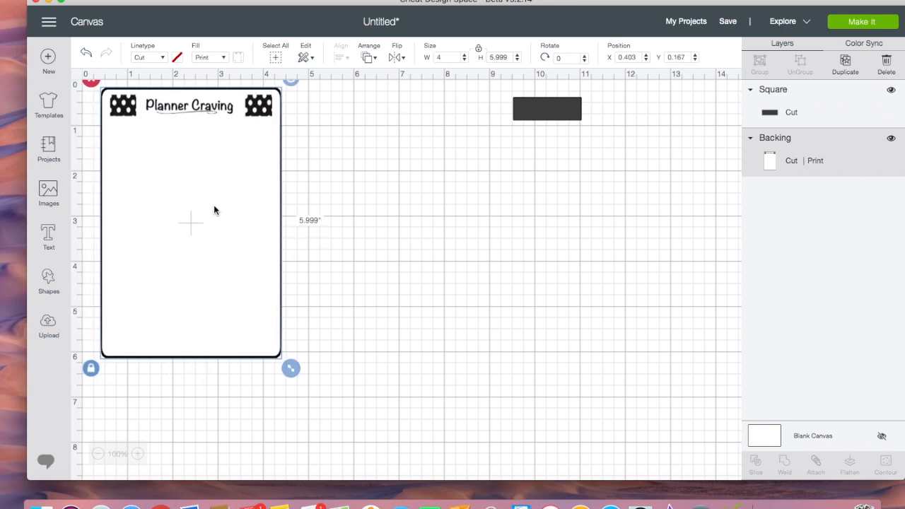
{"action": "left_click_drag", "start_coordinate": [214, 210], "coordinate": [174, 189]}
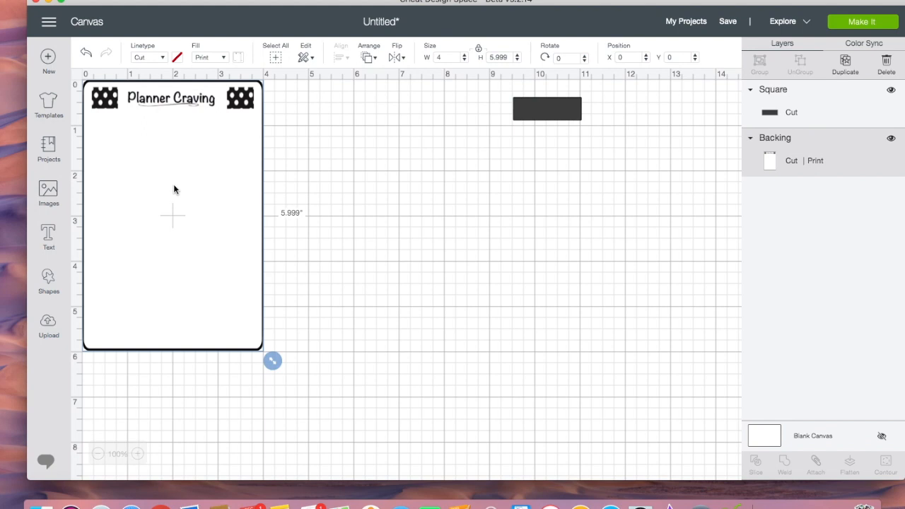
{"action": "left_click_drag", "start_coordinate": [177, 191], "coordinate": [181, 191]}
{"action": "left_click_drag", "start_coordinate": [265, 239], "coordinate": [165, 128]}
- Duplicate the backing card and attach the two copies, centered on each other
{"action": "left_click", "coordinate": [846, 64]}
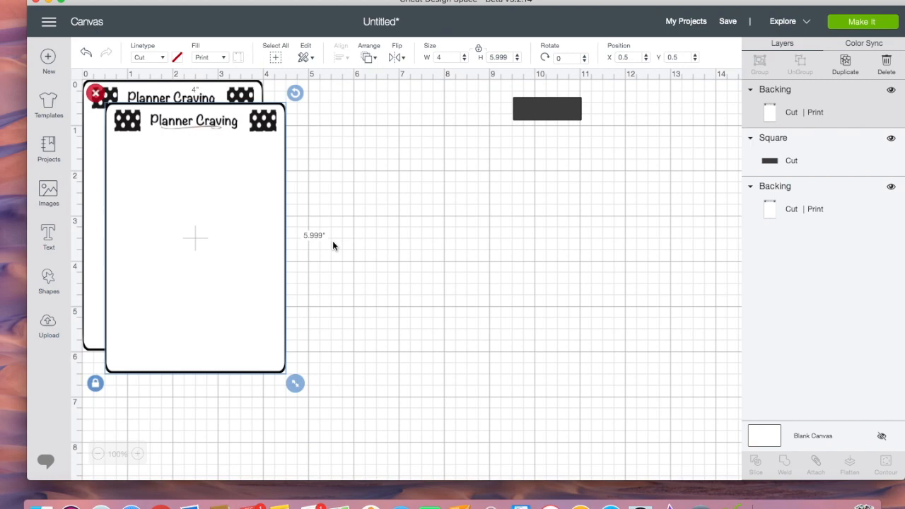
{"action": "left_click", "coordinate": [323, 414]}
{"action": "left_click_drag", "start_coordinate": [330, 423], "coordinate": [125, 90]}
{"action": "left_click", "coordinate": [340, 57]}
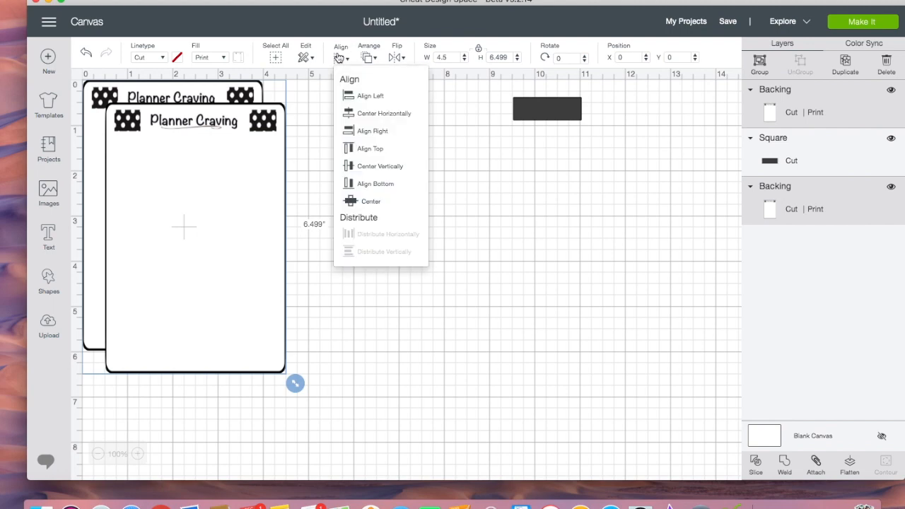
{"action": "left_click", "coordinate": [351, 201]}
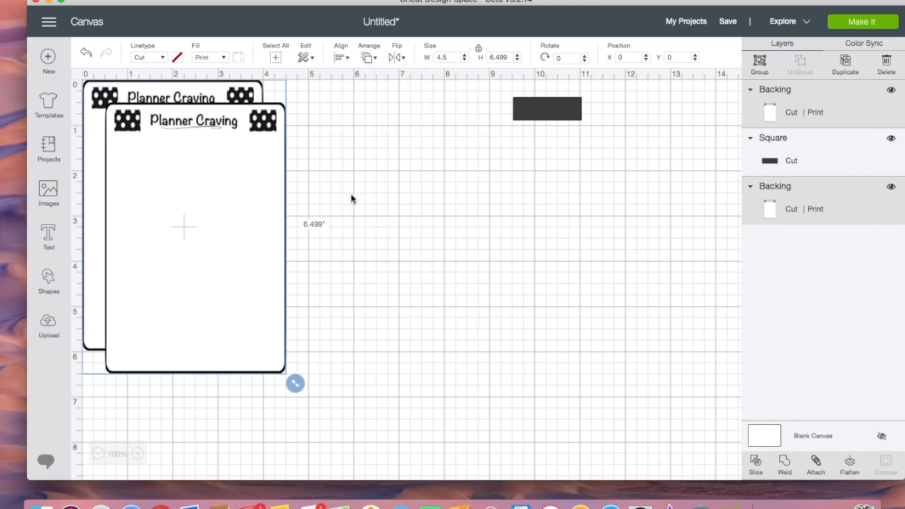
{"action": "left_click", "coordinate": [816, 465]}
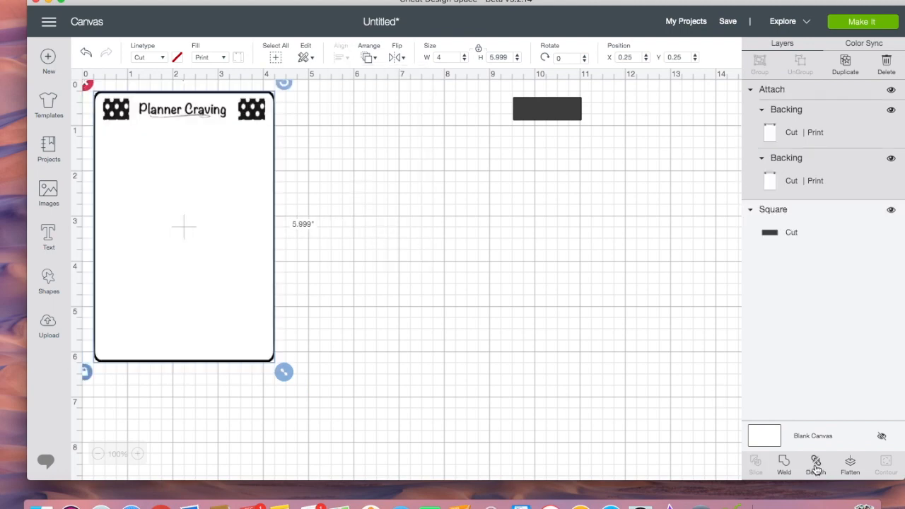
- Detach the two backing cards and offset the front one to about X 4.42, Y 1.54
{"action": "left_click_drag", "start_coordinate": [225, 171], "coordinate": [357, 155]}
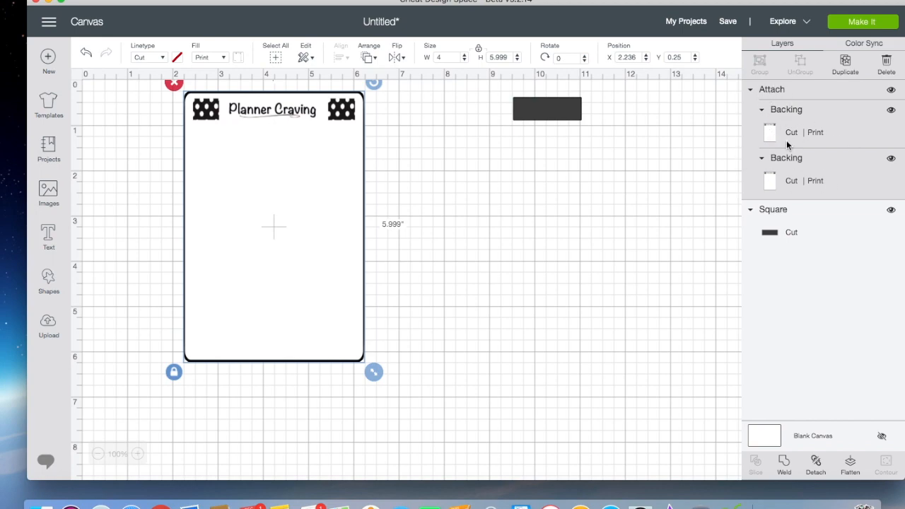
{"action": "left_click_drag", "start_coordinate": [292, 178], "coordinate": [345, 187]}
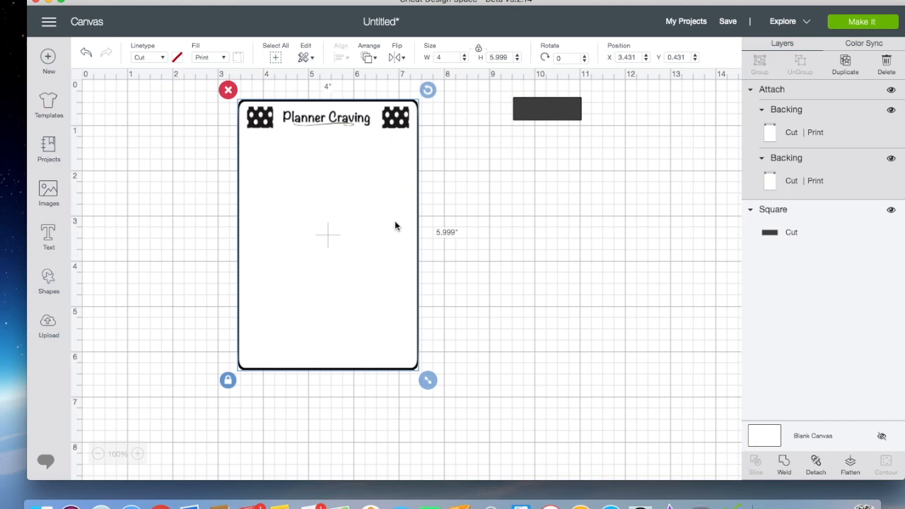
{"action": "left_click_drag", "start_coordinate": [395, 225], "coordinate": [376, 248]}
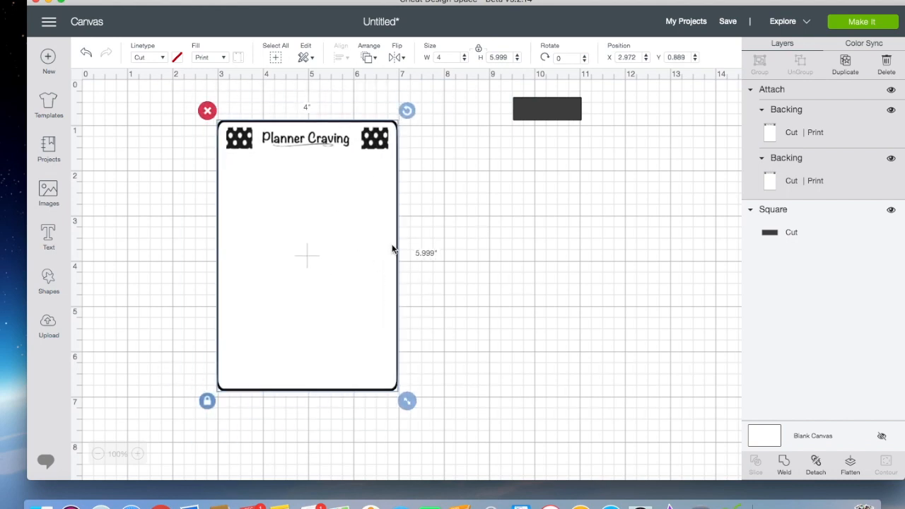
{"action": "left_click", "coordinate": [814, 463]}
{"action": "left_click_drag", "start_coordinate": [367, 255], "coordinate": [434, 307]}
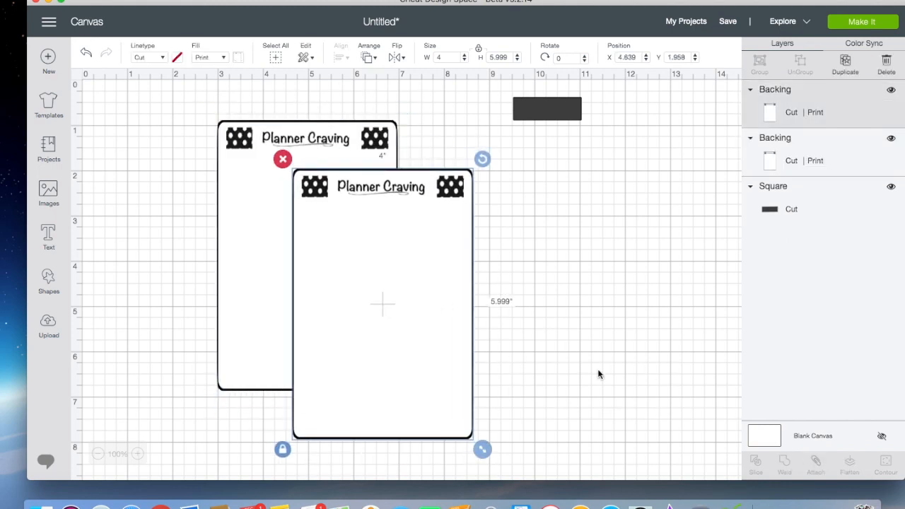
{"action": "left_click_drag", "start_coordinate": [376, 295], "coordinate": [365, 275]}
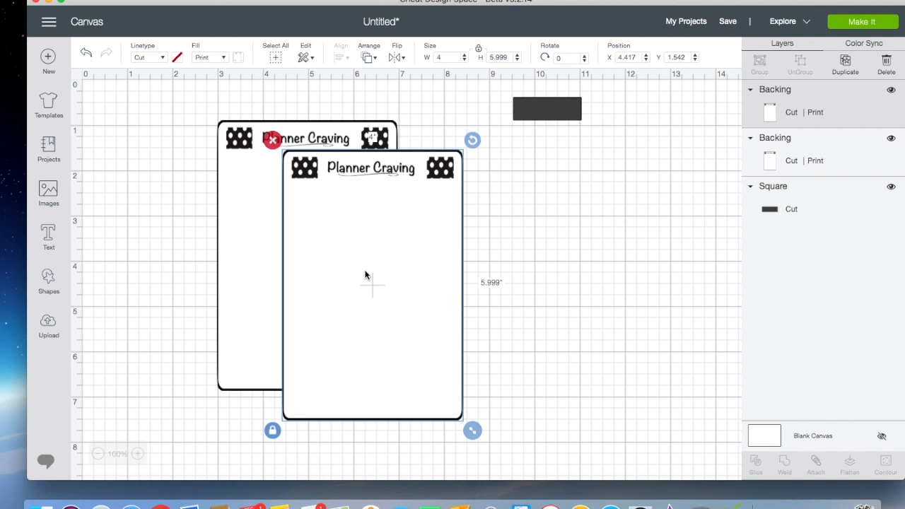
- Try flattening the two backing cards, centered on each other, into a single layer and unflatten them
{"action": "left_click_drag", "start_coordinate": [509, 440], "coordinate": [267, 83]}
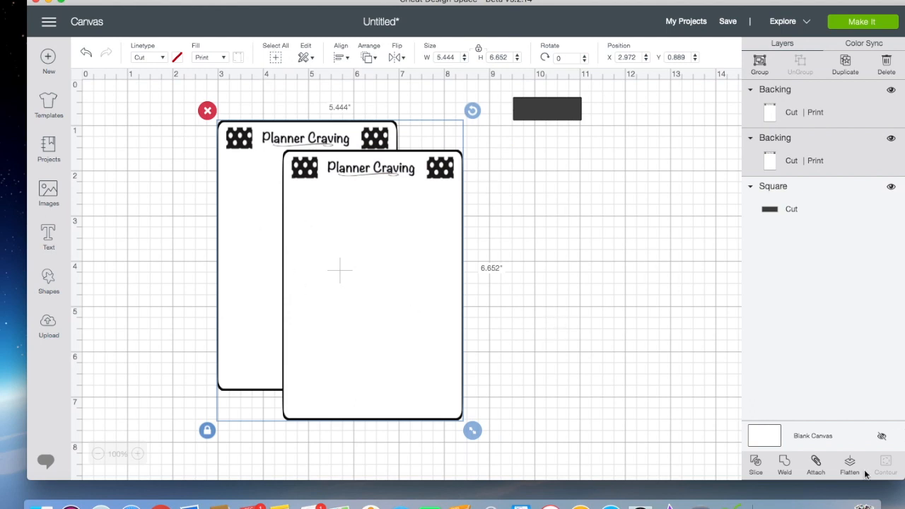
{"action": "left_click", "coordinate": [339, 59]}
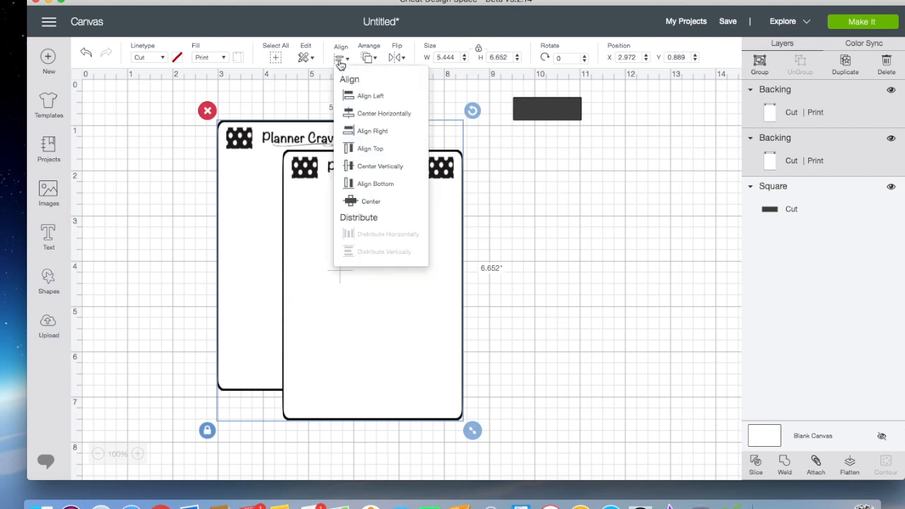
{"action": "left_click", "coordinate": [364, 210]}
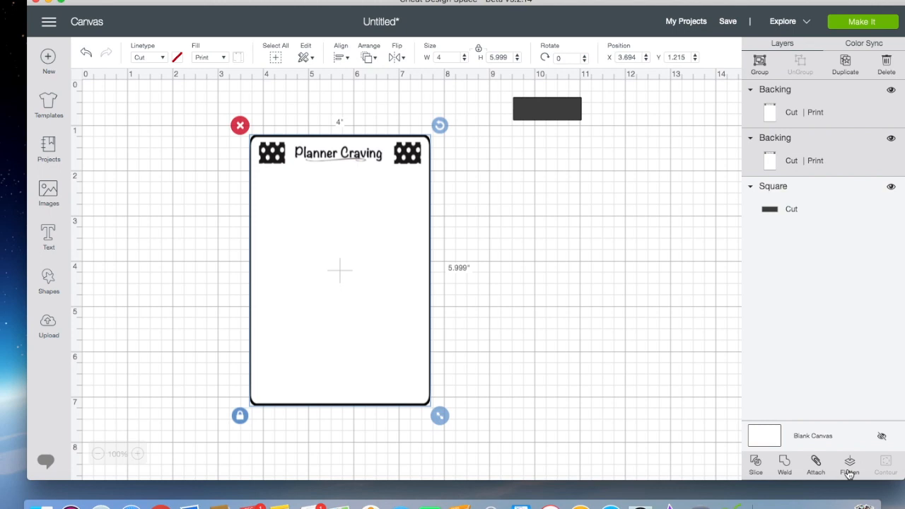
{"action": "left_click", "coordinate": [849, 469]}
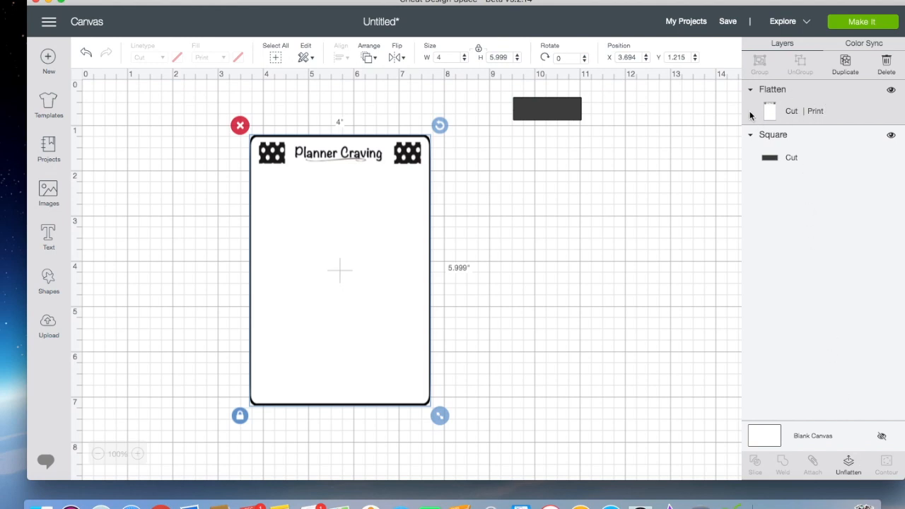
{"action": "left_click", "coordinate": [848, 463]}
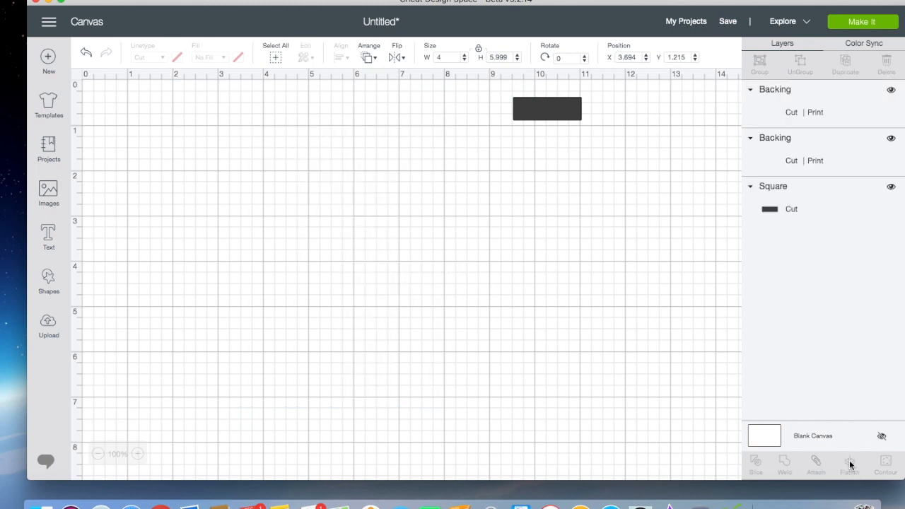
- Center and attach the two loose backing cards, and move the attached pair to the canvas origin
{"action": "left_click_drag", "start_coordinate": [356, 299], "coordinate": [378, 318]}
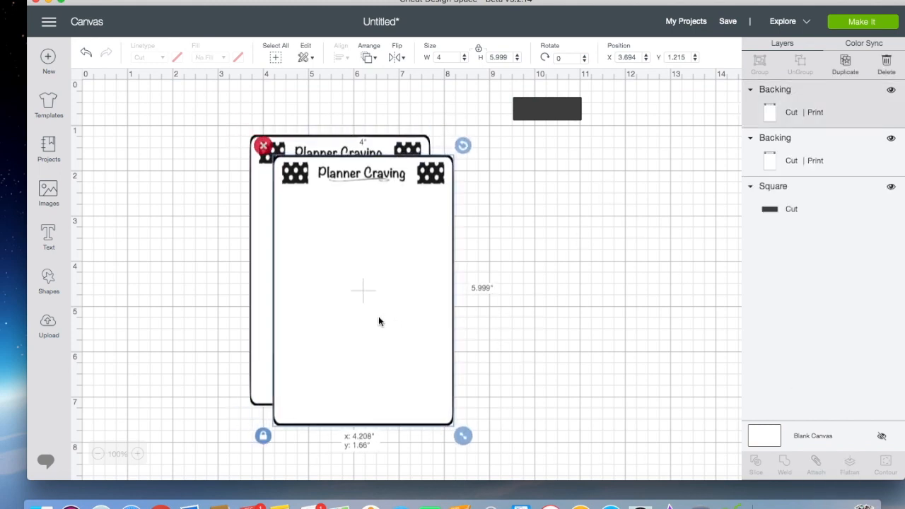
{"action": "left_click", "coordinate": [340, 58]}
{"action": "left_click", "coordinate": [371, 206]}
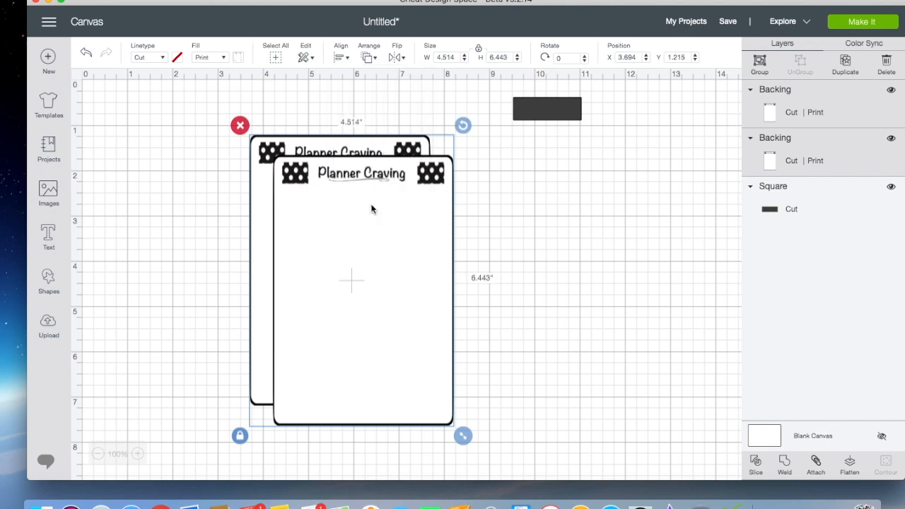
{"action": "left_click", "coordinate": [816, 463]}
{"action": "left_click_drag", "start_coordinate": [359, 263], "coordinate": [169, 188]}
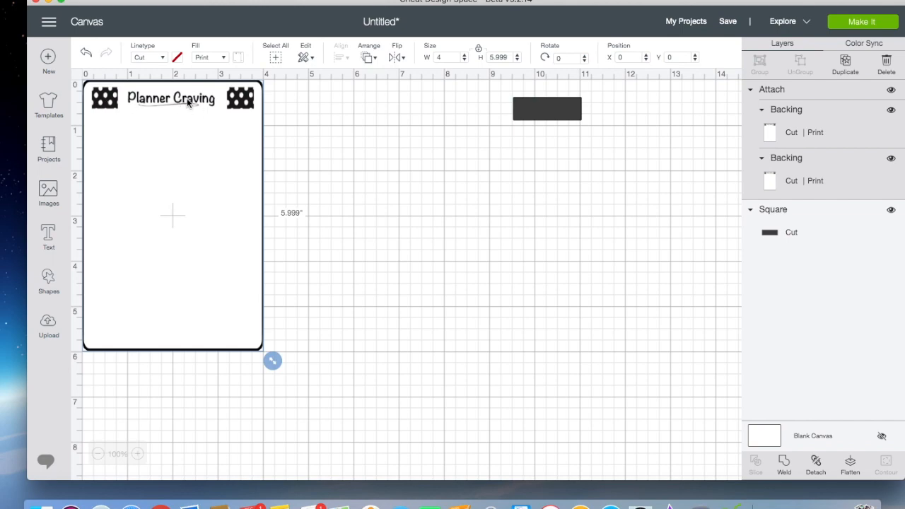
- Move the black rectangle closer to the backing card at about X 5.83, Y 0.85, and duplicate it twice
{"action": "left_click", "coordinate": [47, 244]}
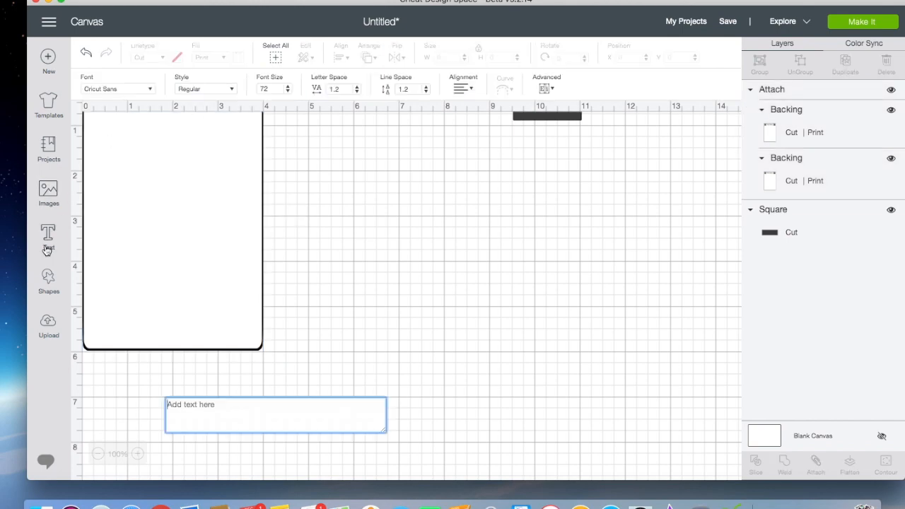
{"action": "left_click", "coordinate": [353, 272]}
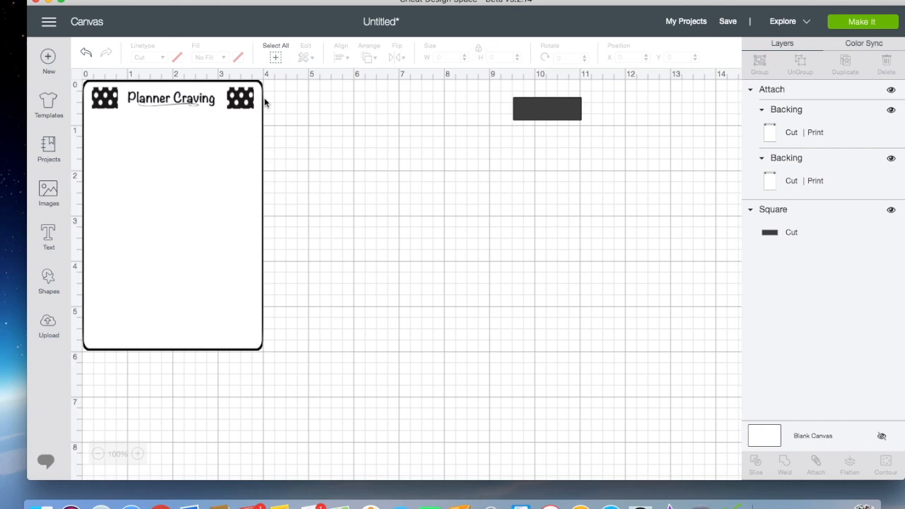
{"action": "left_click_drag", "start_coordinate": [570, 105], "coordinate": [401, 127]}
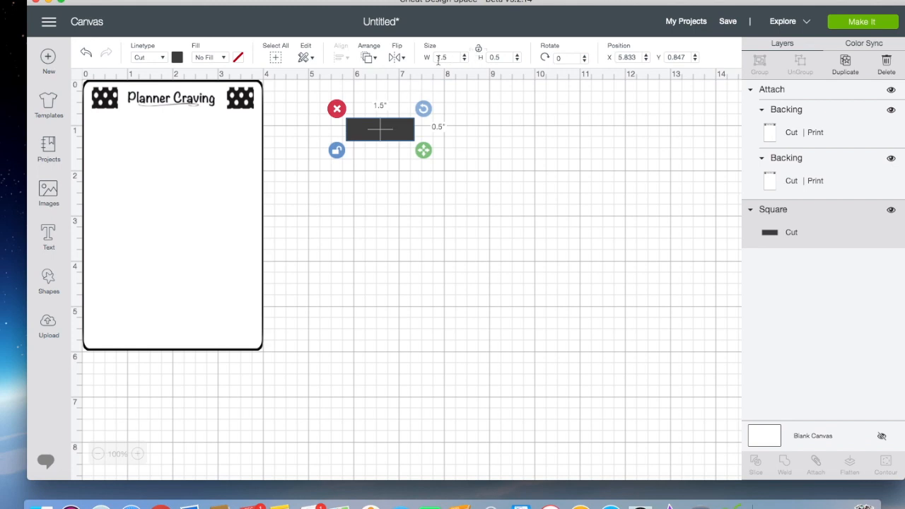
{"action": "left_click", "coordinate": [478, 50]}
{"action": "left_click", "coordinate": [199, 240]}
{"action": "left_click", "coordinate": [379, 134]}
{"action": "left_click", "coordinate": [844, 63]}
{"action": "left_click", "coordinate": [845, 64]}
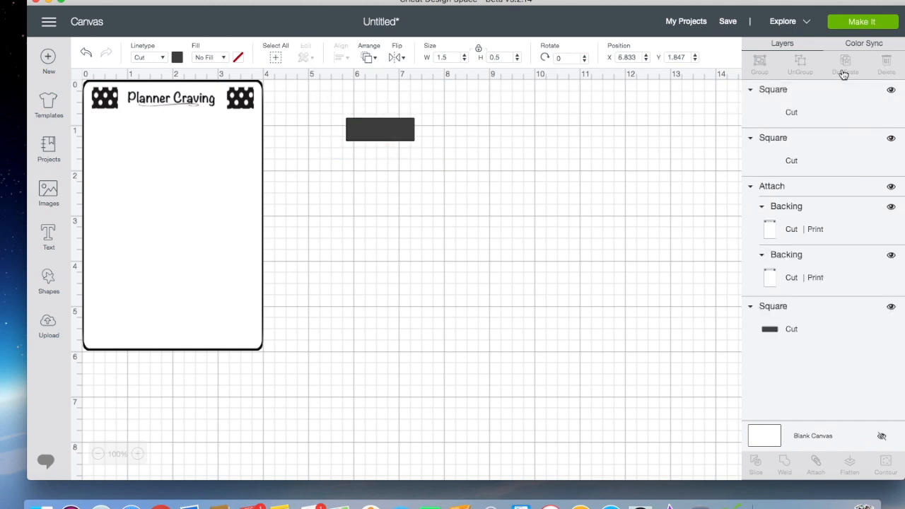
- Duplicate the black rectangle until there are eight, and delete the last copy to leave seven
{"action": "left_click", "coordinate": [845, 64]}
{"action": "left_click", "coordinate": [845, 63]}
{"action": "left_click", "coordinate": [844, 63]}
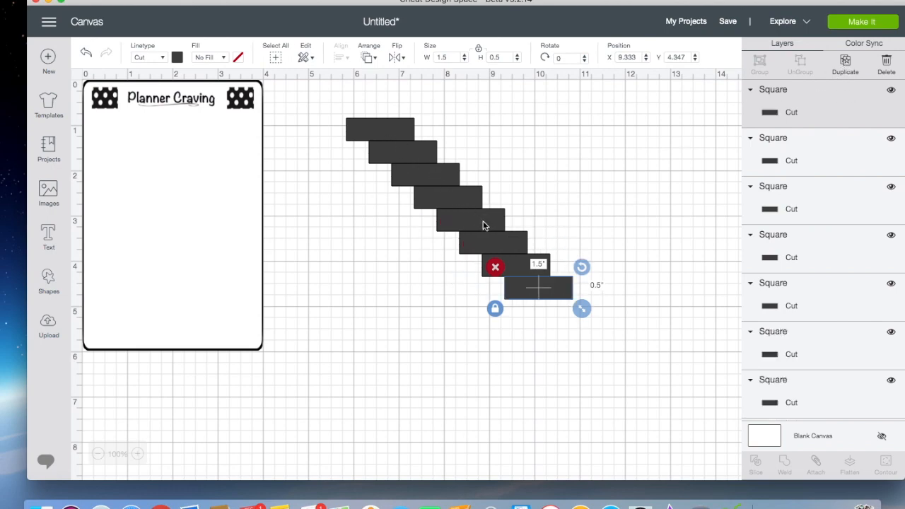
{"action": "key", "text": "Delete"}
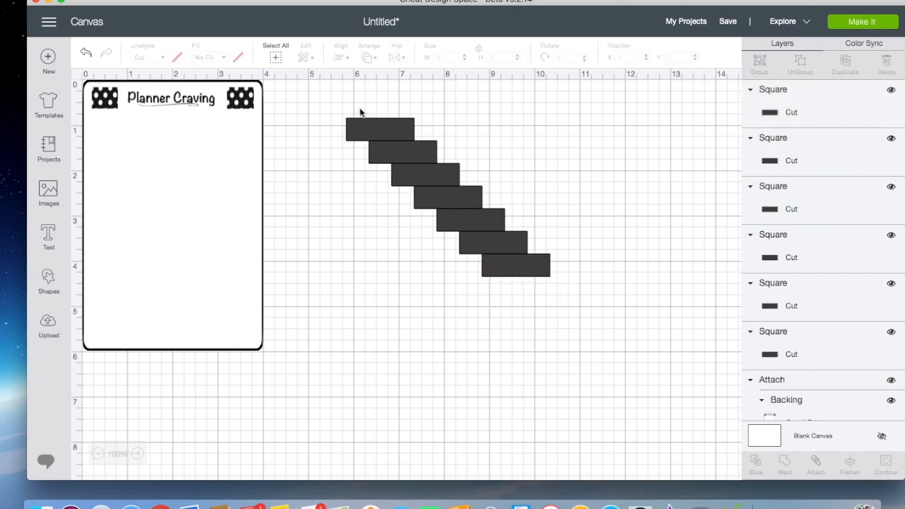
- Stack the staggered black rectangles beneath the first one in a vertical column with small gaps between them
{"action": "left_click_drag", "start_coordinate": [408, 157], "coordinate": [386, 162]}
{"action": "left_click_drag", "start_coordinate": [457, 181], "coordinate": [389, 200]}
{"action": "left_click_drag", "start_coordinate": [484, 229], "coordinate": [399, 239]}
{"action": "left_click_drag", "start_coordinate": [512, 238], "coordinate": [405, 252]}
{"action": "left_click_drag", "start_coordinate": [532, 260], "coordinate": [395, 280]}
- Center the seven stacked rectangles horizontally on each other and distribute them vertically
{"action": "left_click_drag", "start_coordinate": [400, 322], "coordinate": [366, 105]}
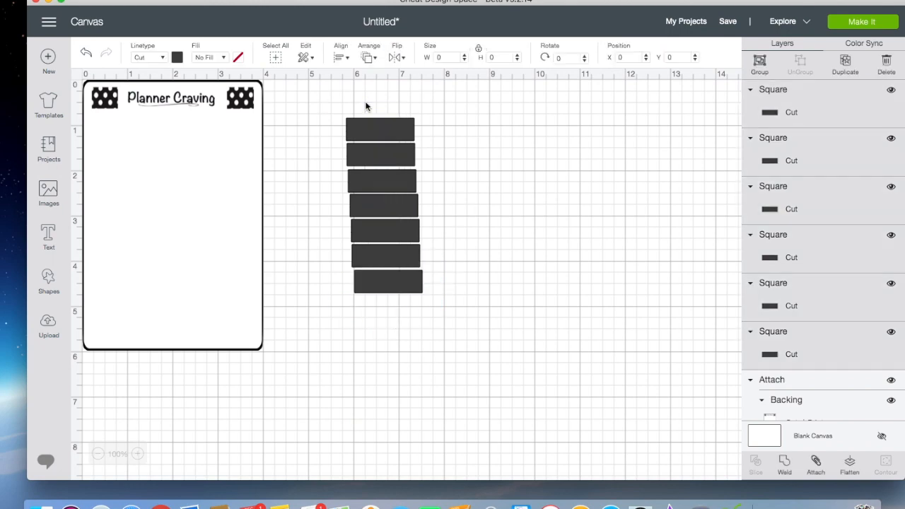
{"action": "left_click", "coordinate": [342, 60]}
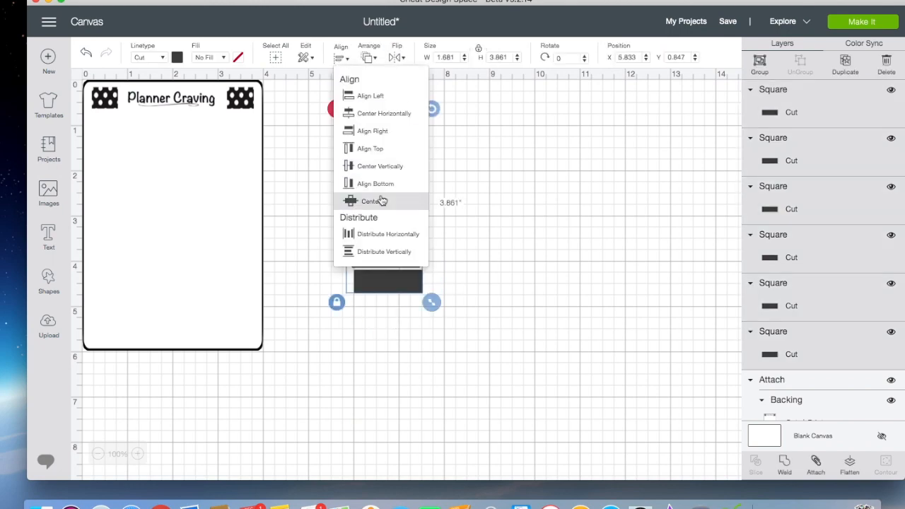
{"action": "left_click", "coordinate": [381, 113]}
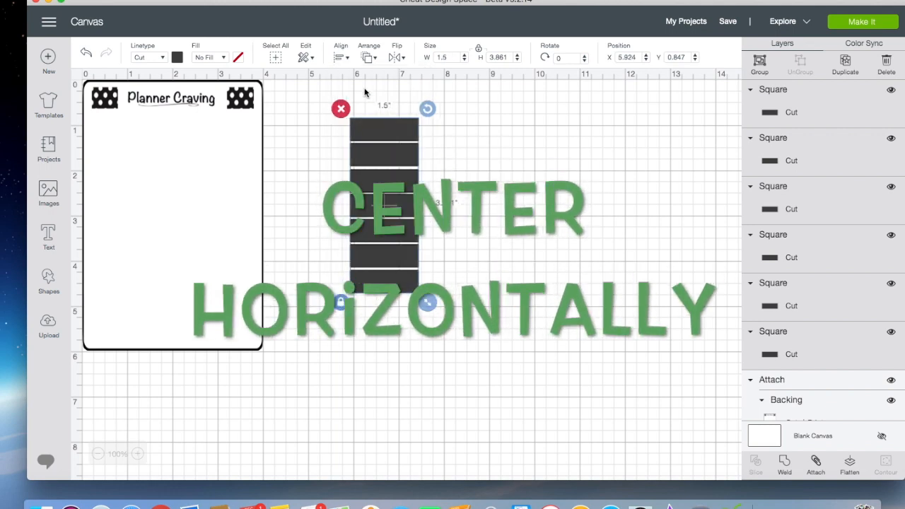
{"action": "left_click", "coordinate": [346, 59]}
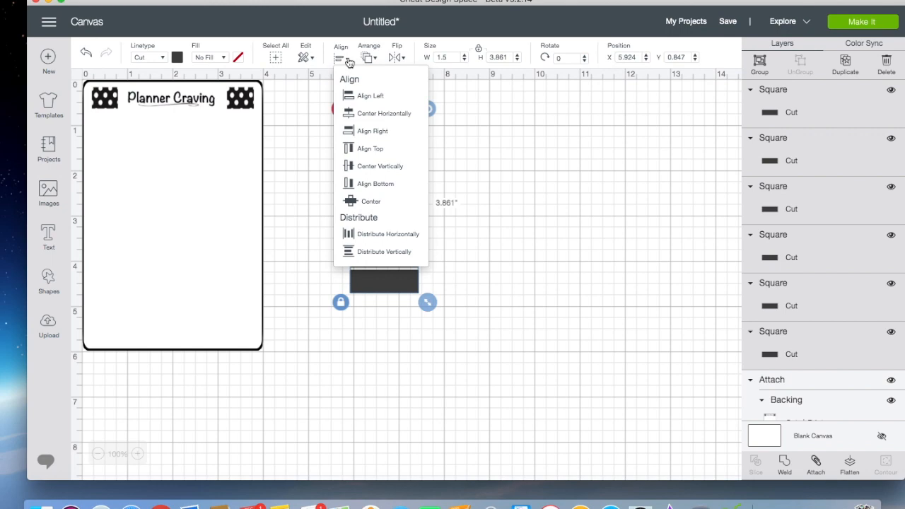
{"action": "left_click", "coordinate": [367, 251]}
{"action": "left_click", "coordinate": [480, 226]}
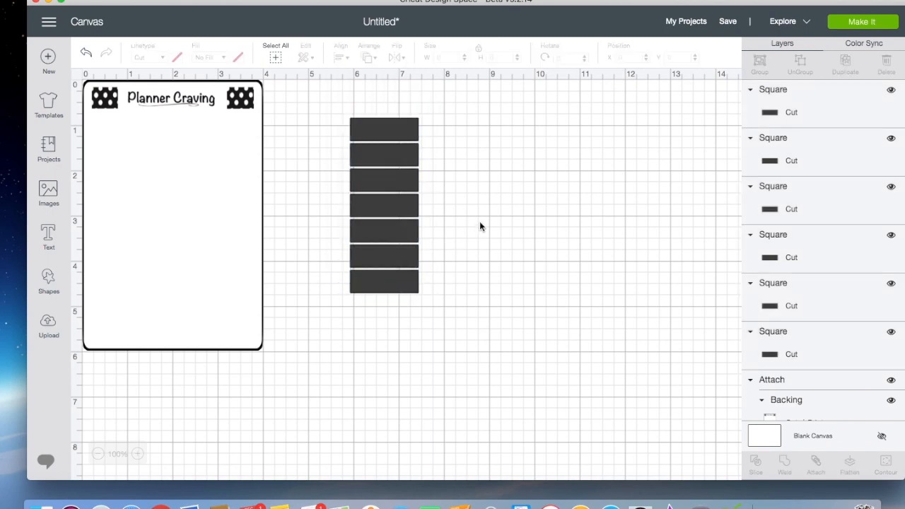
- Duplicate the column of seven rectangles and place the copy level with the original, just to its right
{"action": "left_click_drag", "start_coordinate": [416, 320], "coordinate": [389, 110]}
{"action": "left_click", "coordinate": [845, 62]}
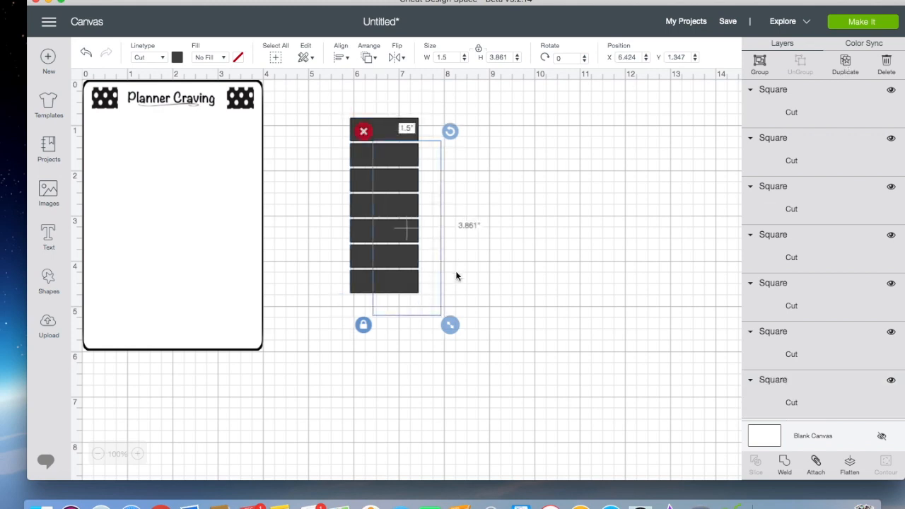
{"action": "left_click_drag", "start_coordinate": [414, 316], "coordinate": [463, 293]}
{"action": "left_click", "coordinate": [550, 290]}
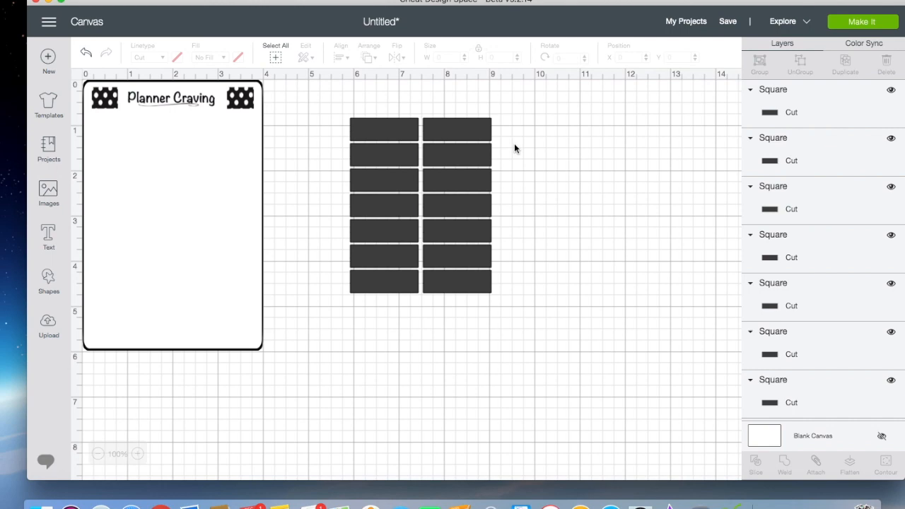
- Set the fill of the rectangle column nearest the backing card to Print and color it light orange
{"action": "left_click_drag", "start_coordinate": [390, 326], "coordinate": [387, 95]}
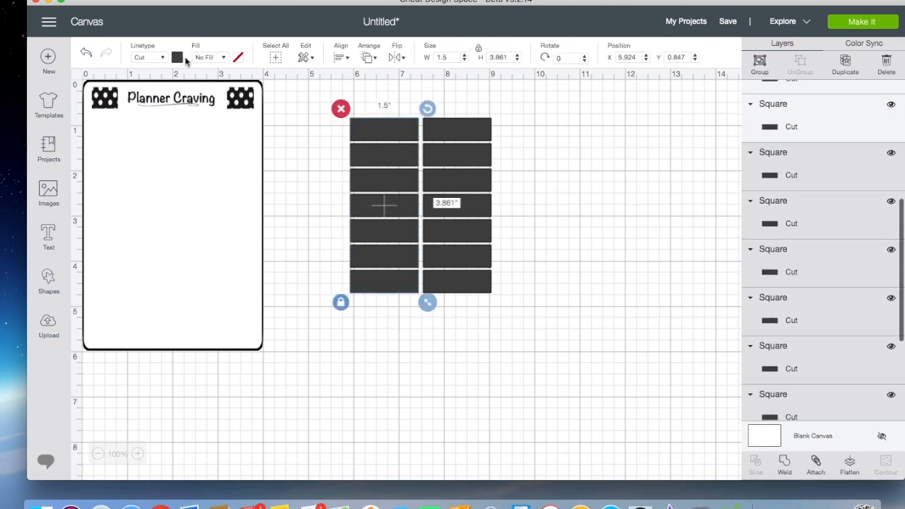
{"action": "left_click", "coordinate": [225, 60]}
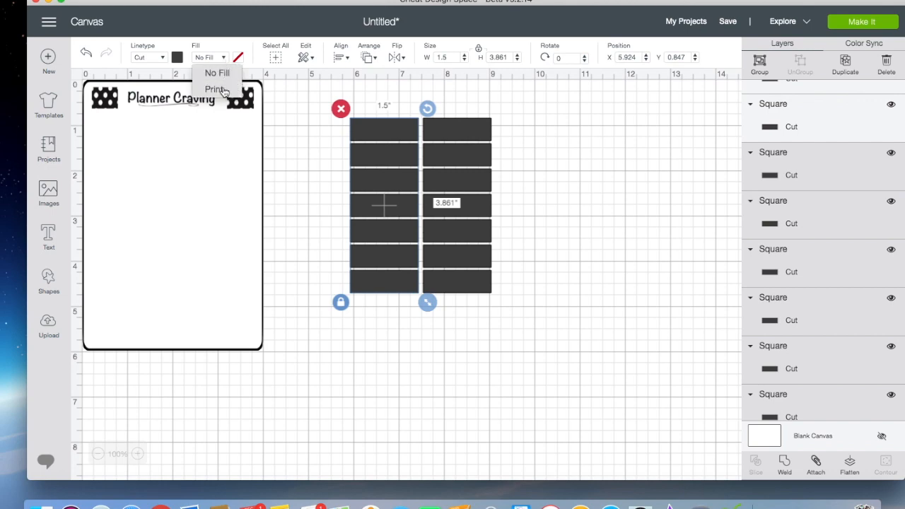
{"action": "left_click", "coordinate": [215, 89]}
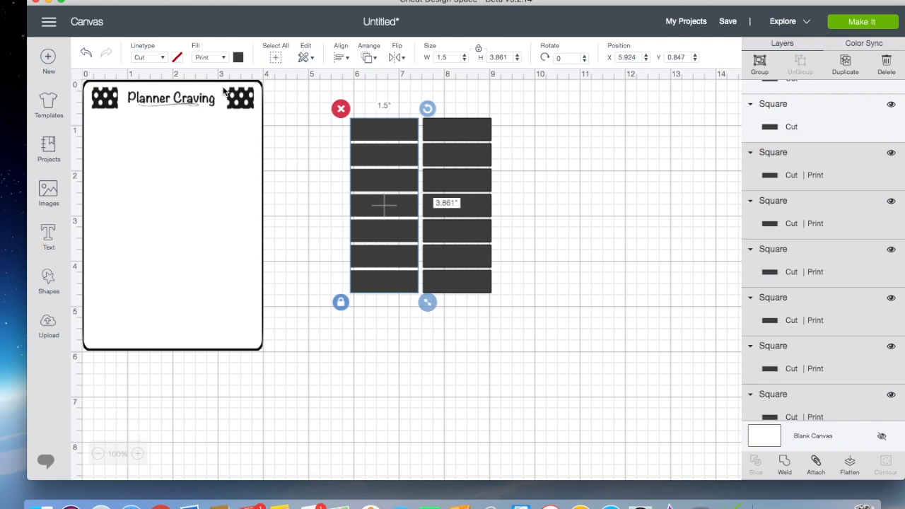
{"action": "left_click", "coordinate": [238, 57]}
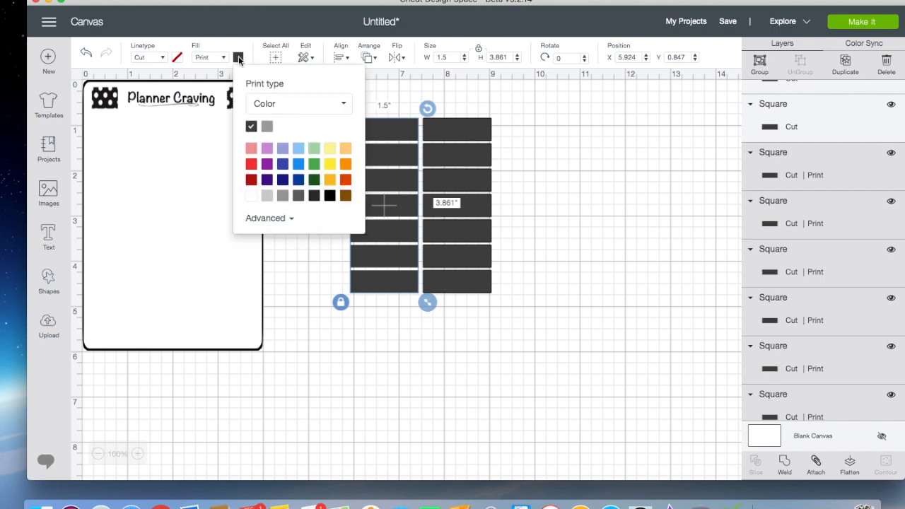
{"action": "left_click", "coordinate": [251, 149]}
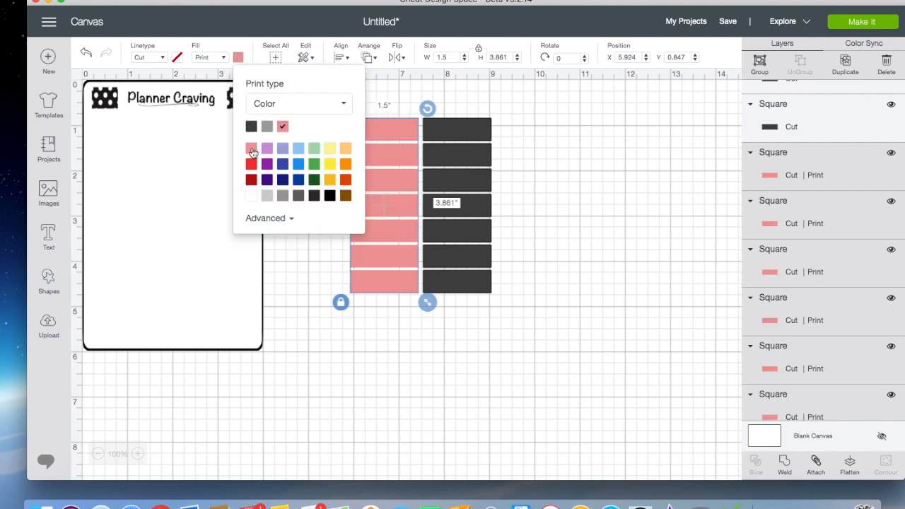
{"action": "left_click", "coordinate": [298, 181]}
{"action": "left_click", "coordinate": [314, 165]}
{"action": "left_click", "coordinate": [332, 166]}
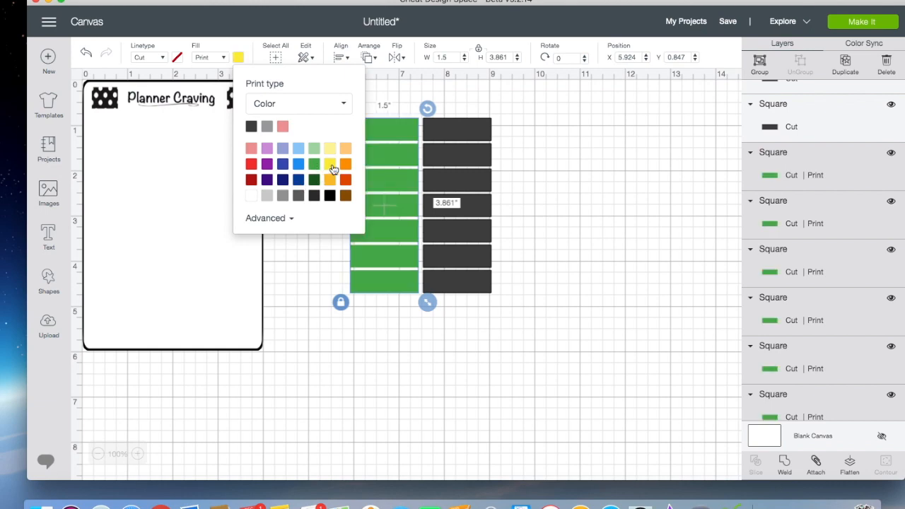
{"action": "left_click", "coordinate": [347, 148]}
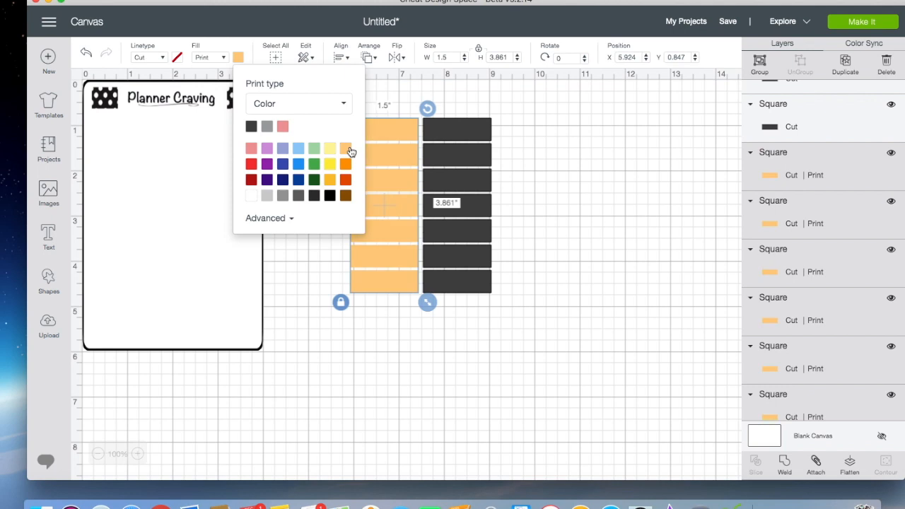
- Try to fill the light orange column with the pink floral pattern on black and white stripes
{"action": "left_click", "coordinate": [347, 103]}
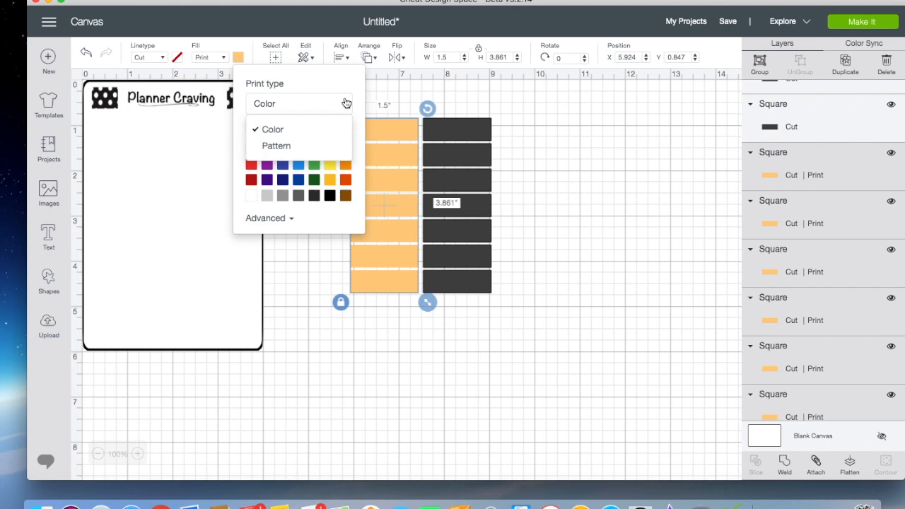
{"action": "left_click", "coordinate": [296, 145]}
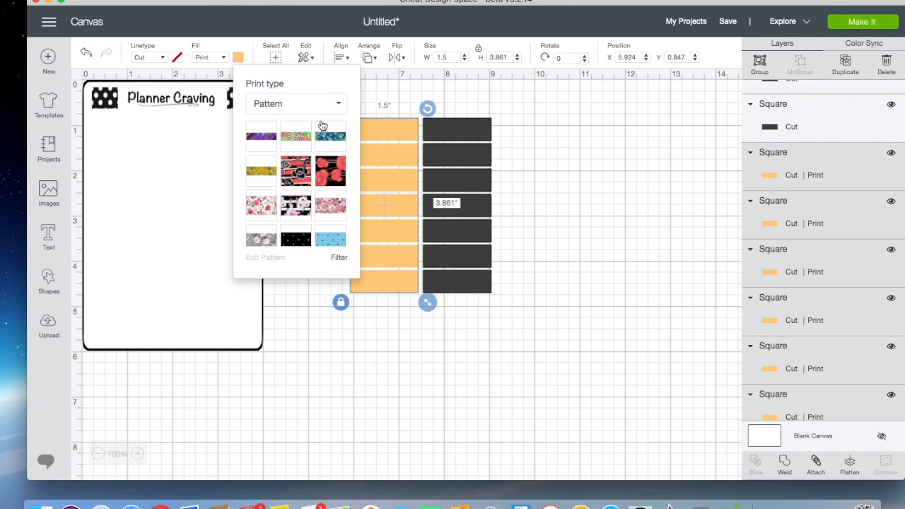
{"action": "left_click", "coordinate": [298, 206]}
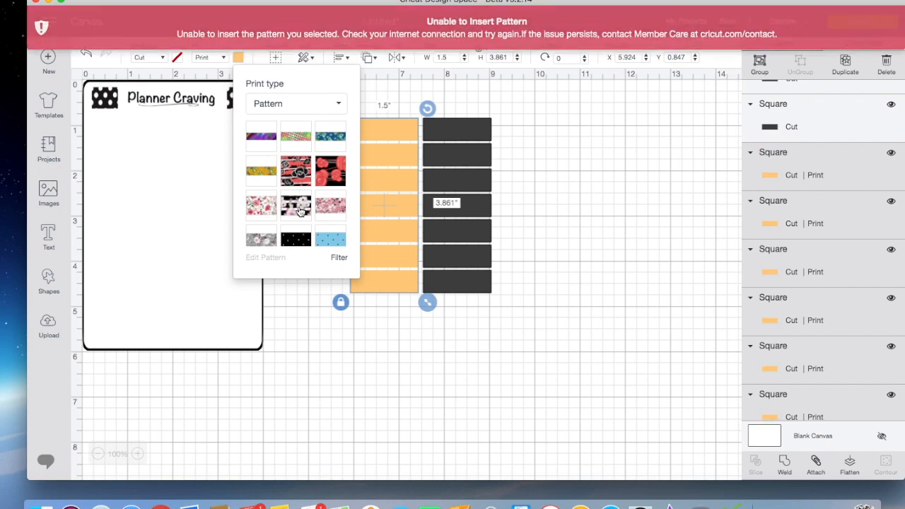
{"action": "left_click", "coordinate": [550, 221]}
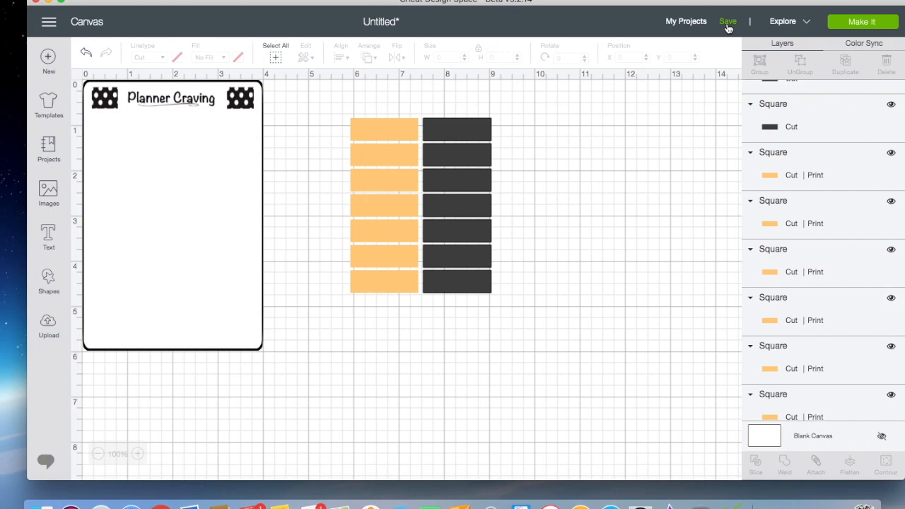
- Save the project under the name Headers
{"action": "left_click", "coordinate": [727, 28]}
{"action": "left_click", "coordinate": [454, 90]}
{"action": "left_click", "coordinate": [729, 23]}
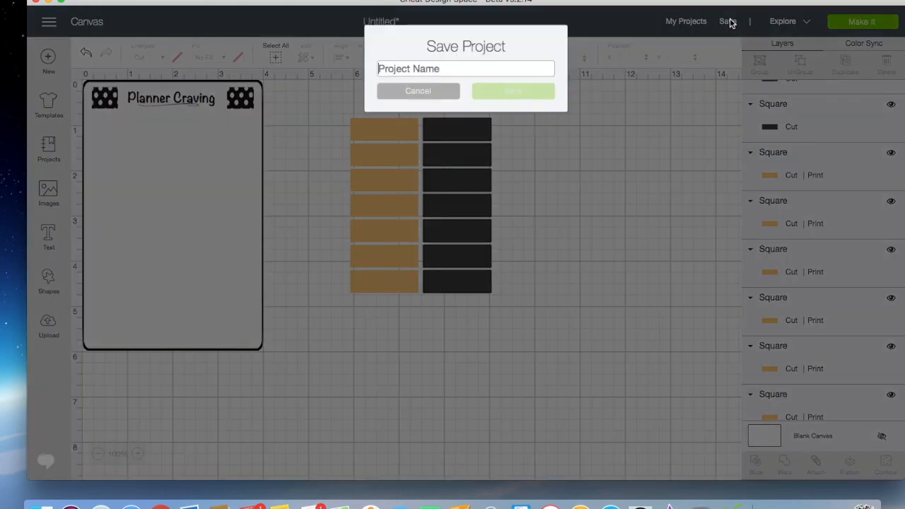
{"action": "type", "text": "Headers"}
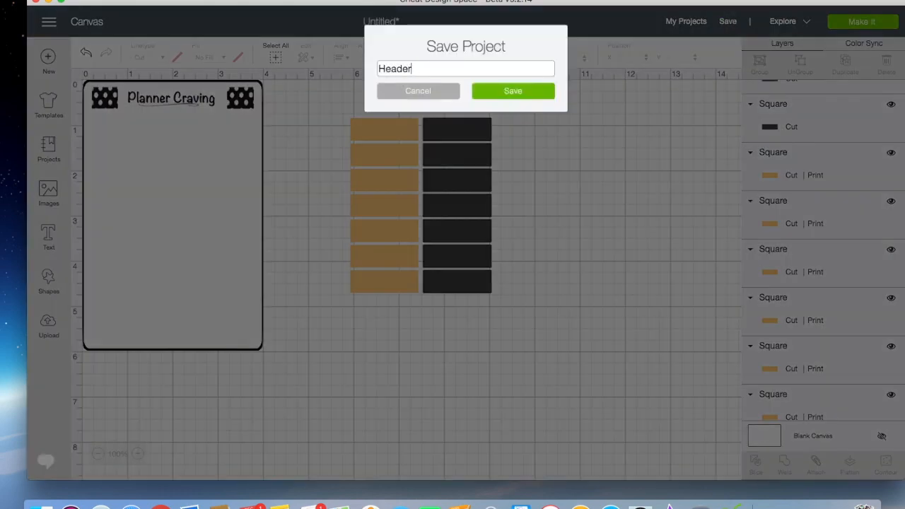
{"action": "left_click", "coordinate": [521, 94]}
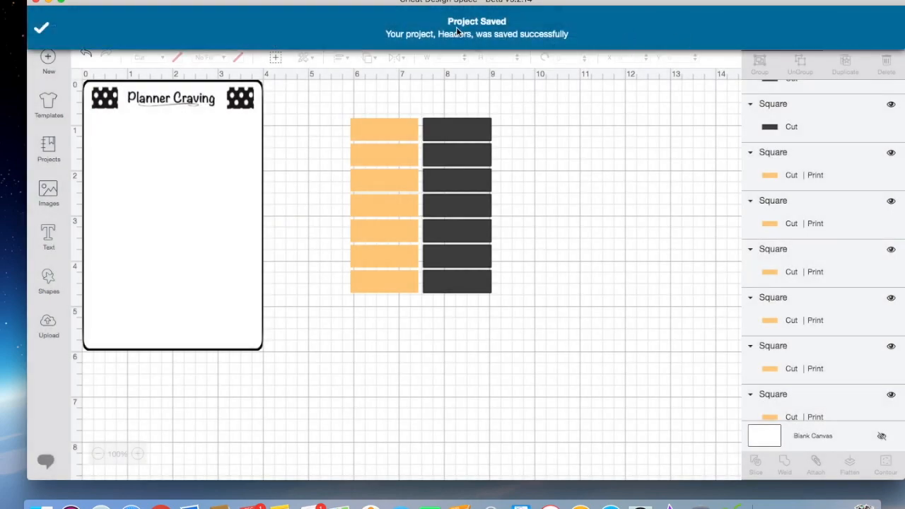
- Switch to Cricut Design Space in the web browser and open the Headers project on the canvas for customizing
{"action": "left_click", "coordinate": [50, 3]}
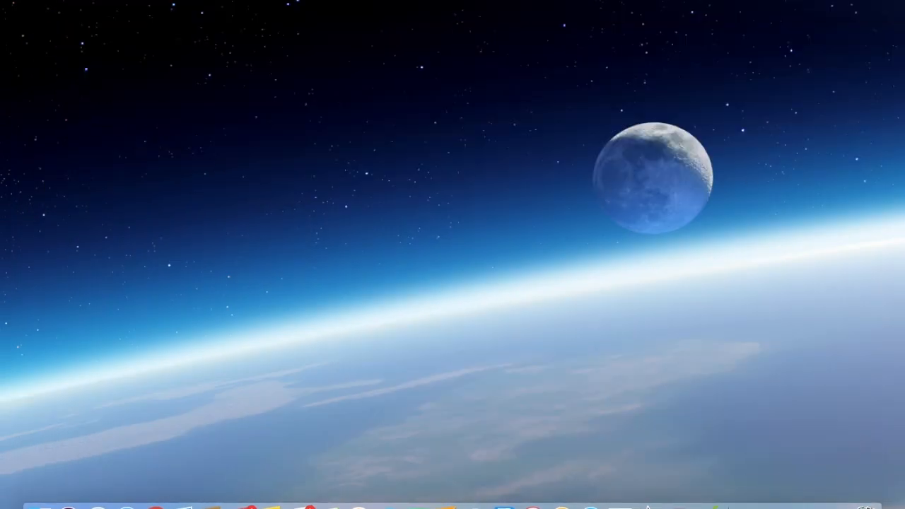
{"action": "left_click", "coordinate": [640, 0]}
{"action": "left_click", "coordinate": [661, 1]}
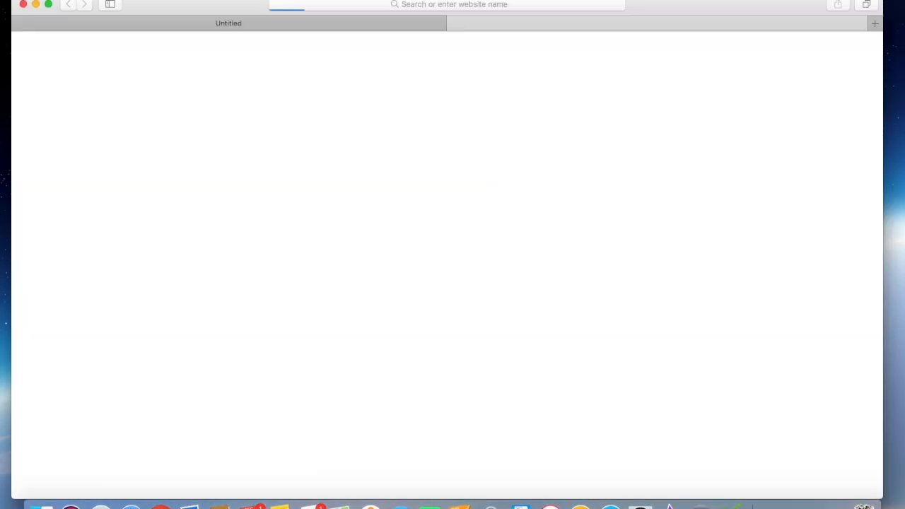
{"action": "left_click", "coordinate": [640, 1]}
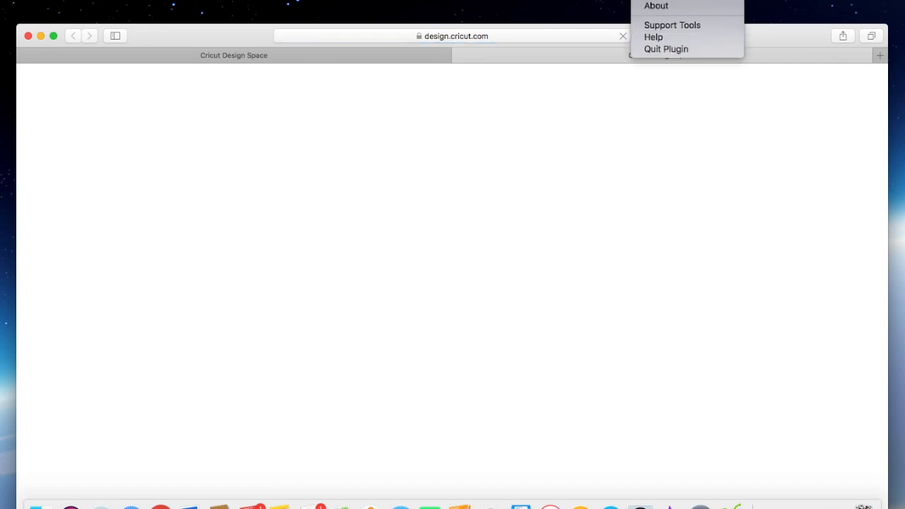
{"action": "left_click", "coordinate": [646, 9]}
{"action": "left_click_drag", "start_coordinate": [640, 33], "coordinate": [639, 5]}
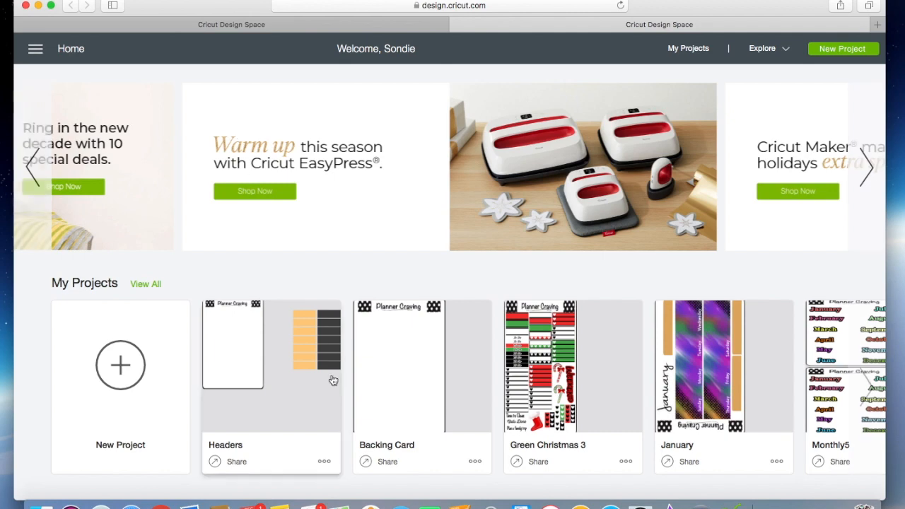
{"action": "left_click", "coordinate": [324, 376]}
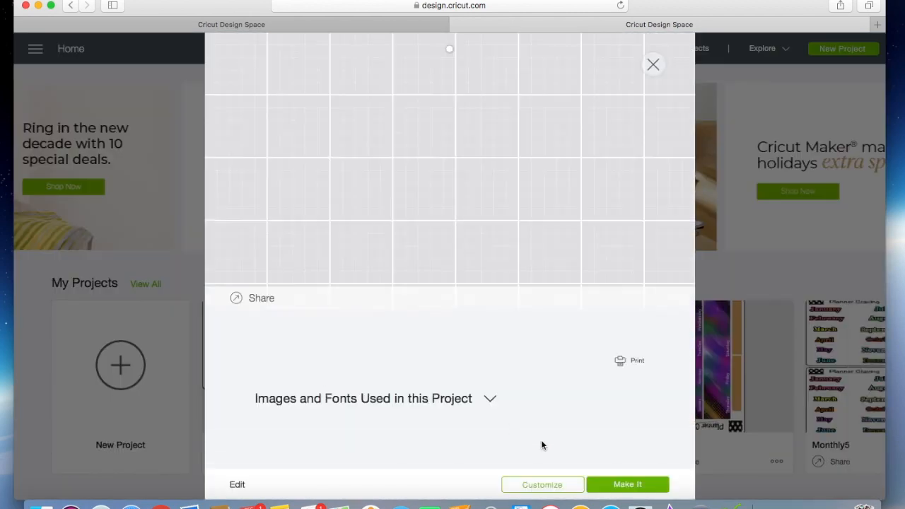
{"action": "left_click", "coordinate": [559, 487]}
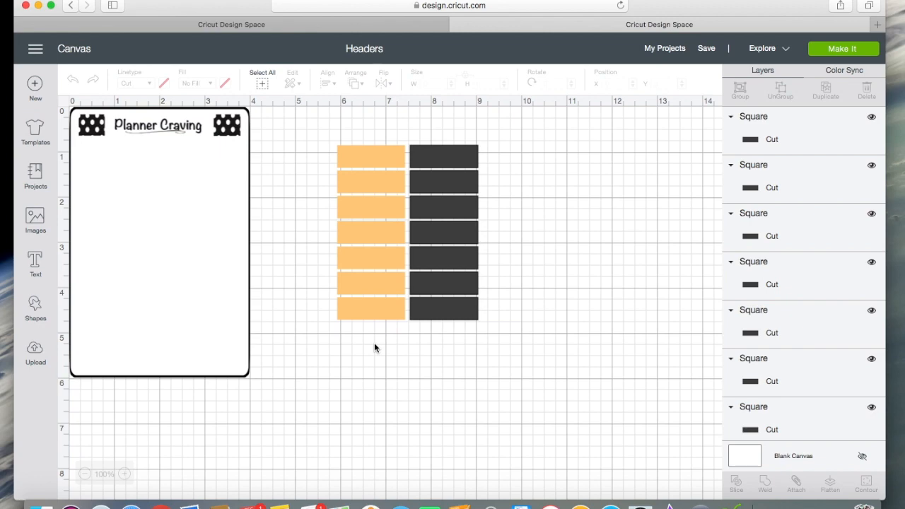
{"action": "left_click_drag", "start_coordinate": [374, 342], "coordinate": [361, 131]}
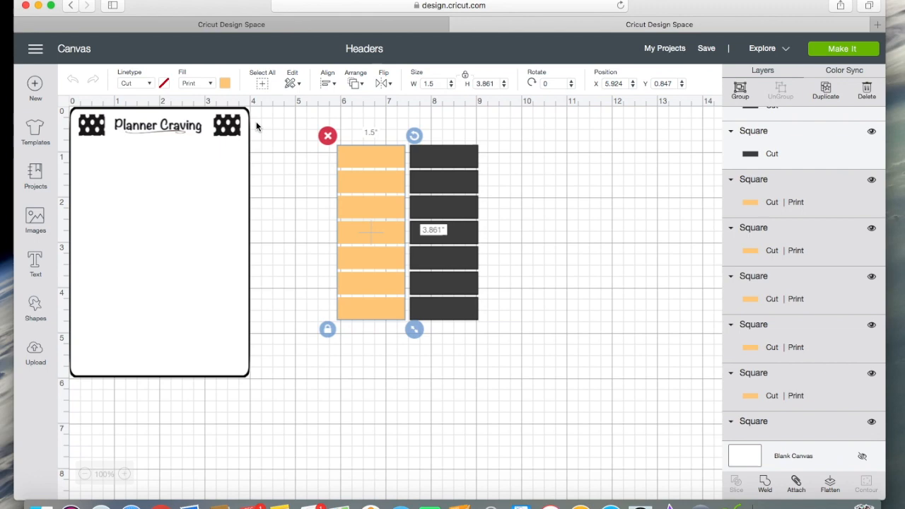
{"action": "left_click", "coordinate": [344, 413]}
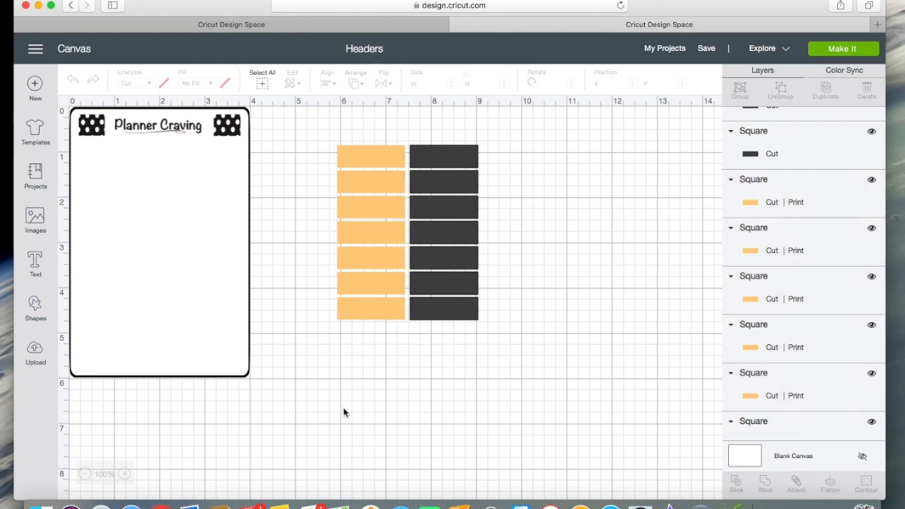
{"action": "left_click", "coordinate": [37, 274]}
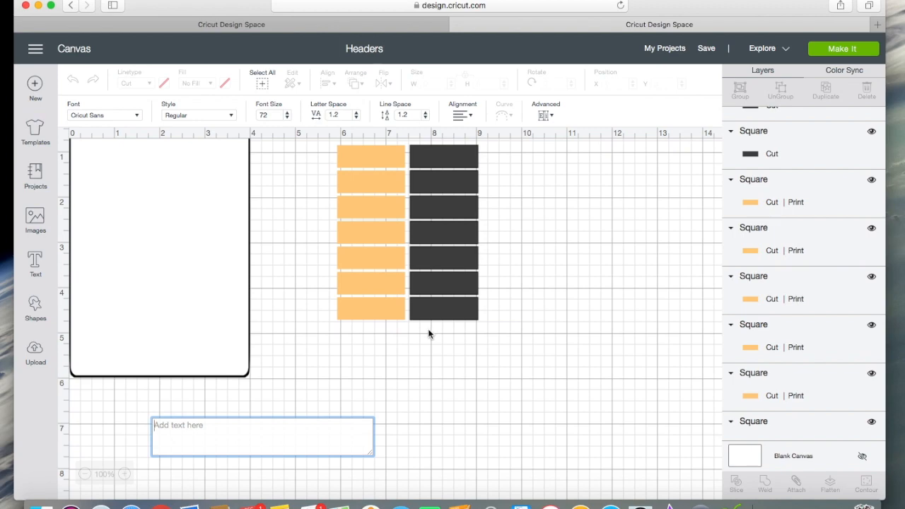
{"action": "left_click", "coordinate": [418, 370]}
- Fill the seven light orange rectangles with the gray floral print pattern
{"action": "left_click_drag", "start_coordinate": [396, 346], "coordinate": [364, 137]}
{"action": "left_click", "coordinate": [203, 86]}
{"action": "left_click", "coordinate": [224, 88]}
{"action": "left_click", "coordinate": [270, 132]}
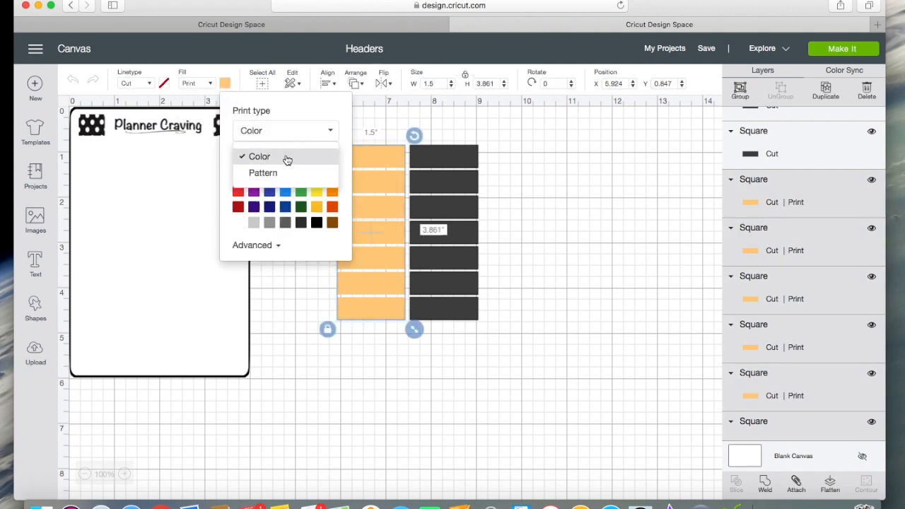
{"action": "left_click", "coordinate": [257, 173]}
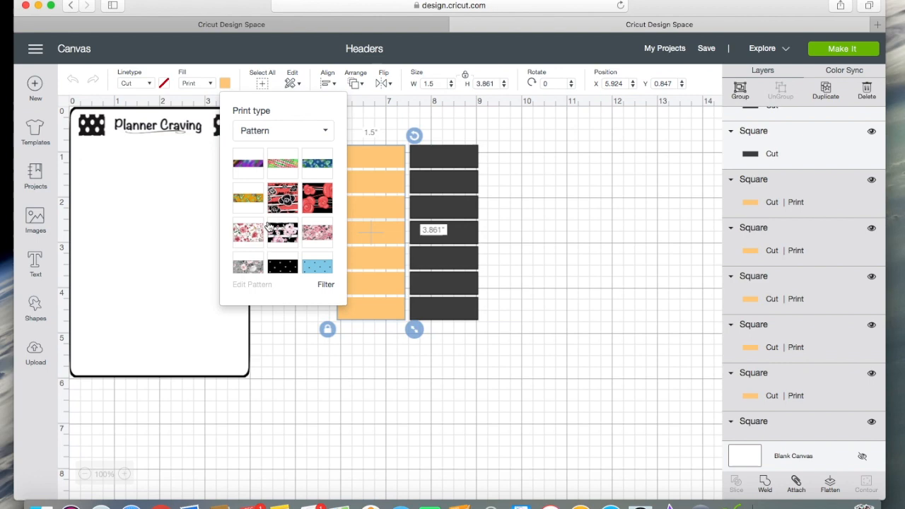
{"action": "left_click", "coordinate": [248, 267]}
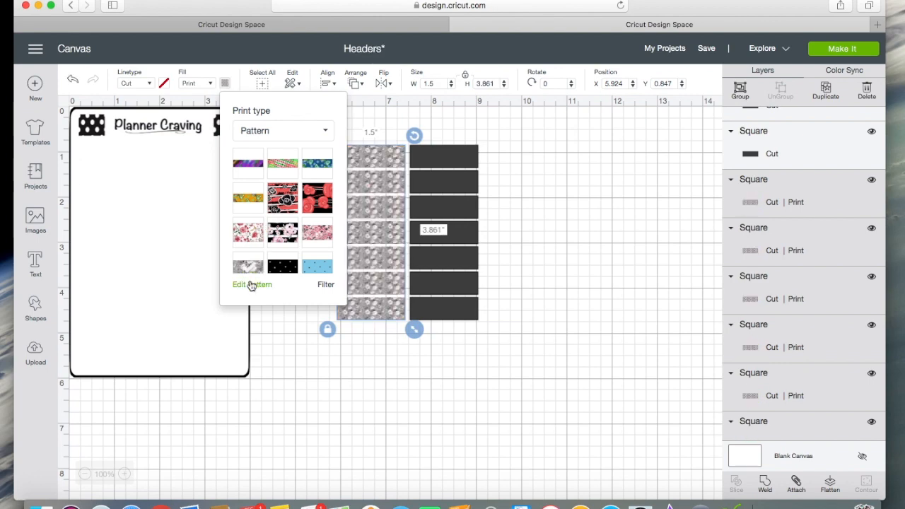
- Enlarge the gray floral pattern on the seven rectangles to a scale of about 151
{"action": "left_click", "coordinate": [251, 284]}
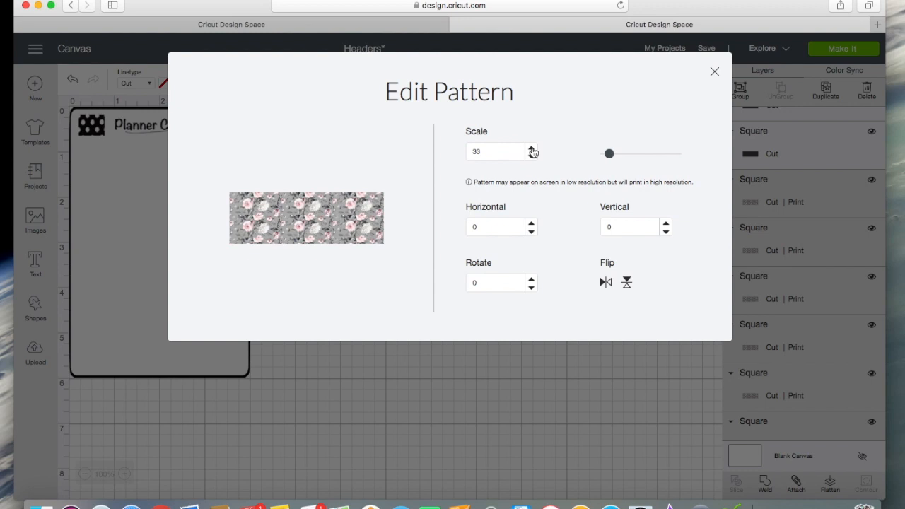
{"action": "left_click_drag", "start_coordinate": [611, 155], "coordinate": [632, 157]}
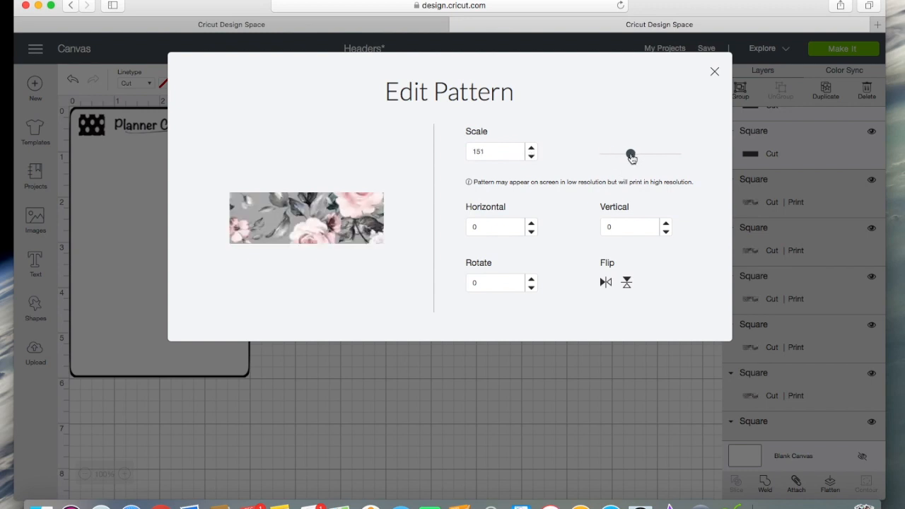
{"action": "left_click", "coordinate": [715, 72]}
{"action": "left_click", "coordinate": [564, 377]}
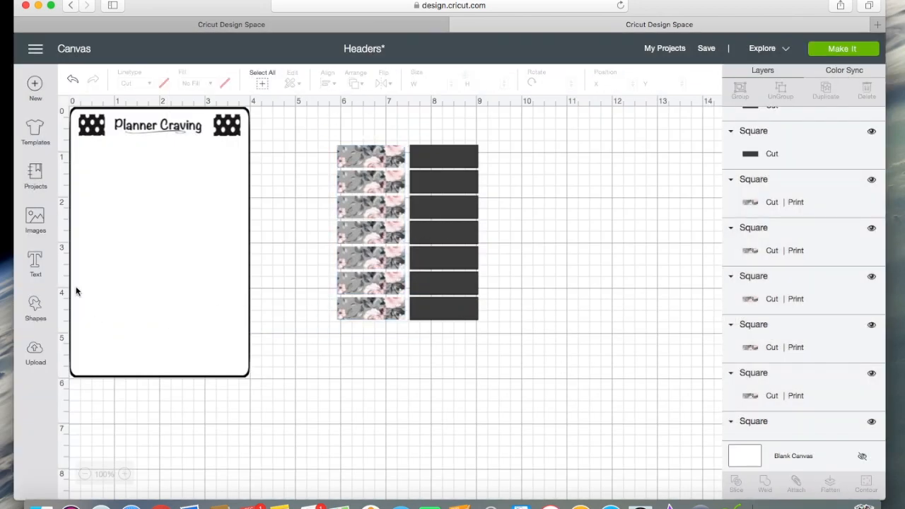
- Add a text object reading "Monday" with a capital M to the canvas
{"action": "left_click", "coordinate": [35, 261]}
{"action": "type", "text": "monday"}
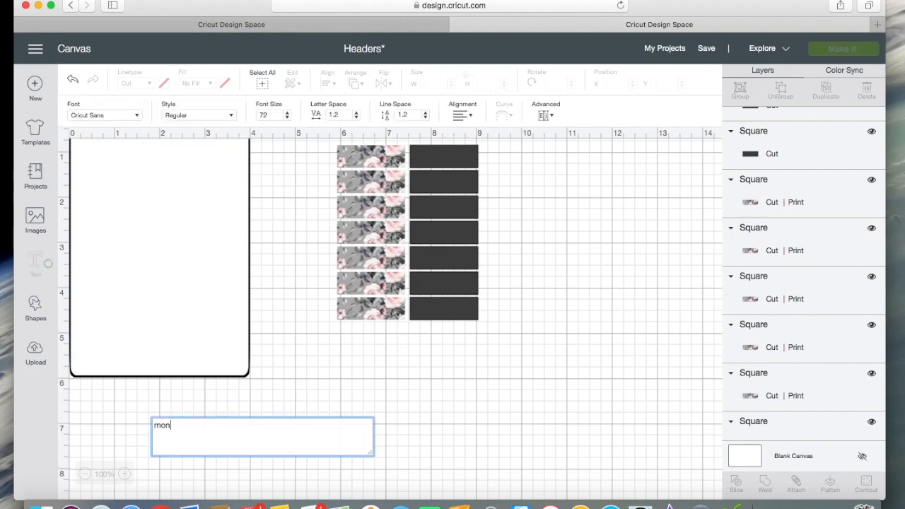
{"action": "key", "text": "BackSpace"}
{"action": "key", "text": "BackSpace"}
{"action": "key", "text": "BackSpace"}
{"action": "key", "text": "BackSpace"}
{"action": "key", "text": "BackSpace"}
{"action": "key", "text": "BackSpace"}
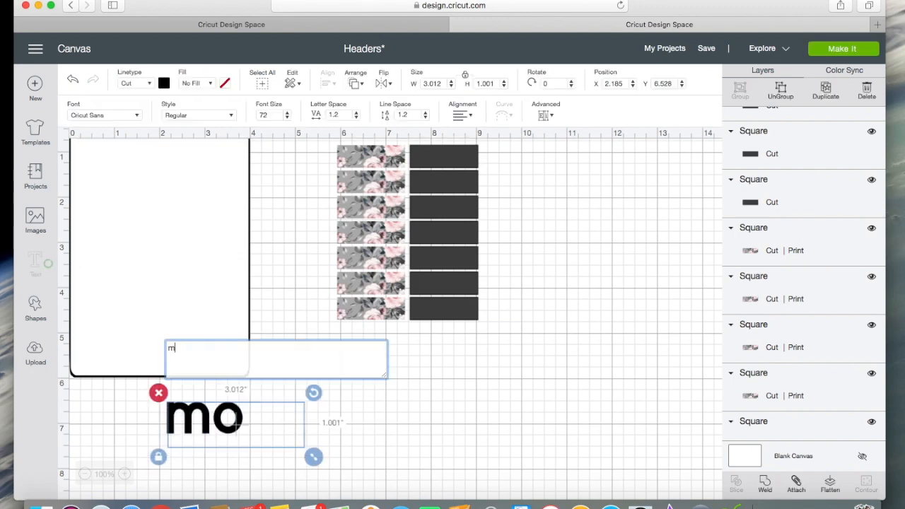
{"action": "type", "text": "Monday"}
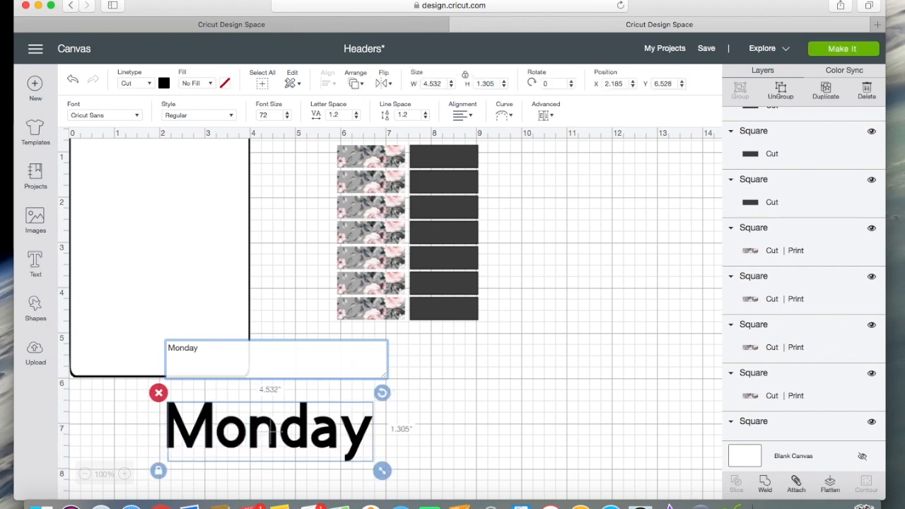
- Change the Monday text's font to the system font Noteworthy
{"action": "left_click", "coordinate": [139, 115]}
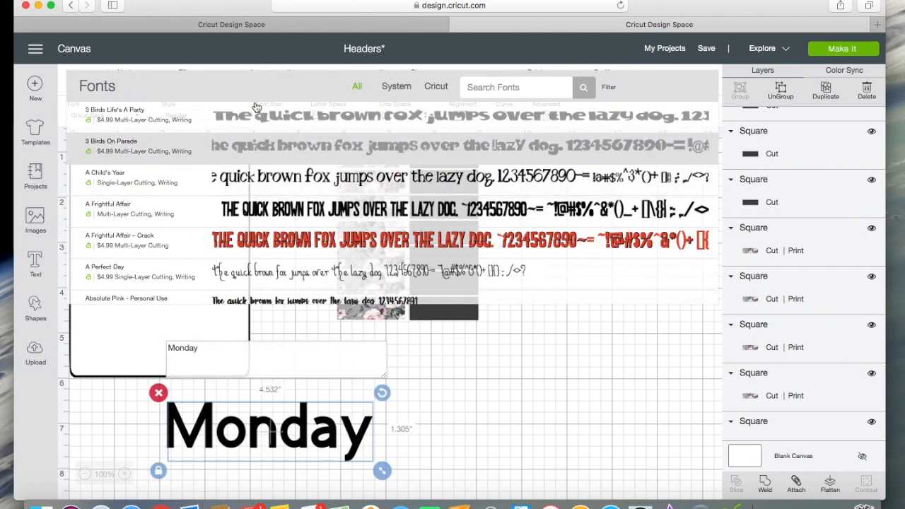
{"action": "left_click", "coordinate": [397, 86]}
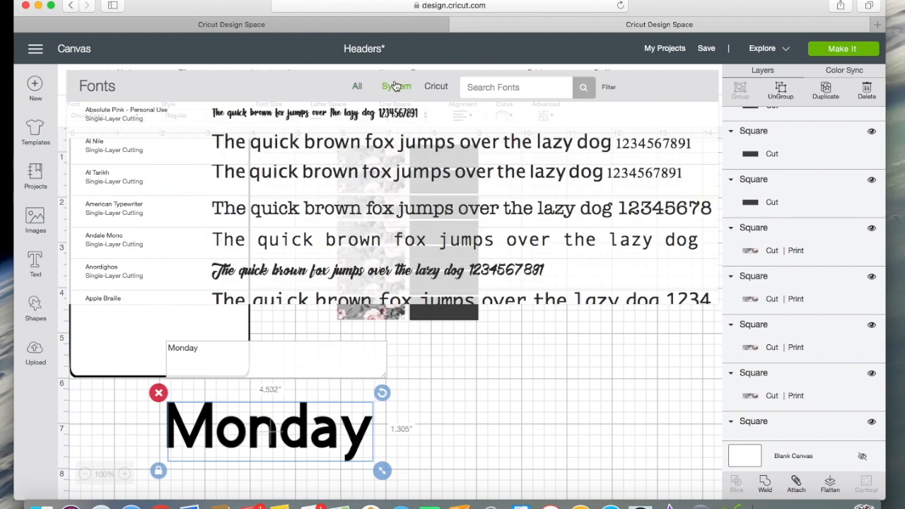
{"action": "scroll", "coordinate": [210, 231], "scroll_direction": "down", "scroll_amount": 1}
{"action": "scroll", "coordinate": [211, 231], "scroll_direction": "up", "scroll_amount": 1}
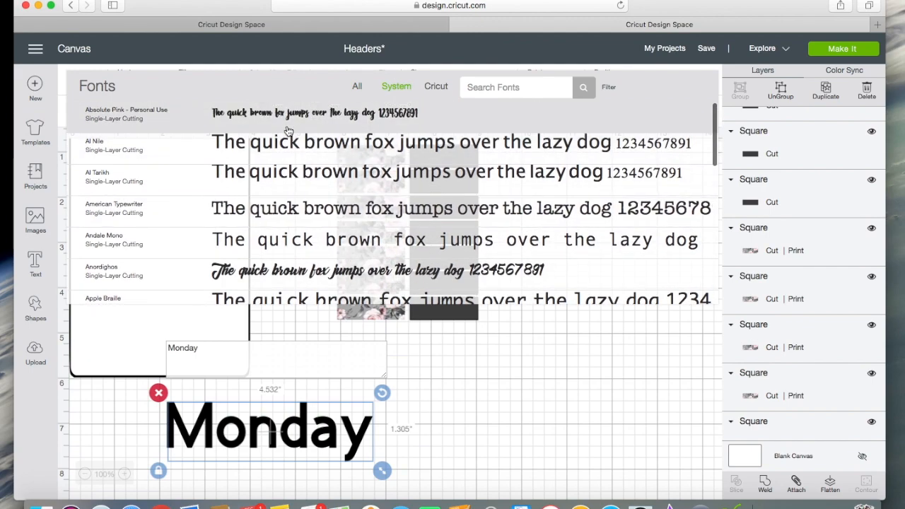
{"action": "scroll", "coordinate": [286, 284], "scroll_direction": "down", "scroll_amount": 3}
{"action": "scroll", "coordinate": [286, 284], "scroll_direction": "down", "scroll_amount": 10}
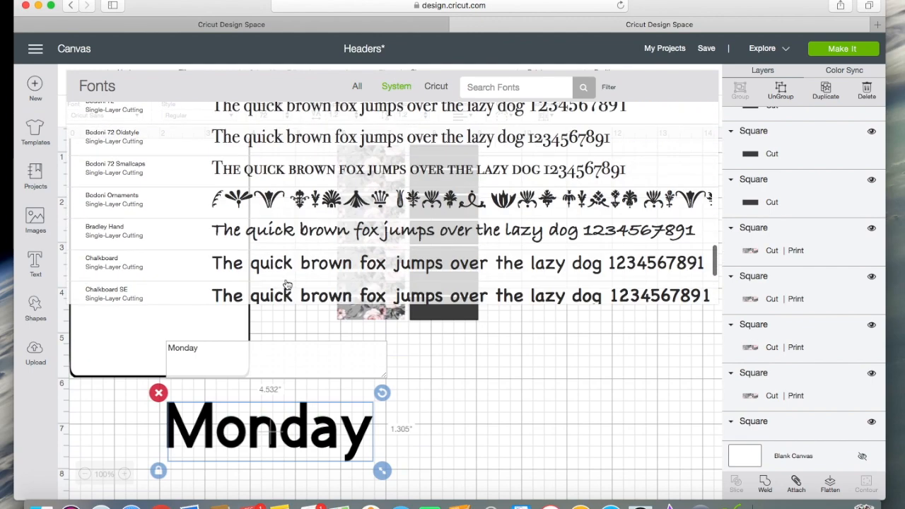
{"action": "scroll", "coordinate": [287, 284], "scroll_direction": "down", "scroll_amount": 10}
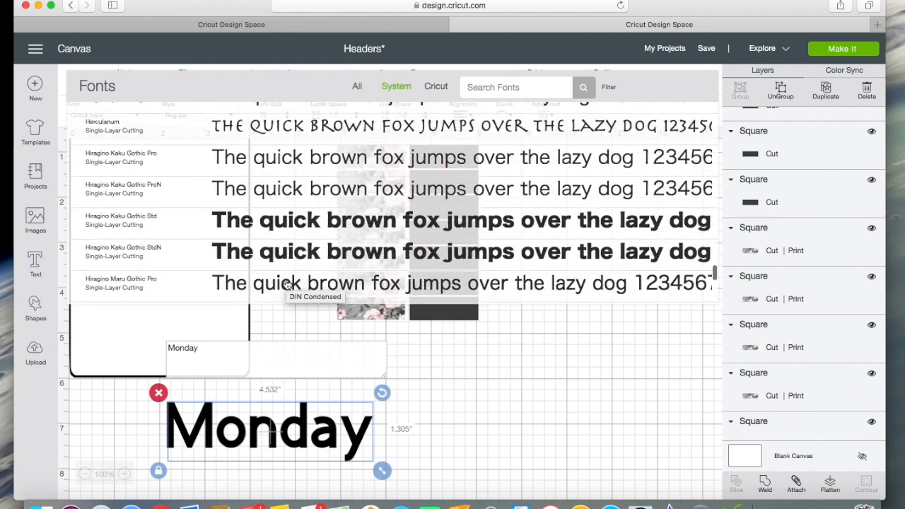
{"action": "scroll", "coordinate": [286, 285], "scroll_direction": "down", "scroll_amount": 10}
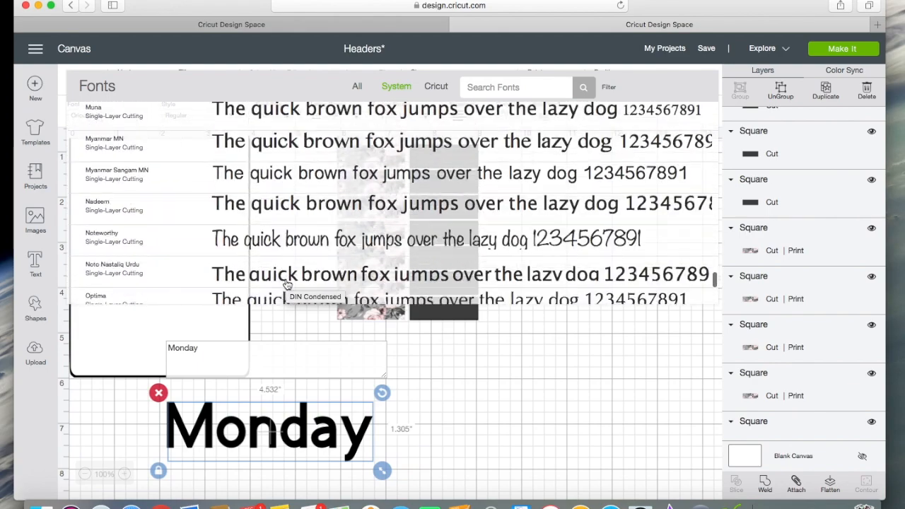
{"action": "left_click", "coordinate": [311, 129]}
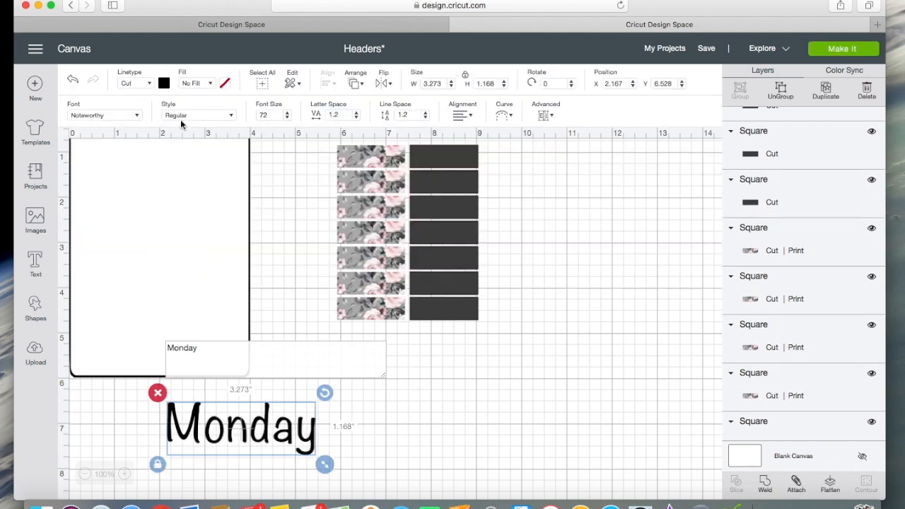
- Resize the Monday text to 1.4 inches wide and place it over the topmost floral rectangle
{"action": "left_click", "coordinate": [443, 83]}
{"action": "type", "text": "1.4"}
{"action": "key", "text": "Return"}
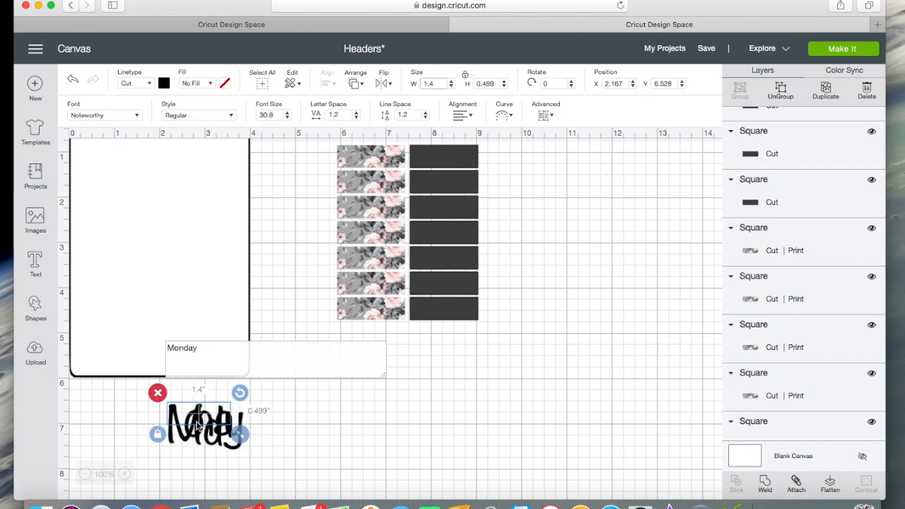
{"action": "left_click", "coordinate": [278, 409]}
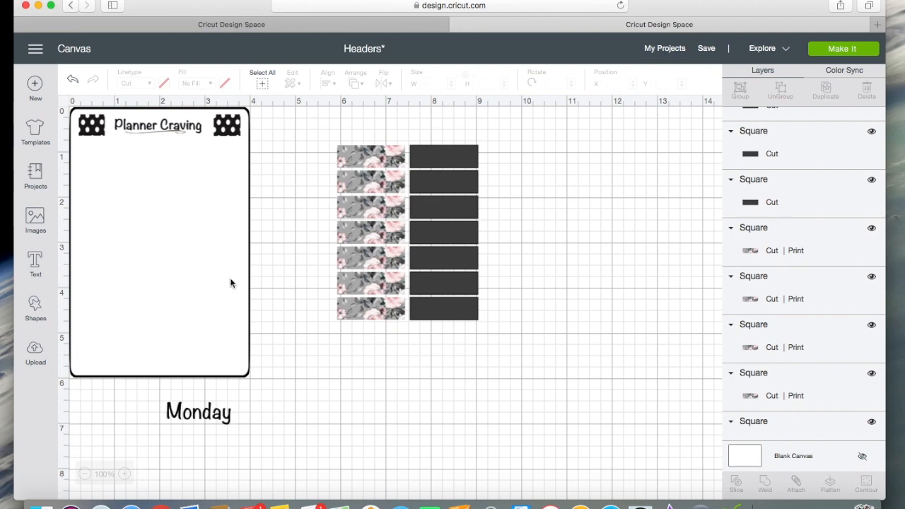
{"action": "left_click_drag", "start_coordinate": [206, 419], "coordinate": [380, 161]}
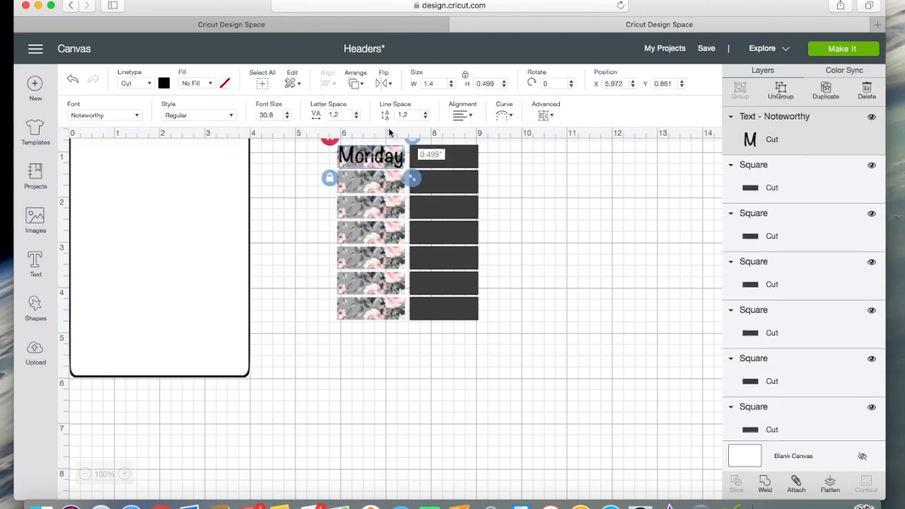
{"action": "left_click", "coordinate": [305, 192]}
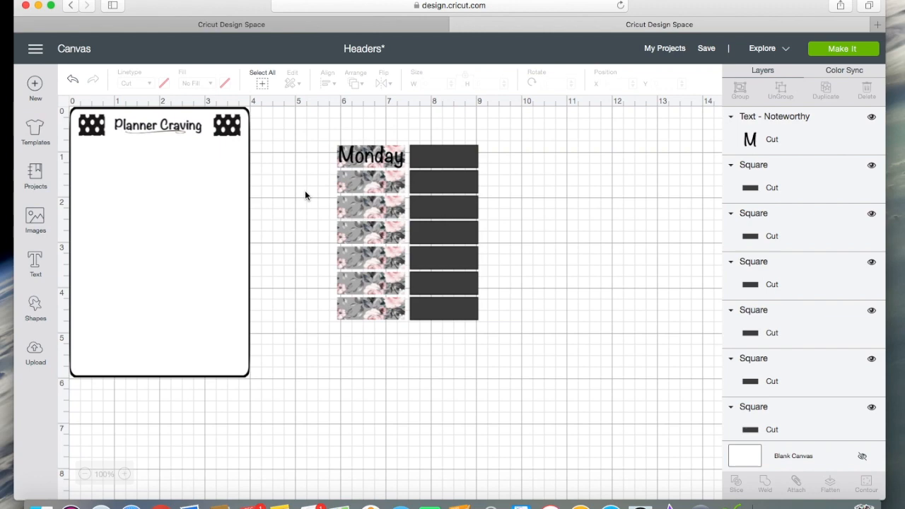
- Center the Monday text and the topmost floral rectangle on each other
{"action": "left_click", "coordinate": [374, 161]}
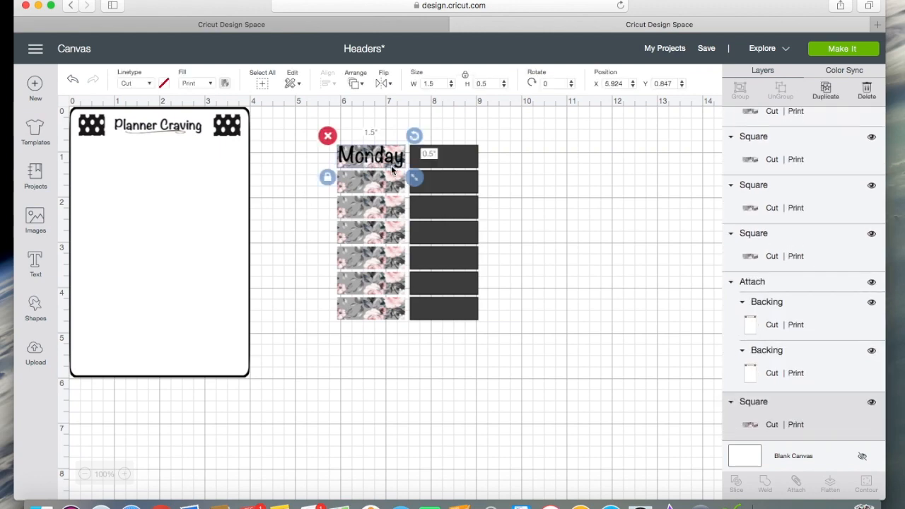
{"action": "left_click_drag", "start_coordinate": [393, 165], "coordinate": [393, 165]}
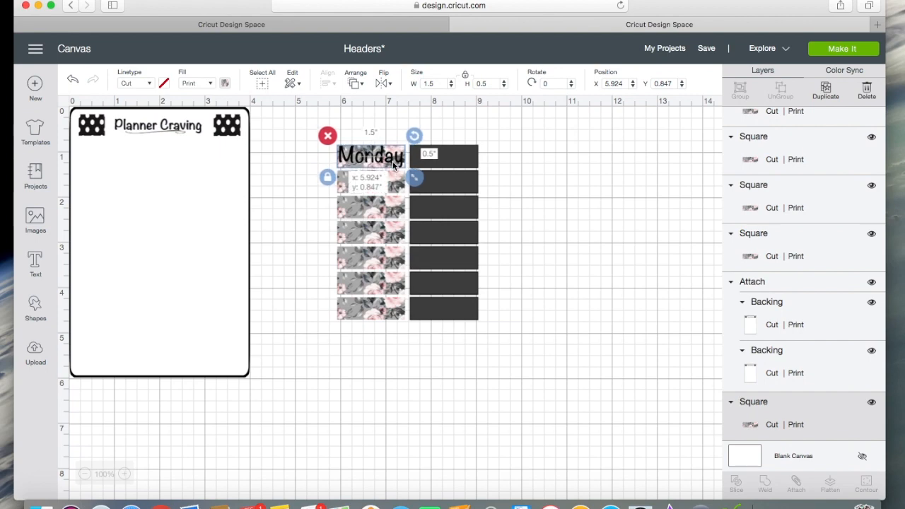
{"action": "left_click", "coordinate": [278, 179]}
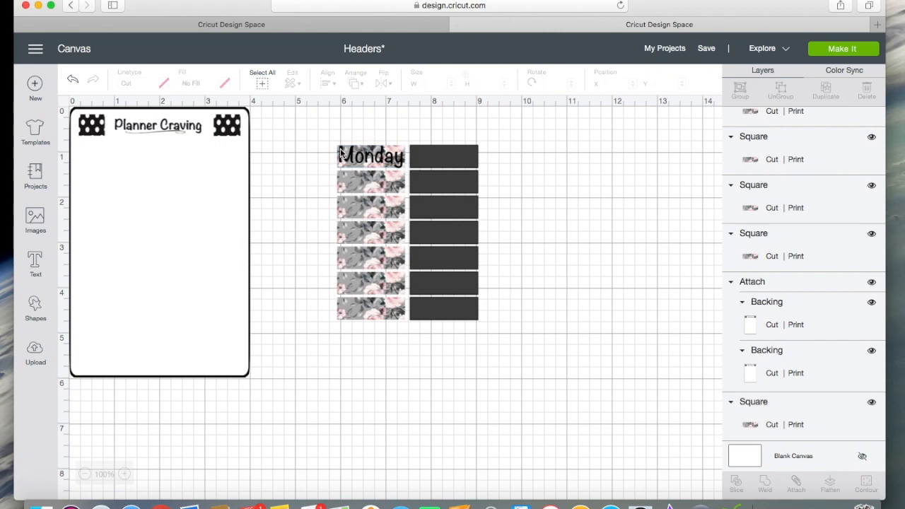
{"action": "left_click_drag", "start_coordinate": [329, 140], "coordinate": [370, 157]}
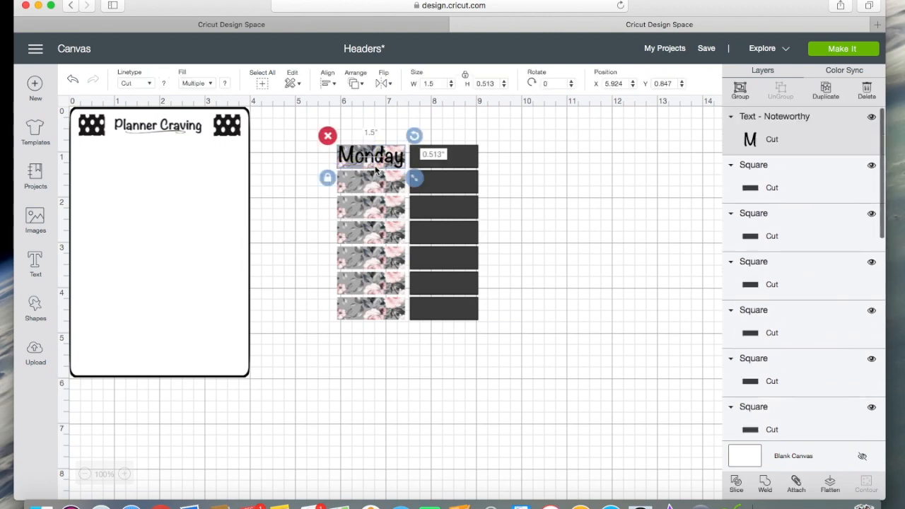
{"action": "left_click", "coordinate": [330, 84]}
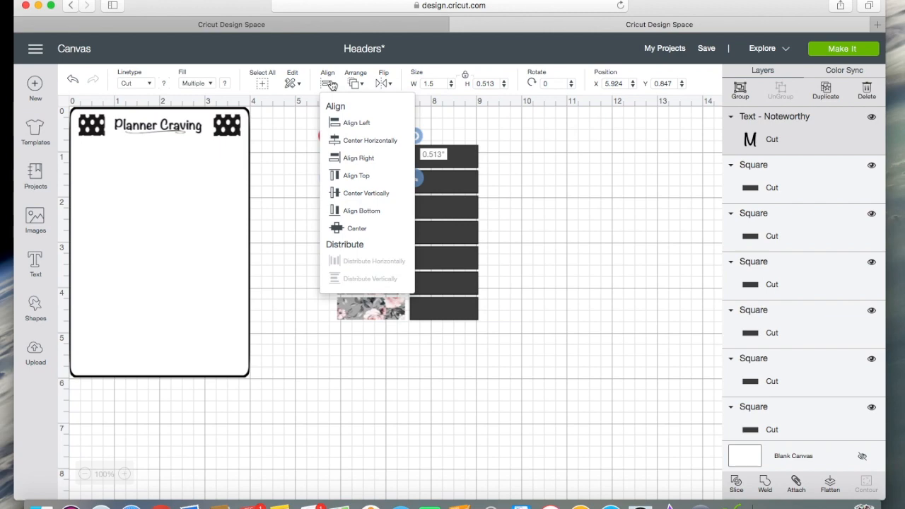
{"action": "left_click", "coordinate": [344, 231]}
{"action": "left_click", "coordinate": [368, 345]}
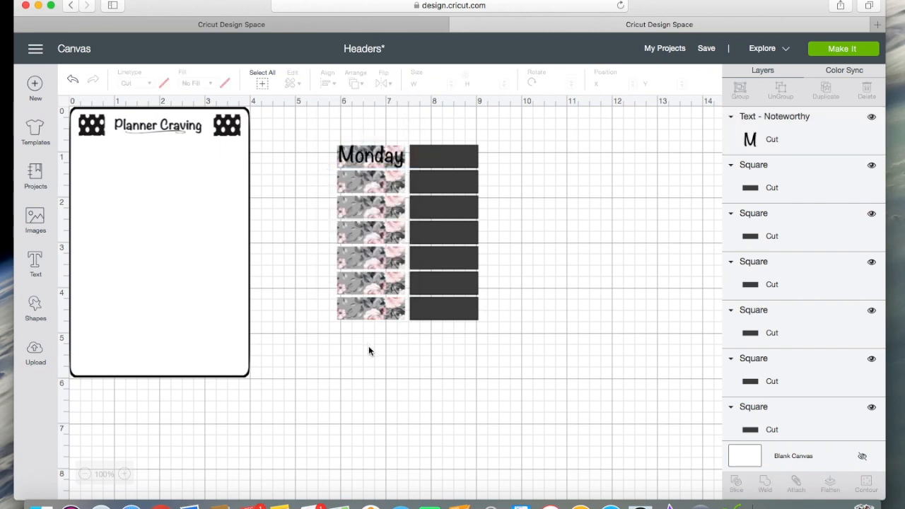
- Flatten the Monday text and the topmost floral rectangle into one printable layer
{"action": "left_click_drag", "start_coordinate": [359, 155], "coordinate": [400, 174]}
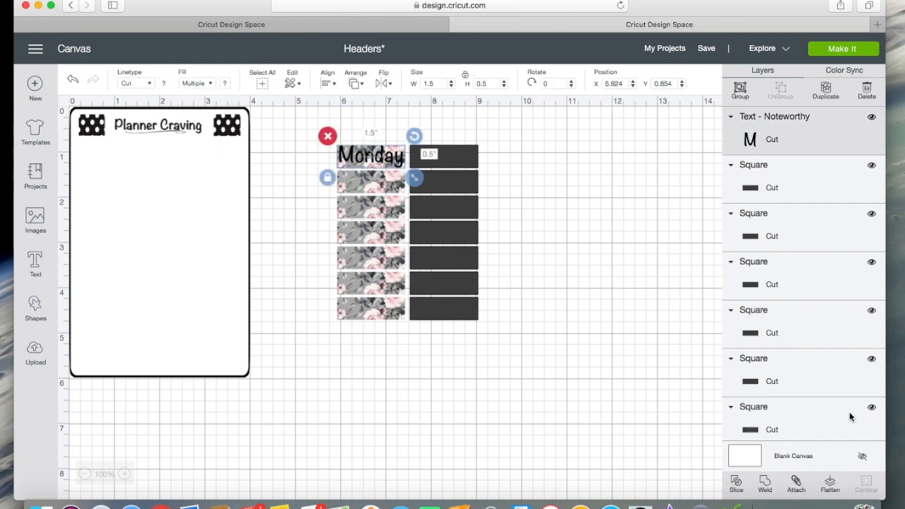
{"action": "left_click", "coordinate": [830, 489]}
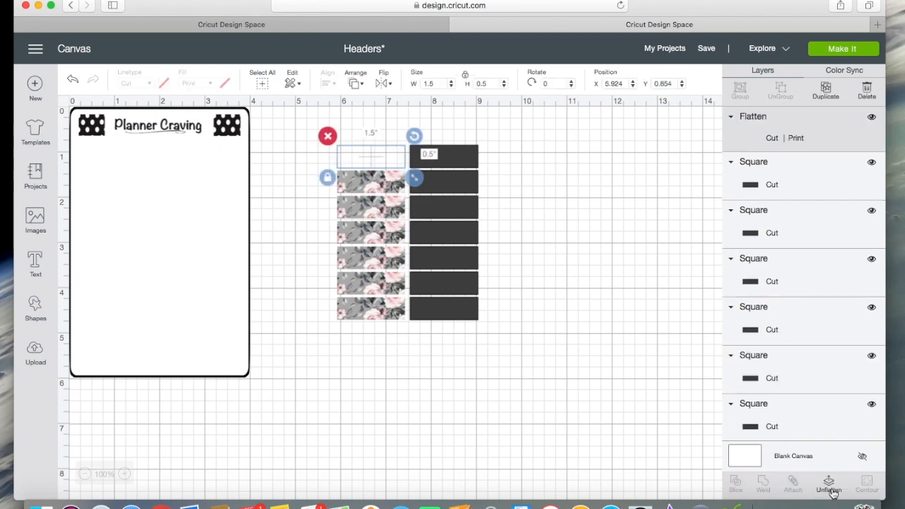
{"action": "left_click", "coordinate": [597, 219]}
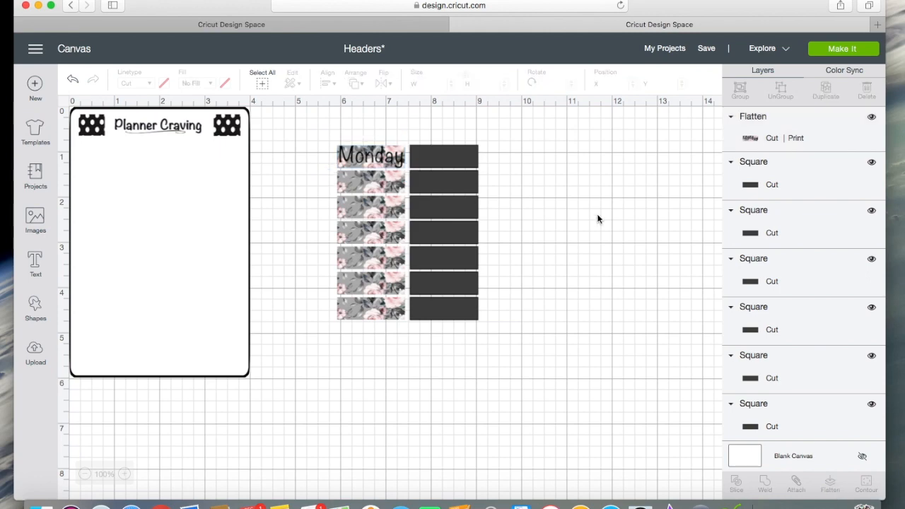
- Unflatten the Monday header into separate text and rectangle layers
{"action": "left_click", "coordinate": [378, 161]}
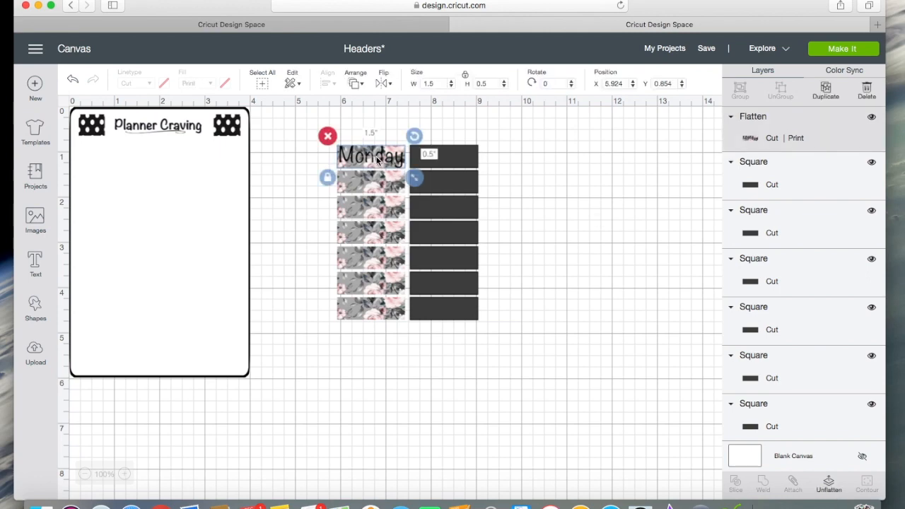
{"action": "left_click", "coordinate": [829, 486]}
{"action": "left_click", "coordinate": [377, 161]}
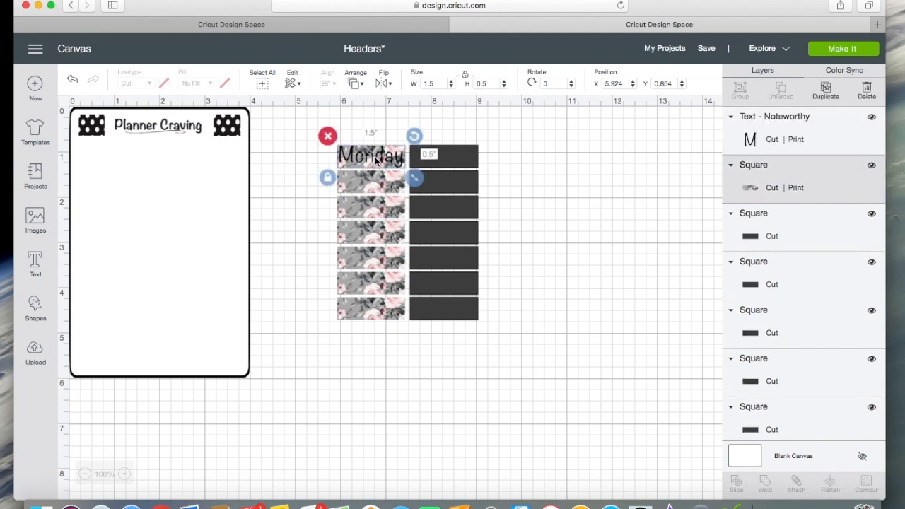
- Try light red and white as the Monday text's print color, and set it to bright red
{"action": "left_click", "coordinate": [376, 161]}
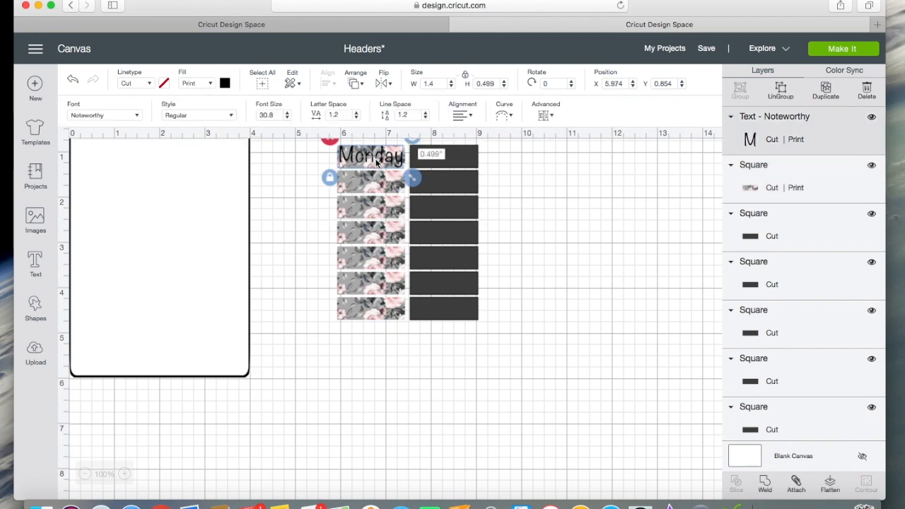
{"action": "left_click", "coordinate": [225, 84]}
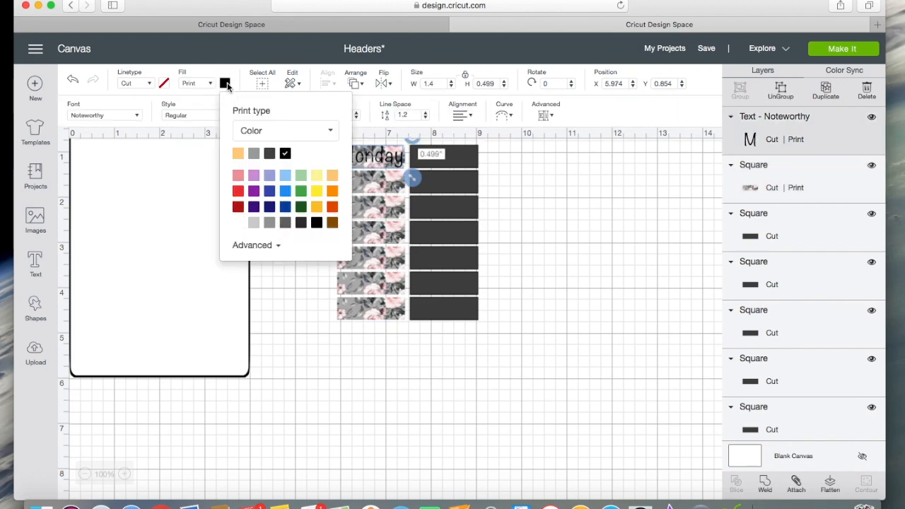
{"action": "left_click", "coordinate": [238, 175]}
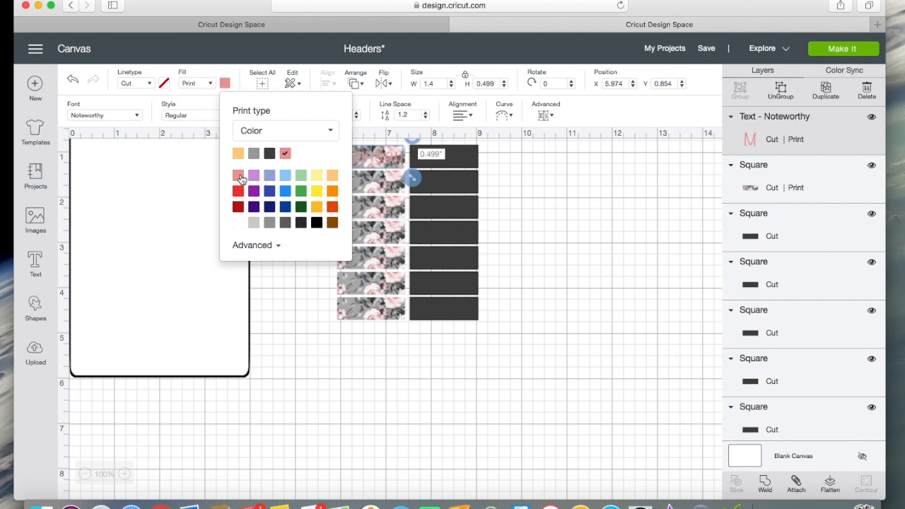
{"action": "left_click", "coordinate": [238, 223]}
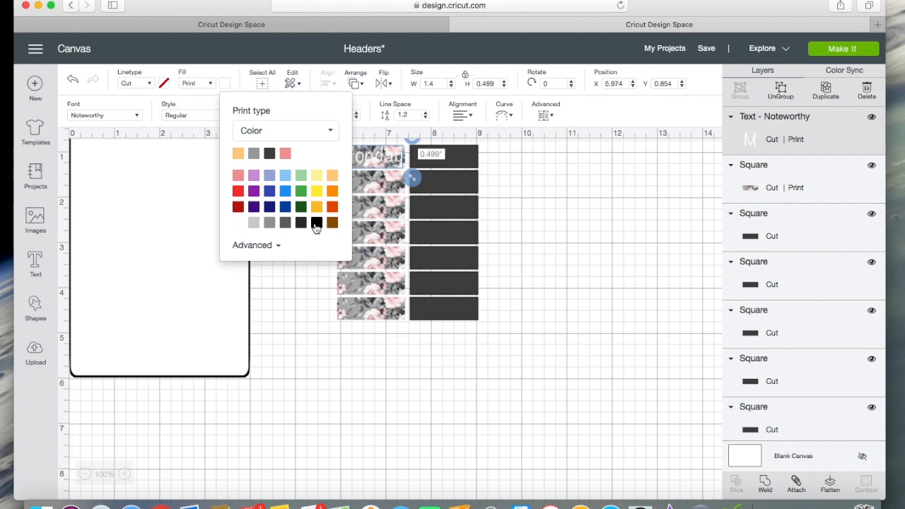
{"action": "left_click", "coordinate": [239, 193]}
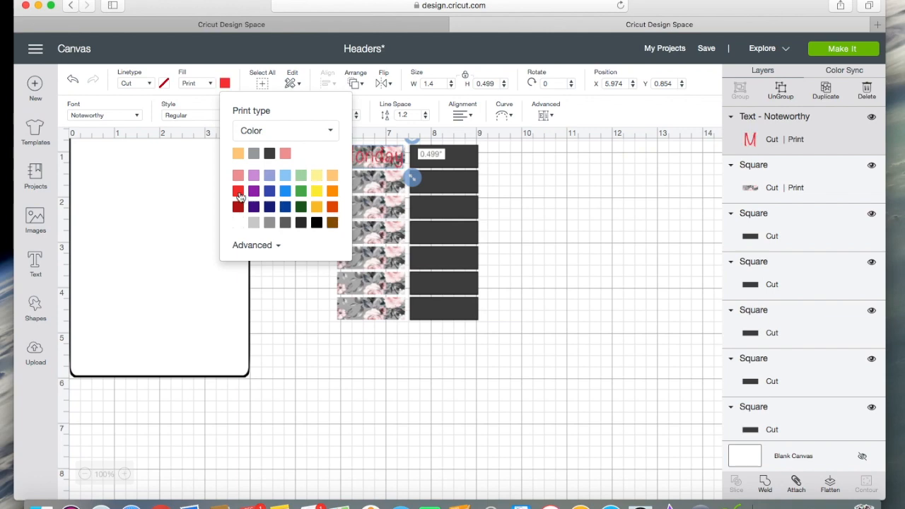
{"action": "left_click", "coordinate": [263, 280]}
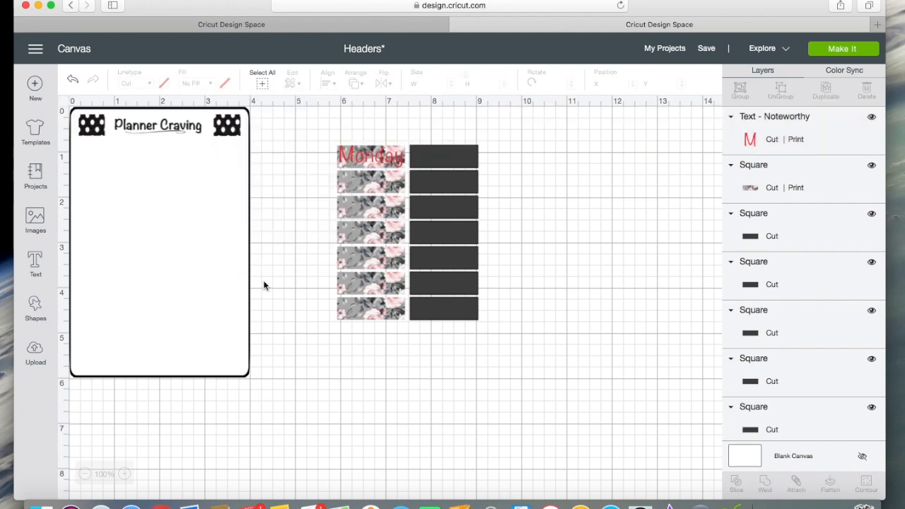
{"action": "left_click", "coordinate": [373, 158]}
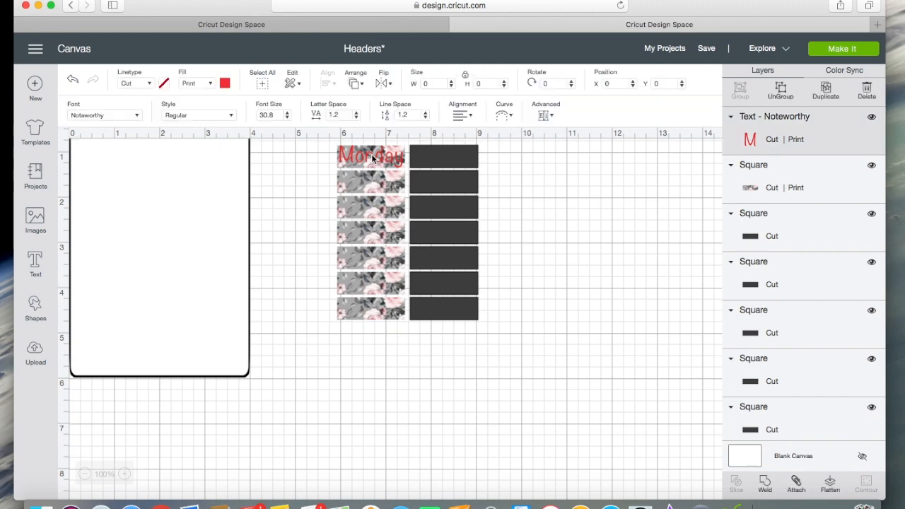
- Set the style of the Monday text on the topmost floral rectangle to Bold
{"action": "left_click", "coordinate": [230, 115]}
{"action": "left_click", "coordinate": [213, 159]}
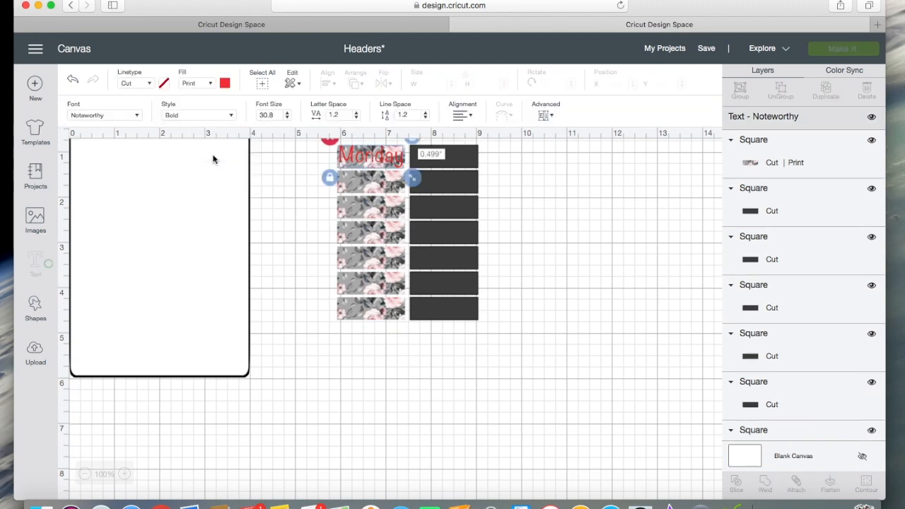
{"action": "left_click", "coordinate": [277, 147]}
{"action": "left_click_drag", "start_coordinate": [321, 138], "coordinate": [396, 171]}
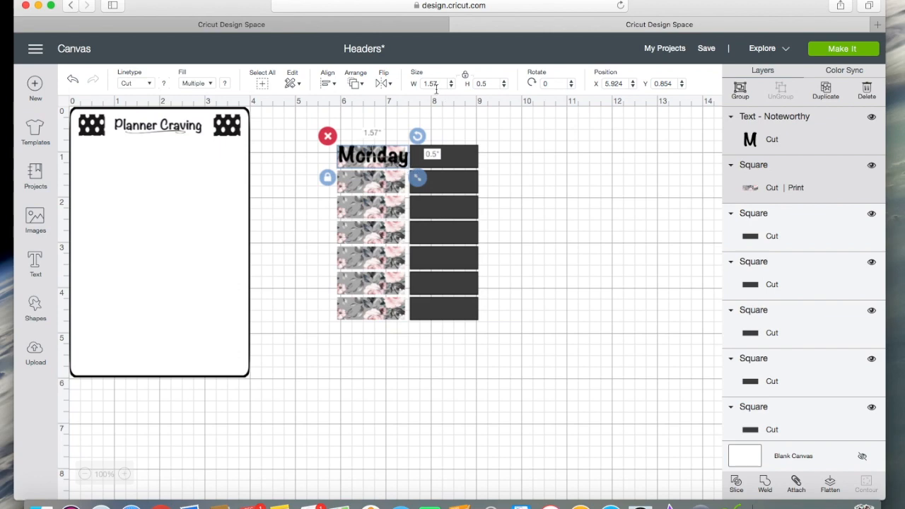
{"action": "left_click", "coordinate": [383, 122]}
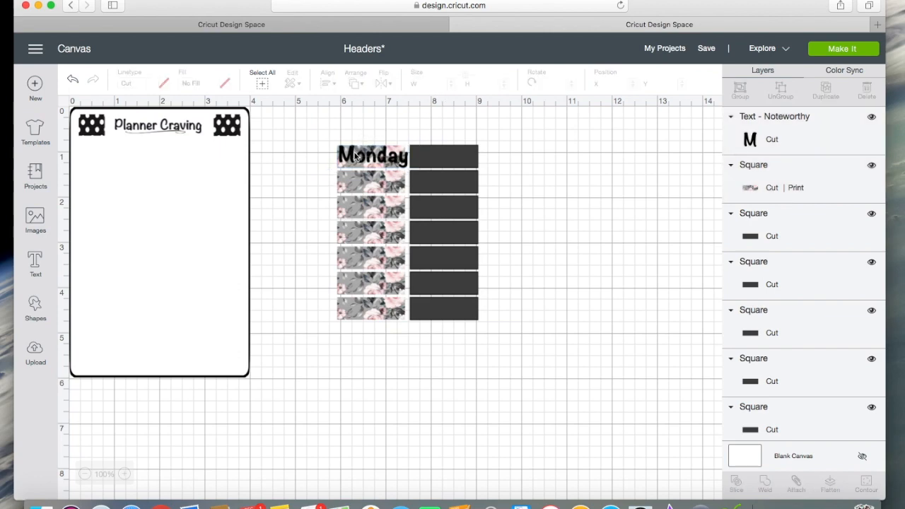
- Select only the Monday text, without the floral rectangle behind it, for resizing
{"action": "left_click", "coordinate": [355, 156]}
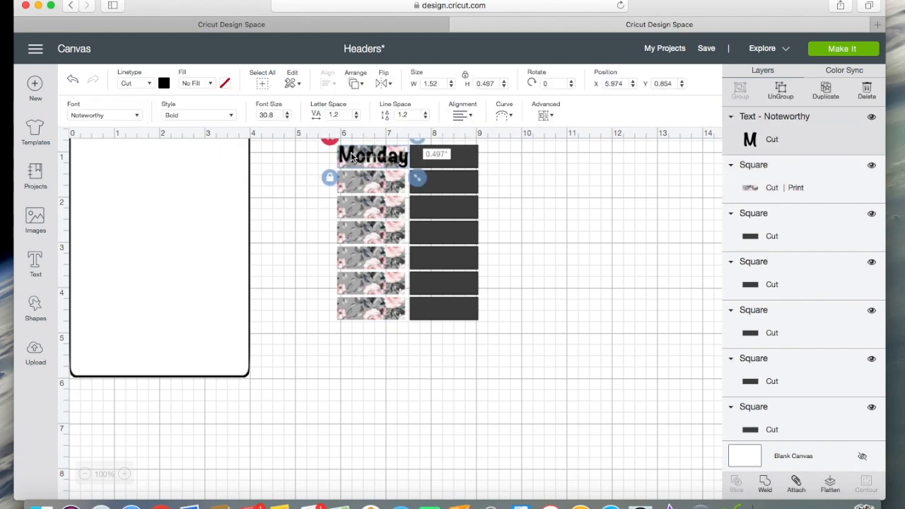
{"action": "left_click", "coordinate": [284, 162]}
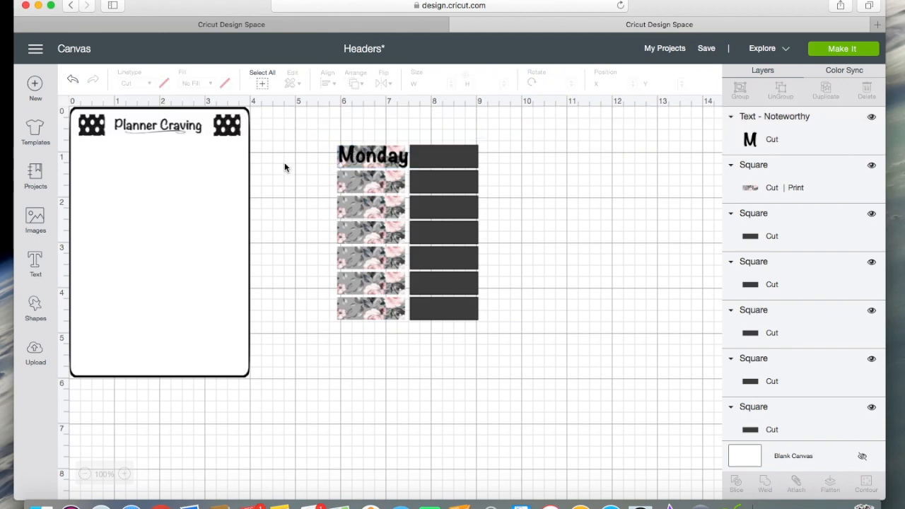
{"action": "left_click", "coordinate": [351, 159]}
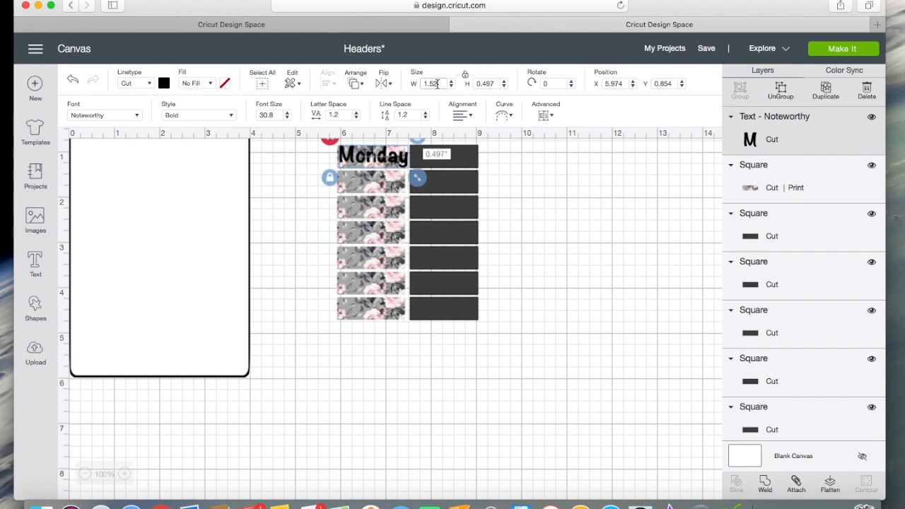
- Unlock the proportions of the Monday text and set its width to 1.47 inches
{"action": "left_click", "coordinate": [465, 75]}
{"action": "left_click_drag", "start_coordinate": [441, 86], "coordinate": [434, 85]}
{"action": "type", "text": "47"}
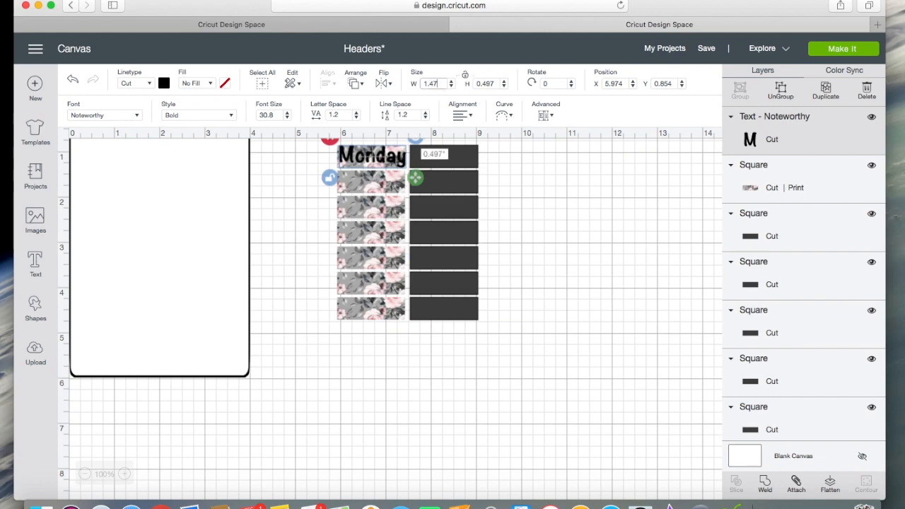
{"action": "left_click", "coordinate": [548, 285]}
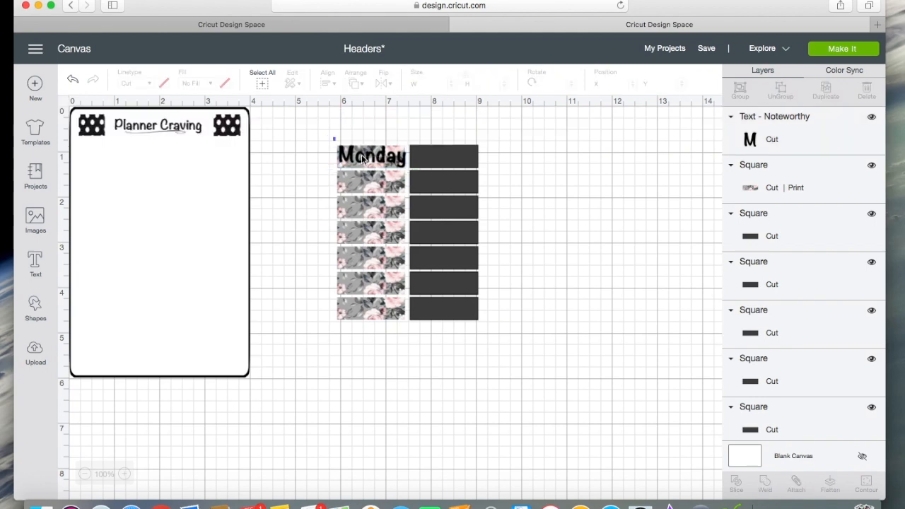
- Center the Monday text on its floral rectangle and flatten the two into one printable layer
{"action": "left_click", "coordinate": [390, 168]}
{"action": "left_click", "coordinate": [331, 84]}
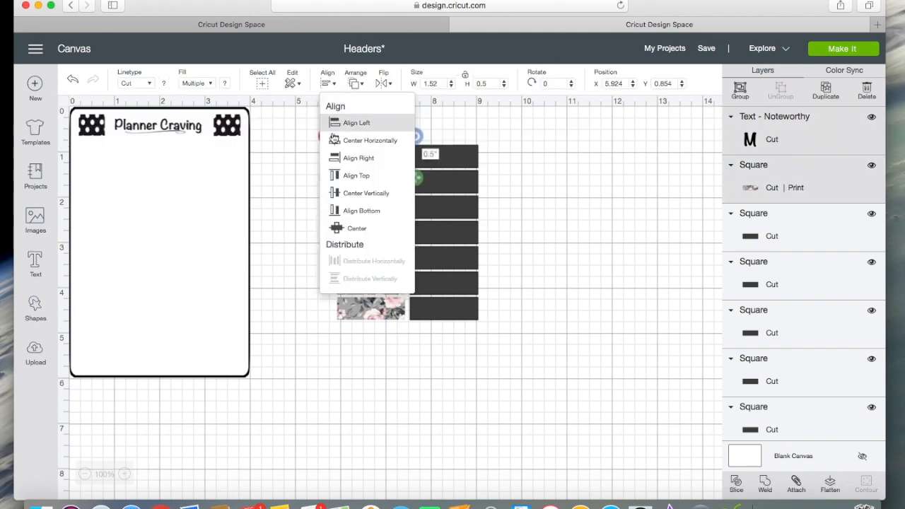
{"action": "left_click", "coordinate": [353, 232]}
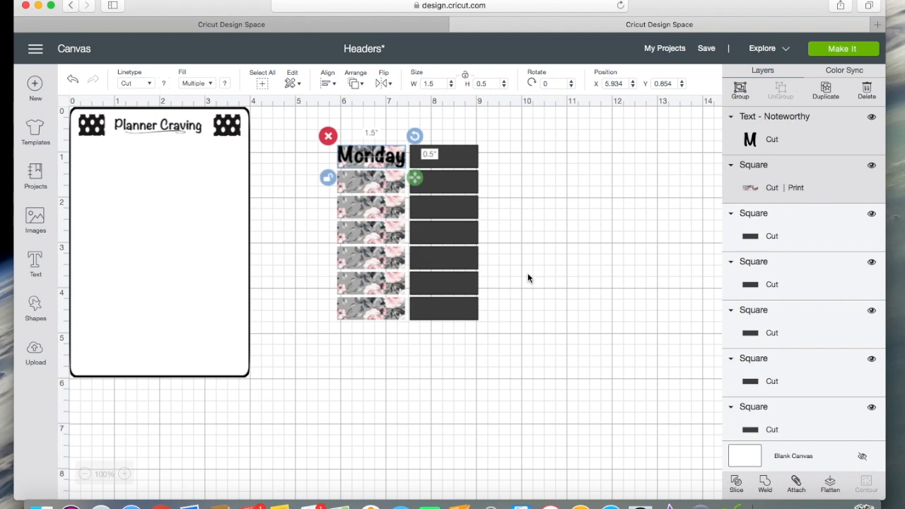
{"action": "left_click", "coordinate": [829, 486]}
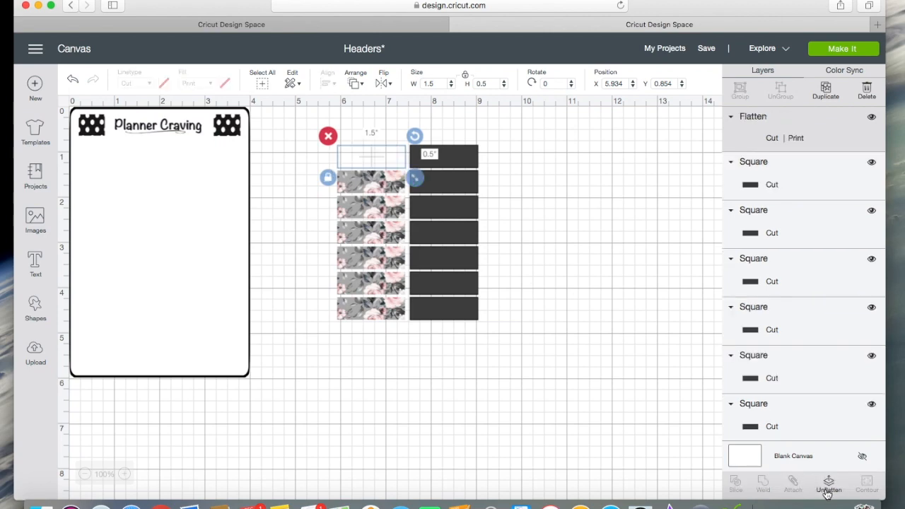
{"action": "left_click", "coordinate": [598, 277]}
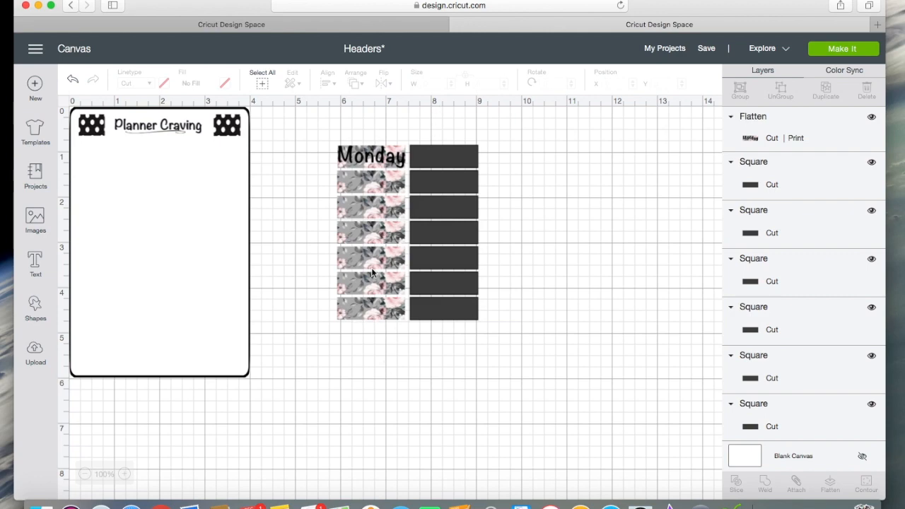
- Set the height of the Planner Craving backing to 5 inches while keeping its width
{"action": "left_click", "coordinate": [182, 275]}
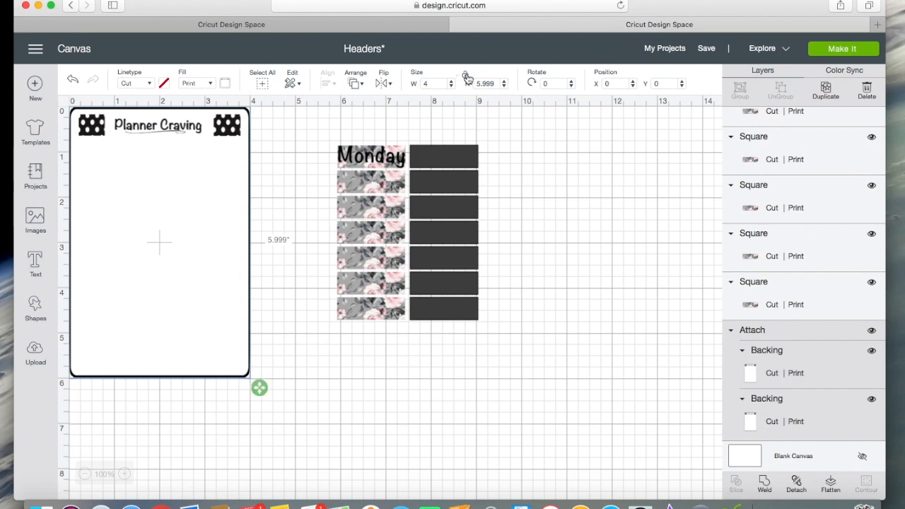
{"action": "double_click", "coordinate": [485, 84]}
{"action": "key", "text": "BackSpace"}
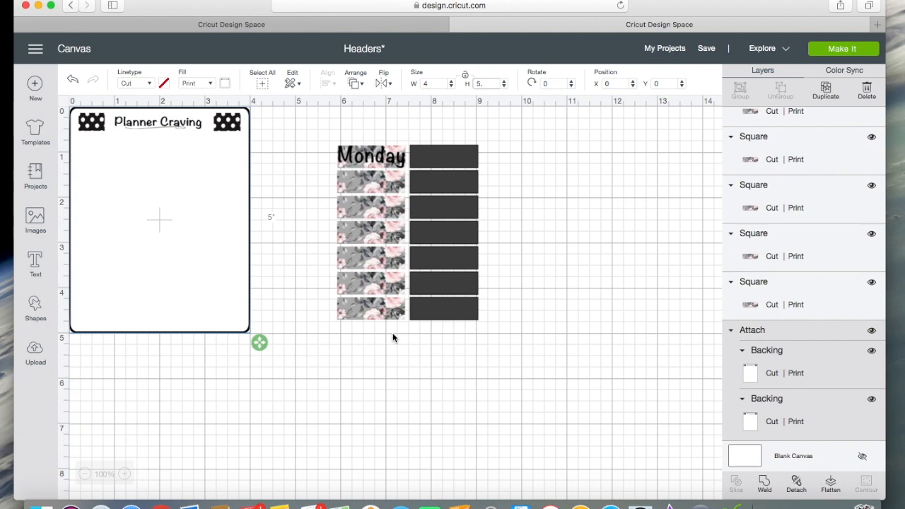
- Add a new text object reading Tuesday in the Noteworthy font, correcting the misspelled ending
{"action": "left_click", "coordinate": [367, 157]}
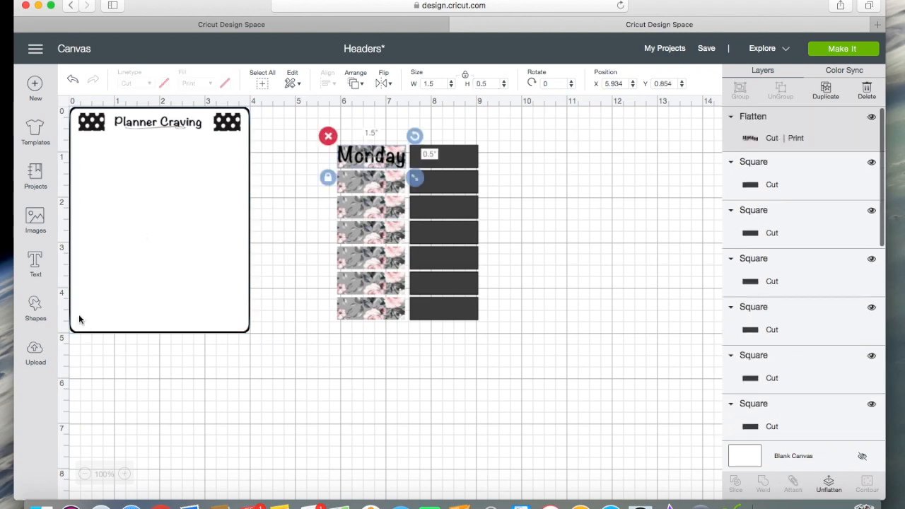
{"action": "left_click", "coordinate": [43, 264]}
{"action": "type", "text": "Tuesady"}
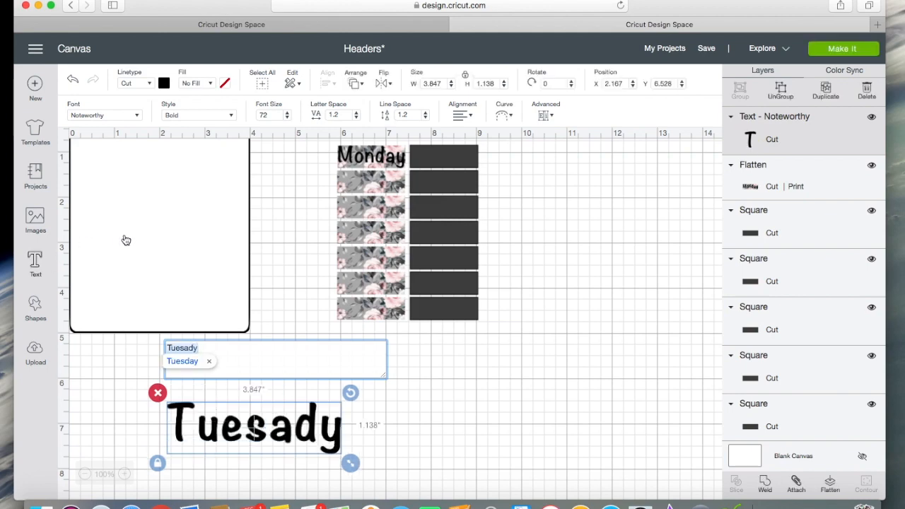
{"action": "key", "text": "BackSpace"}
{"action": "key", "text": "BackSpace"}
{"action": "key", "text": "BackSpace"}
{"action": "type", "text": "day"}
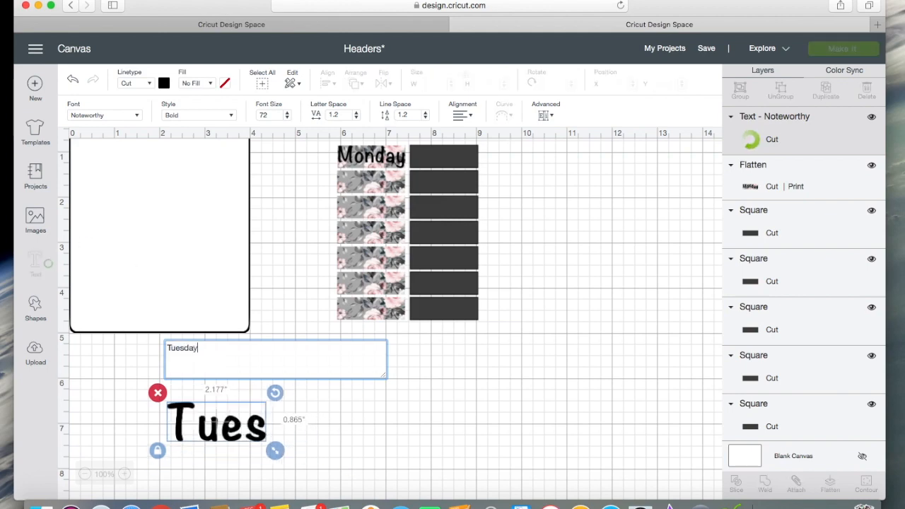
- Set the Tuesday text's width to 1.47 inches and place it over the second floral rectangle
{"action": "key", "text": "Tab"}
{"action": "type", "text": "1.47"}
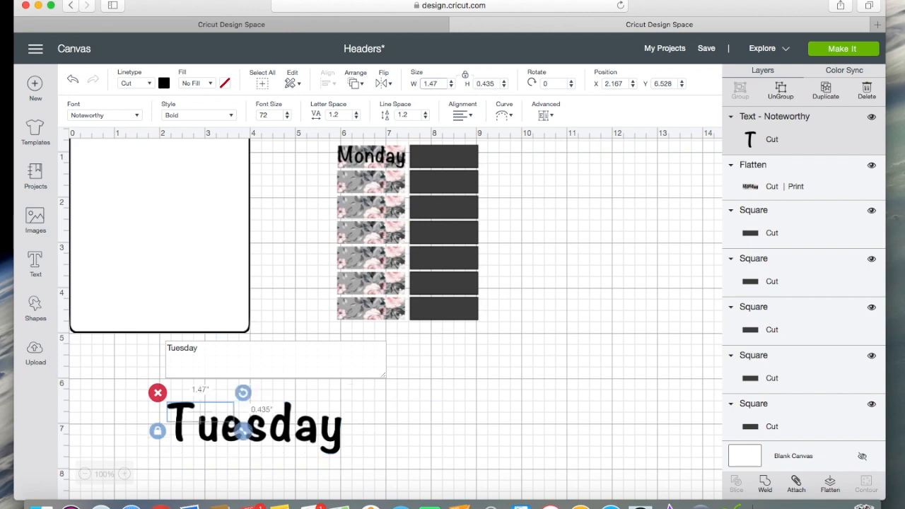
{"action": "left_click", "coordinate": [215, 424]}
{"action": "left_click_drag", "start_coordinate": [205, 411], "coordinate": [385, 185]}
- Duplicate the Tuesday text, change the copy to Wednesday and set its width to 1.47 inches
{"action": "key", "text": "super+d"}
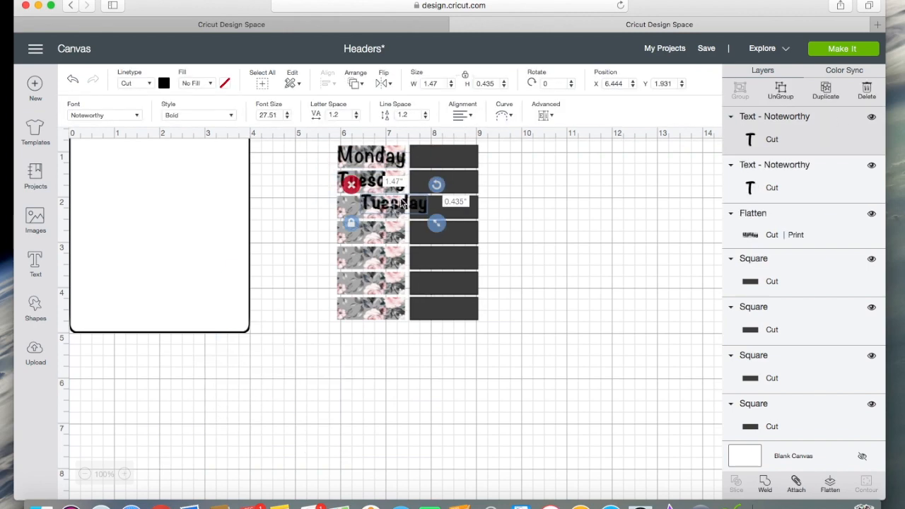
{"action": "double_click", "coordinate": [396, 204]}
{"action": "type", "text": "Wednesday"}
{"action": "left_click", "coordinate": [432, 84]}
{"action": "type", "text": "1.47"}
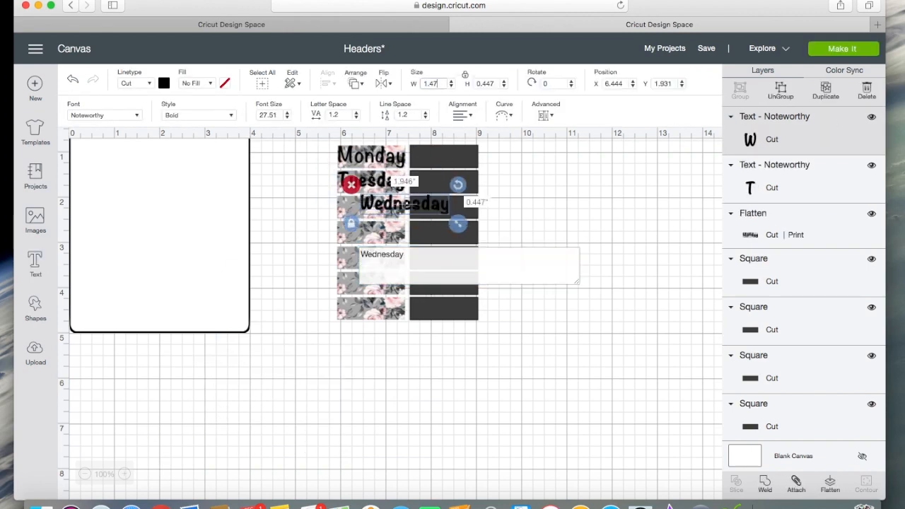
{"action": "key", "text": "Return"}
- Position the Wednesday text over the third floral rectangle
{"action": "left_click_drag", "start_coordinate": [403, 204], "coordinate": [381, 208]}
{"action": "left_click_drag", "start_coordinate": [328, 196], "coordinate": [378, 207]}
{"action": "left_click", "coordinate": [328, 82]}
{"action": "left_click", "coordinate": [356, 228]}
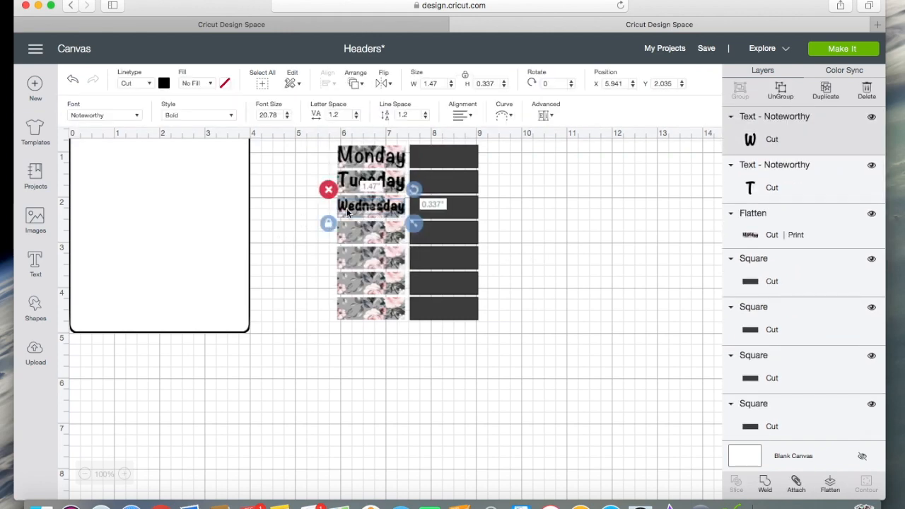
{"action": "left_click", "coordinate": [282, 215]}
- Duplicate the Wednesday text, change the copy to Thursday and move it over the fourth floral rectangle
{"action": "double_click", "coordinate": [348, 211]}
{"action": "left_click", "coordinate": [825, 92]}
{"action": "double_click", "coordinate": [382, 231]}
{"action": "type", "text": "Thursday"}
{"action": "left_click_drag", "start_coordinate": [400, 231], "coordinate": [376, 232]}
- Resize the Thursday text by entering a width of 1.47 inches and a height of 0.5 inches
{"action": "double_click", "coordinate": [440, 83]}
{"action": "type", "text": "1.47"}
{"action": "key", "text": "Return"}
{"action": "double_click", "coordinate": [488, 83]}
{"action": "type", "text": "0.5"}
{"action": "key", "text": "Return"}
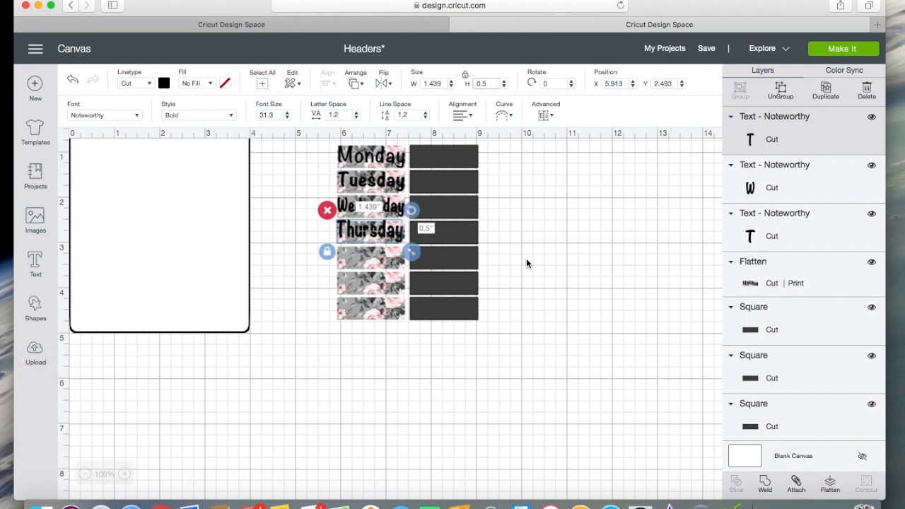
- Duplicate the Thursday text, change the copy to Friday and set its width to 1.47 inches
{"action": "left_click", "coordinate": [824, 92]}
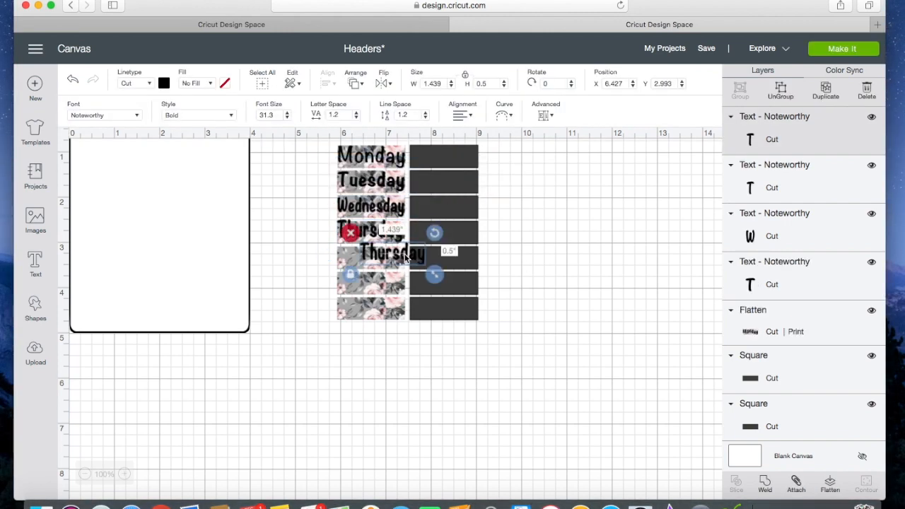
{"action": "double_click", "coordinate": [405, 258]}
{"action": "type", "text": "Friday"}
{"action": "double_click", "coordinate": [433, 83]}
{"action": "type", "text": "1.4"}
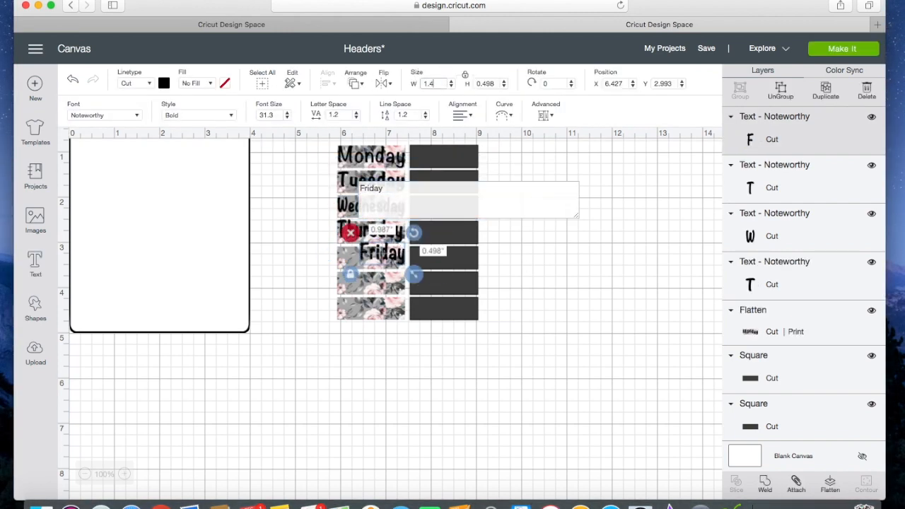
{"action": "type", "text": "7"}
{"action": "key", "text": "Return"}
- Set the Friday text's height to 0.5 inches and move it toward the fifth floral rectangle
{"action": "double_click", "coordinate": [486, 83]}
{"action": "type", "text": ".5"}
{"action": "key", "text": "Return"}
{"action": "left_click_drag", "start_coordinate": [387, 261], "coordinate": [374, 267]}
- Resize the Friday text to 1.47 by 0.5 inches with unlocked proportions and fit it over the fifth floral rectangle
{"action": "left_click_drag", "start_coordinate": [441, 84], "coordinate": [396, 84]}
{"action": "type", "text": "1.47"}
{"action": "key", "text": "Return"}
{"action": "left_click", "coordinate": [465, 74]}
{"action": "double_click", "coordinate": [486, 84]}
{"action": "type", "text": "0.5"}
{"action": "key", "text": "Return"}
{"action": "left_click_drag", "start_coordinate": [386, 261], "coordinate": [377, 259]}
{"action": "left_click", "coordinate": [295, 274]}
- Duplicate the Friday text and change the copy to Saturday
{"action": "left_click", "coordinate": [375, 258]}
{"action": "left_click", "coordinate": [825, 89]}
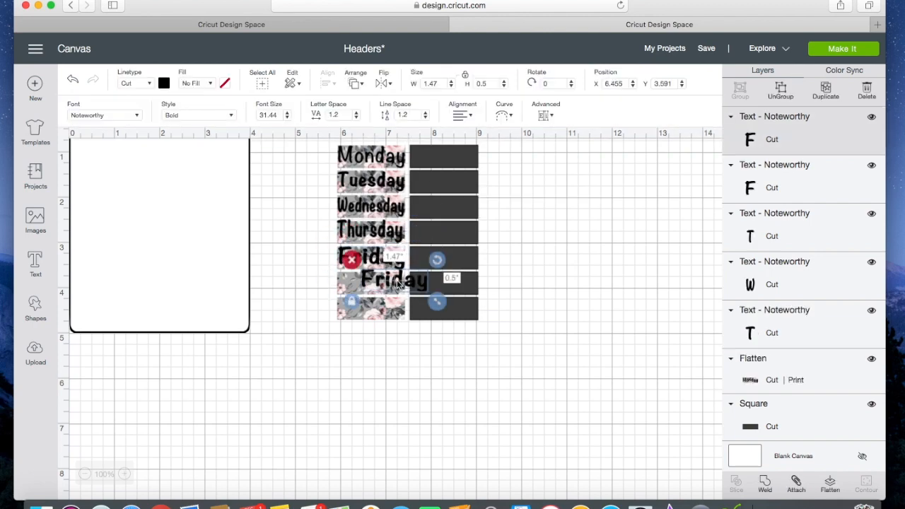
{"action": "double_click", "coordinate": [397, 284]}
{"action": "left_click_drag", "start_coordinate": [393, 216], "coordinate": [318, 208]}
{"action": "type", "text": "S"}
- Resize the Saturday text to 1.47 inches wide and 0.5 inches high with unlocked proportions
{"action": "double_click", "coordinate": [430, 84]}
{"action": "type", "text": "1.47"}
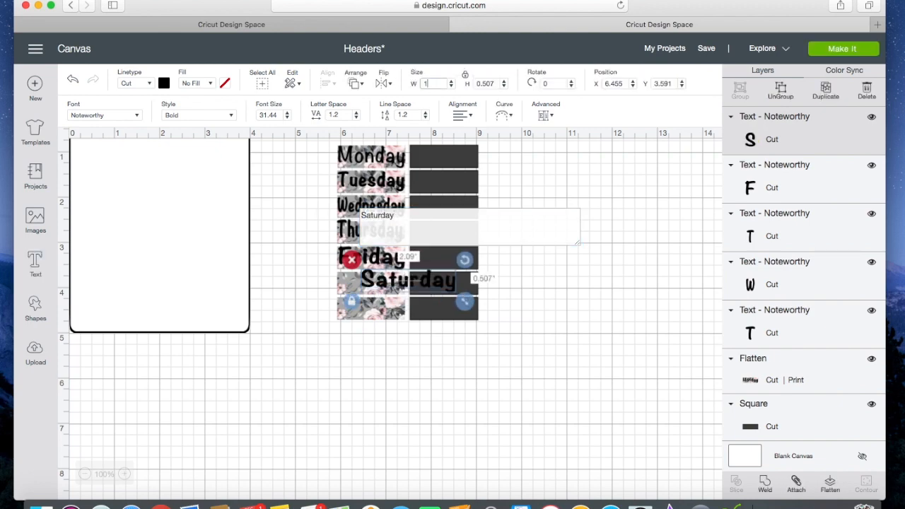
{"action": "key", "text": "Return"}
{"action": "left_click", "coordinate": [465, 75]}
{"action": "double_click", "coordinate": [483, 84]}
{"action": "type", "text": "0.5"}
{"action": "key", "text": "Return"}
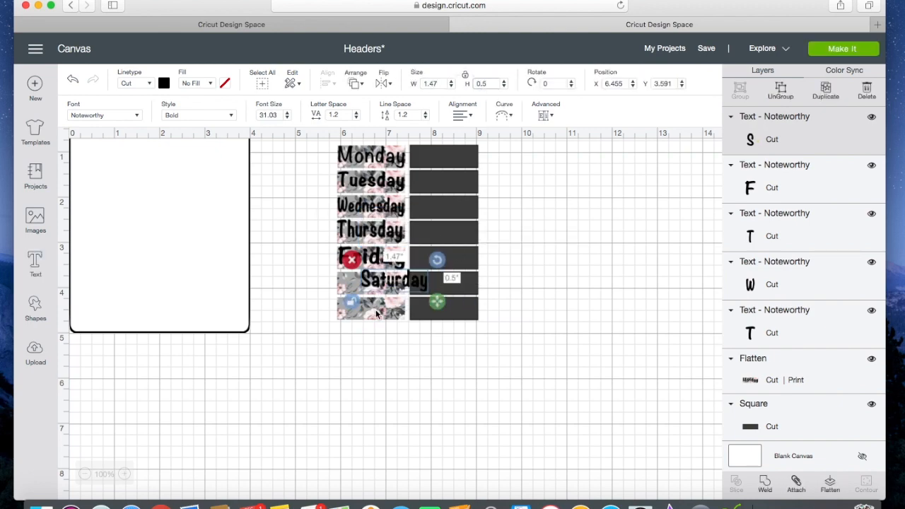
- Place the Saturday text over the sixth floral rectangle and change a duplicate of it to Sunday
{"action": "double_click", "coordinate": [407, 307]}
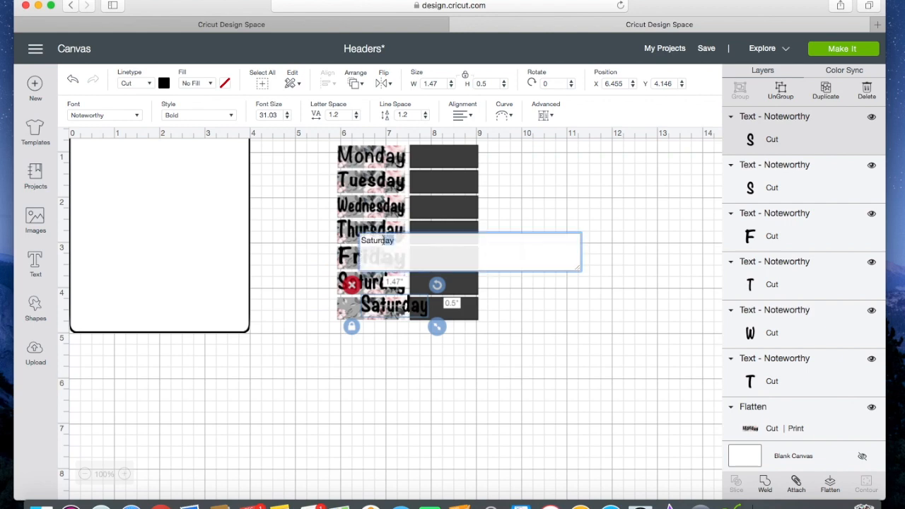
{"action": "key", "text": "BackSpace"}
{"action": "key", "text": "BackSpace"}
{"action": "key", "text": "BackSpace"}
{"action": "key", "text": "BackSpace"}
{"action": "key", "text": "BackSpace"}
{"action": "key", "text": "BackSpace"}
{"action": "key", "text": "BackSpace"}
{"action": "type", "text": "unday"}
- Move the Sunday text over the last floral rectangle and set its width to 1.47 inches
{"action": "left_click_drag", "start_coordinate": [388, 306], "coordinate": [367, 311]}
{"action": "double_click", "coordinate": [433, 83]}
{"action": "type", "text": "1.47"}
{"action": "key", "text": "Return"}
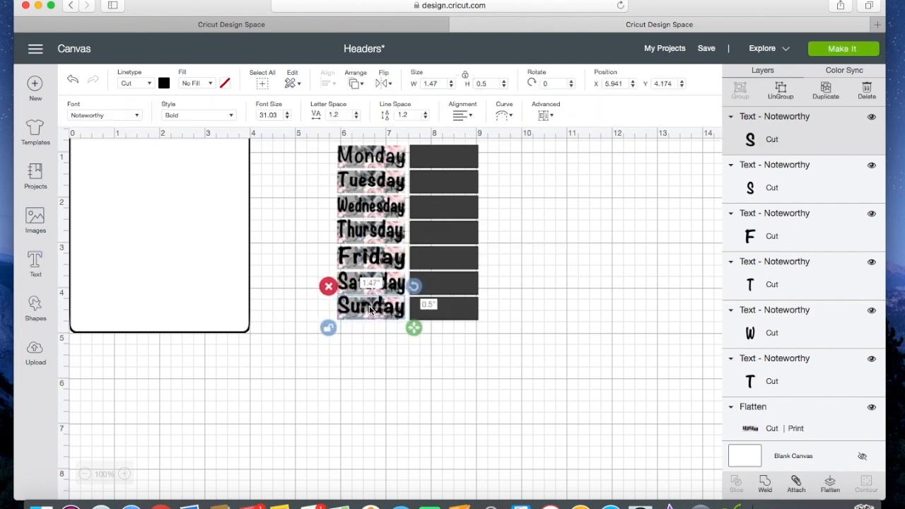
{"action": "left_click", "coordinate": [599, 284]}
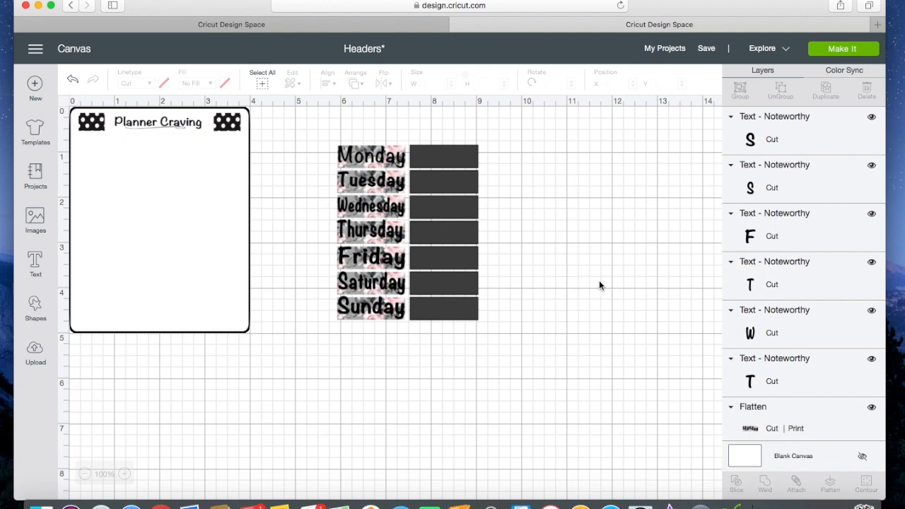
- Check the day headers from Monday to Sunday one by one to see which layer each selection belongs to
{"action": "left_click", "coordinate": [372, 162]}
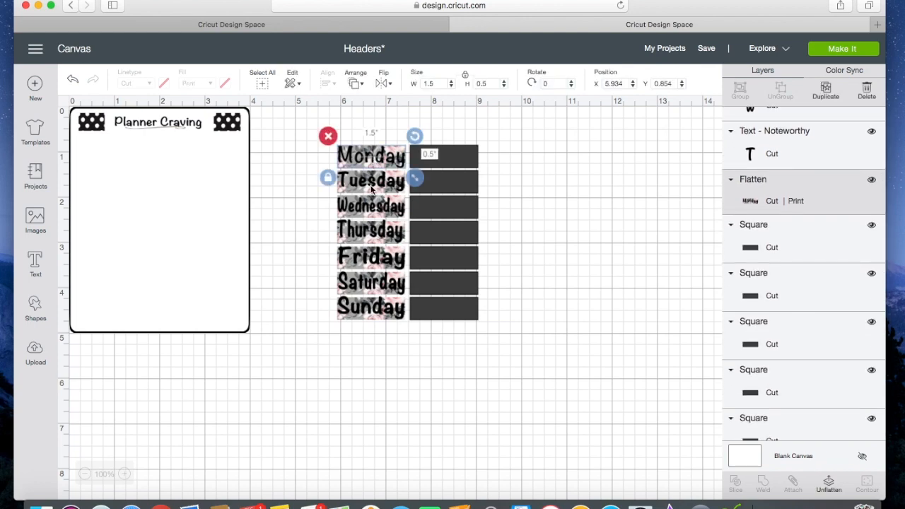
{"action": "left_click", "coordinate": [371, 189]}
{"action": "left_click", "coordinate": [372, 207]}
{"action": "left_click", "coordinate": [375, 232]}
{"action": "left_click", "coordinate": [380, 258]}
{"action": "left_click", "coordinate": [371, 284]}
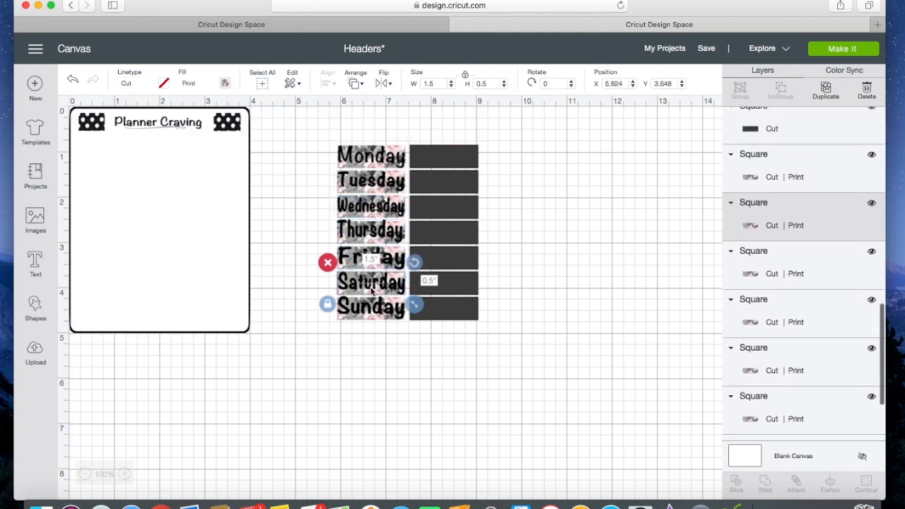
{"action": "left_click", "coordinate": [364, 312]}
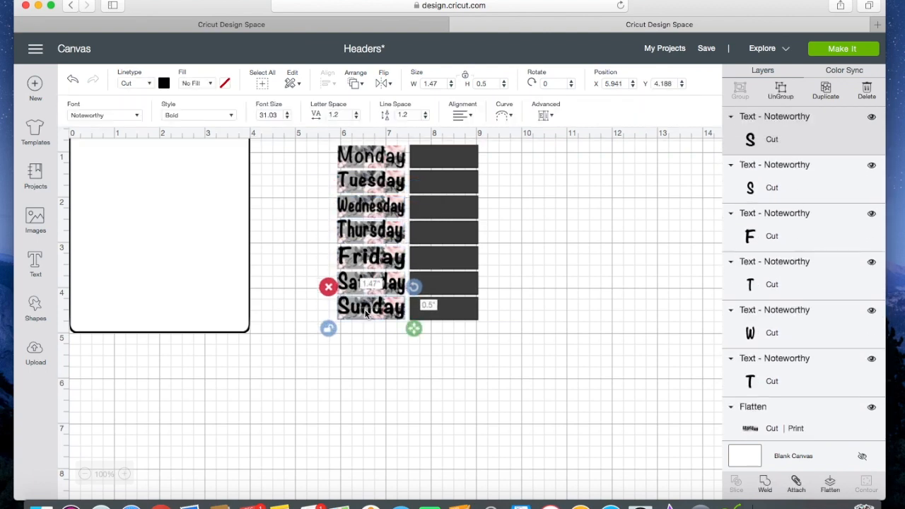
- Center the Tuesday text on its floral rectangle and flatten both into a single printable layer
{"action": "left_click_drag", "start_coordinate": [328, 176], "coordinate": [369, 184]}
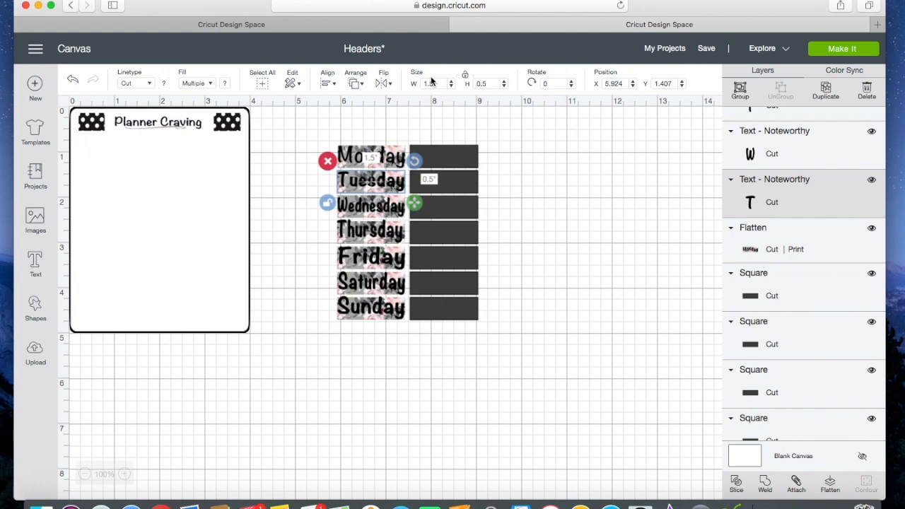
{"action": "left_click", "coordinate": [329, 85]}
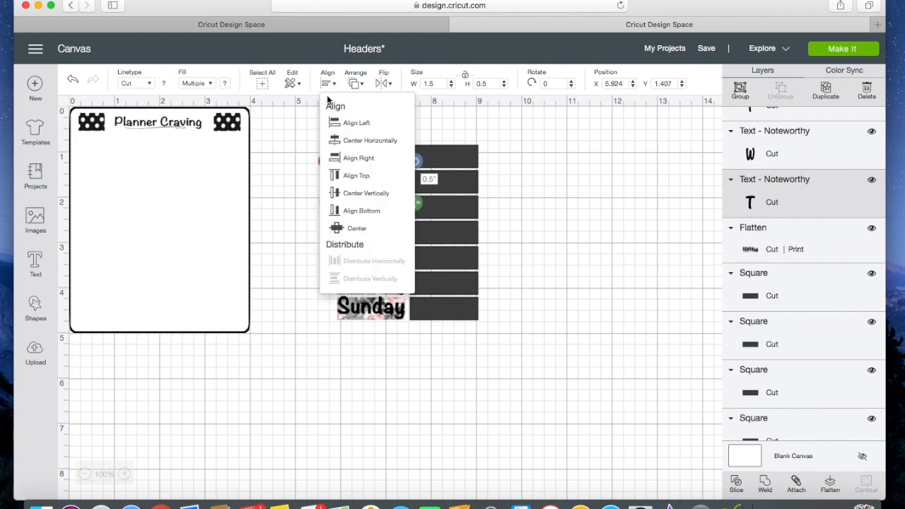
{"action": "left_click", "coordinate": [338, 228]}
{"action": "left_click", "coordinate": [277, 198]}
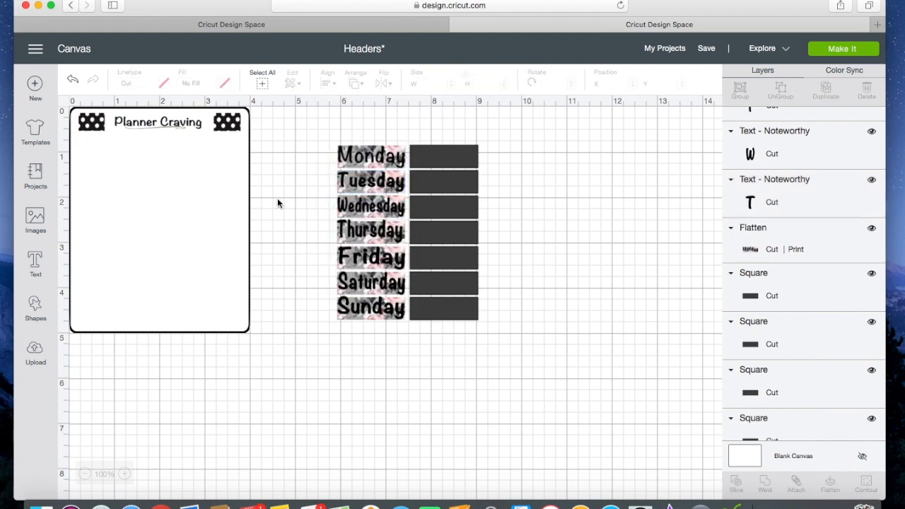
{"action": "left_click_drag", "start_coordinate": [332, 171], "coordinate": [410, 194]}
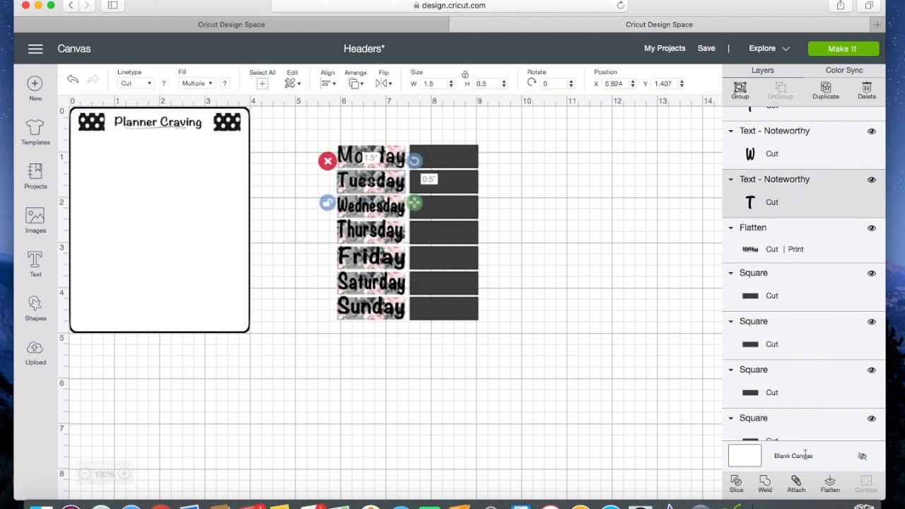
{"action": "left_click", "coordinate": [830, 486]}
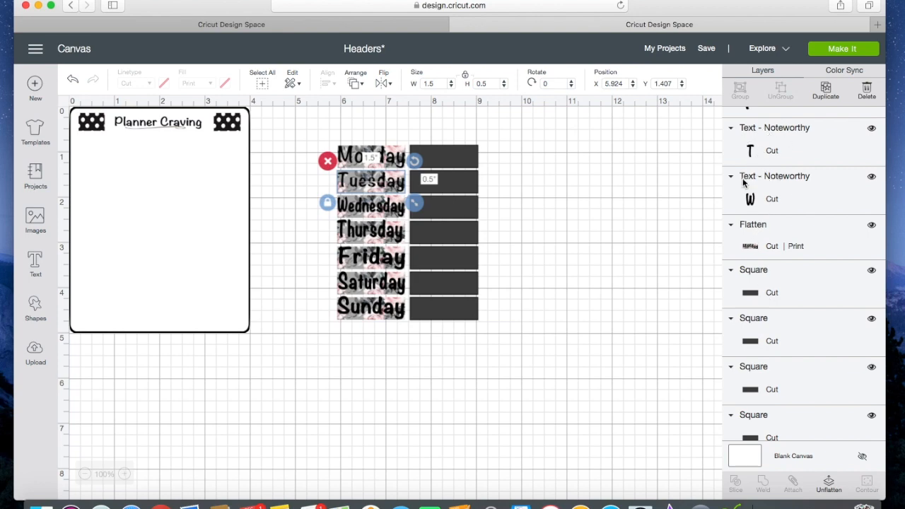
- Look through the layer list to compare the flattened headers with the remaining separate text layers
{"action": "scroll", "coordinate": [743, 183], "scroll_direction": "up", "scroll_amount": 5}
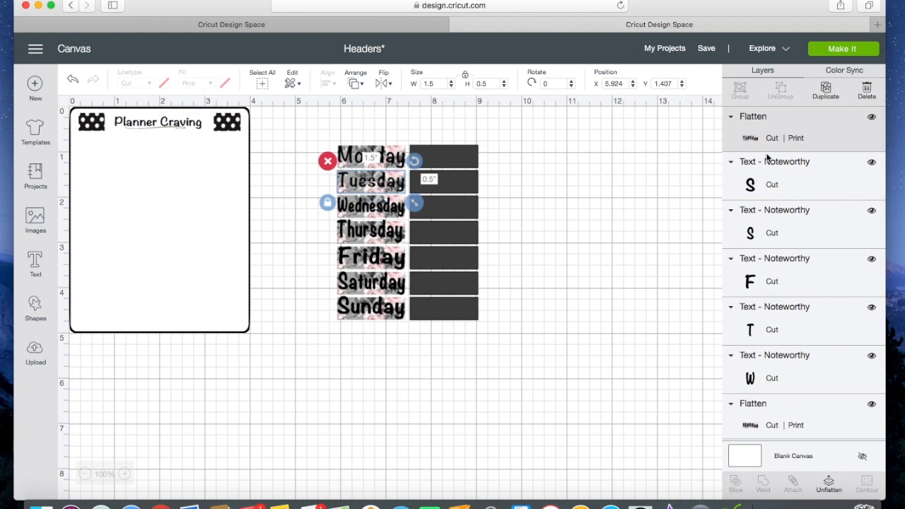
{"action": "scroll", "coordinate": [768, 380], "scroll_direction": "down", "scroll_amount": 4}
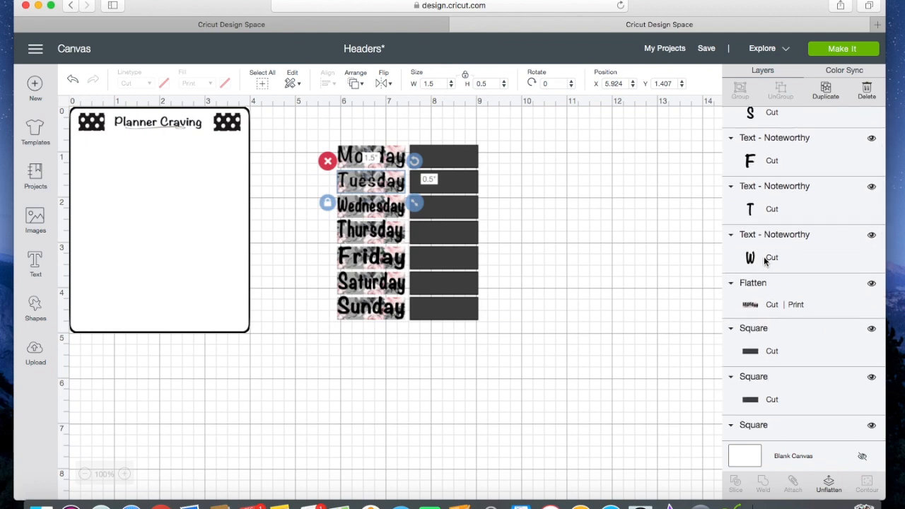
{"action": "scroll", "coordinate": [779, 337], "scroll_direction": "down", "scroll_amount": 3}
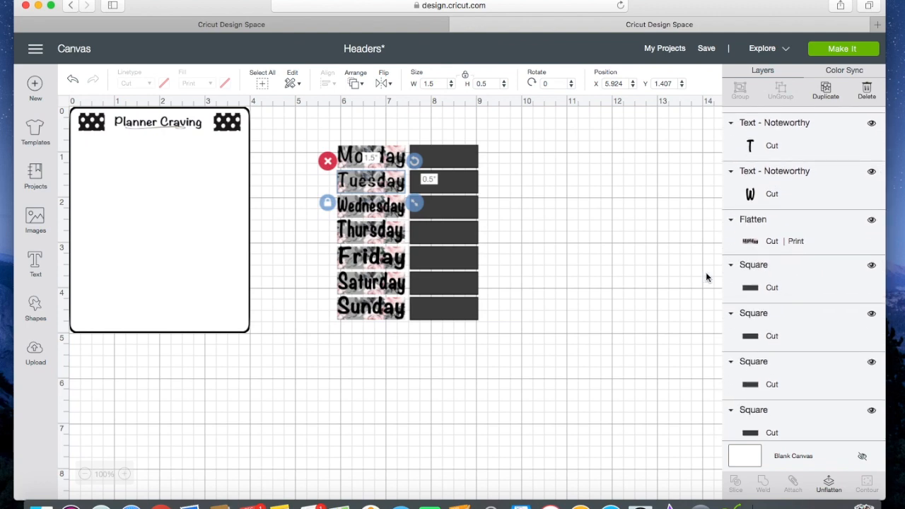
- Center the Wednesday text on its floral rectangle and flatten both into one printable layer
{"action": "left_click", "coordinate": [587, 254]}
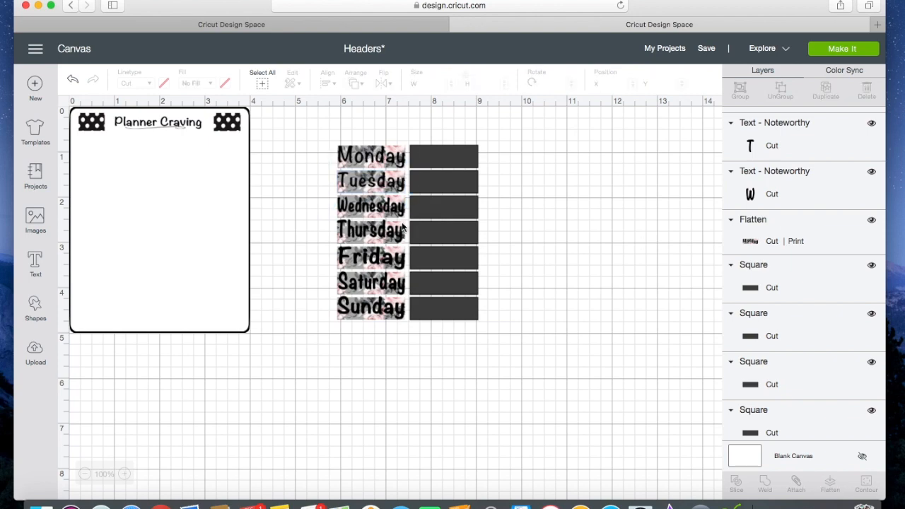
{"action": "left_click", "coordinate": [382, 211]}
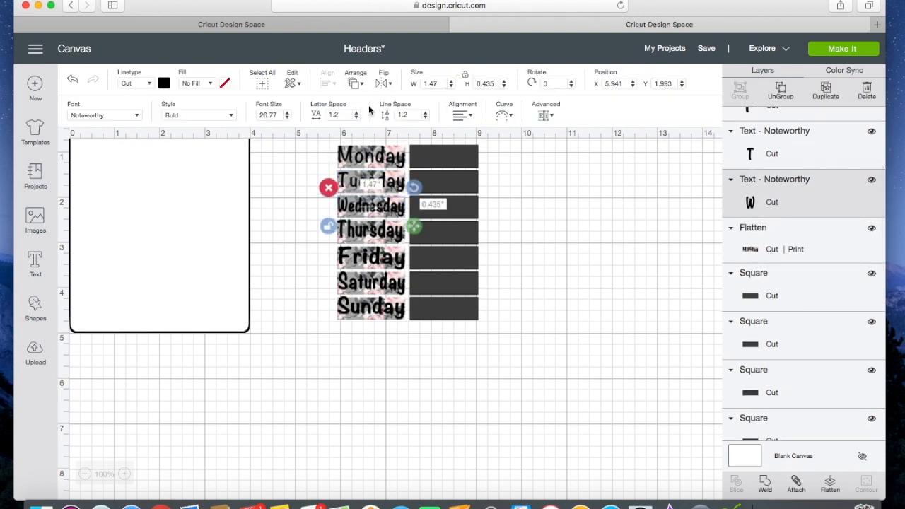
{"action": "left_click", "coordinate": [311, 207]}
{"action": "left_click_drag", "start_coordinate": [332, 196], "coordinate": [386, 217]}
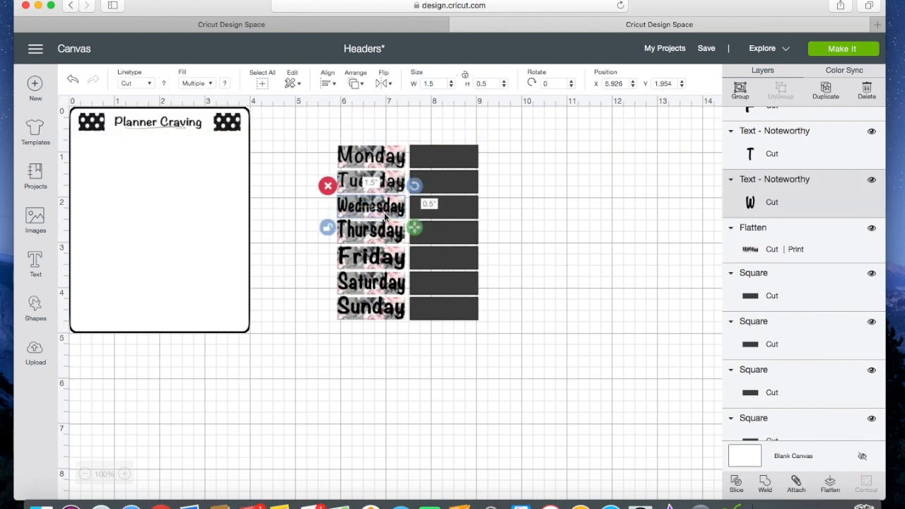
{"action": "left_click", "coordinate": [329, 84]}
{"action": "left_click", "coordinate": [348, 234]}
{"action": "left_click", "coordinate": [830, 483]}
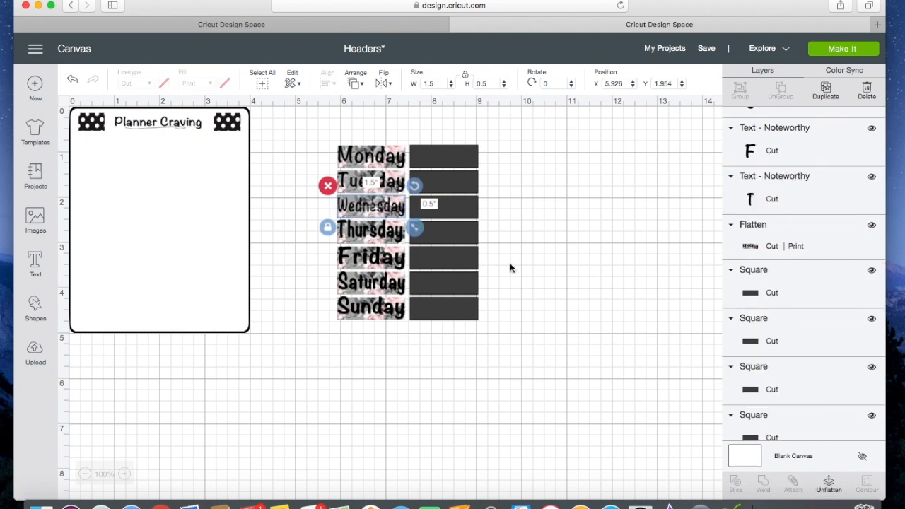
- Center the Thursday text on its floral rectangle and flatten the pair into one printable layer
{"action": "left_click", "coordinate": [498, 269]}
{"action": "left_click", "coordinate": [359, 236]}
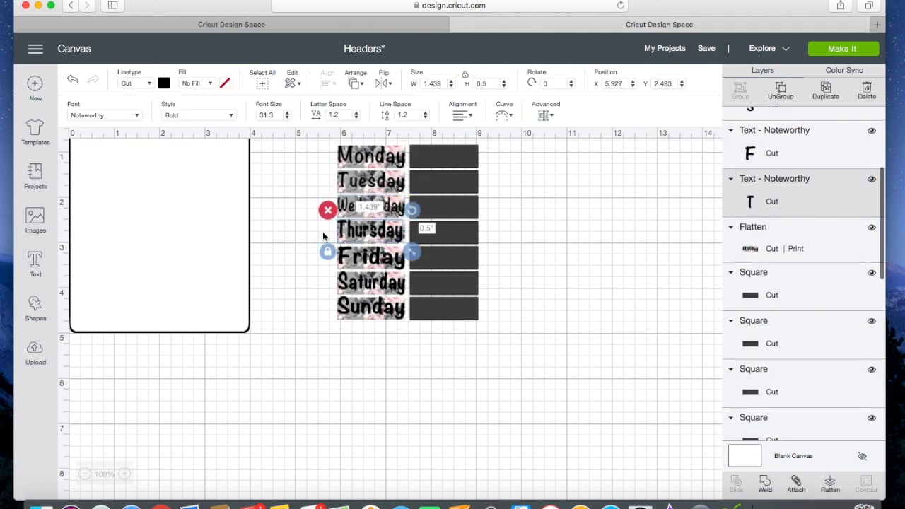
{"action": "left_click_drag", "start_coordinate": [327, 224], "coordinate": [390, 246]}
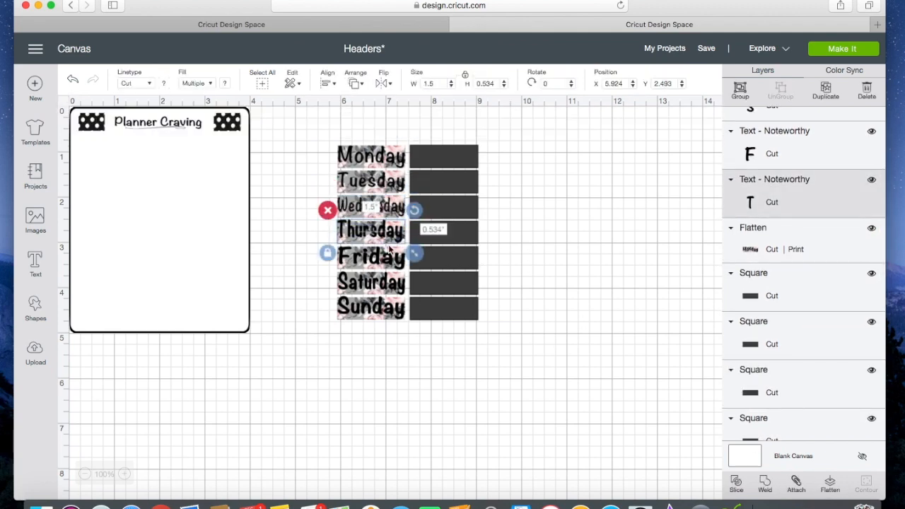
{"action": "left_click", "coordinate": [335, 85]}
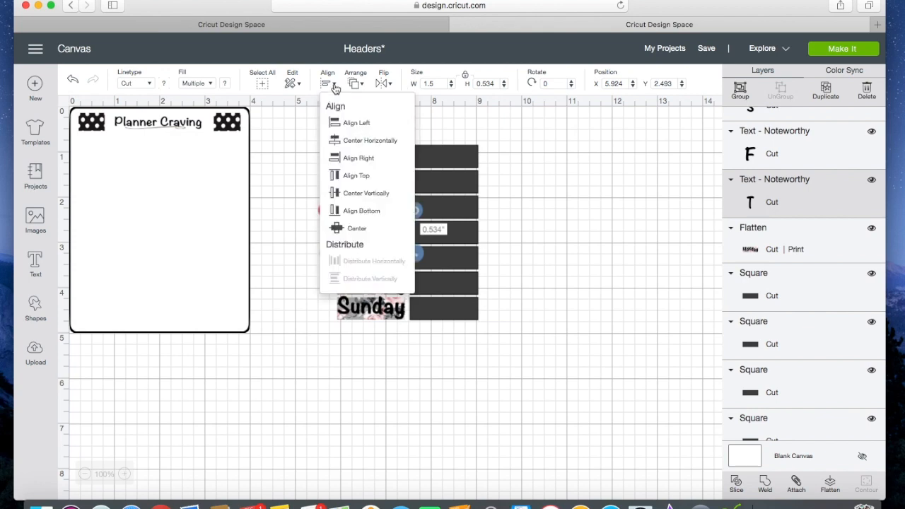
{"action": "left_click", "coordinate": [332, 229]}
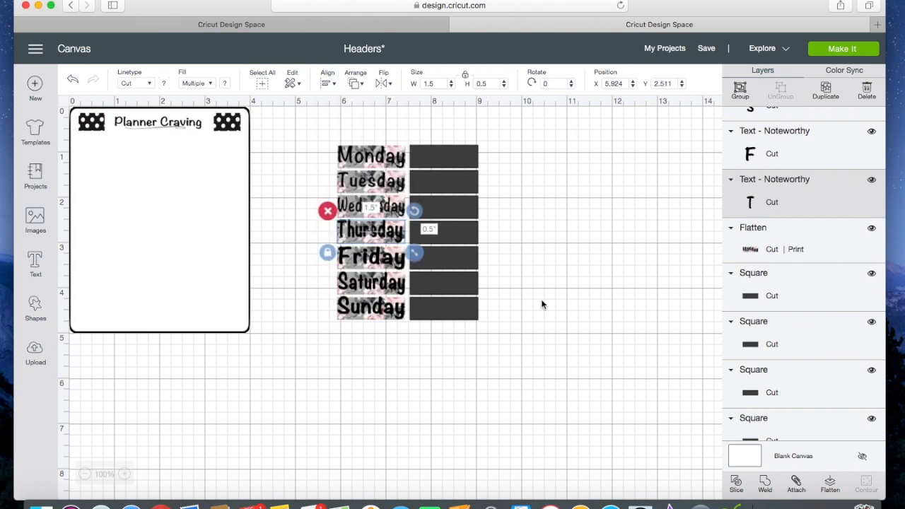
{"action": "left_click", "coordinate": [831, 485]}
- Center the Friday text on its floral rectangle and flatten both into one printable layer
{"action": "left_click_drag", "start_coordinate": [329, 252], "coordinate": [388, 264]}
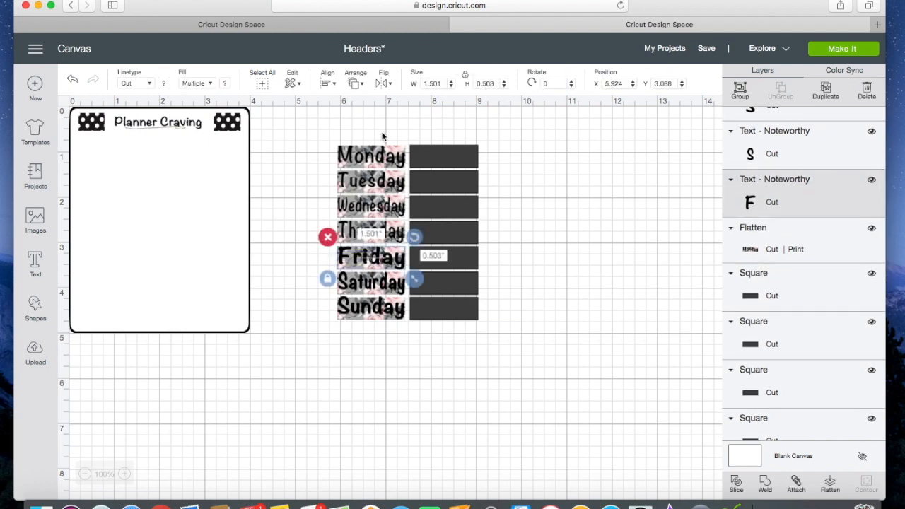
{"action": "left_click", "coordinate": [329, 83]}
{"action": "left_click", "coordinate": [333, 228]}
{"action": "left_click", "coordinate": [823, 486]}
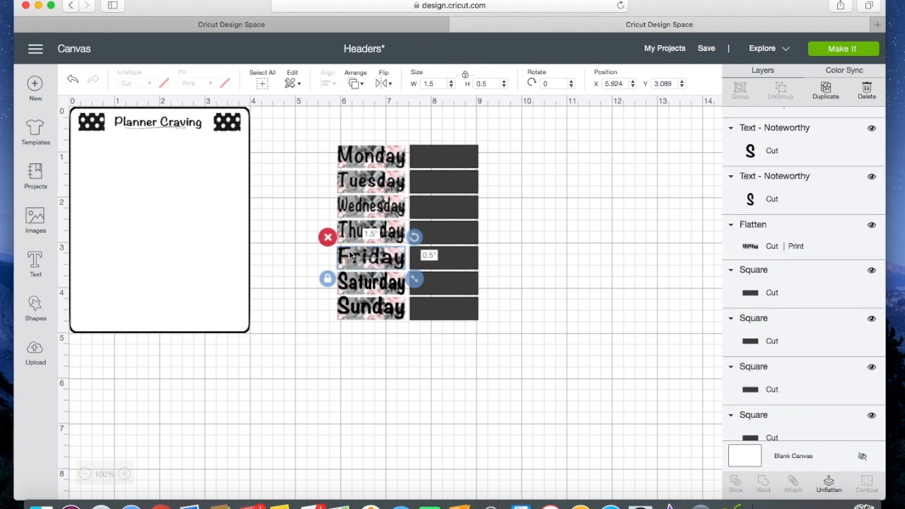
- Center the Saturday text on its floral rectangle and flatten the pair into one printable layer
{"action": "left_click", "coordinate": [361, 285]}
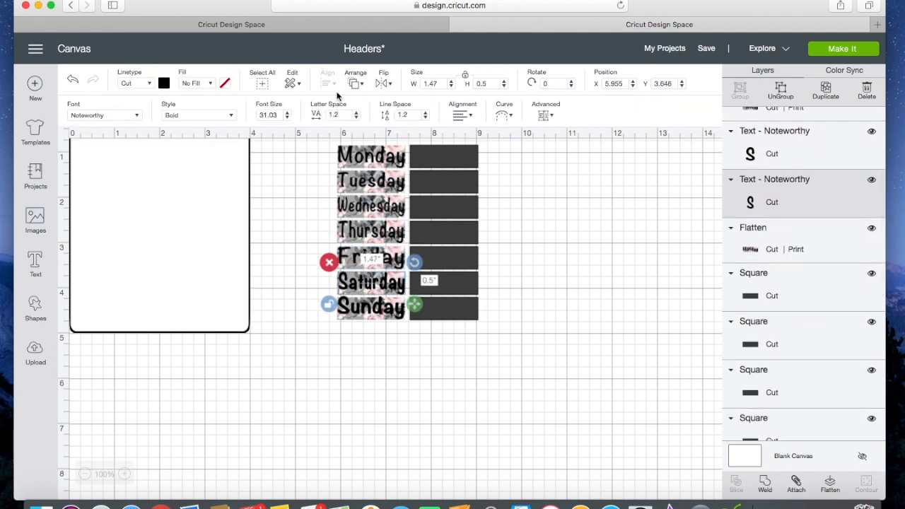
{"action": "left_click", "coordinate": [335, 306]}
{"action": "left_click_drag", "start_coordinate": [328, 273], "coordinate": [365, 290]}
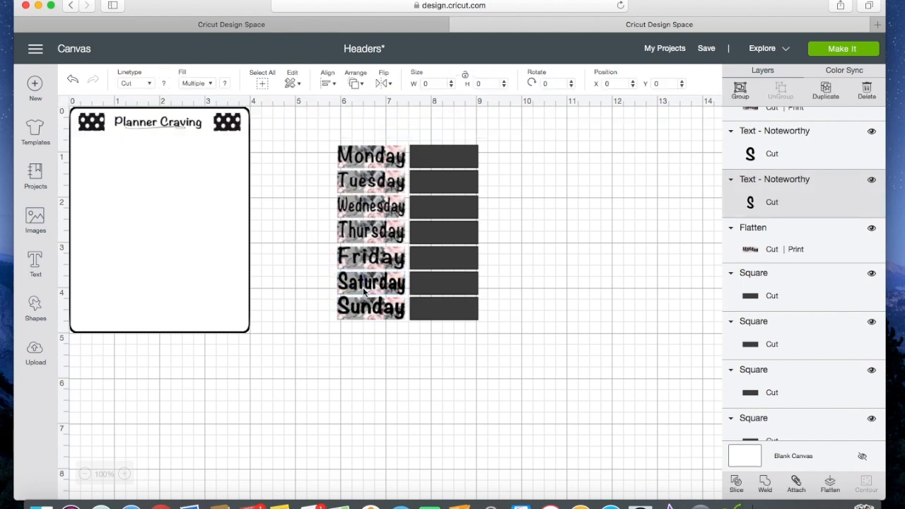
{"action": "left_click", "coordinate": [328, 84]}
{"action": "left_click", "coordinate": [327, 305]}
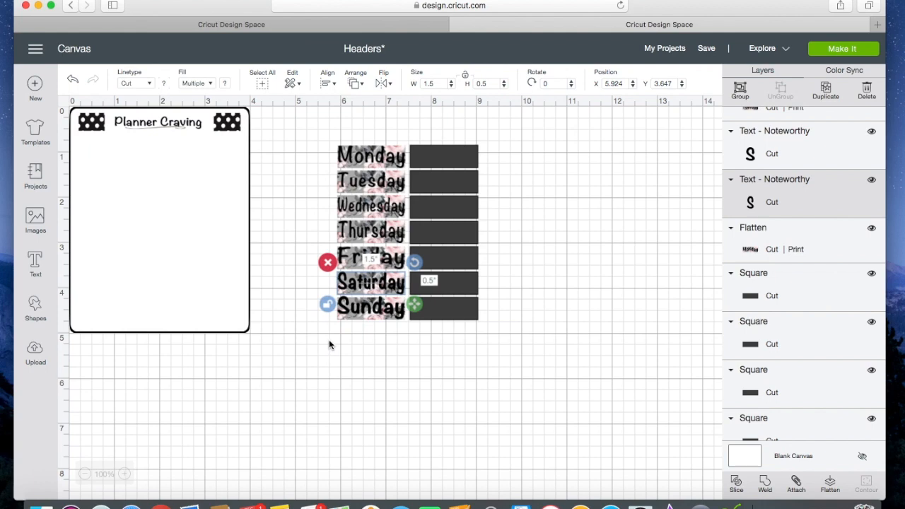
{"action": "left_click", "coordinate": [830, 484]}
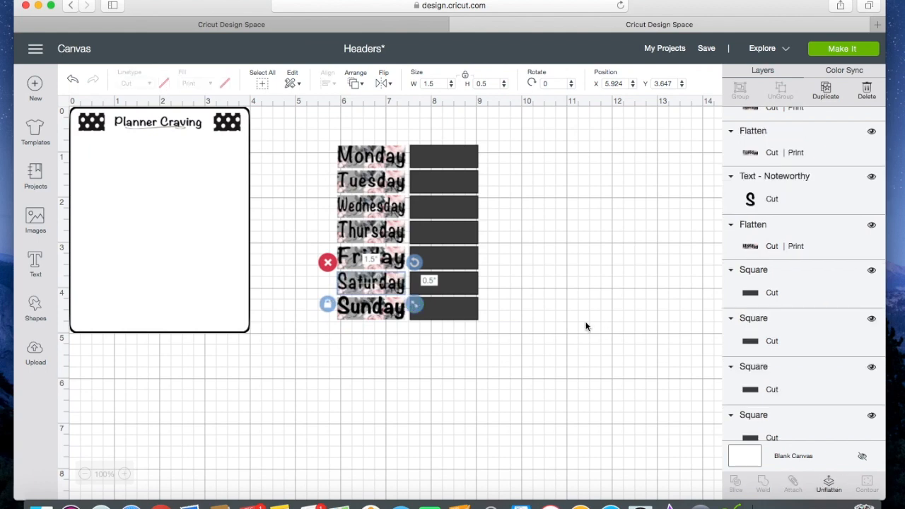
{"action": "left_click", "coordinate": [586, 323]}
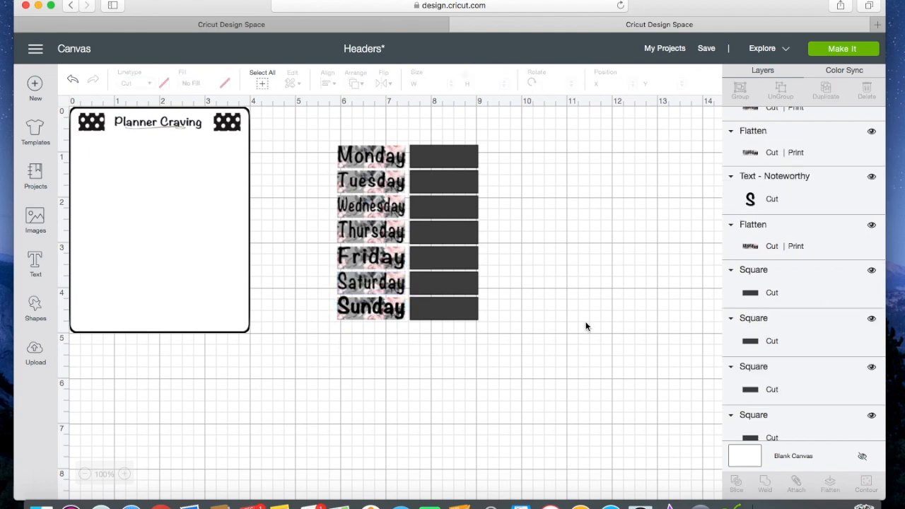
- Center the Sunday text on the last floral rectangle and flatten both into one printable layer
{"action": "left_click", "coordinate": [362, 316]}
{"action": "left_click", "coordinate": [320, 320]}
{"action": "left_click_drag", "start_coordinate": [326, 300], "coordinate": [395, 321]}
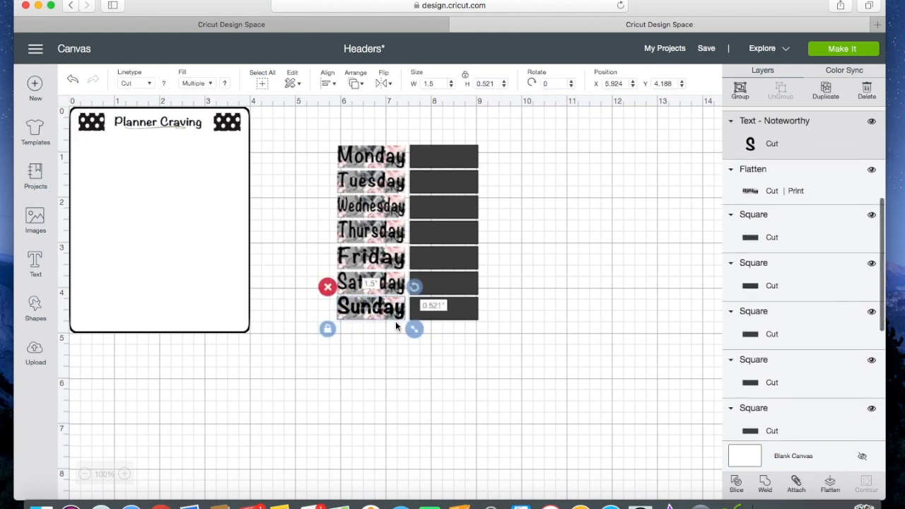
{"action": "left_click", "coordinate": [327, 83]}
{"action": "left_click", "coordinate": [354, 228]}
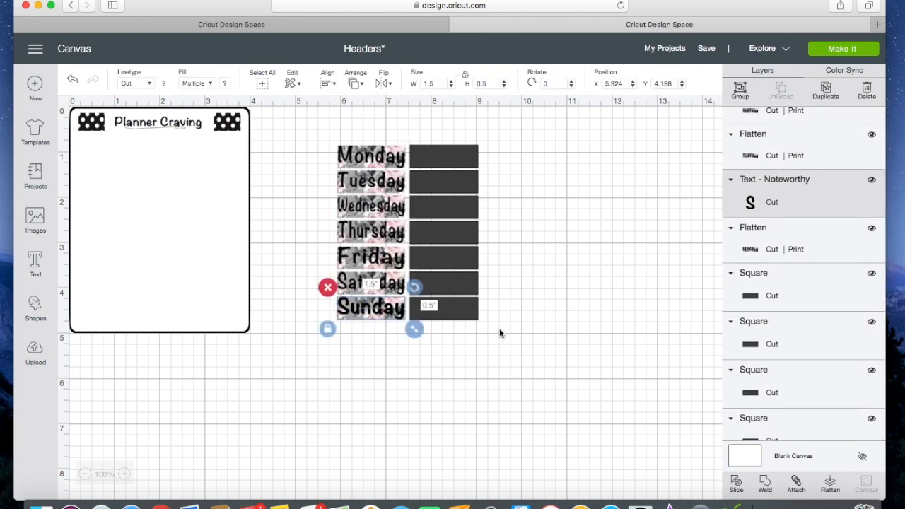
{"action": "left_click", "coordinate": [830, 484]}
{"action": "left_click", "coordinate": [597, 299]}
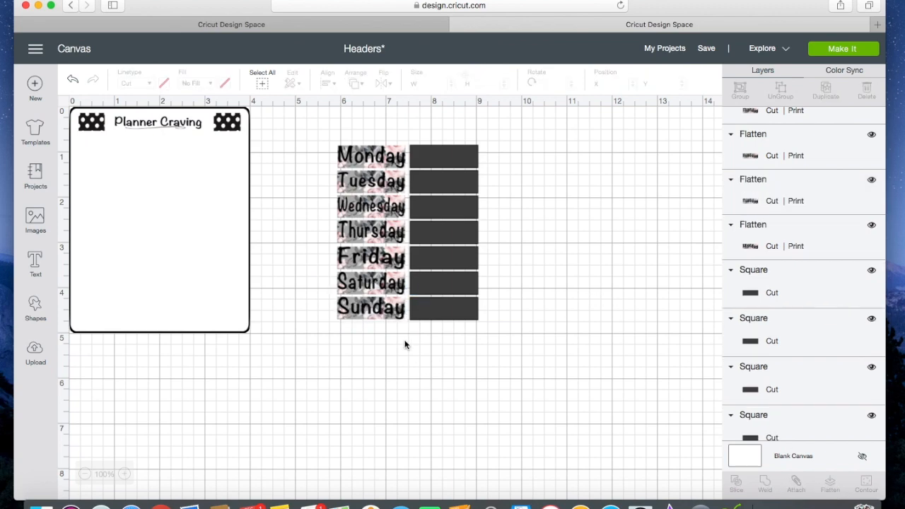
- Move all seven flattened weekday headers together onto the left half of the Planner Craving backing, at about X 0.285 and Y 0.673
{"action": "left_click_drag", "start_coordinate": [405, 344], "coordinate": [340, 122]}
{"action": "left_click_drag", "start_coordinate": [355, 165], "coordinate": [99, 157]}
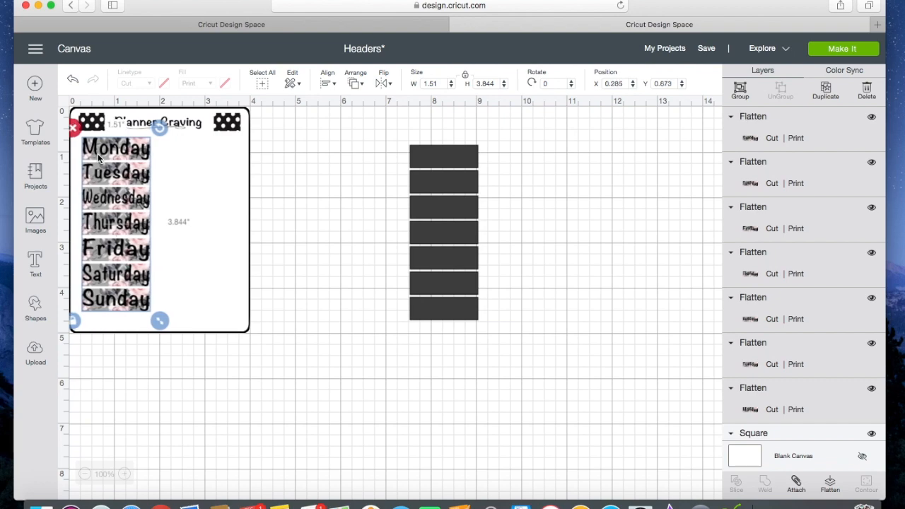
{"action": "left_click", "coordinate": [309, 172]}
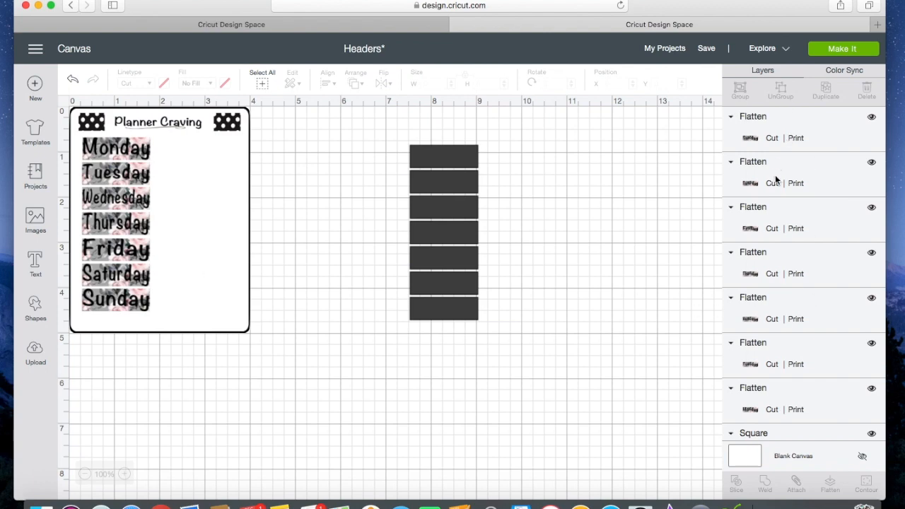
- Recolor all seven plain dark gray rectangles to the light salmon pink material color
{"action": "scroll", "coordinate": [777, 226], "scroll_direction": "down", "scroll_amount": 10}
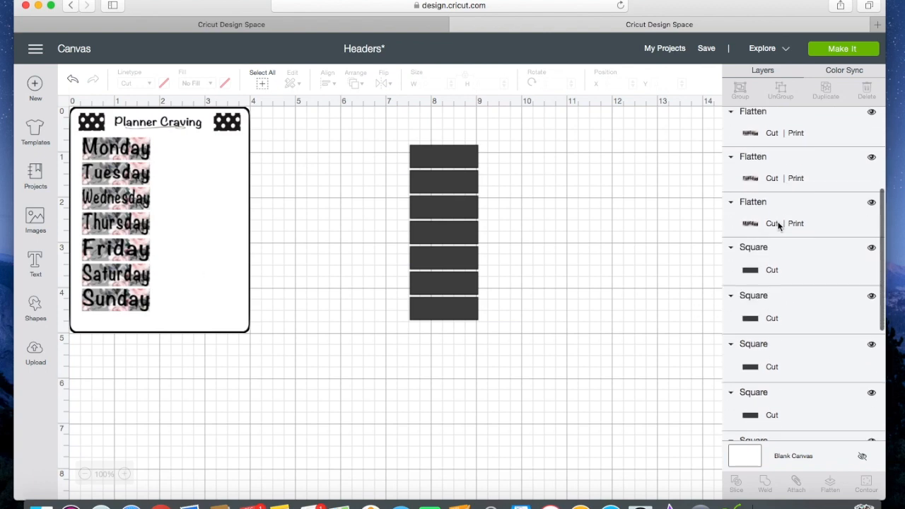
{"action": "scroll", "coordinate": [777, 226], "scroll_direction": "down", "scroll_amount": 5}
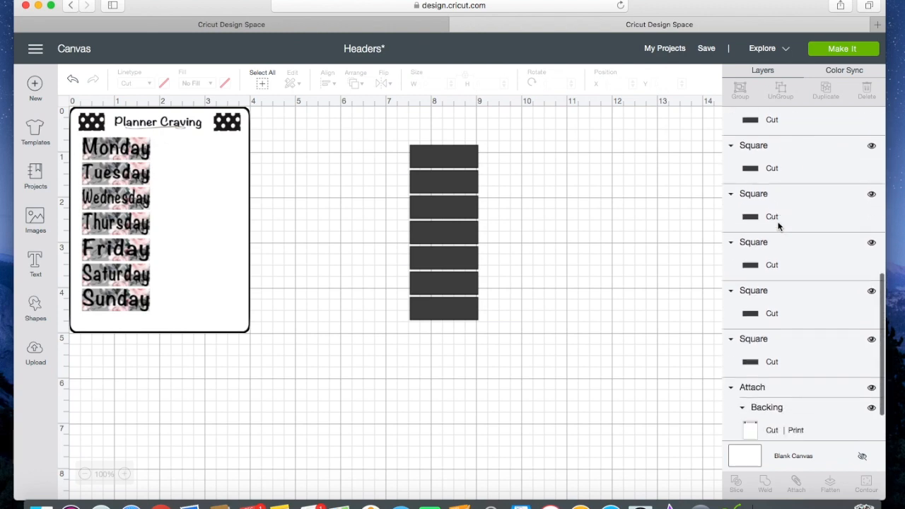
{"action": "scroll", "coordinate": [778, 226], "scroll_direction": "up", "scroll_amount": 10}
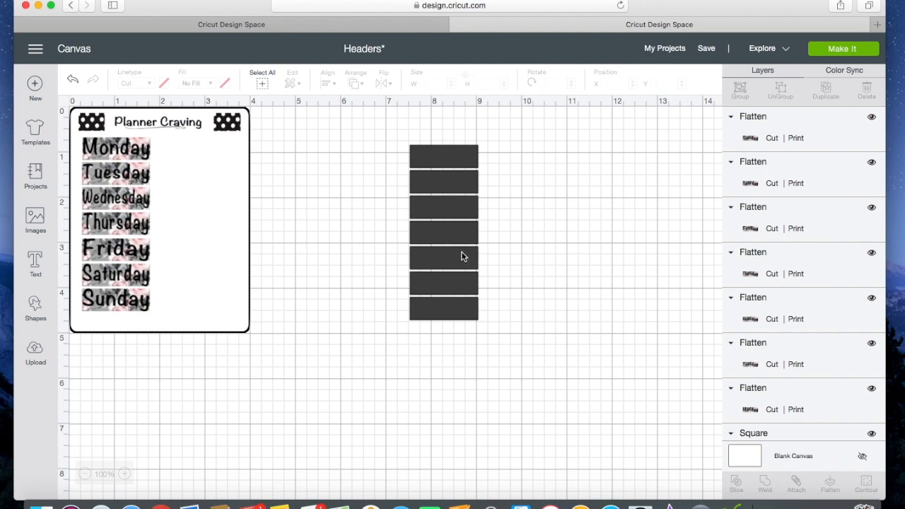
{"action": "left_click_drag", "start_coordinate": [462, 328], "coordinate": [434, 121]}
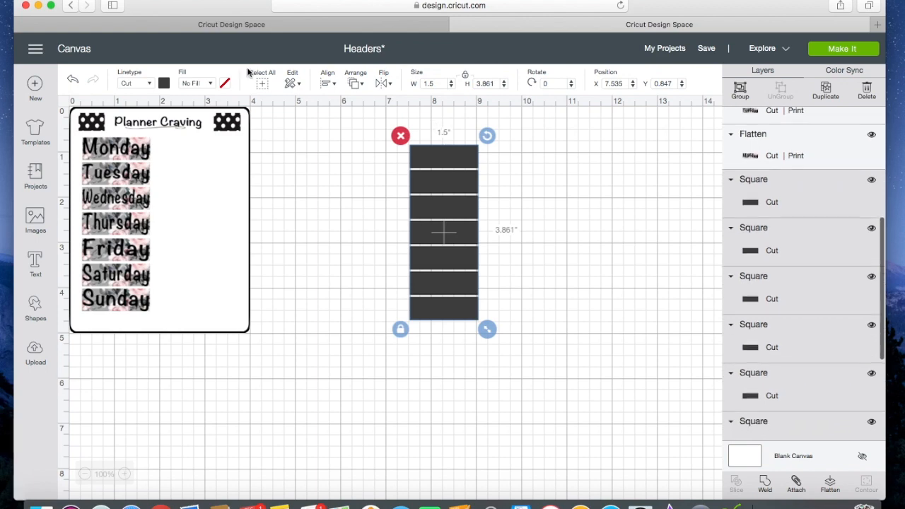
{"action": "left_click", "coordinate": [163, 84]}
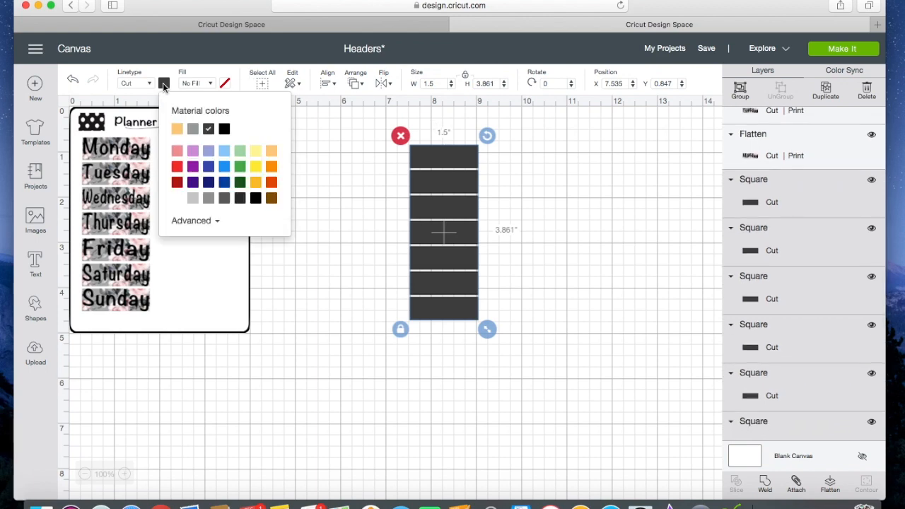
{"action": "left_click", "coordinate": [176, 150]}
{"action": "left_click", "coordinate": [323, 195]}
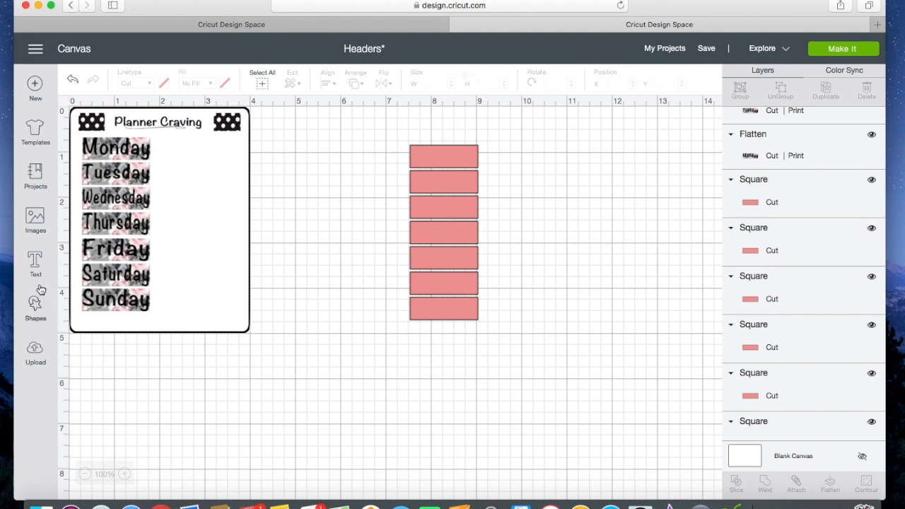
- Add a new text object reading "Mon" to the canvas
{"action": "left_click", "coordinate": [33, 264]}
{"action": "type", "text": "on"}
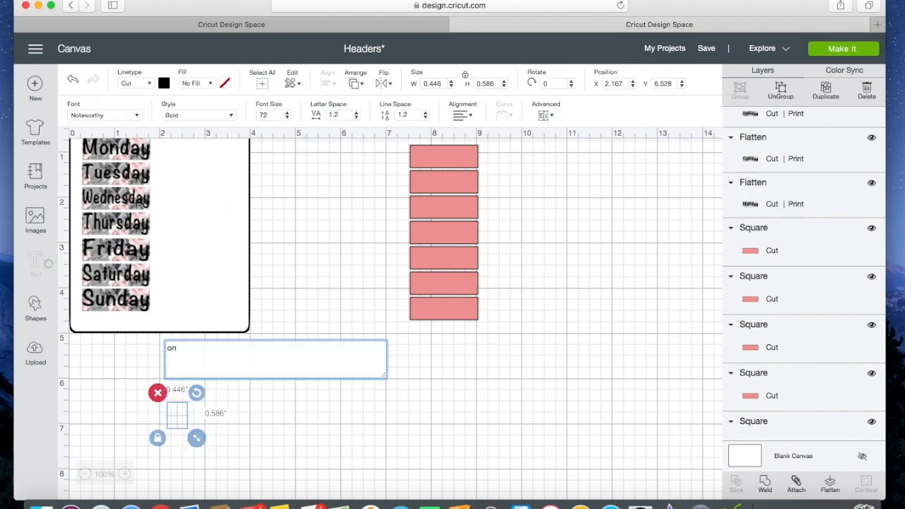
{"action": "key", "text": "BackSpace"}
{"action": "key", "text": "BackSpace"}
{"action": "type", "text": "Mn"}
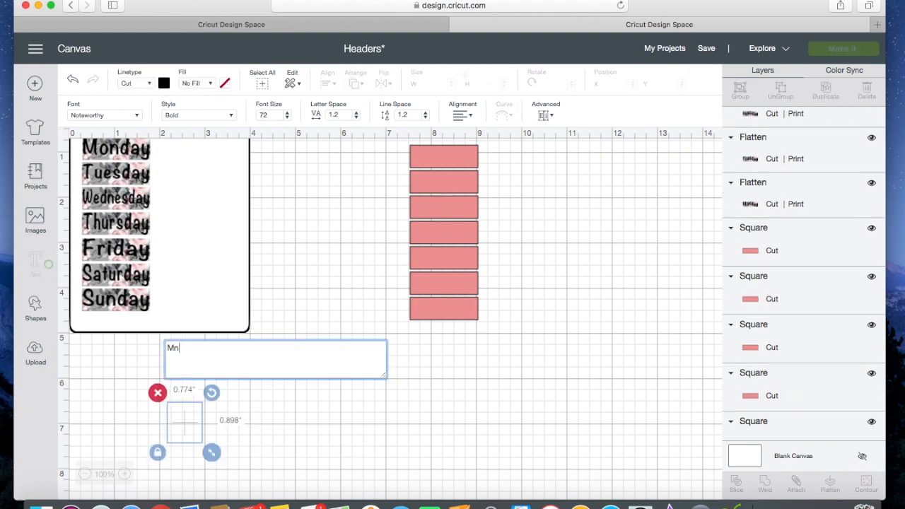
{"action": "key", "text": "BackSpace"}
{"action": "type", "text": "on"}
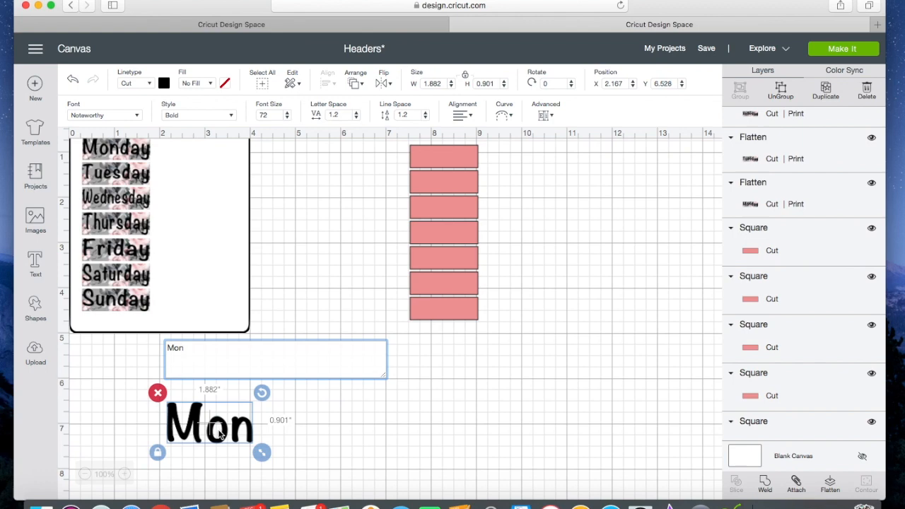
- Set the width of the Mon text to 1.47 inches
{"action": "left_click", "coordinate": [441, 84]}
{"action": "type", "text": "1.47"}
{"action": "key", "text": "Return"}
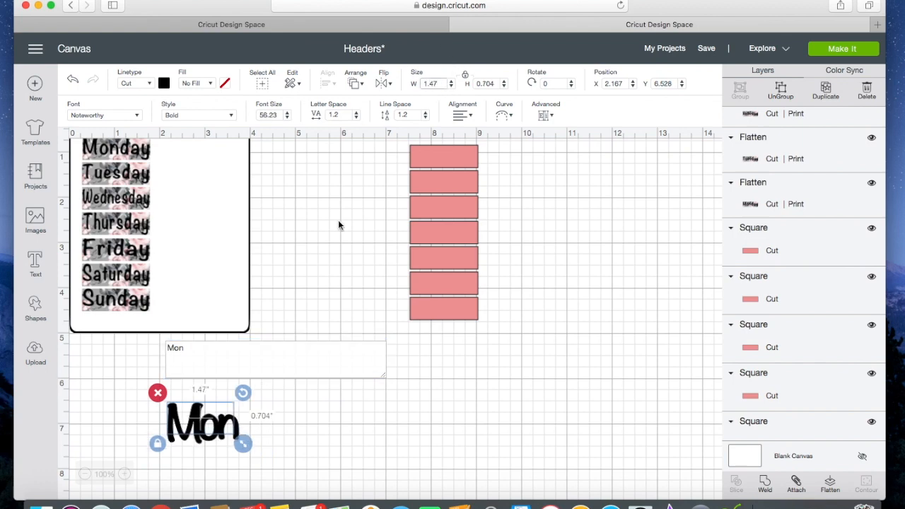
{"action": "left_click", "coordinate": [282, 303]}
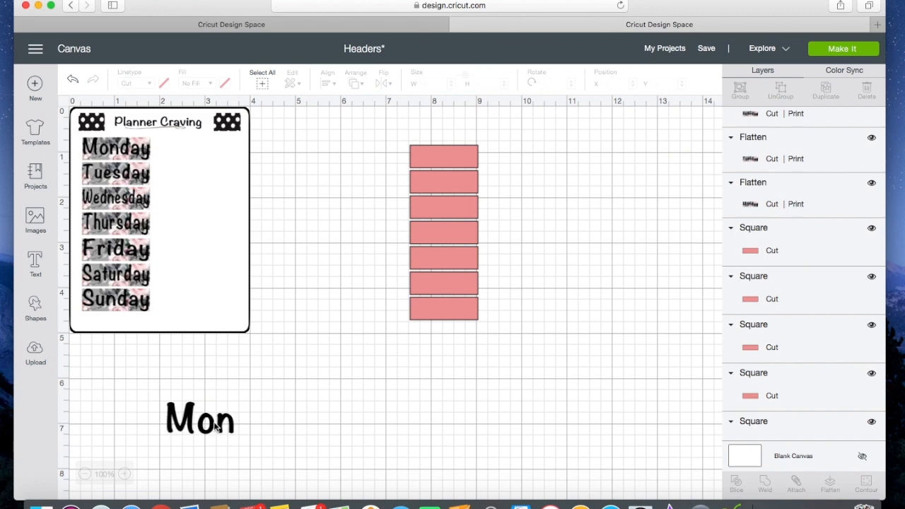
- Place the Mon text over the topmost pink rectangle and set its height to 0.5 inches with the proportions unlocked
{"action": "left_click_drag", "start_coordinate": [200, 419], "coordinate": [446, 161]}
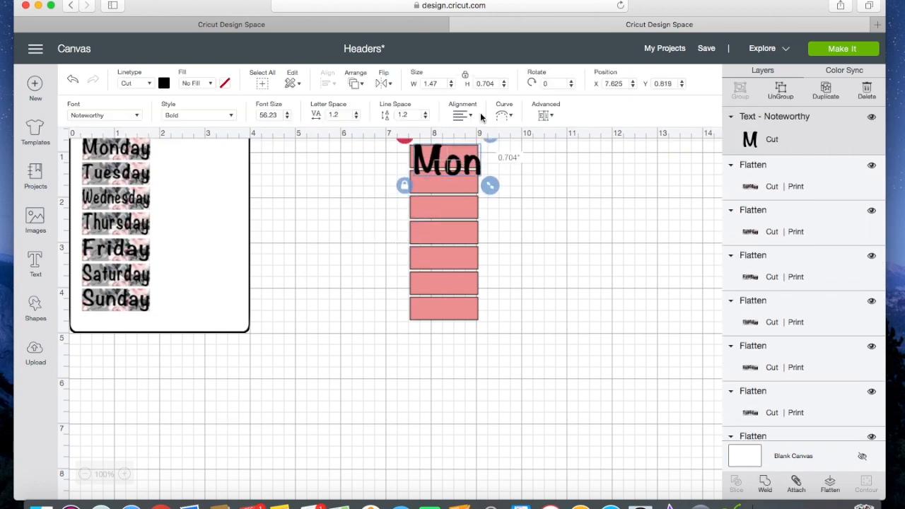
{"action": "left_click", "coordinate": [466, 75]}
{"action": "left_click_drag", "start_coordinate": [496, 84], "coordinate": [484, 83]}
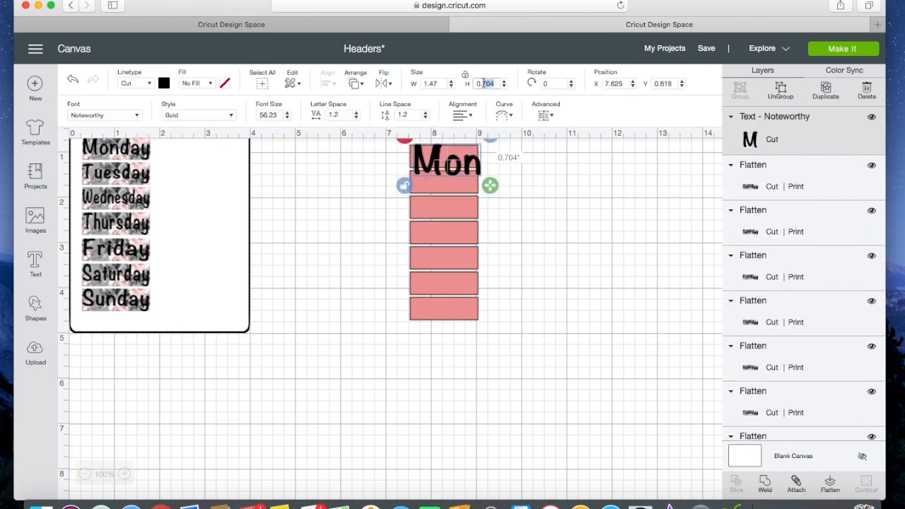
{"action": "type", "text": "5"}
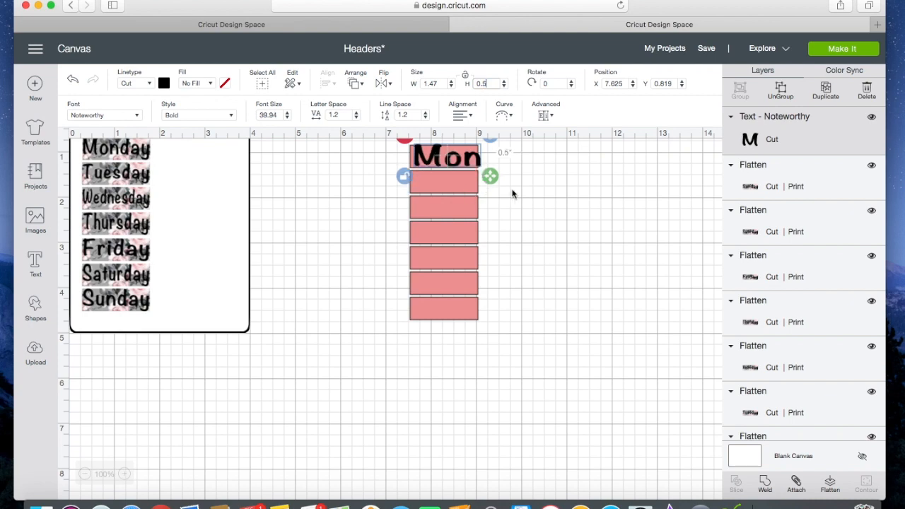
{"action": "left_click_drag", "start_coordinate": [455, 160], "coordinate": [451, 157]}
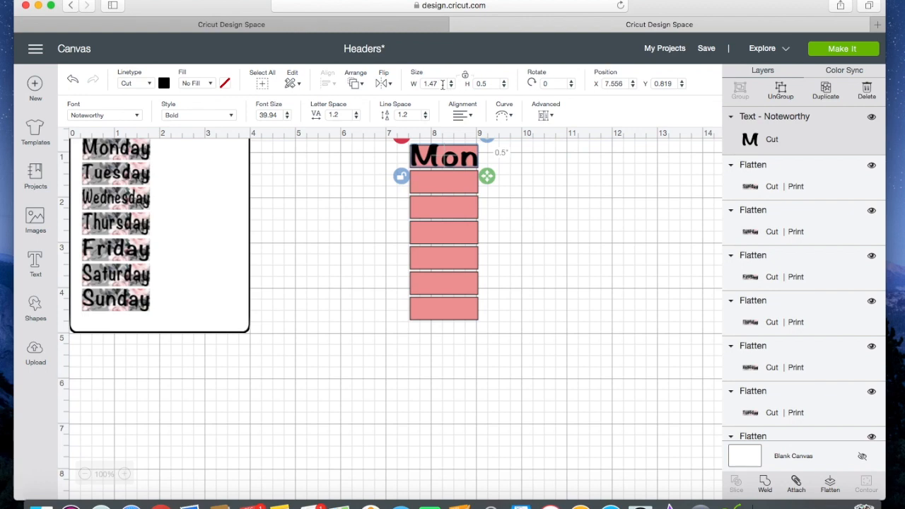
- Set the height of the Mon text on the topmost pink rectangle to 0.4 inches
{"action": "left_click", "coordinate": [516, 152]}
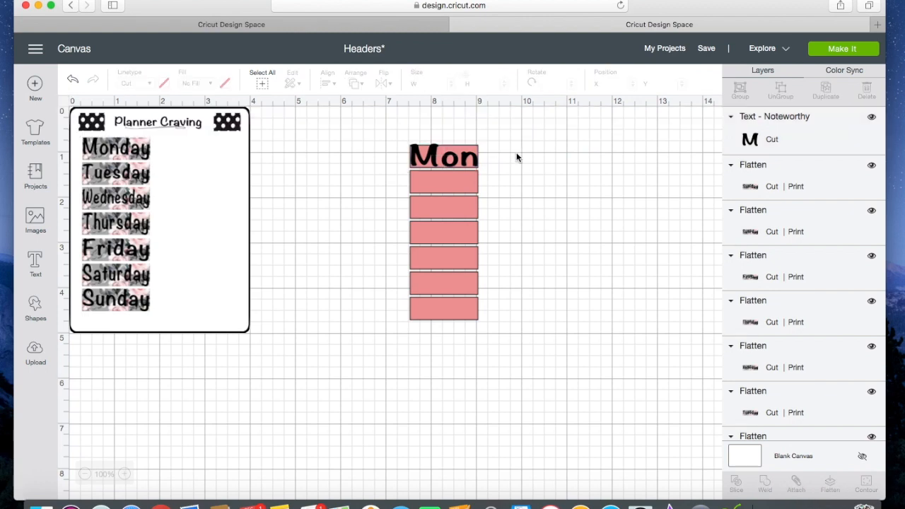
{"action": "left_click", "coordinate": [464, 158]}
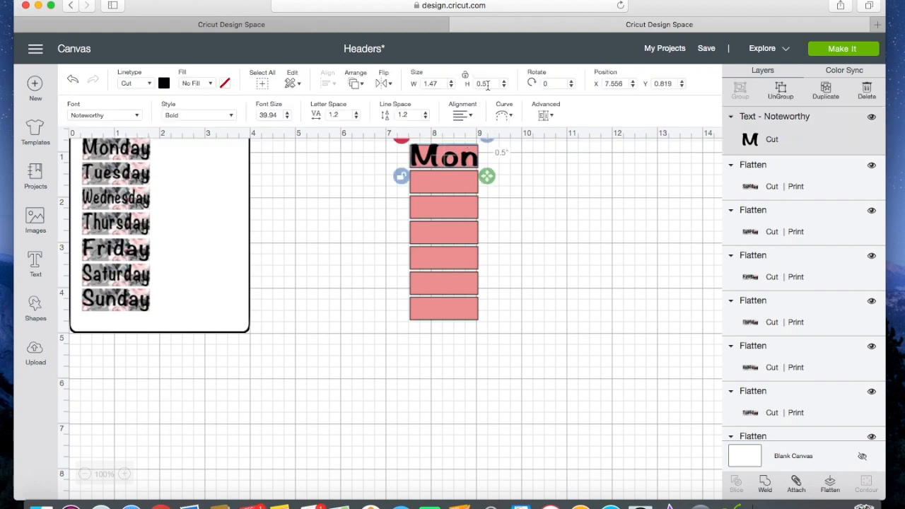
{"action": "left_click", "coordinate": [487, 82]}
{"action": "key", "text": "BackSpace"}
{"action": "type", "text": "4"}
{"action": "key", "text": "Return"}
{"action": "left_click", "coordinate": [524, 178]}
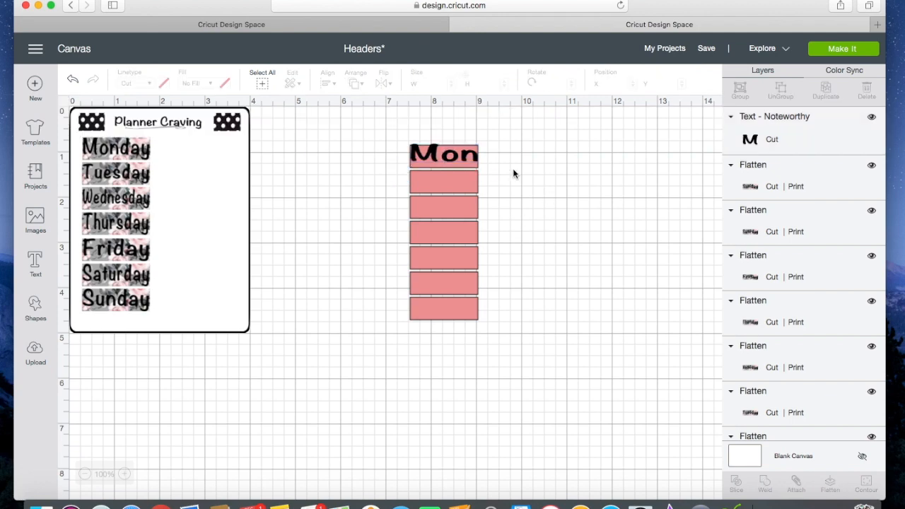
- Center the Mon text on the topmost pink rectangle and flatten the two together
{"action": "left_click", "coordinate": [444, 157]}
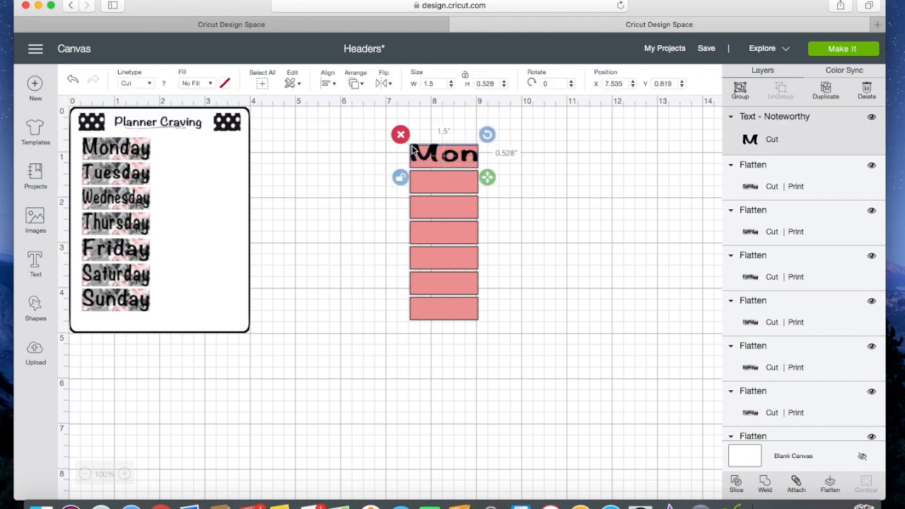
{"action": "left_click", "coordinate": [327, 83]}
{"action": "left_click", "coordinate": [359, 228]}
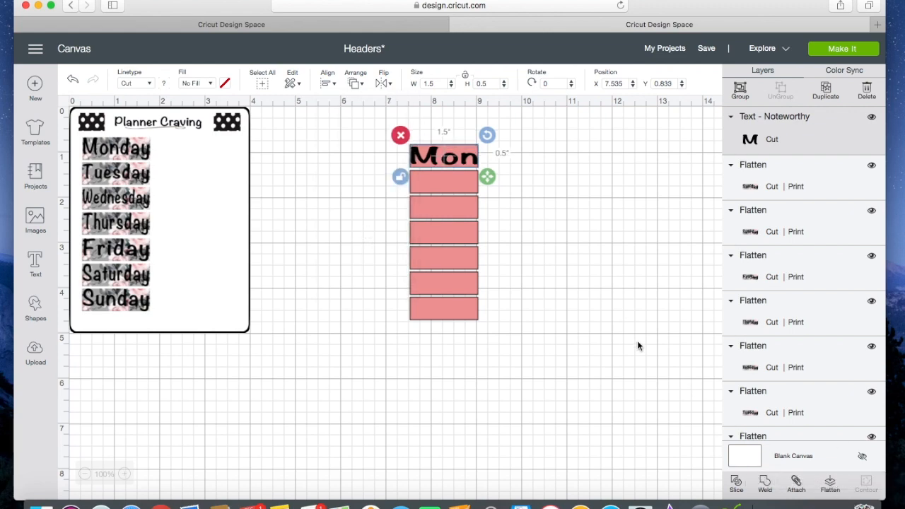
{"action": "left_click", "coordinate": [830, 483]}
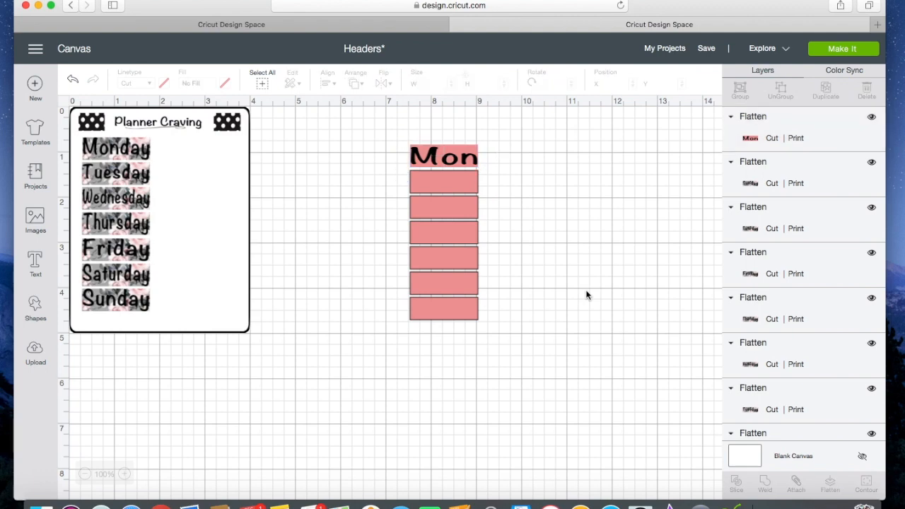
- Add a new text object reading "Tues" to the canvas
{"action": "left_click", "coordinate": [35, 261]}
{"action": "type", "text": "Tuesday"}
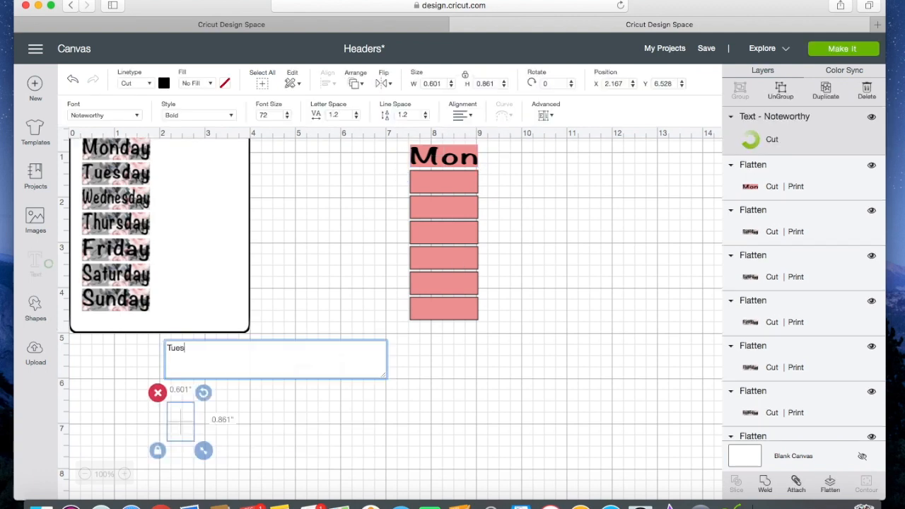
{"action": "key", "text": "BackSpace"}
{"action": "key", "text": "BackSpace"}
{"action": "key", "text": "BackSpace"}
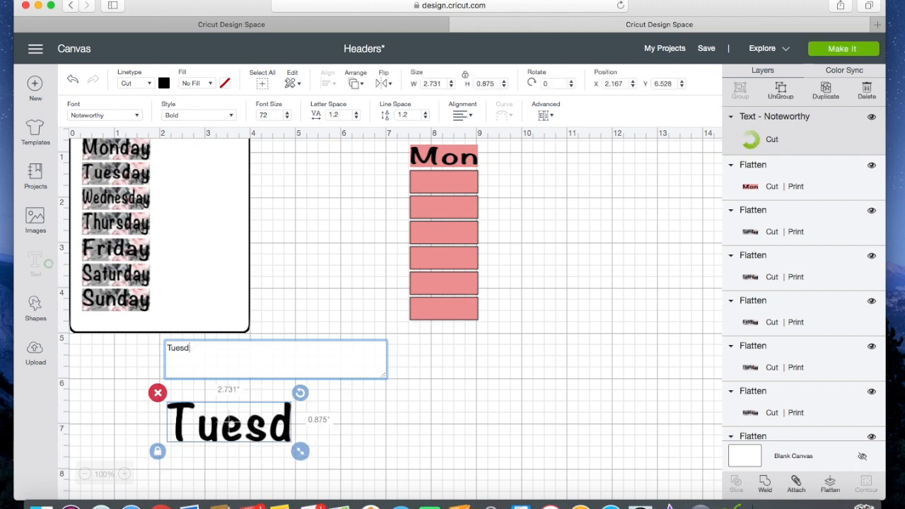
- Resize the Tues text to 1.47 by 0.4 inches with the proportions unlocked and place it over the second pink rectangle
{"action": "left_click", "coordinate": [433, 83]}
{"action": "type", "text": "1.47"}
{"action": "key", "text": "Return"}
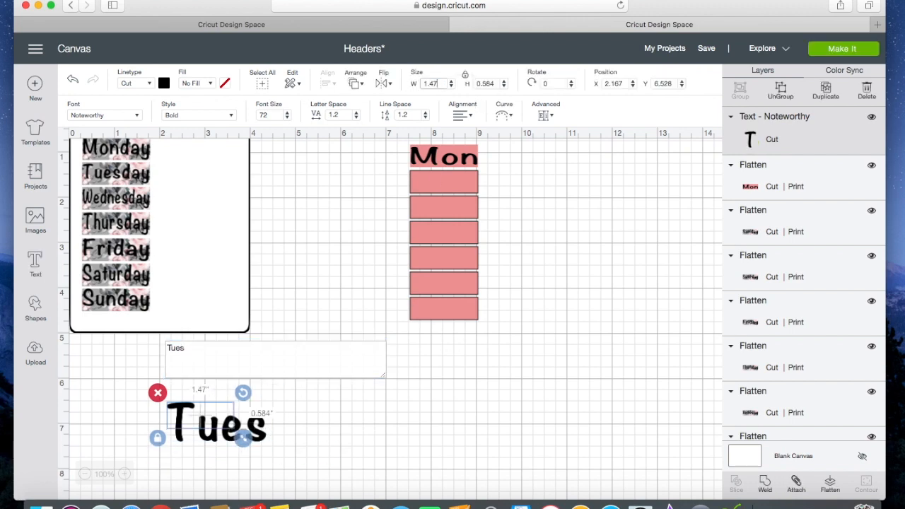
{"action": "left_click_drag", "start_coordinate": [497, 84], "coordinate": [483, 83]}
{"action": "key", "text": "BackSpace"}
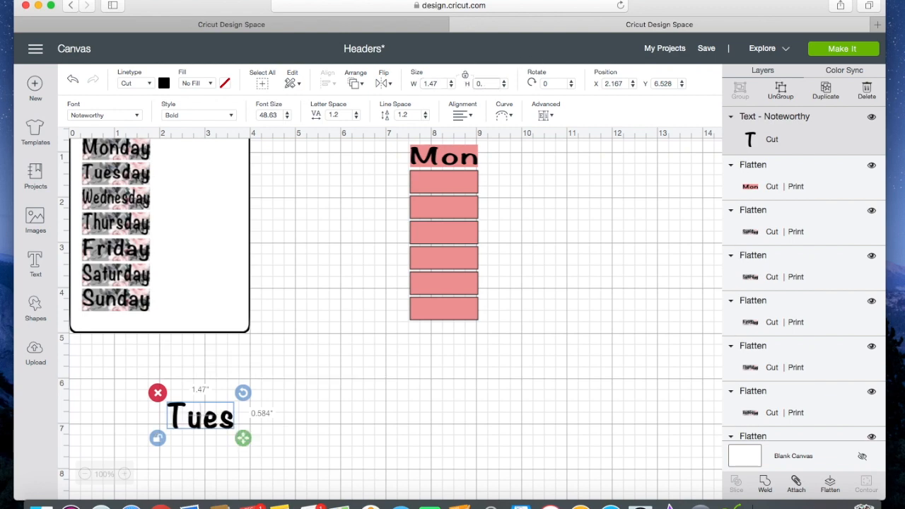
{"action": "type", "text": "4"}
{"action": "left_click_drag", "start_coordinate": [202, 422], "coordinate": [446, 185]}
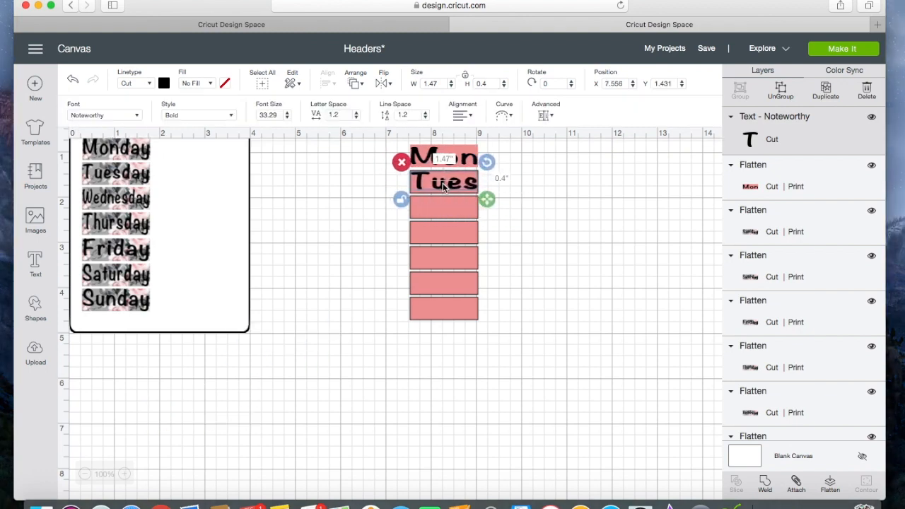
- Center the Tues text on the second pink rectangle and flatten the two together
{"action": "left_click", "coordinate": [372, 185]}
{"action": "left_click", "coordinate": [407, 181]}
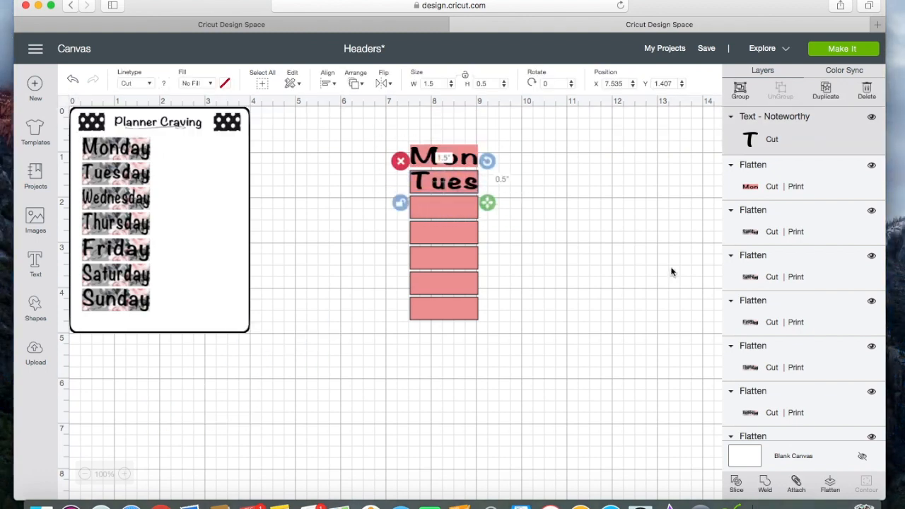
{"action": "left_click", "coordinate": [328, 85]}
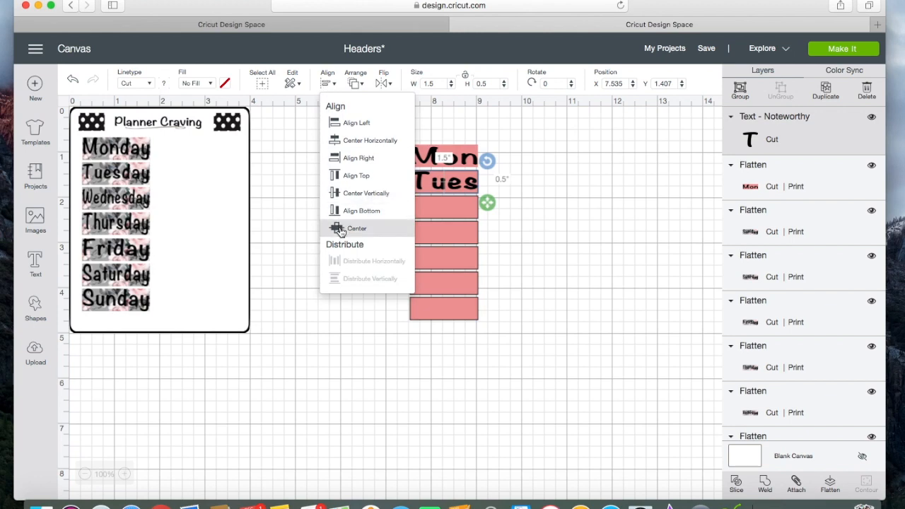
{"action": "left_click", "coordinate": [339, 227]}
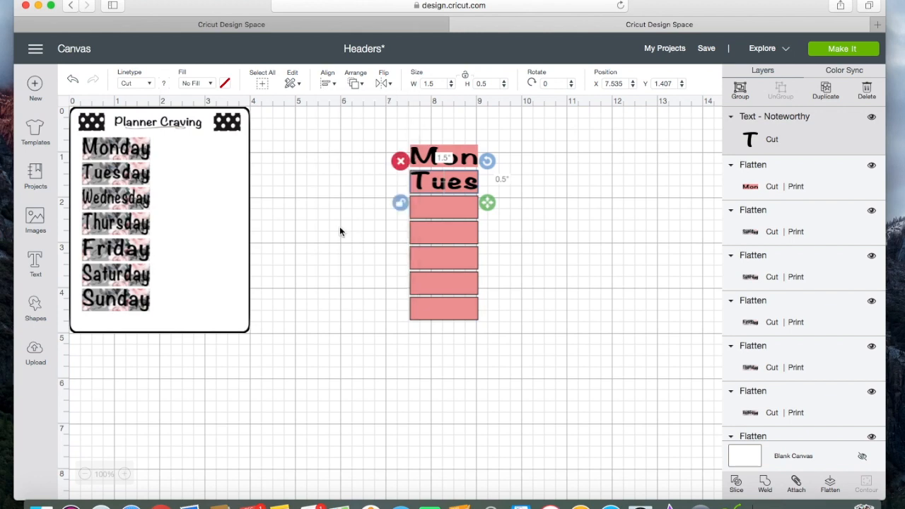
{"action": "left_click", "coordinate": [828, 483]}
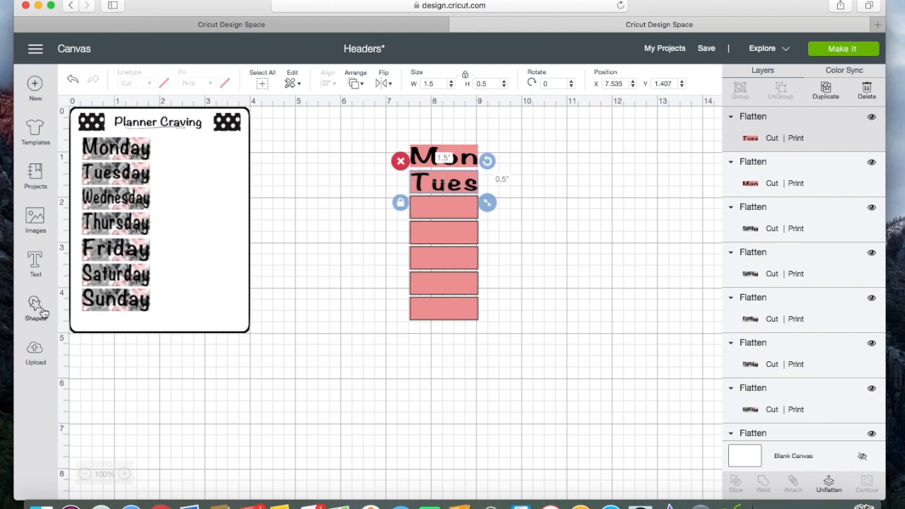
- Add a new text object reading "Weds" to the canvas
{"action": "left_click", "coordinate": [35, 263]}
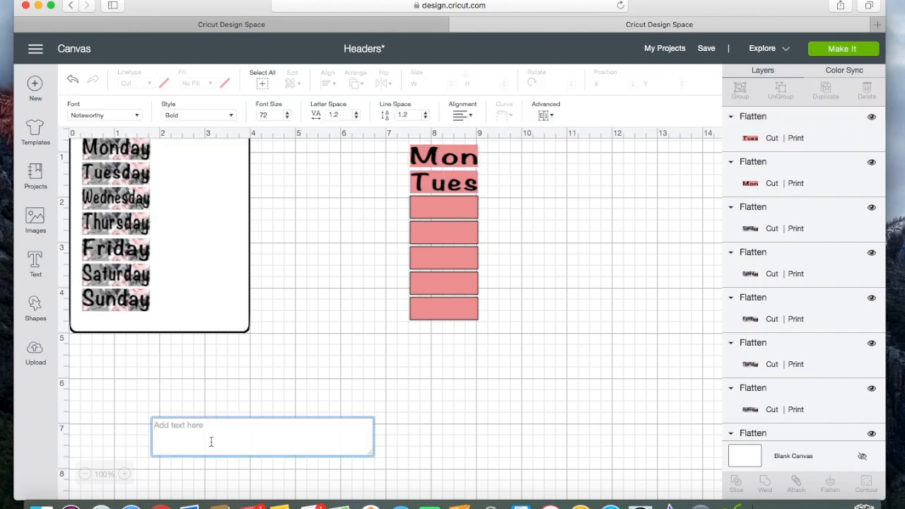
{"action": "type", "text": "Wends"}
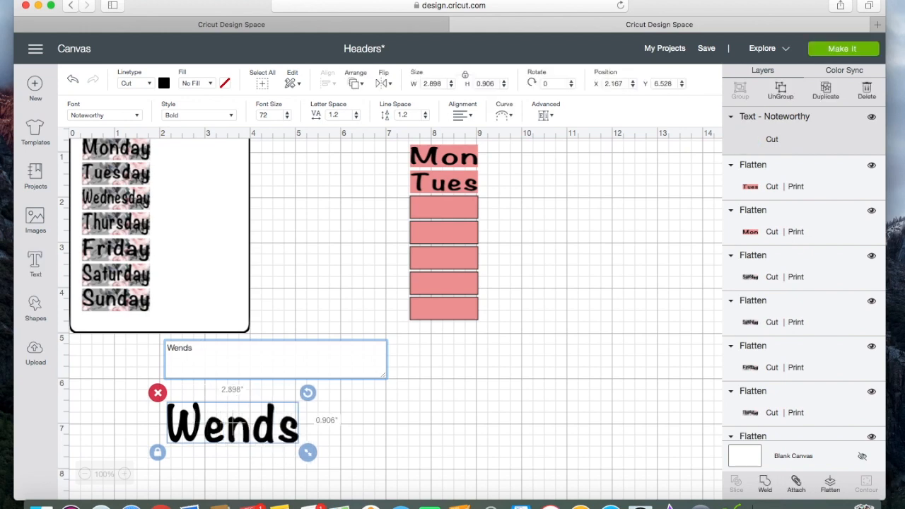
{"action": "key", "text": "BackSpace"}
{"action": "key", "text": "BackSpace"}
{"action": "key", "text": "BackSpace"}
{"action": "type", "text": "d"}
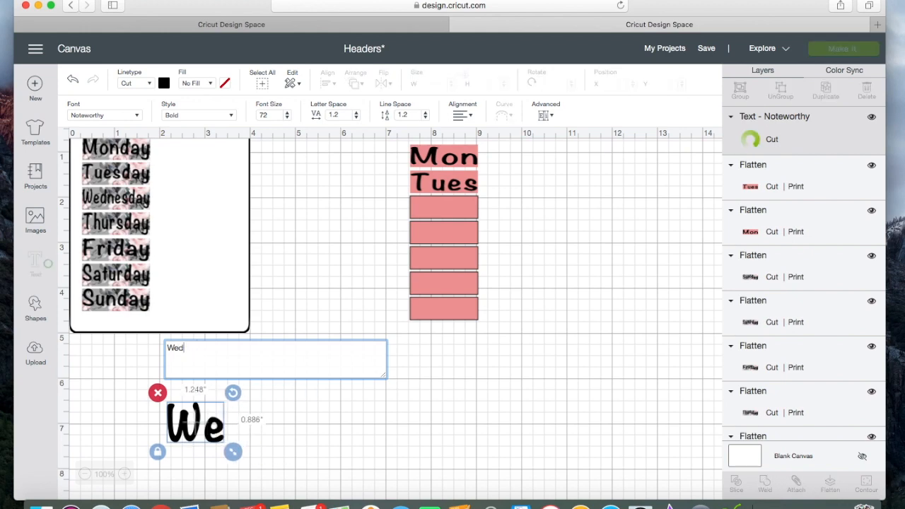
{"action": "type", "text": "n"}
{"action": "key", "text": "BackSpace"}
{"action": "type", "text": "s"}
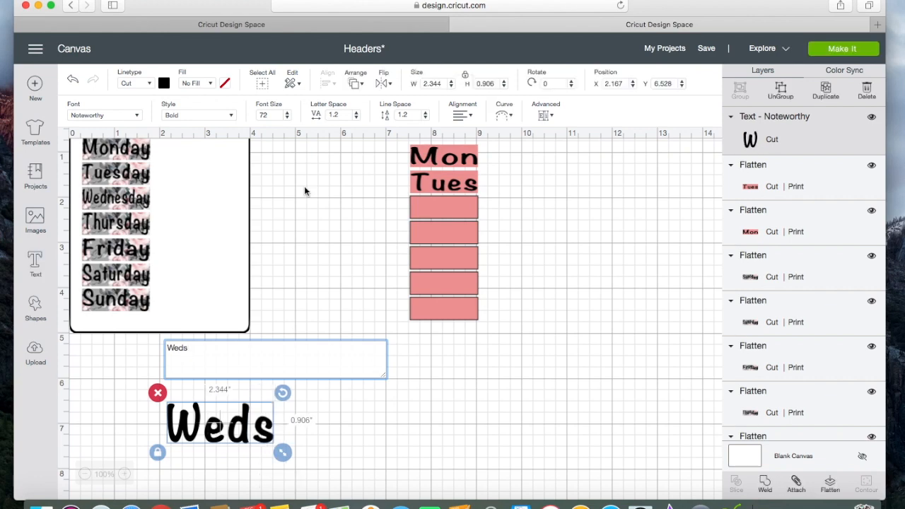
- Resize the Weds text to 1.47 by 0.4 inches with the proportions unlocked and place it over the third pink rectangle
{"action": "left_click", "coordinate": [439, 85]}
{"action": "type", "text": "1.47"}
{"action": "key", "text": "Return"}
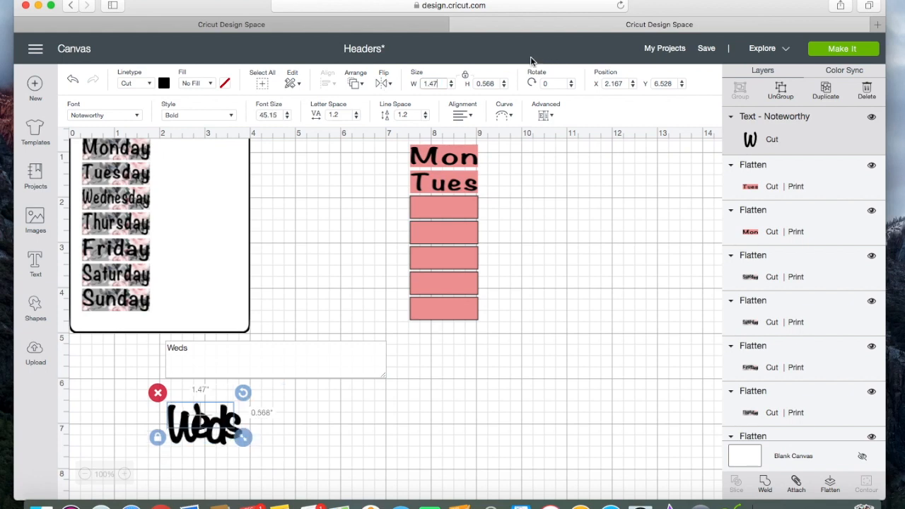
{"action": "left_click", "coordinate": [486, 83]}
{"action": "type", "text": "0.5"}
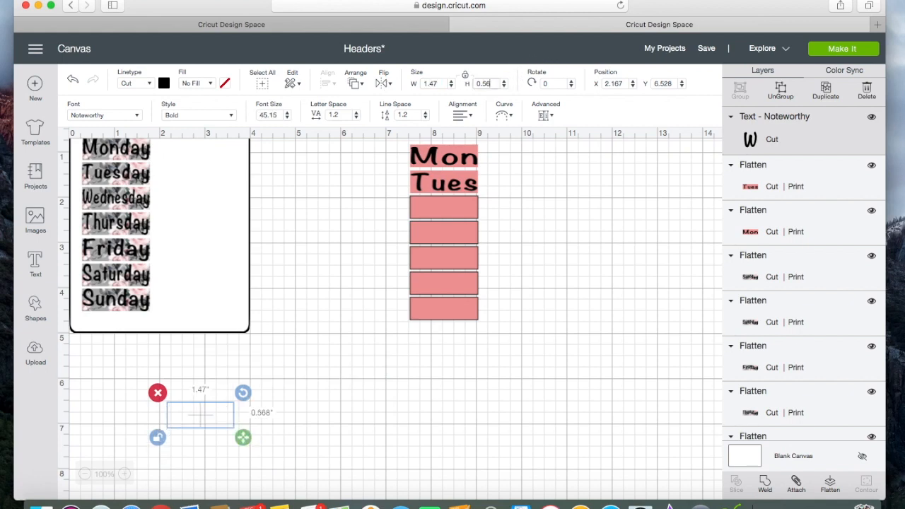
{"action": "key", "text": "Return"}
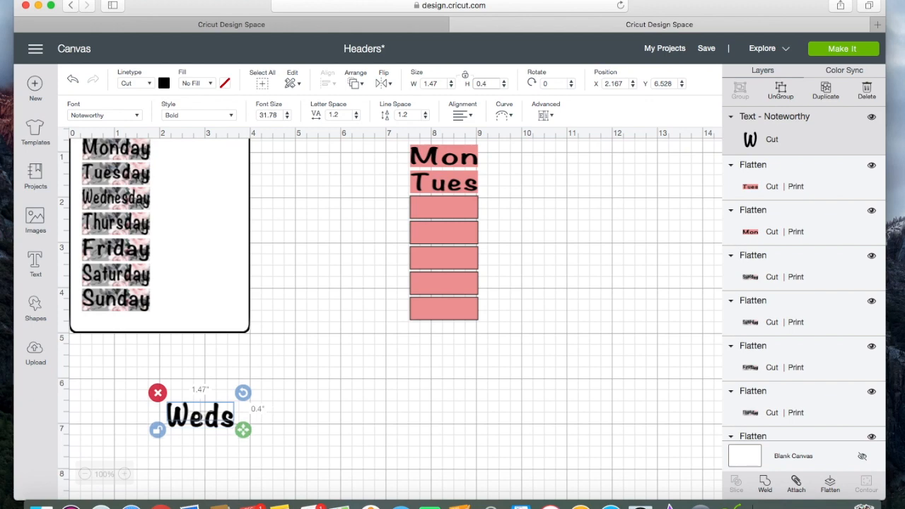
{"action": "left_click", "coordinate": [337, 335]}
{"action": "left_click_drag", "start_coordinate": [218, 419], "coordinate": [458, 211]}
- Center the Weds text on the third pink rectangle and flatten the two together
{"action": "left_click", "coordinate": [362, 214]}
{"action": "left_click", "coordinate": [471, 208]}
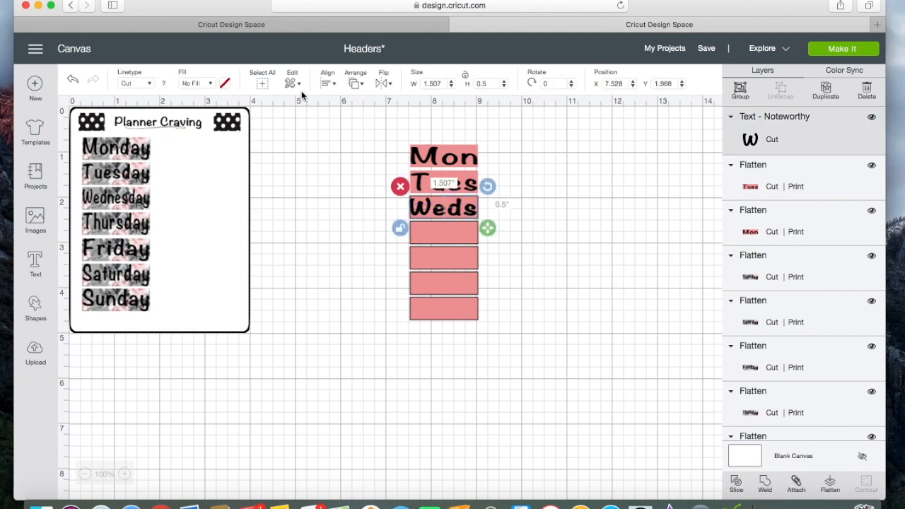
{"action": "left_click", "coordinate": [328, 83]}
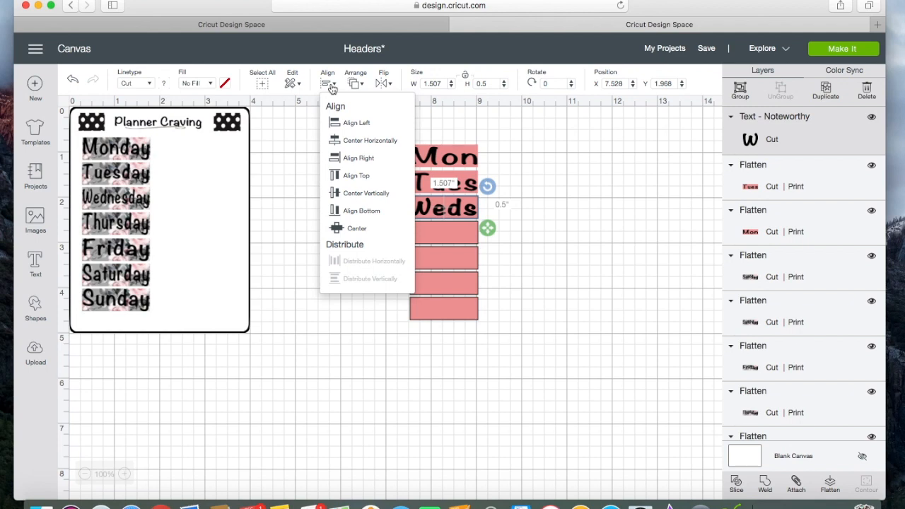
{"action": "left_click", "coordinate": [349, 229]}
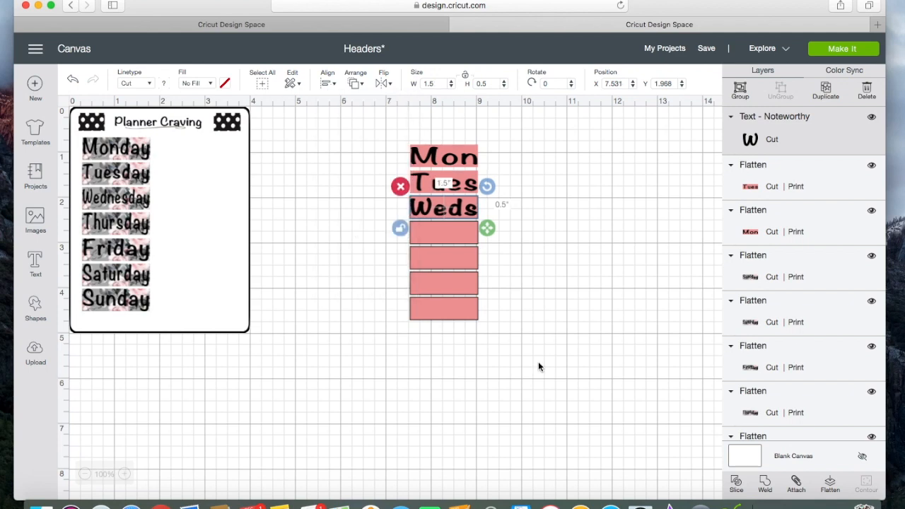
{"action": "left_click", "coordinate": [827, 487]}
{"action": "left_click", "coordinate": [600, 215]}
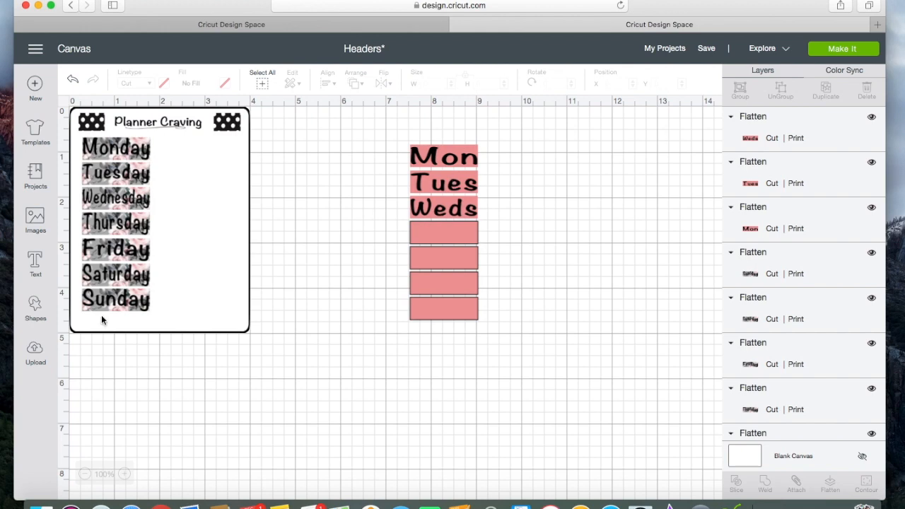
- Add a new text object reading "Thurs" to the canvas
{"action": "left_click", "coordinate": [39, 276]}
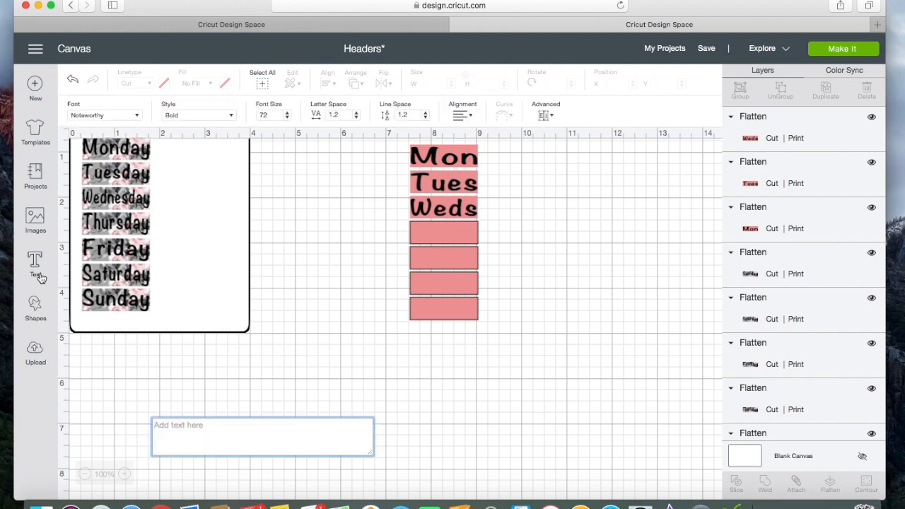
{"action": "type", "text": "Thursday"}
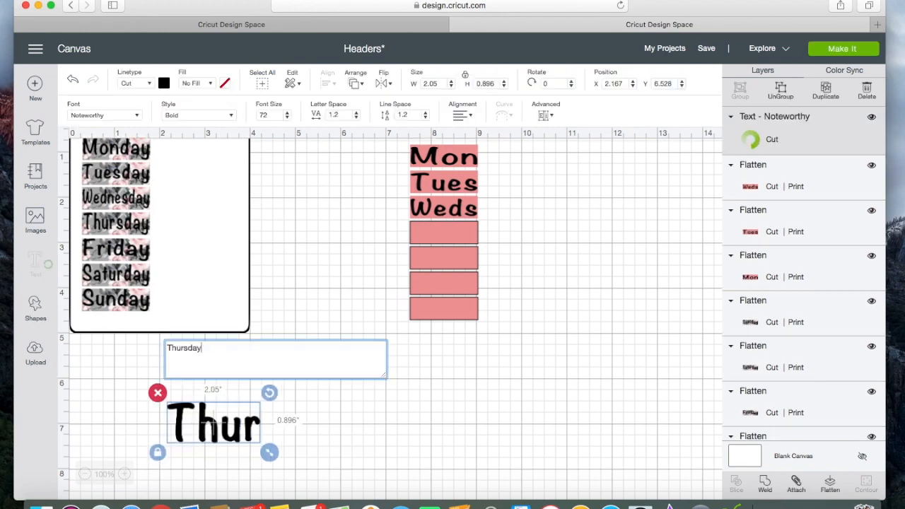
{"action": "key", "text": "BackSpace"}
{"action": "key", "text": "BackSpace"}
{"action": "key", "text": "BackSpace"}
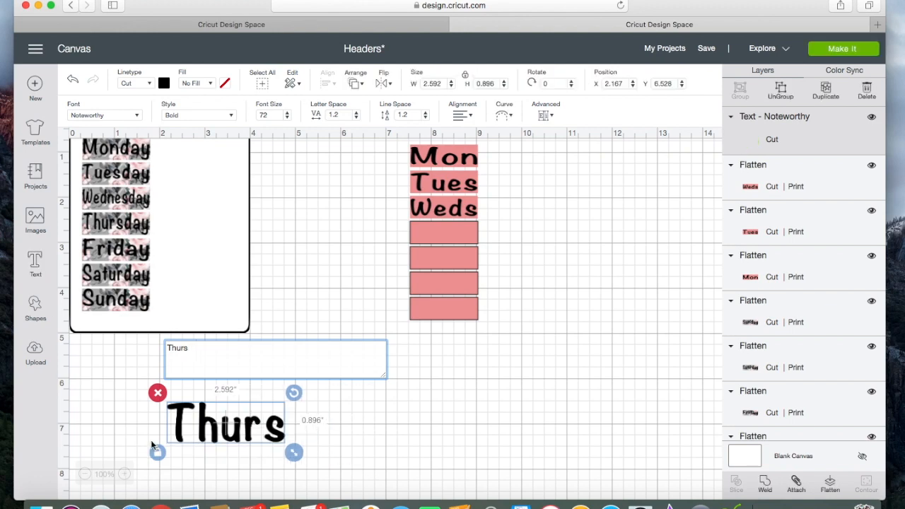
- Set the Thurs text's width to 1.47 inches, change its height to 0.4 inches, and place it over the fourth pink rectangle
{"action": "left_click", "coordinate": [441, 85]}
{"action": "type", "text": "1.47"}
{"action": "key", "text": "Return"}
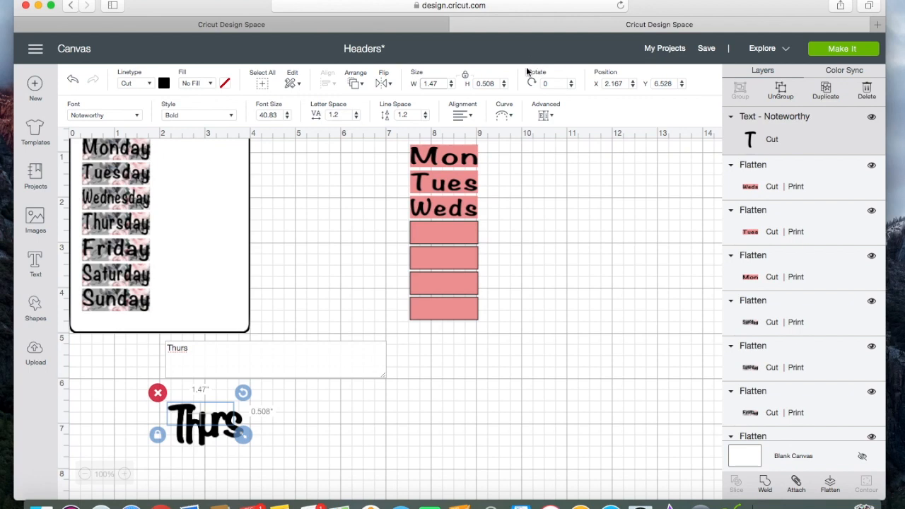
{"action": "left_click", "coordinate": [493, 83]}
{"action": "key", "text": "BackSpace"}
{"action": "key", "text": "BackSpace"}
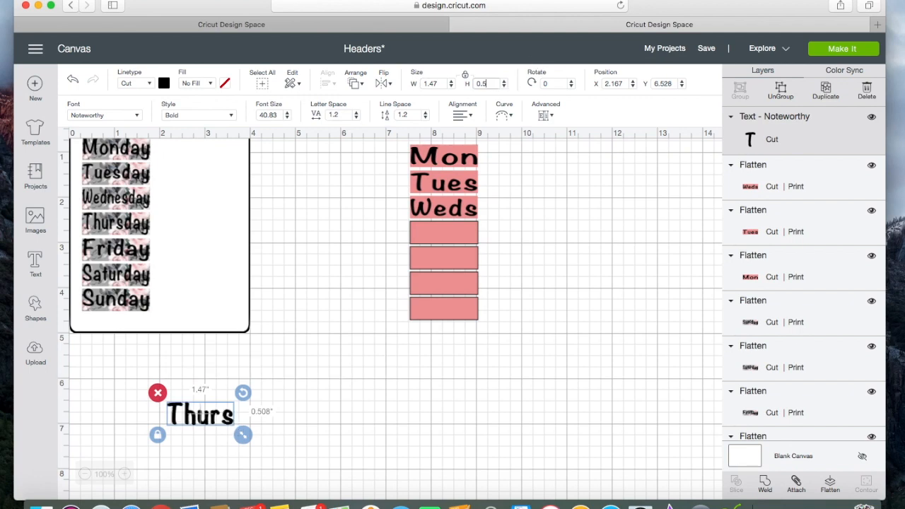
{"action": "type", "text": "4"}
{"action": "key", "text": "Return"}
{"action": "left_click_drag", "start_coordinate": [201, 417], "coordinate": [446, 239]}
- Set the Thurs text's width to 1.147 inches and its height to 0.4 inches, unlocking its proportions
{"action": "left_click", "coordinate": [445, 84]}
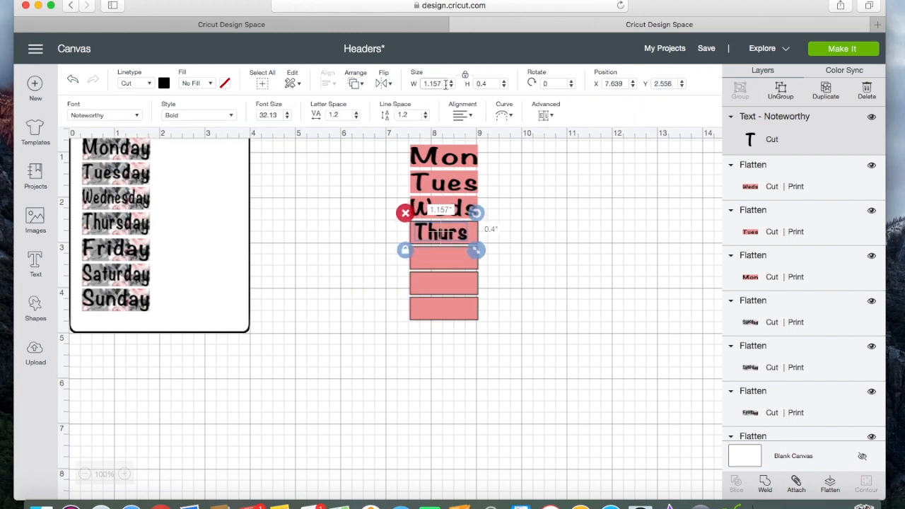
{"action": "type", "text": "1.147"}
{"action": "left_click", "coordinate": [466, 74]}
{"action": "double_click", "coordinate": [485, 84]}
{"action": "type", "text": "0.4"}
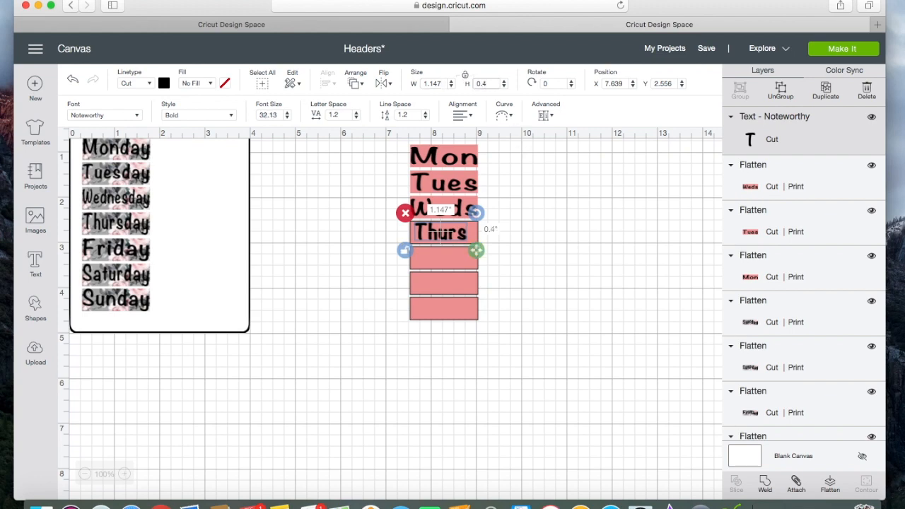
{"action": "left_click", "coordinate": [535, 199]}
{"action": "left_click", "coordinate": [454, 236]}
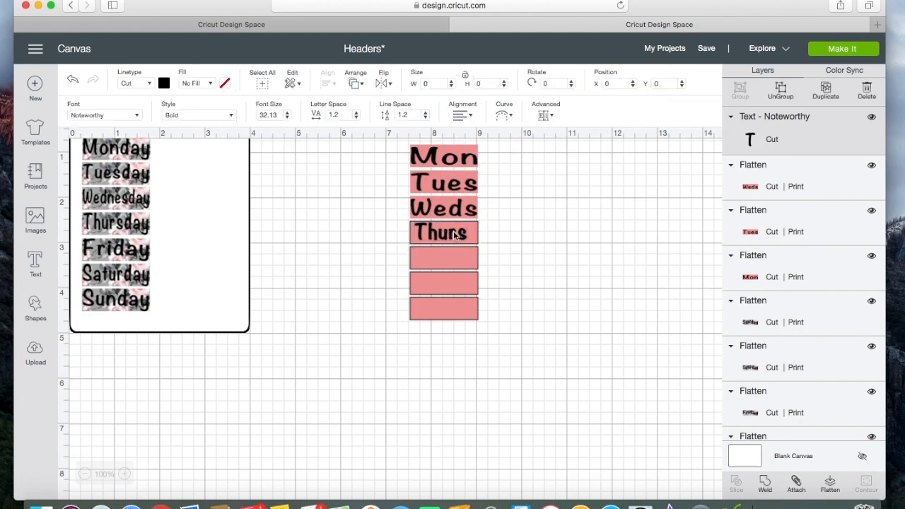
{"action": "left_click", "coordinate": [366, 235]}
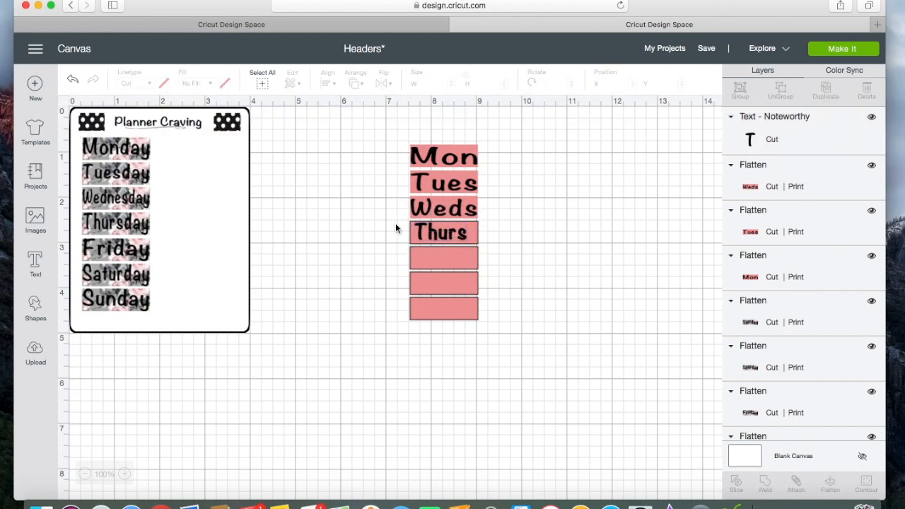
- Center the Thurs text on the fourth pink rectangle and flatten the two together
{"action": "left_click", "coordinate": [461, 240]}
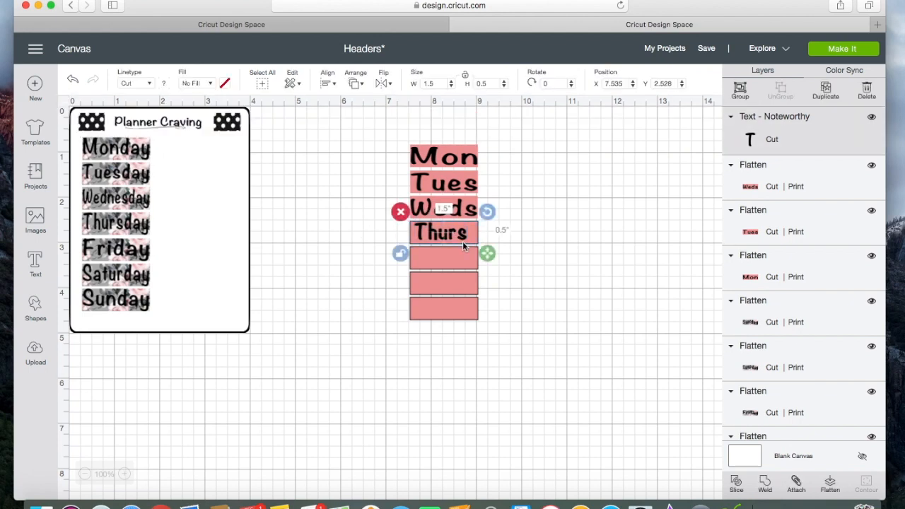
{"action": "left_click", "coordinate": [382, 231]}
{"action": "left_click", "coordinate": [427, 232]}
{"action": "left_click_drag", "start_coordinate": [468, 250], "coordinate": [416, 227]}
{"action": "left_click", "coordinate": [507, 236]}
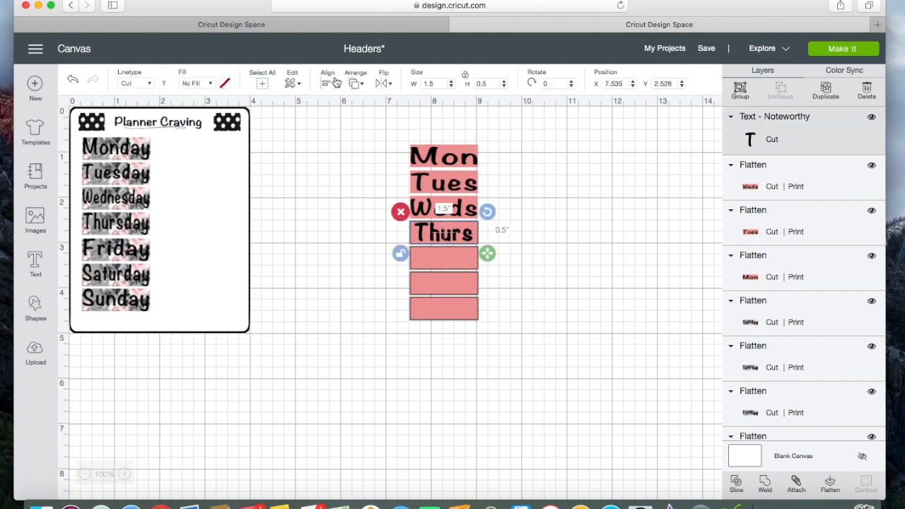
{"action": "left_click", "coordinate": [329, 85]}
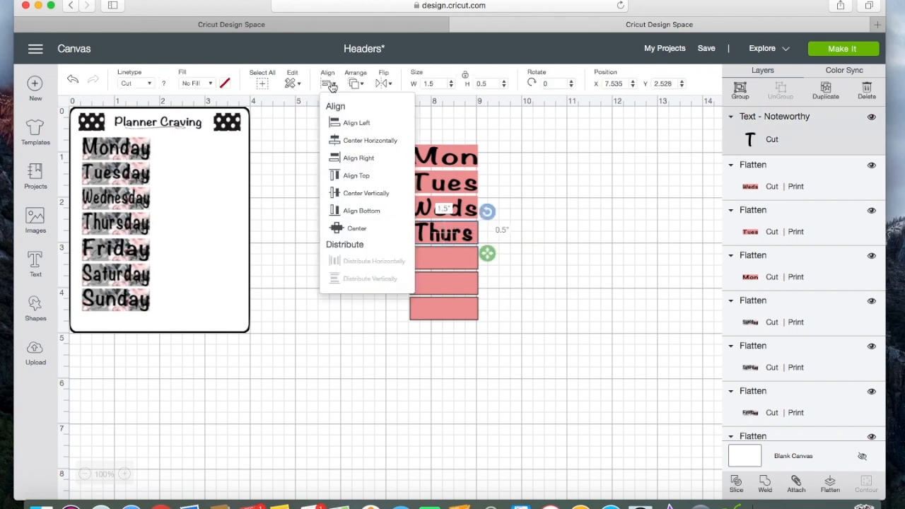
{"action": "left_click", "coordinate": [354, 229]}
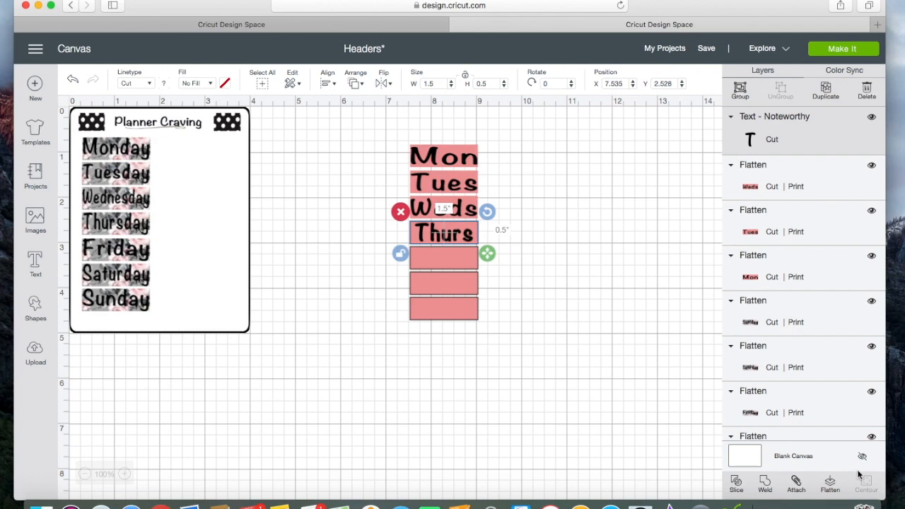
{"action": "left_click", "coordinate": [831, 485]}
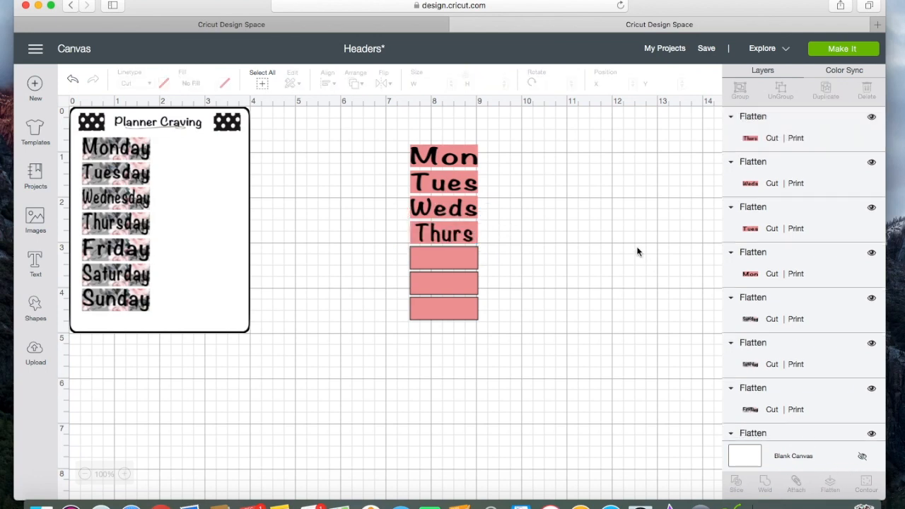
- Add a new text object reading "Fri" and set its width to 1.47 inches
{"action": "left_click", "coordinate": [35, 263]}
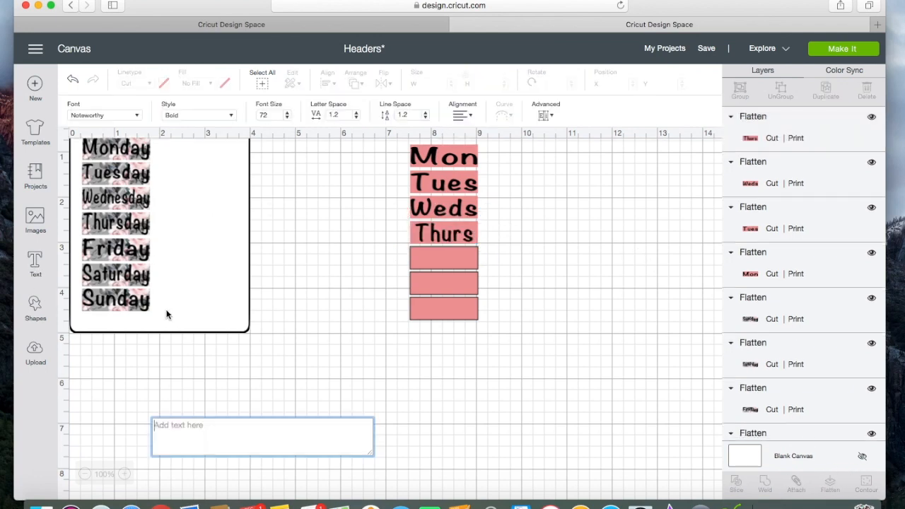
{"action": "type", "text": "Fri"}
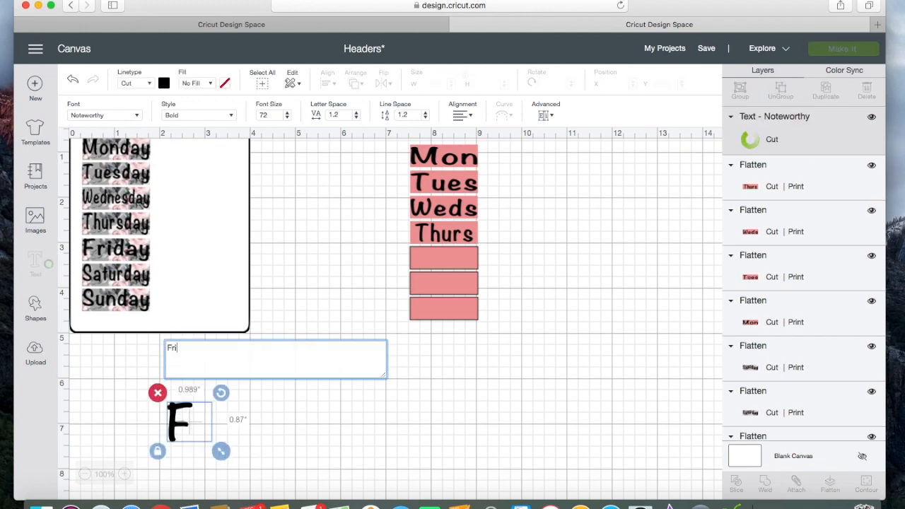
{"action": "left_click", "coordinate": [437, 84]}
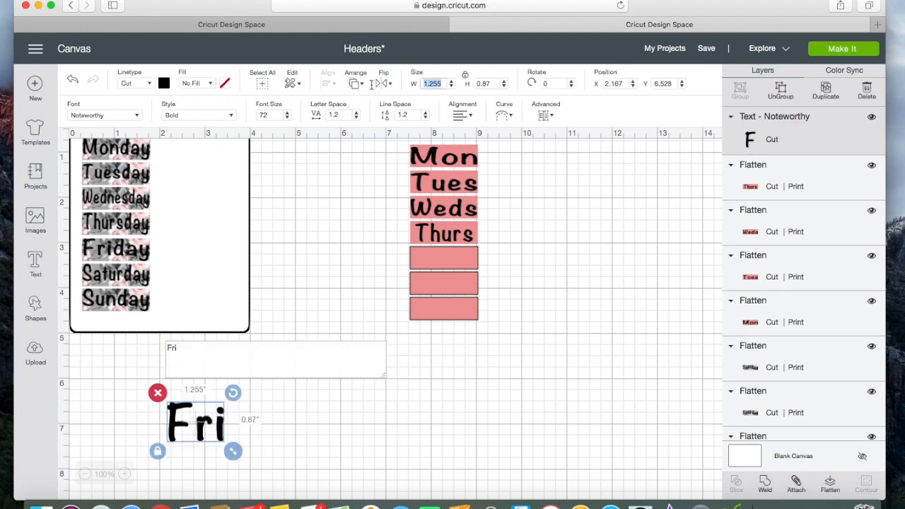
{"action": "type", "text": "1.47"}
{"action": "key", "text": "Return"}
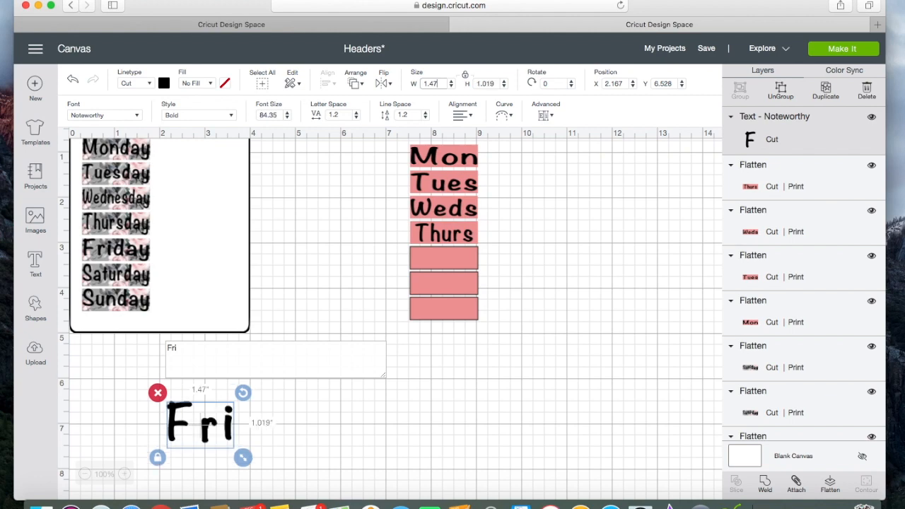
- Unlock the Fri text's proportions, set its height to 0.4 inches, and place it over the fifth pink rectangle
{"action": "left_click", "coordinate": [467, 79]}
{"action": "left_click", "coordinate": [462, 83]}
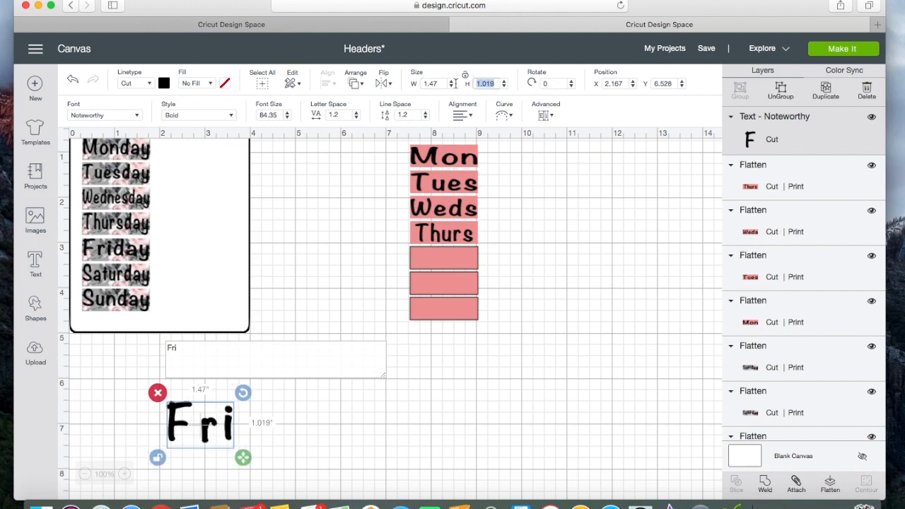
{"action": "key", "text": "BackSpace"}
{"action": "type", "text": ".4"}
{"action": "key", "text": "Return"}
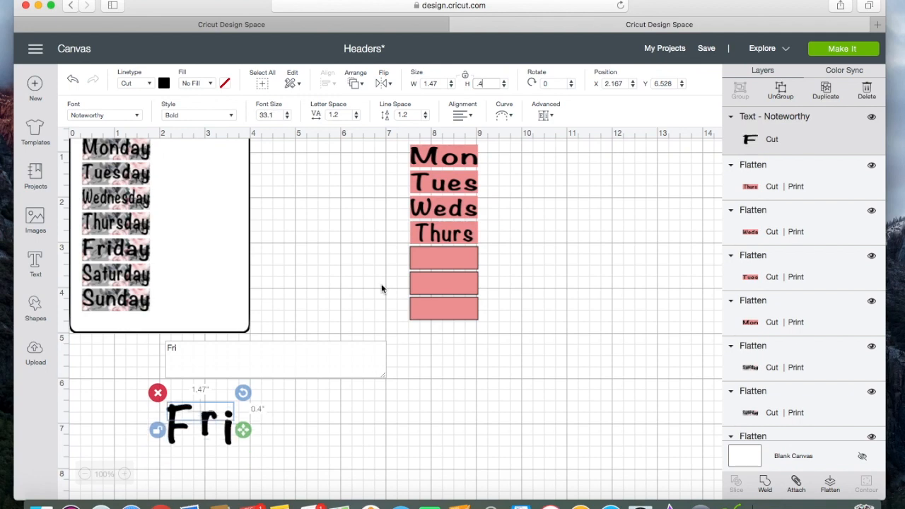
{"action": "left_click", "coordinate": [333, 289]}
{"action": "left_click_drag", "start_coordinate": [209, 420], "coordinate": [451, 262]}
{"action": "left_click", "coordinate": [530, 248]}
{"action": "left_click", "coordinate": [453, 263]}
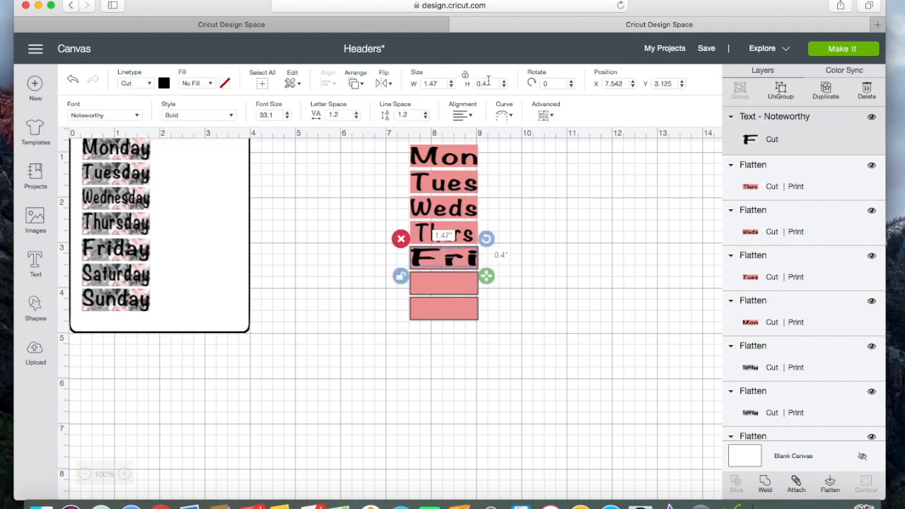
- Set the Fri text's height to 0.3 inches and its width to 1.4 inches
{"action": "left_click", "coordinate": [488, 83]}
{"action": "type", "text": "3"}
{"action": "key", "text": "Return"}
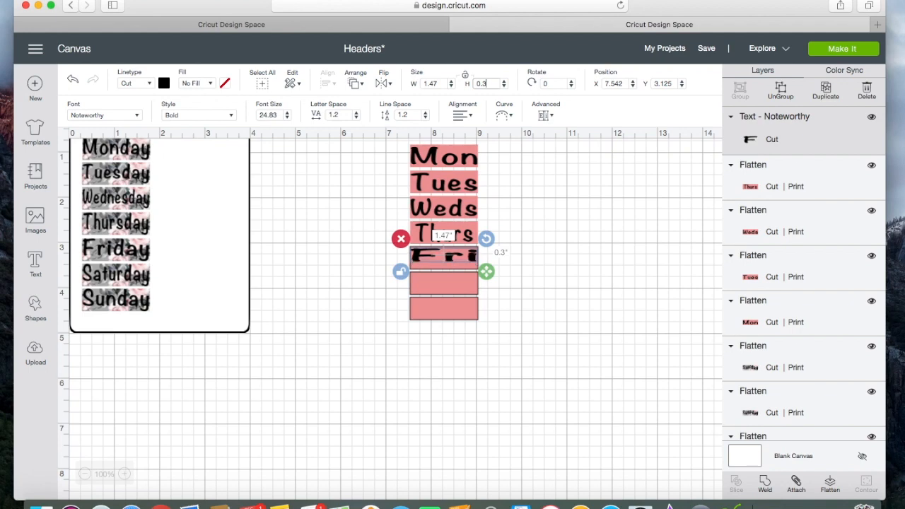
{"action": "left_click", "coordinate": [433, 83]}
{"action": "type", "text": "14"}
{"action": "key", "text": "Return"}
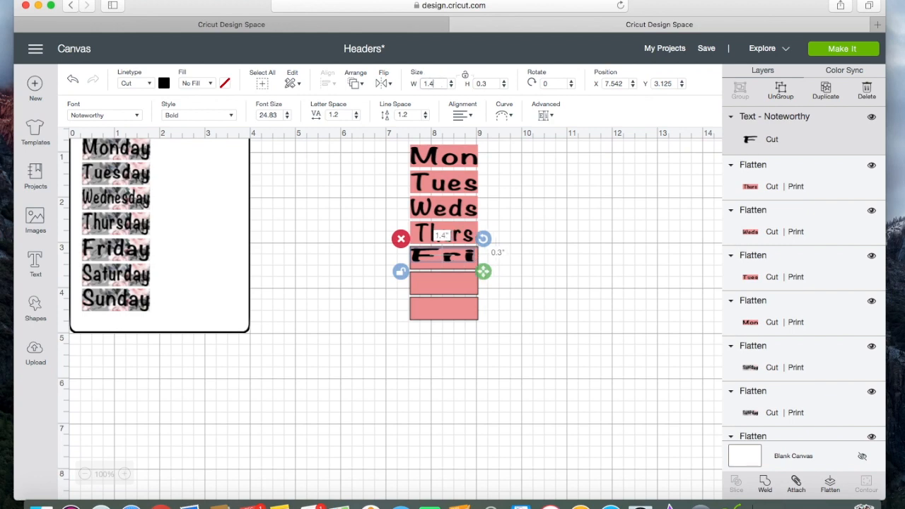
- Select the Fri text with the fifth pink rectangle and center them on each other
{"action": "left_click", "coordinate": [539, 224]}
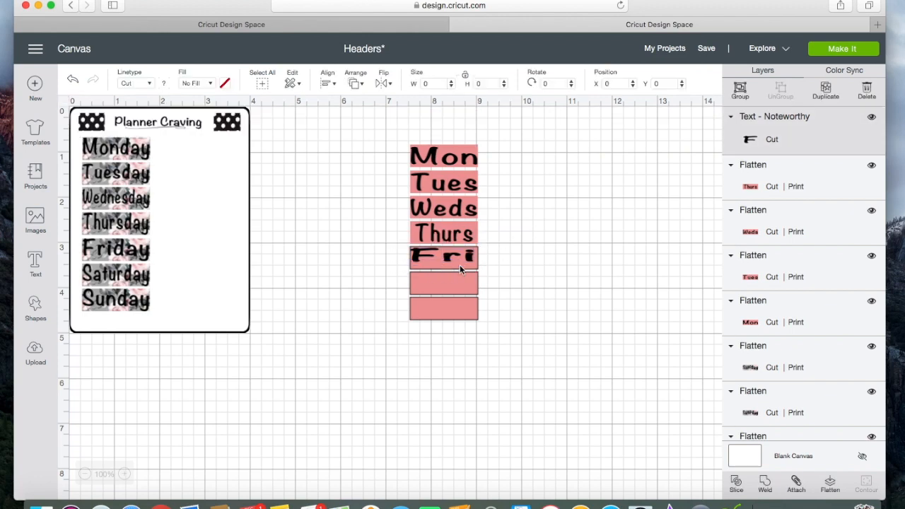
{"action": "left_click", "coordinate": [460, 268]}
{"action": "left_click", "coordinate": [328, 82]}
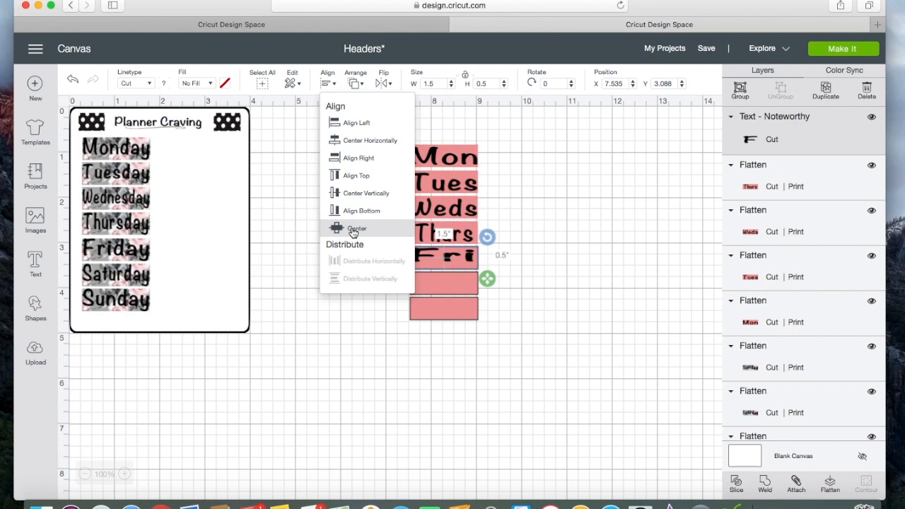
{"action": "left_click", "coordinate": [353, 230]}
{"action": "left_click", "coordinate": [555, 303]}
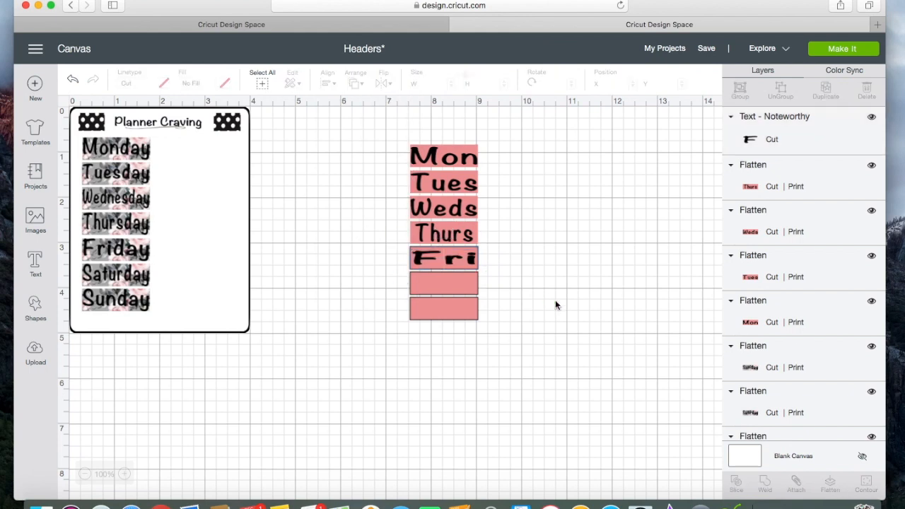
- Set the Fri text's width to 1.3 inches and reduce it further to 1.2 inches
{"action": "left_click", "coordinate": [426, 259]}
{"action": "left_click", "coordinate": [445, 84]}
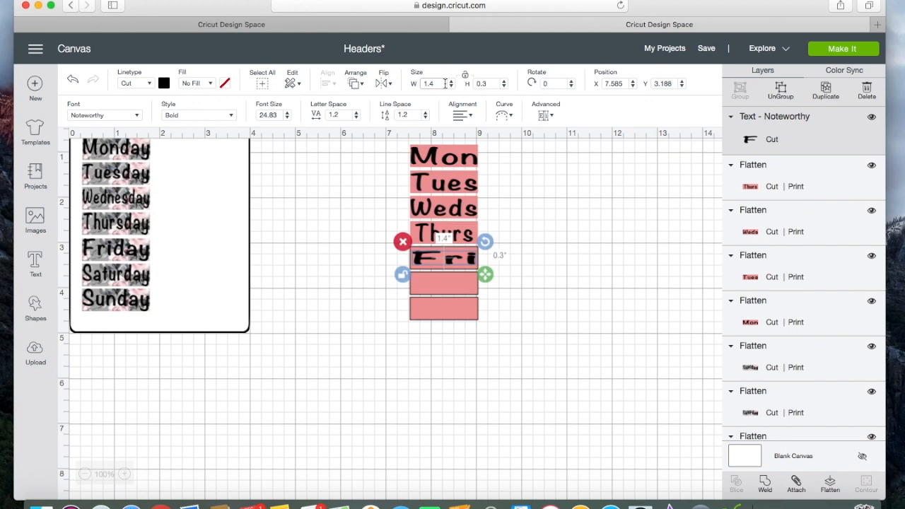
{"action": "type", "text": "3"}
{"action": "key", "text": "Return"}
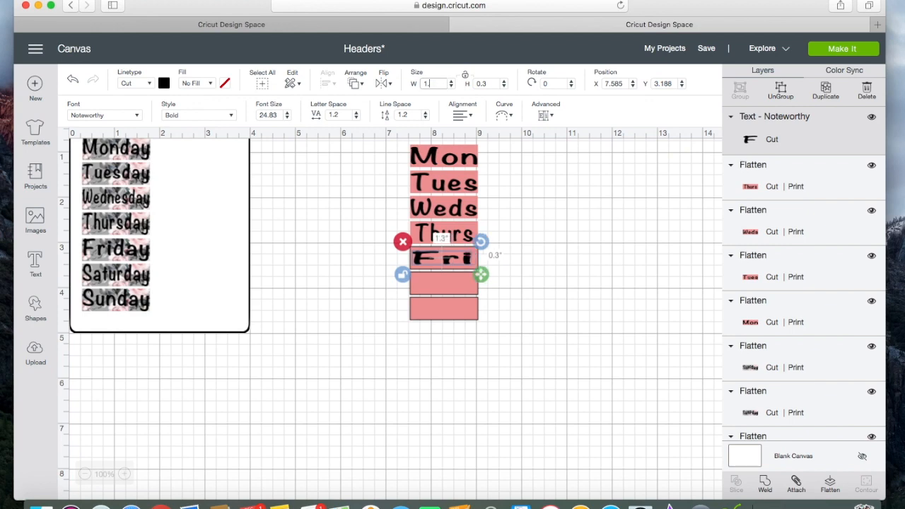
{"action": "key", "text": "BackSpace"}
{"action": "type", "text": "2"}
{"action": "key", "text": "Return"}
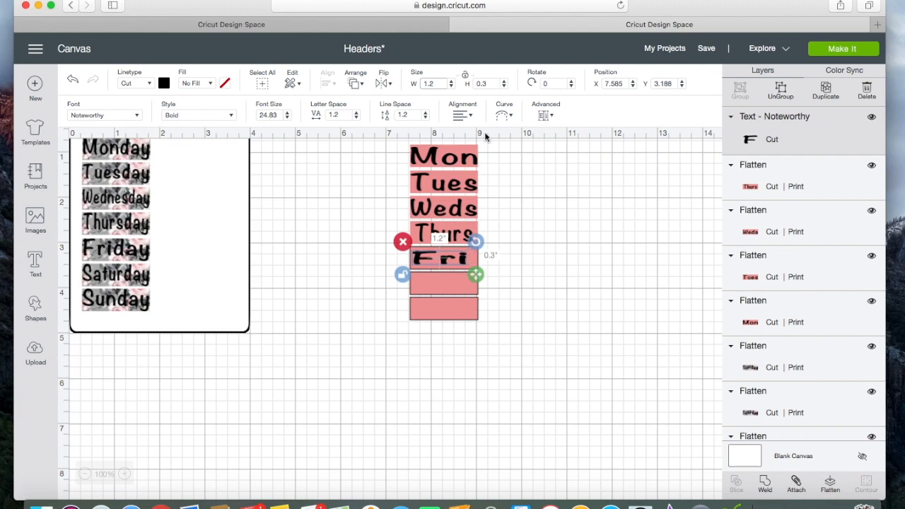
- Center the 1.2-inch-wide Fri text on the fifth pink rectangle and flatten the two together
{"action": "left_click_drag", "start_coordinate": [503, 267], "coordinate": [406, 255]}
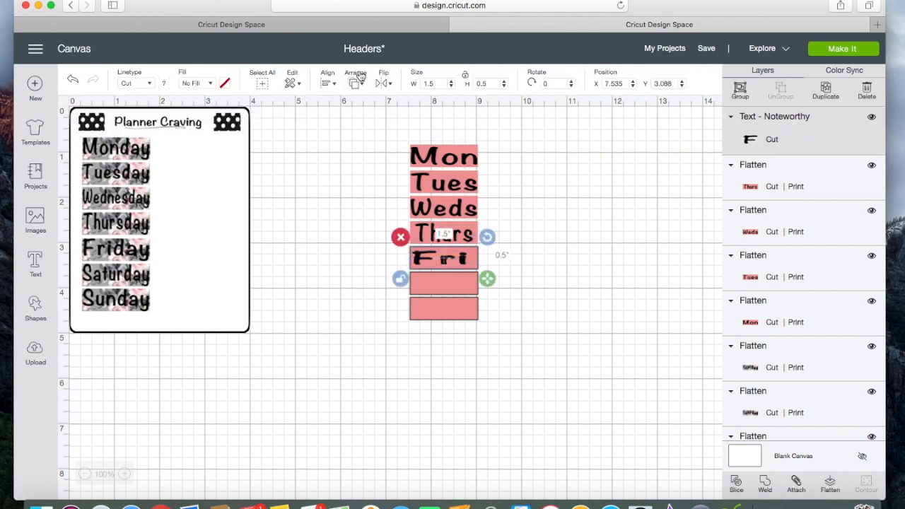
{"action": "left_click", "coordinate": [331, 89]}
{"action": "left_click", "coordinate": [359, 228]}
{"action": "left_click", "coordinate": [830, 485]}
{"action": "left_click", "coordinate": [619, 290]}
- Add a new text object reading "Sat" and set its width to 1.47 inches
{"action": "left_click", "coordinate": [34, 265]}
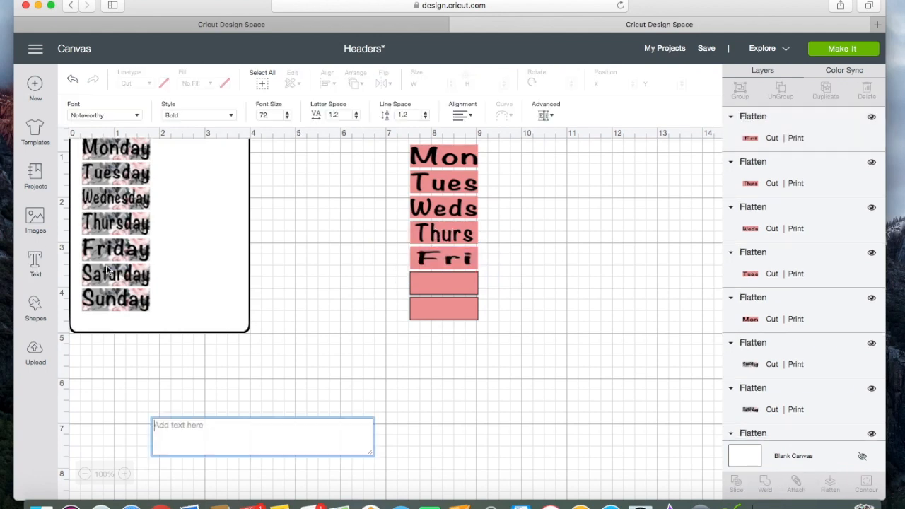
{"action": "type", "text": "Sat"}
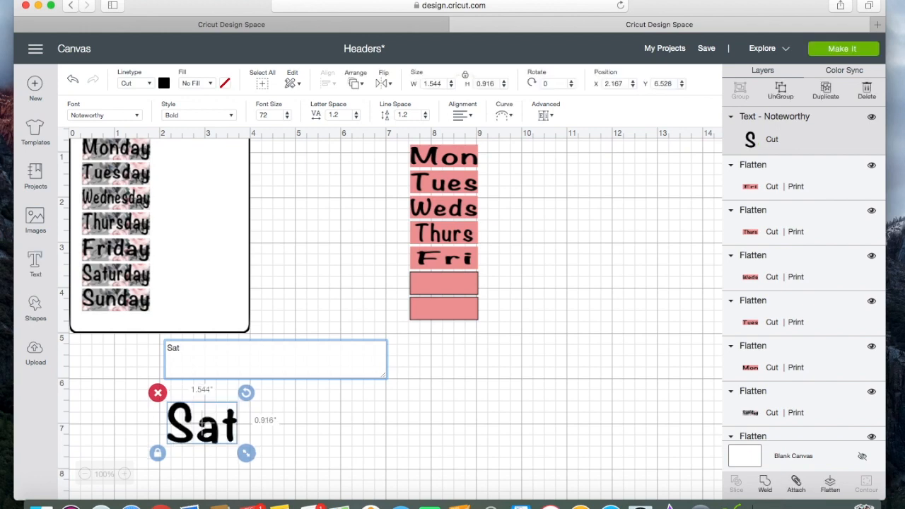
{"action": "left_click_drag", "start_coordinate": [444, 83], "coordinate": [407, 82]}
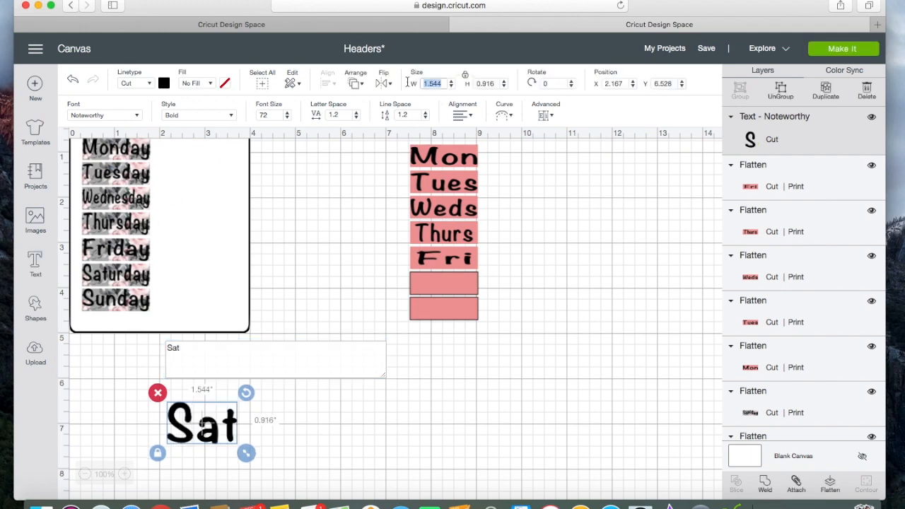
{"action": "type", "text": "1."}
{"action": "type", "text": "7"}
{"action": "key", "text": "Return"}
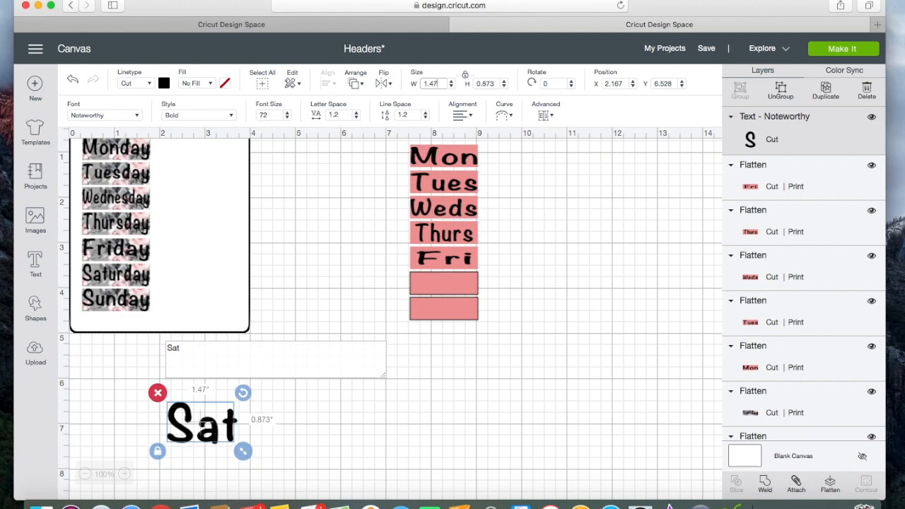
- Unlock the Sat text's proportions, set its height to 0.5 inches, and place it over the sixth pink rectangle
{"action": "double_click", "coordinate": [497, 83]}
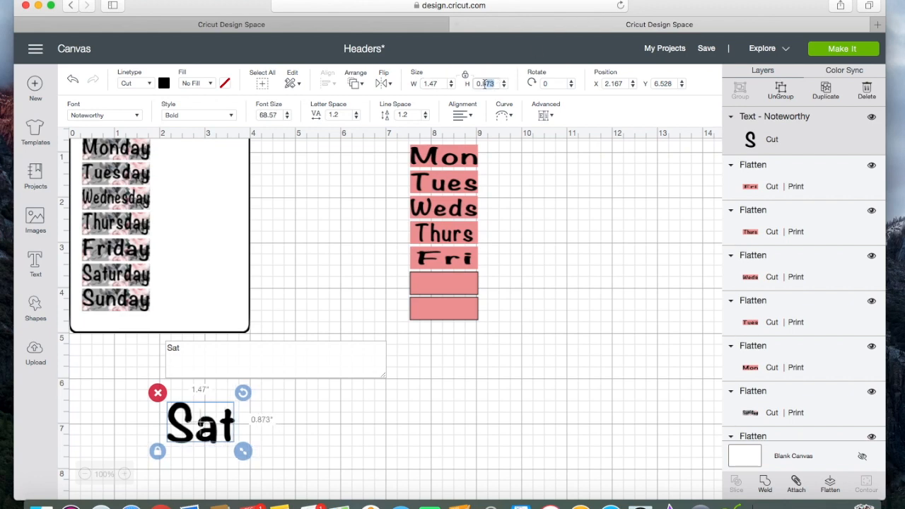
{"action": "left_click", "coordinate": [466, 75]}
{"action": "left_click_drag", "start_coordinate": [496, 84], "coordinate": [484, 83]}
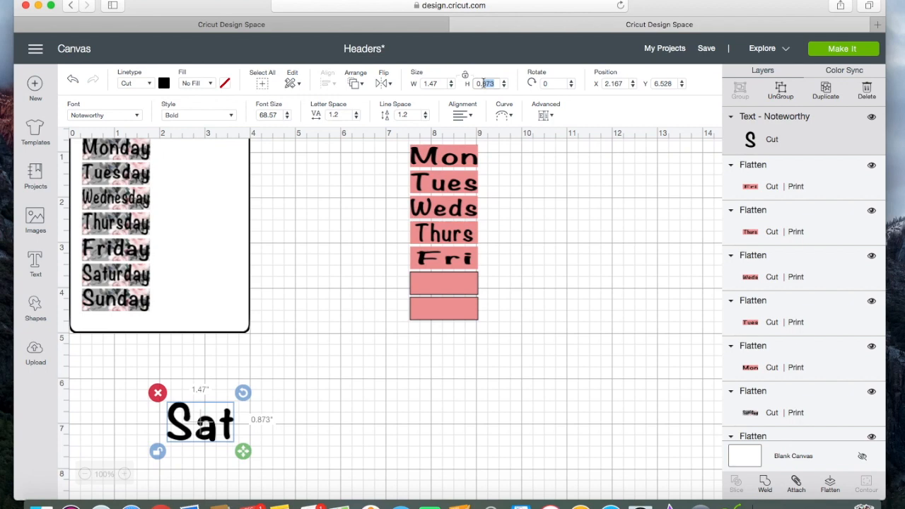
{"action": "type", "text": "5"}
{"action": "key", "text": "Return"}
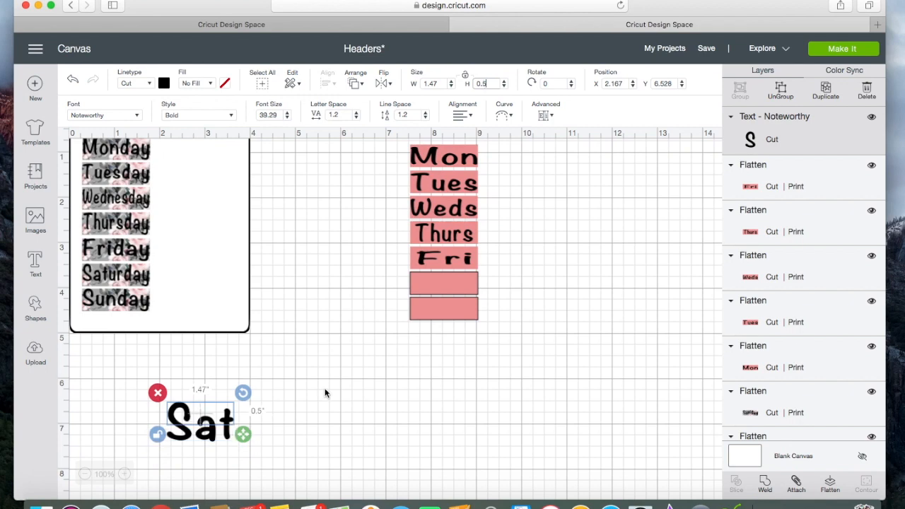
{"action": "left_click_drag", "start_coordinate": [217, 423], "coordinate": [460, 290]}
- Set the Sat text's height to 0.4 inches and nudge it down within the sixth pink rectangle
{"action": "left_click", "coordinate": [487, 83]}
{"action": "key", "text": "BackSpace"}
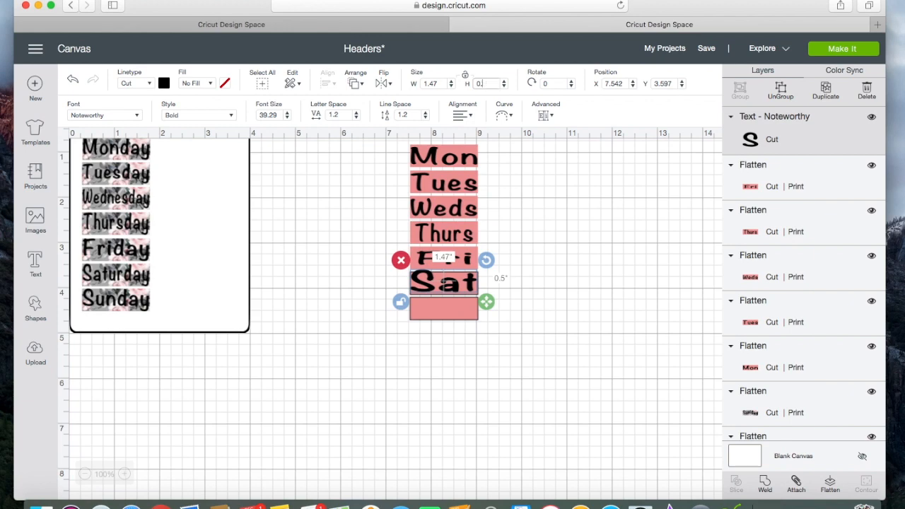
{"action": "type", "text": "4"}
{"action": "key", "text": "Return"}
{"action": "left_click_drag", "start_coordinate": [452, 284], "coordinate": [451, 288]}
- Center the Sat text on the sixth pink rectangle and flatten the two together
{"action": "left_click_drag", "start_coordinate": [506, 289], "coordinate": [420, 279]}
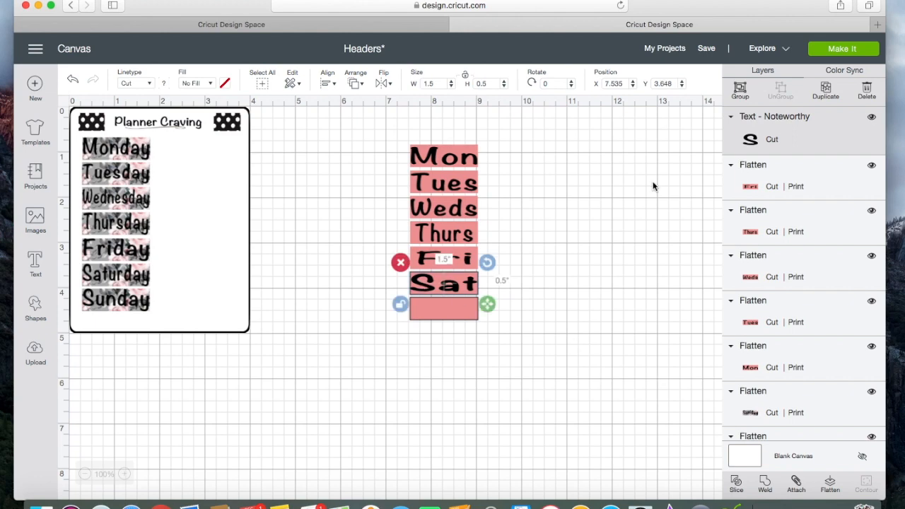
{"action": "left_click", "coordinate": [329, 84]}
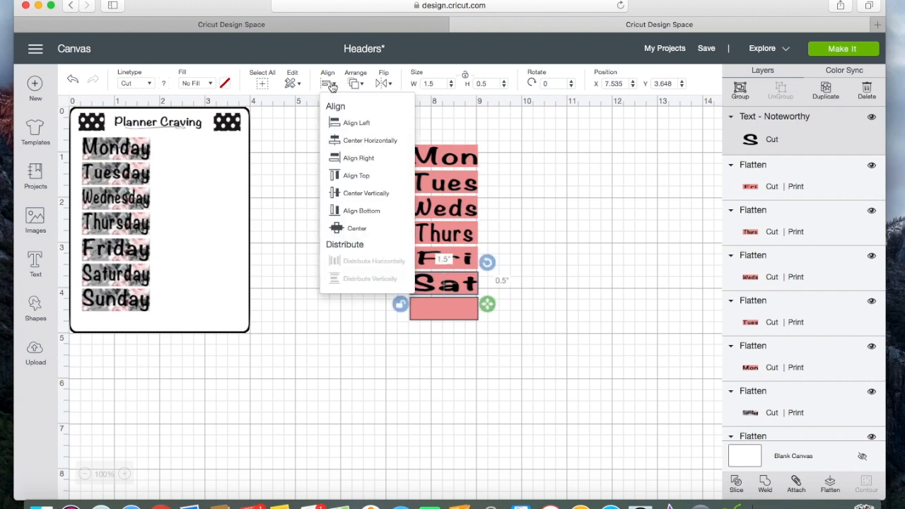
{"action": "left_click", "coordinate": [362, 230]}
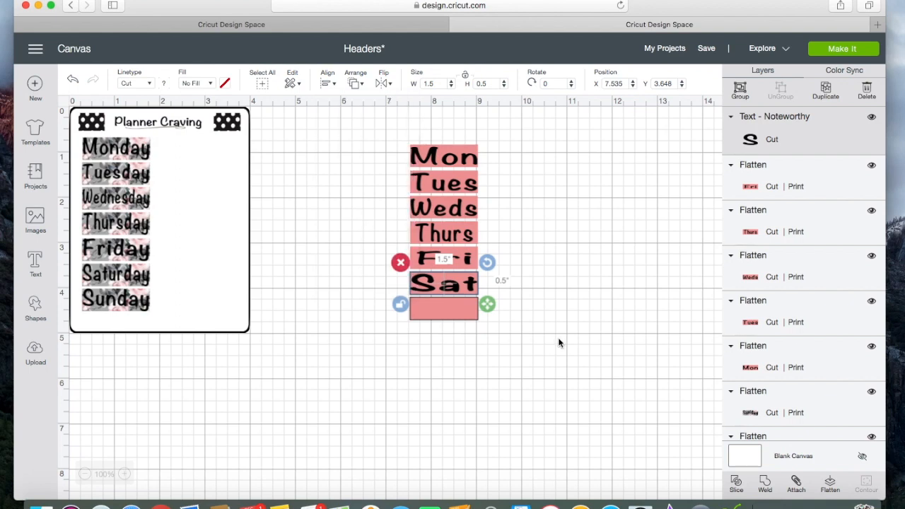
{"action": "left_click", "coordinate": [829, 484]}
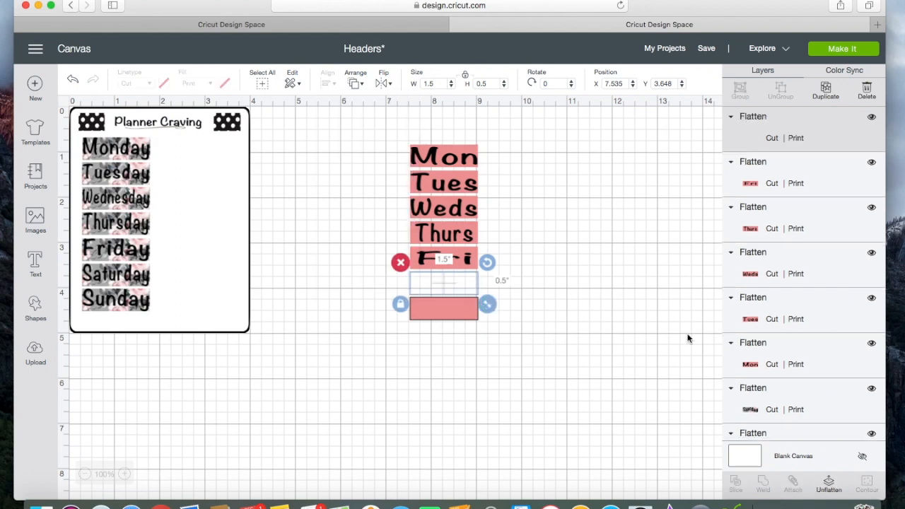
{"action": "left_click", "coordinate": [614, 253]}
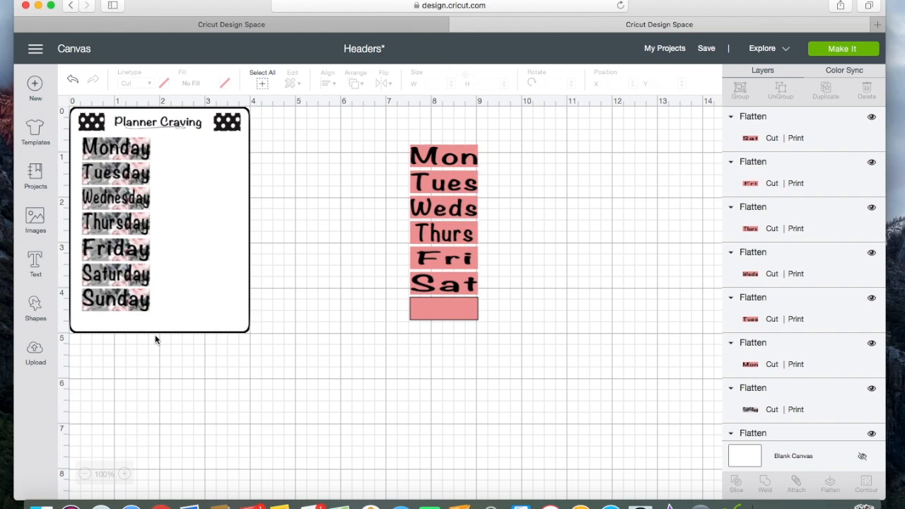
- Add a new text object reading "Sun" to the canvas
{"action": "left_click", "coordinate": [35, 263]}
{"action": "type", "text": "Sun"}
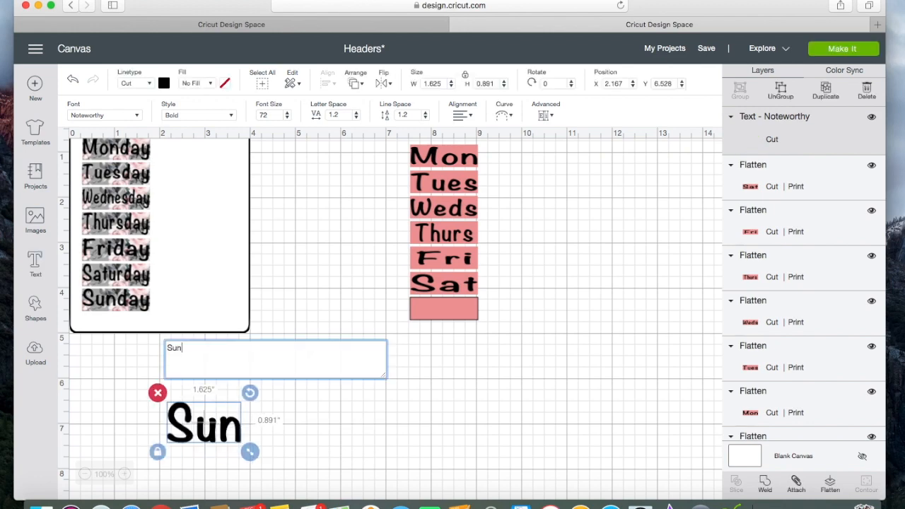
- Resize the Sun text to 1.47 inches wide and 0.4 inches high with its proportions unlocked
{"action": "left_click", "coordinate": [442, 83]}
{"action": "type", "text": "1"}
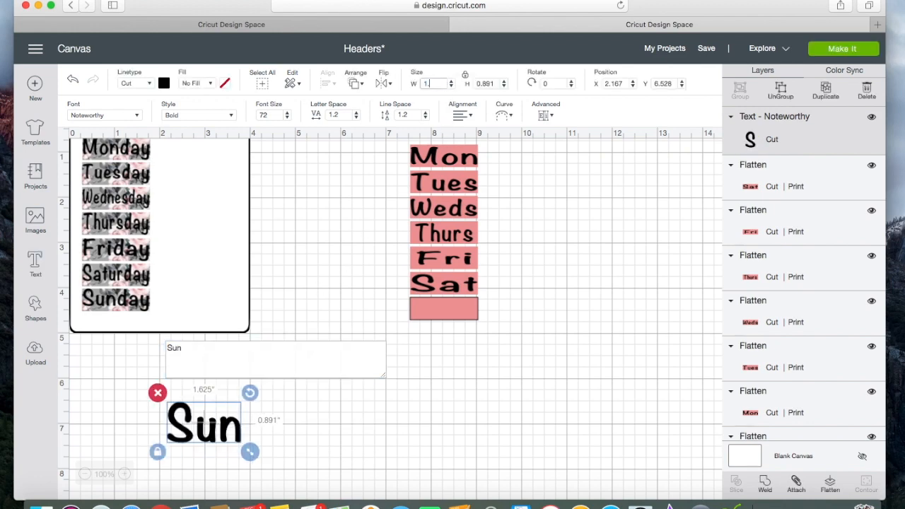
{"action": "type", "text": ".47"}
{"action": "key", "text": "Return"}
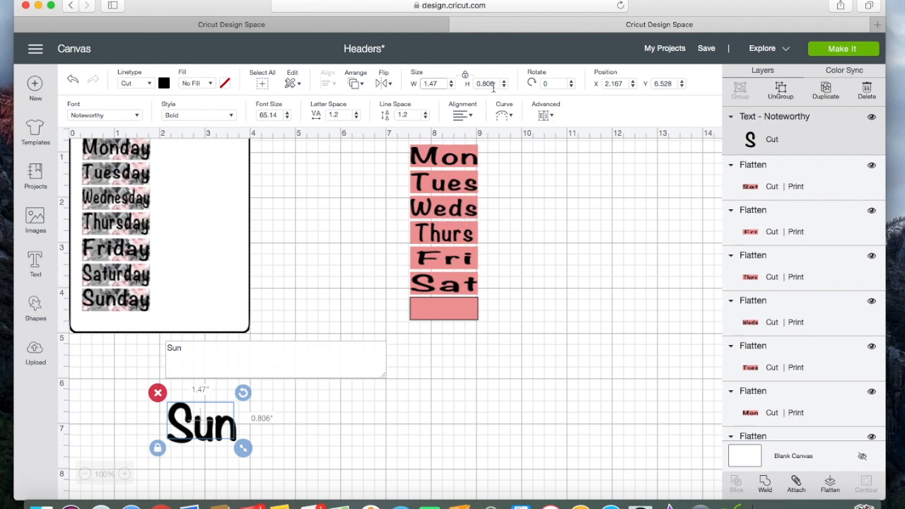
{"action": "left_click", "coordinate": [465, 75]}
{"action": "left_click", "coordinate": [483, 84]}
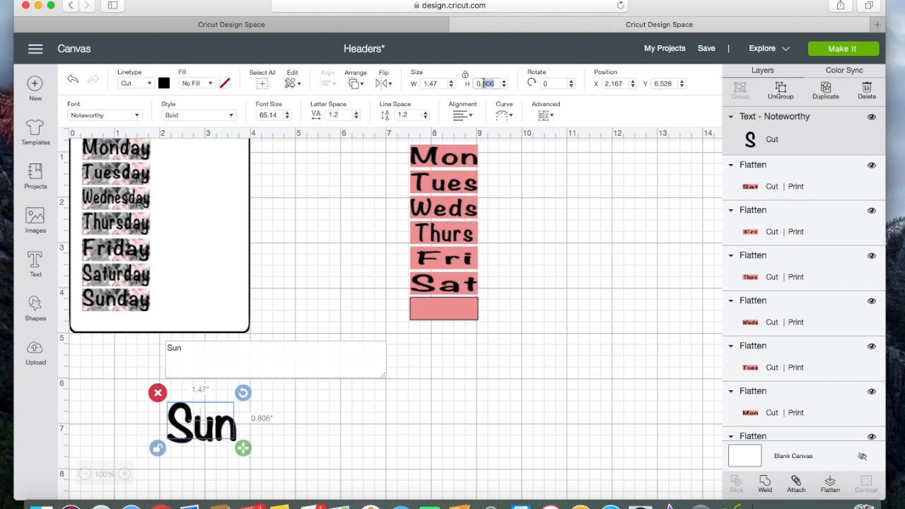
{"action": "type", "text": ".4"}
{"action": "key", "text": "Return"}
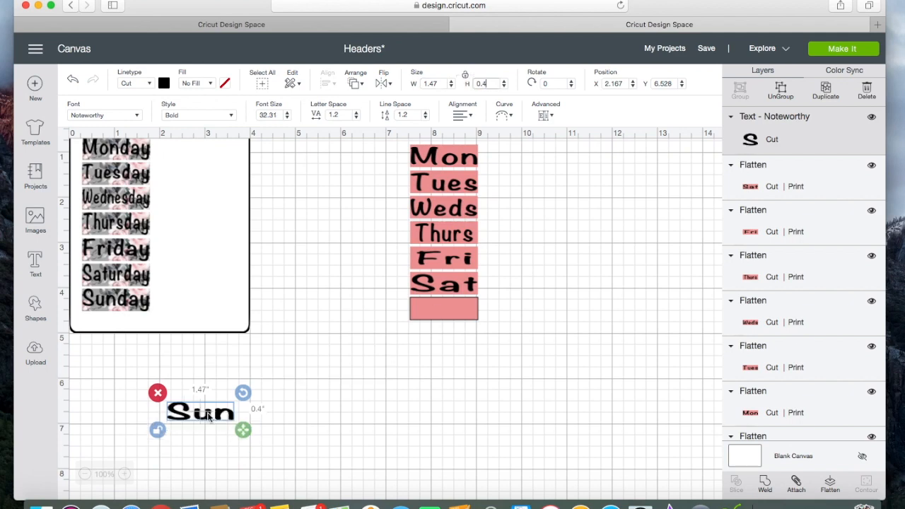
- Place the Sun text over the seventh pink rectangle and flatten the two together
{"action": "left_click_drag", "start_coordinate": [222, 409], "coordinate": [453, 318]}
{"action": "left_click", "coordinate": [387, 312]}
{"action": "left_click_drag", "start_coordinate": [386, 307], "coordinate": [502, 307]}
{"action": "left_click", "coordinate": [830, 482]}
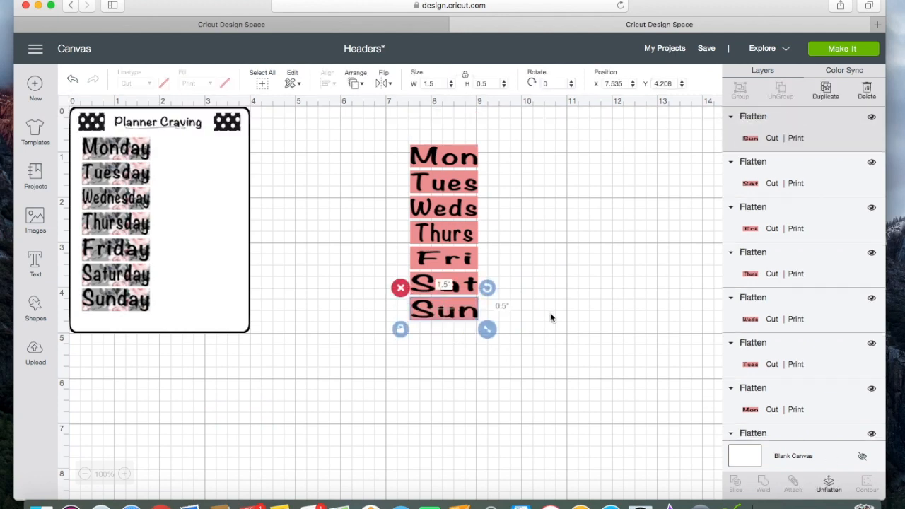
- Move all seven pink abbreviated day headers onto the backing beside the floral weekday headers
{"action": "left_click", "coordinate": [510, 327]}
{"action": "left_click_drag", "start_coordinate": [510, 330], "coordinate": [172, 146]}
{"action": "left_click", "coordinate": [268, 189]}
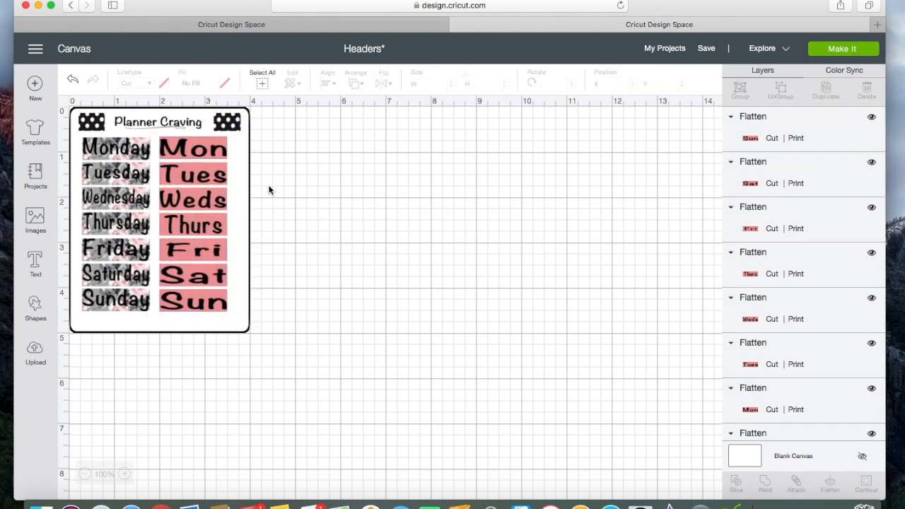
- Shrink the Planner Craving backing around the headers to about 3.778 by 4.736 inches
{"action": "scroll", "coordinate": [757, 387], "scroll_direction": "down", "scroll_amount": 1}
{"action": "scroll", "coordinate": [757, 387], "scroll_direction": "up", "scroll_amount": 1}
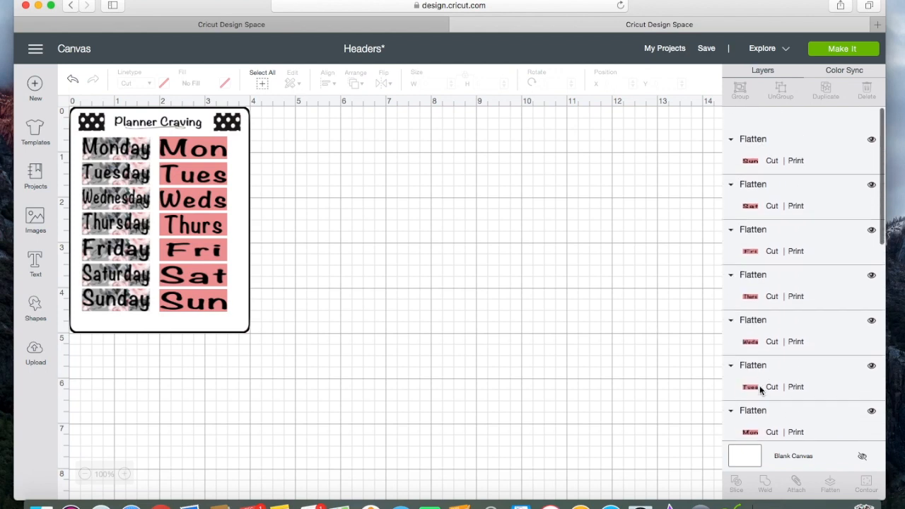
{"action": "left_click", "coordinate": [249, 298]}
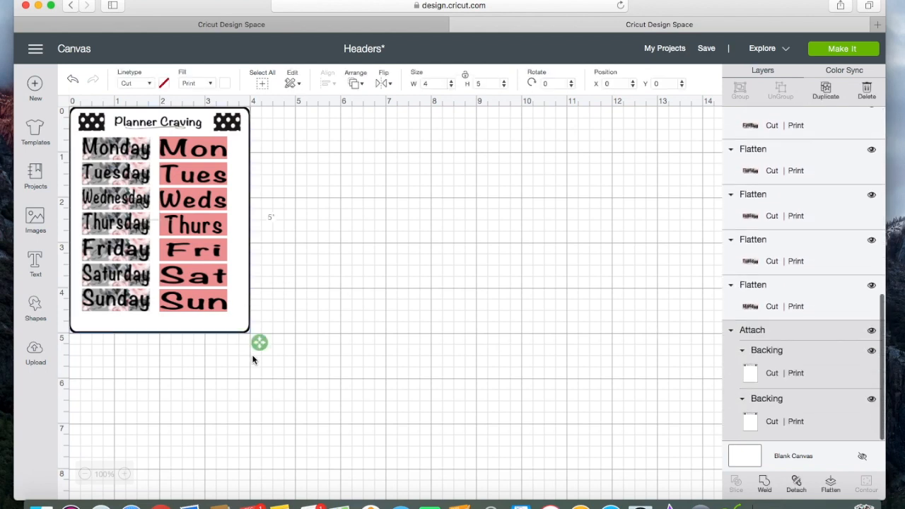
{"action": "left_click_drag", "start_coordinate": [263, 349], "coordinate": [250, 330]}
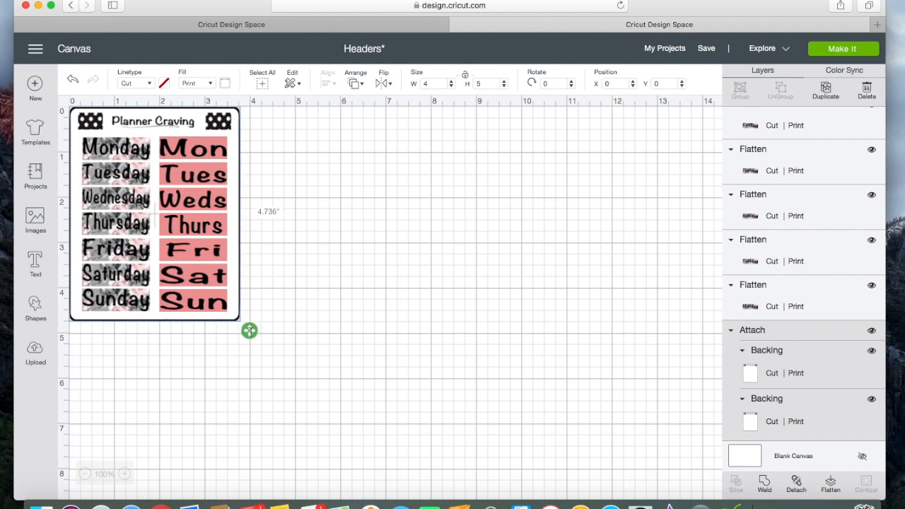
{"action": "left_click", "coordinate": [331, 333]}
{"action": "left_click_drag", "start_coordinate": [251, 329], "coordinate": [261, 307]}
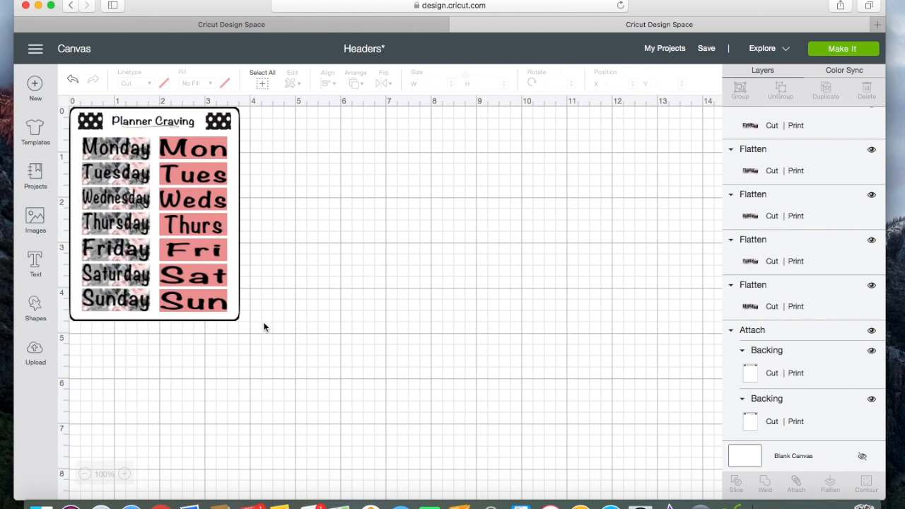
{"action": "left_click_drag", "start_coordinate": [256, 339], "coordinate": [241, 276]}
{"action": "scroll", "coordinate": [787, 167], "scroll_direction": "up", "scroll_amount": 5}
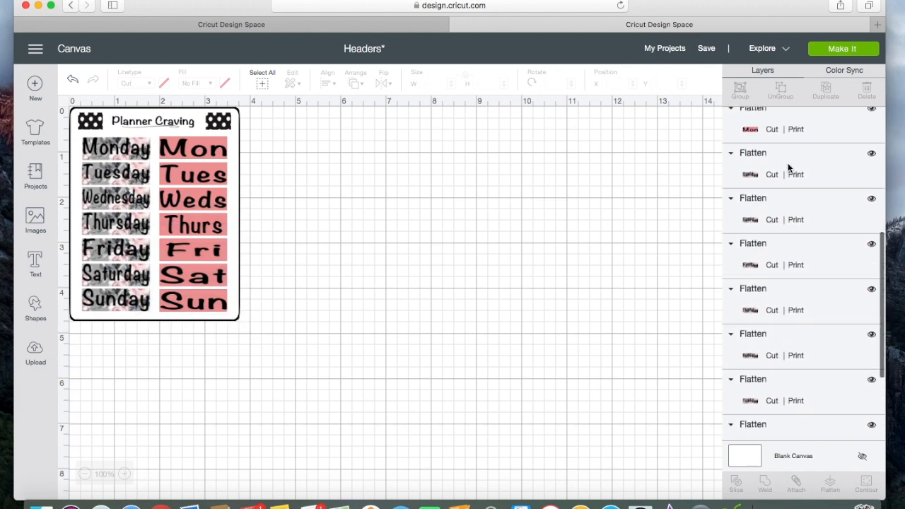
{"action": "scroll", "coordinate": [787, 167], "scroll_direction": "up", "scroll_amount": 5}
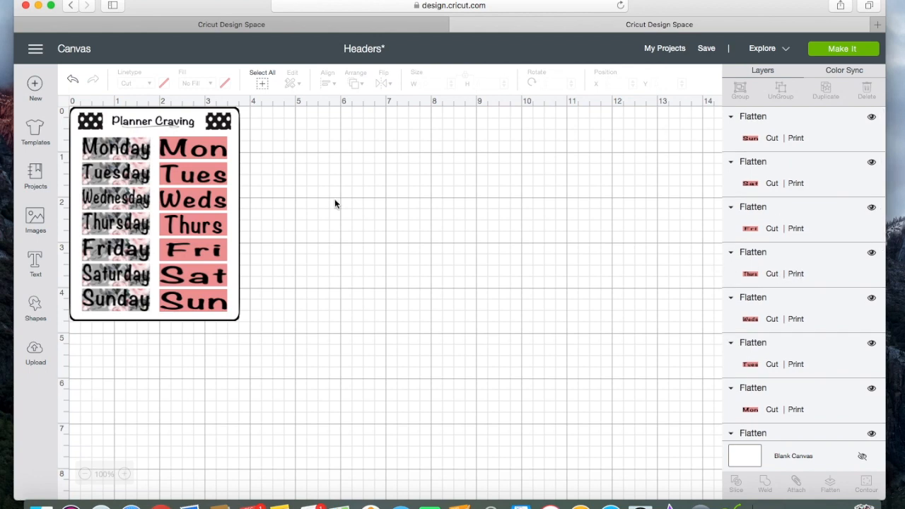
{"action": "scroll", "coordinate": [779, 230], "scroll_direction": "down", "scroll_amount": 5}
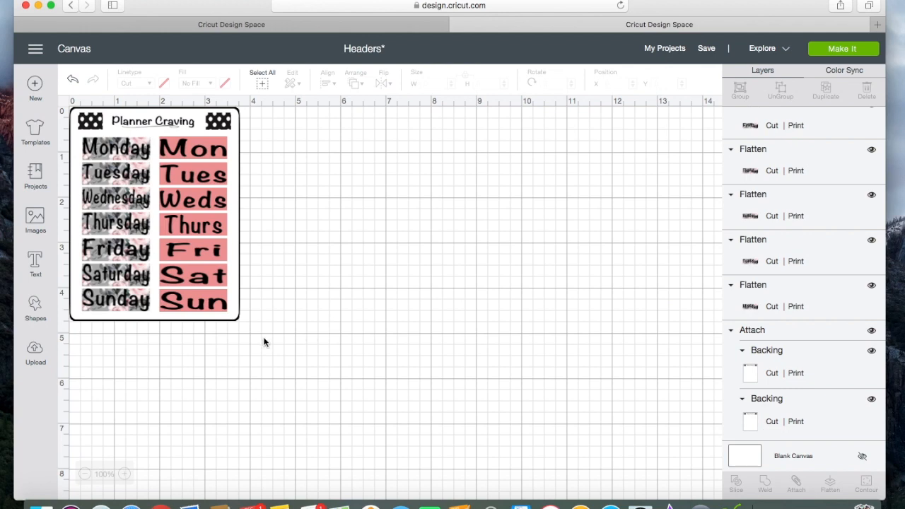
- Duplicate the entire header sheet and place the copy directly below the original, at about Y 4.778 inches
{"action": "left_click_drag", "start_coordinate": [253, 330], "coordinate": [69, 109]}
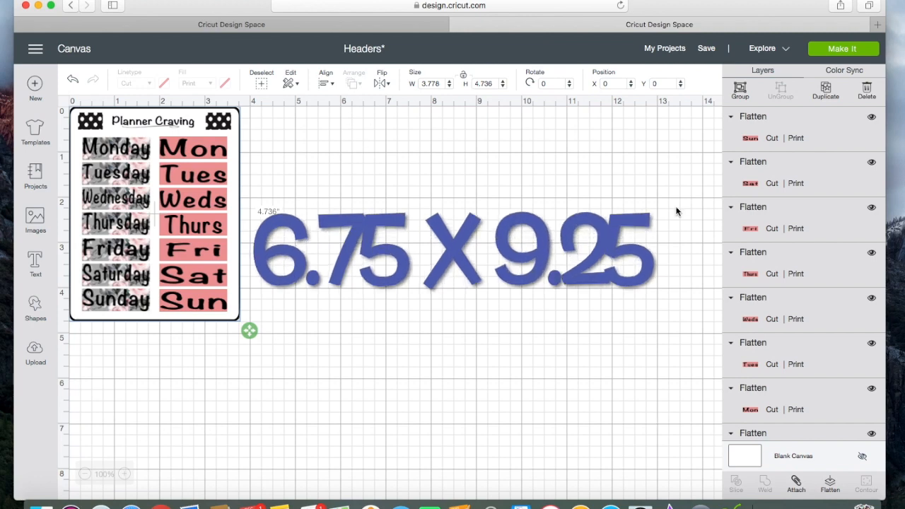
{"action": "left_click", "coordinate": [825, 90]}
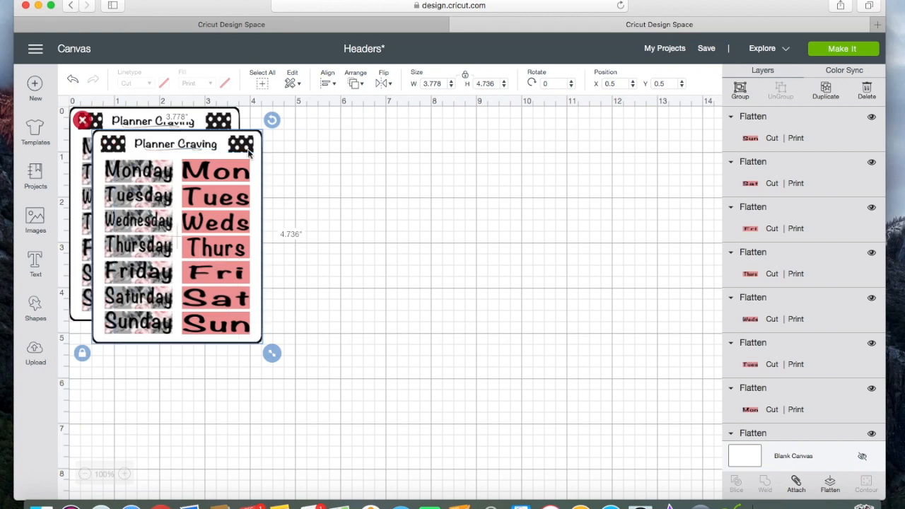
{"action": "left_click_drag", "start_coordinate": [246, 151], "coordinate": [223, 279]}
{"action": "scroll", "coordinate": [237, 282], "scroll_direction": "down", "scroll_amount": 2}
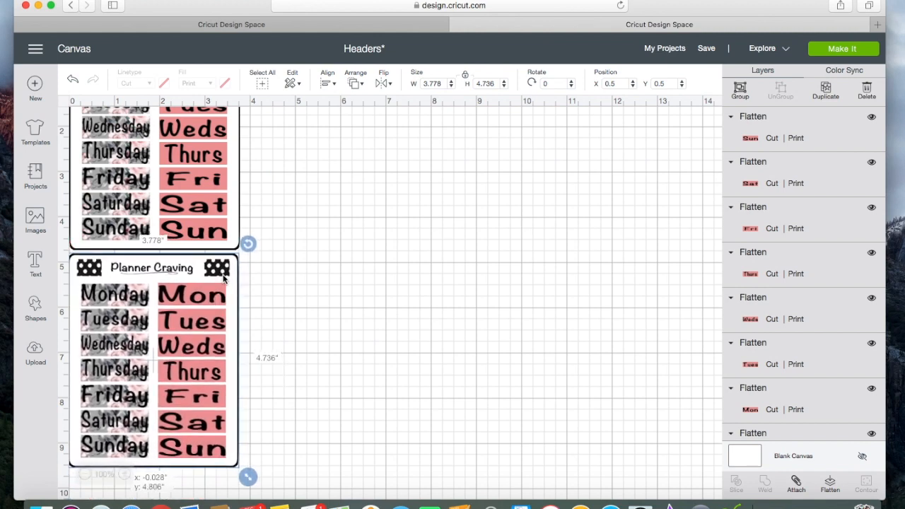
{"action": "left_click_drag", "start_coordinate": [223, 276], "coordinate": [223, 275]}
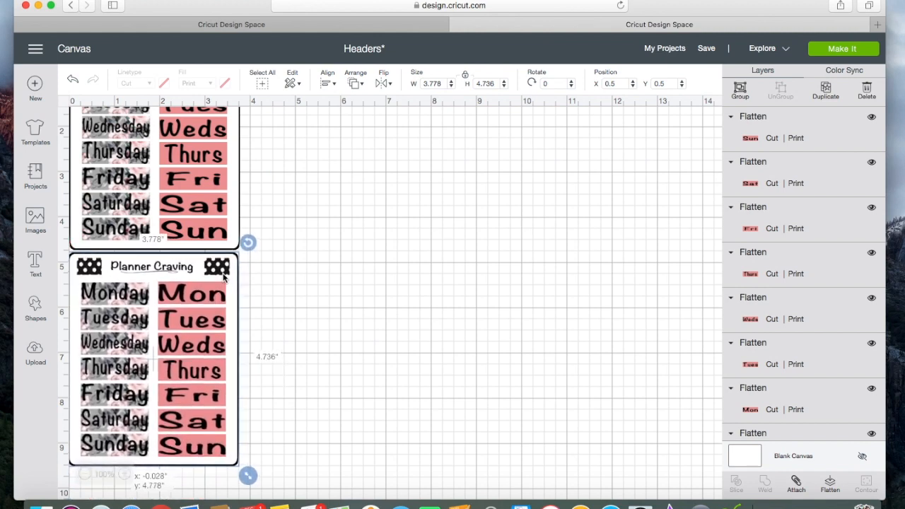
{"action": "left_click_drag", "start_coordinate": [223, 277], "coordinate": [224, 277]}
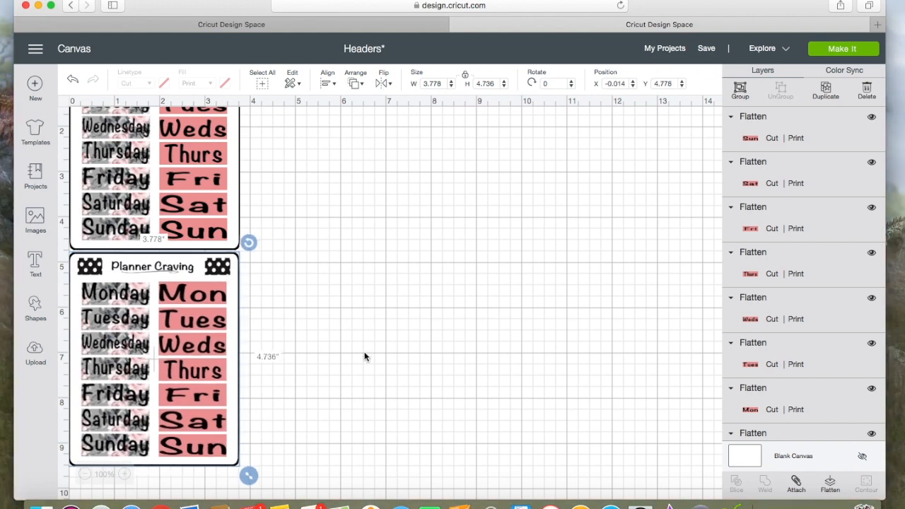
- Select both header sheets together to check their combined width and height
{"action": "left_click", "coordinate": [276, 468]}
{"action": "left_click_drag", "start_coordinate": [276, 468], "coordinate": [95, 119]}
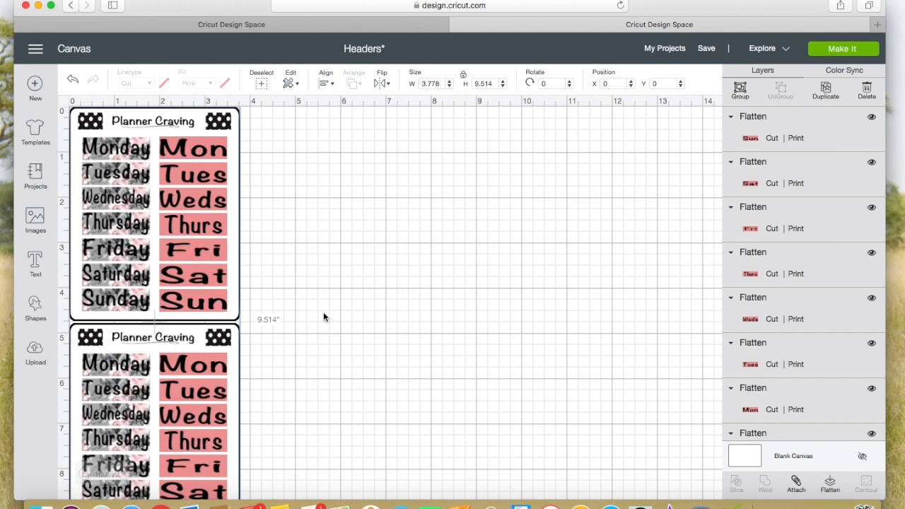
{"action": "left_click", "coordinate": [241, 350]}
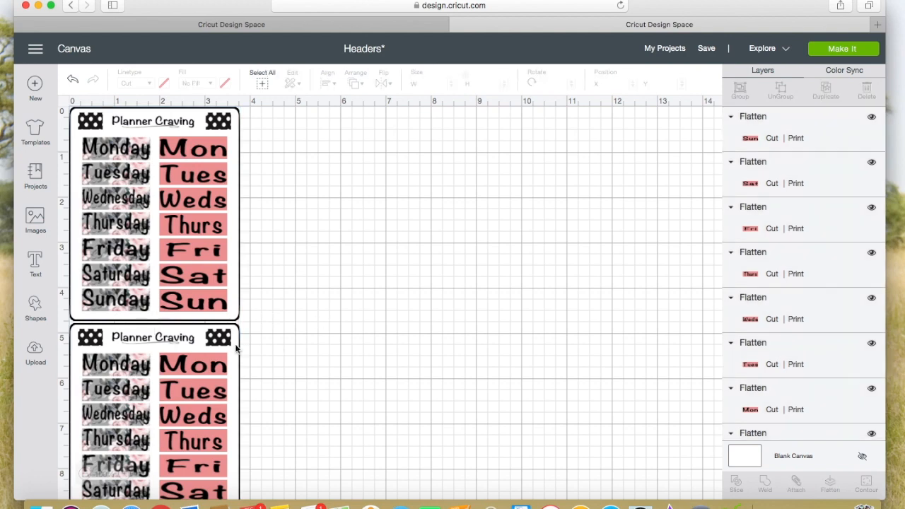
- Delete the lower copy of the header sheet, including its backing
{"action": "left_click", "coordinate": [230, 345]}
{"action": "scroll", "coordinate": [269, 398], "scroll_direction": "down", "scroll_amount": 4}
{"action": "left_click", "coordinate": [268, 398]}
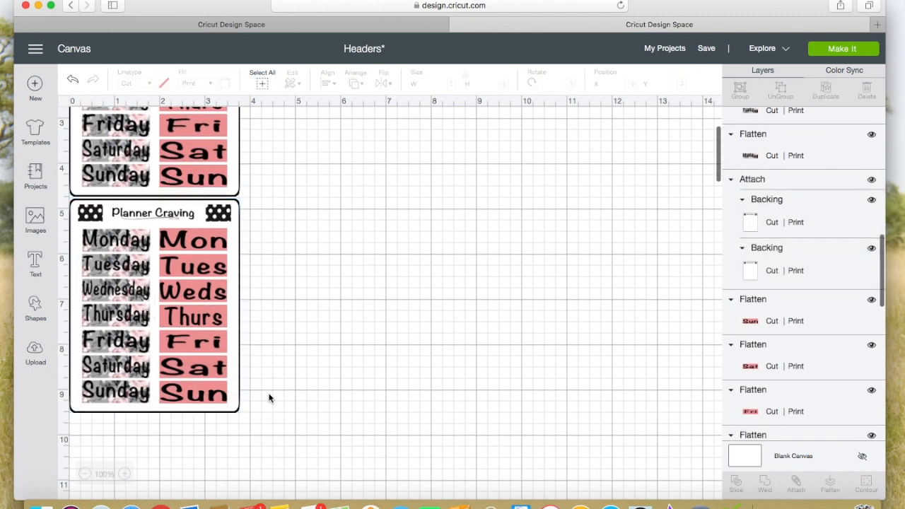
{"action": "left_click_drag", "start_coordinate": [250, 418], "coordinate": [100, 201]}
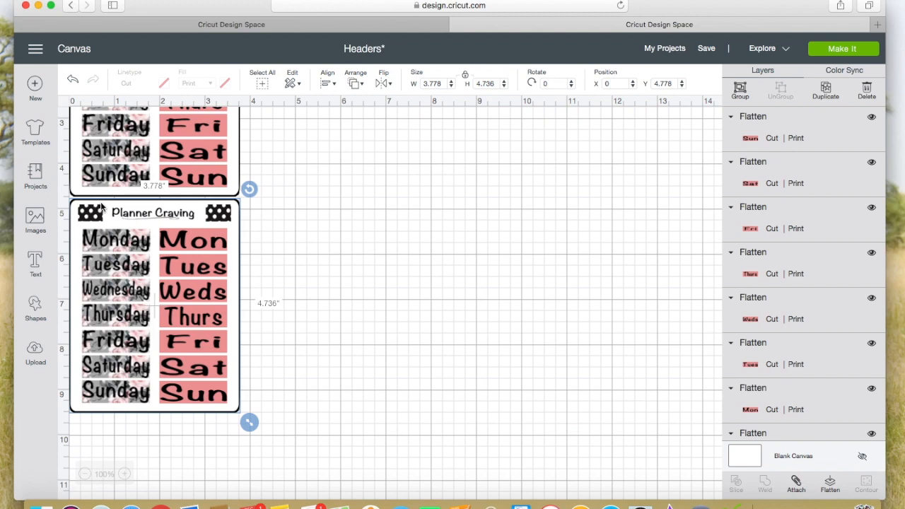
{"action": "key", "text": "Delete"}
{"action": "scroll", "coordinate": [313, 322], "scroll_direction": "up", "scroll_amount": 4}
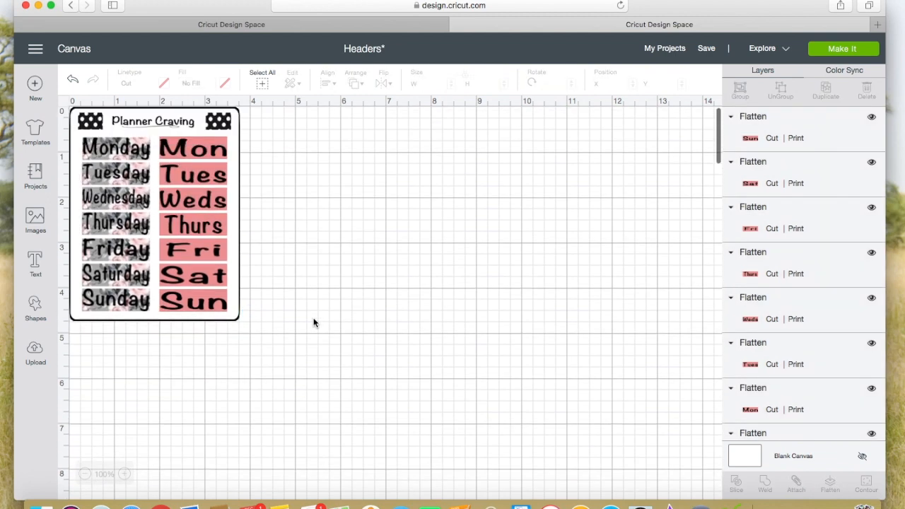
- Move all the headers up closer to the Planner Craving title and shrink the backing to about 3.667 by 4.528 inches
{"action": "left_click", "coordinate": [128, 126]}
{"action": "left_click_drag", "start_coordinate": [129, 126], "coordinate": [128, 126]}
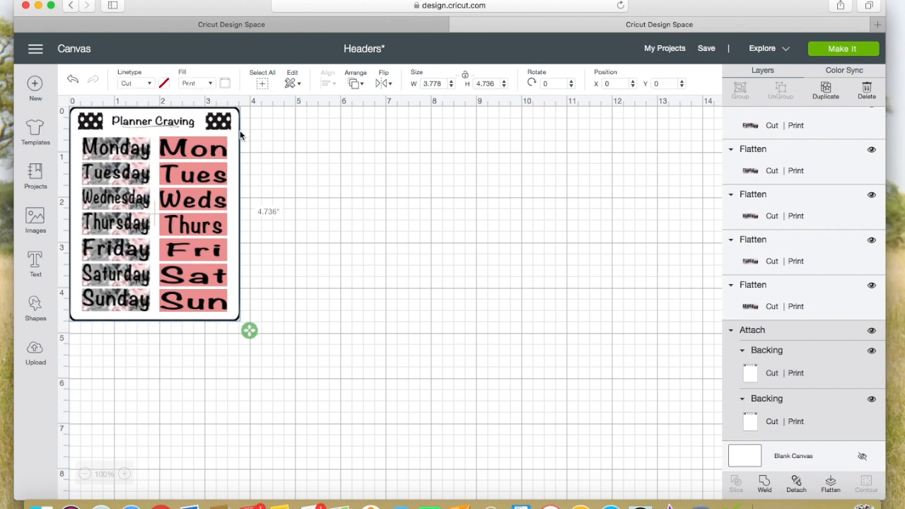
{"action": "left_click_drag", "start_coordinate": [169, 120], "coordinate": [392, 150]}
{"action": "left_click", "coordinate": [253, 332]}
{"action": "left_click_drag", "start_coordinate": [253, 333], "coordinate": [105, 139]}
{"action": "left_click_drag", "start_coordinate": [350, 236], "coordinate": [125, 189]}
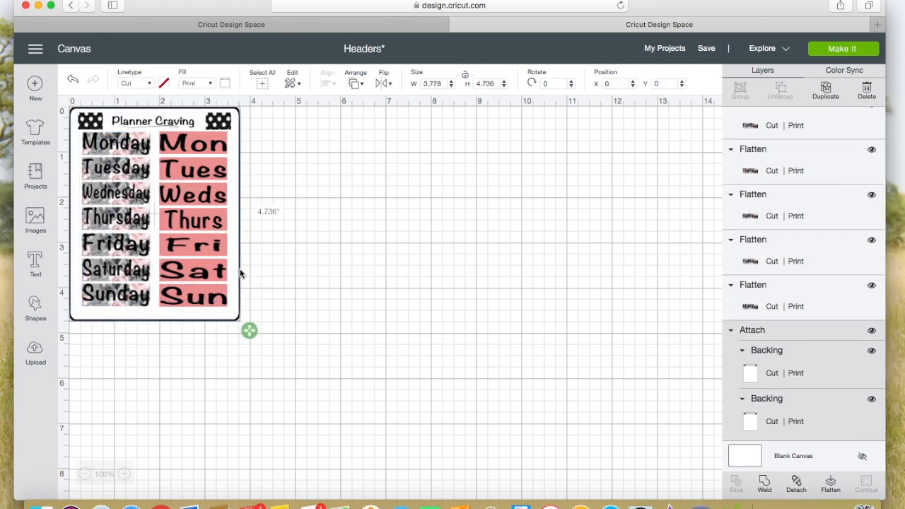
{"action": "left_click_drag", "start_coordinate": [249, 330], "coordinate": [245, 324]}
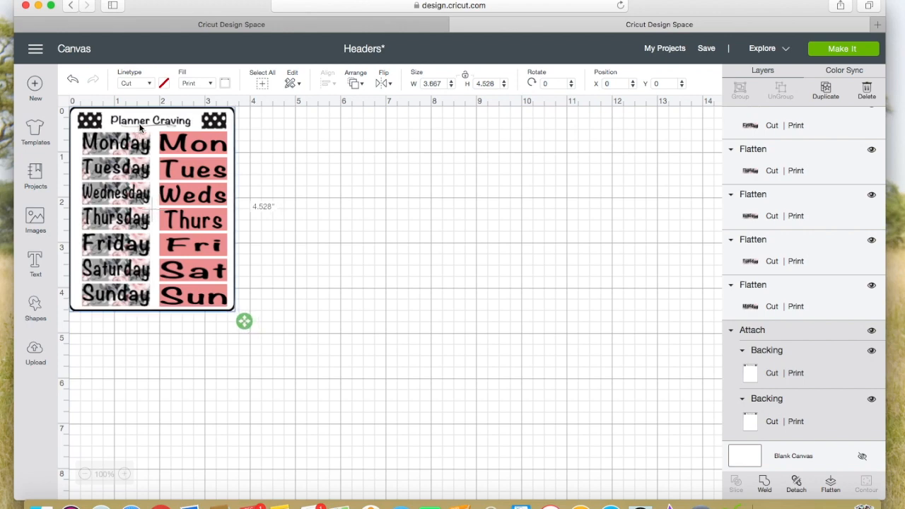
- Shift all the headers left to about X 0.146 inches and resize the backing behind them to about 3.5 by 4.556 inches
{"action": "left_click_drag", "start_coordinate": [136, 123], "coordinate": [313, 154]}
{"action": "left_click_drag", "start_coordinate": [228, 329], "coordinate": [101, 147]}
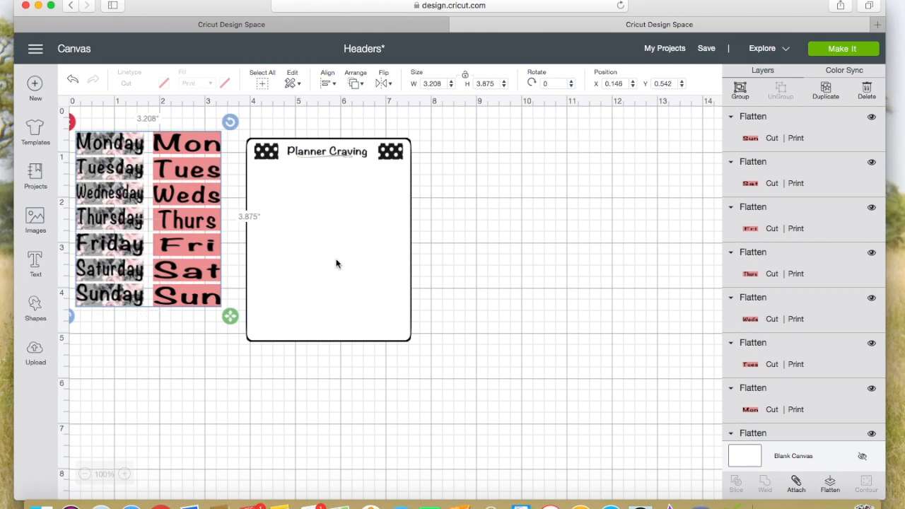
{"action": "left_click", "coordinate": [338, 254]}
{"action": "left_click_drag", "start_coordinate": [338, 258], "coordinate": [151, 208]}
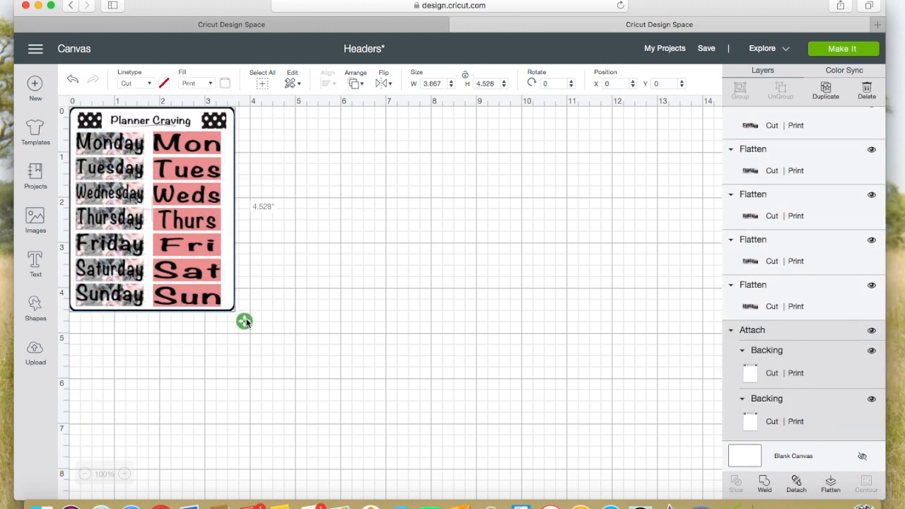
{"action": "left_click_drag", "start_coordinate": [239, 322], "coordinate": [236, 322]}
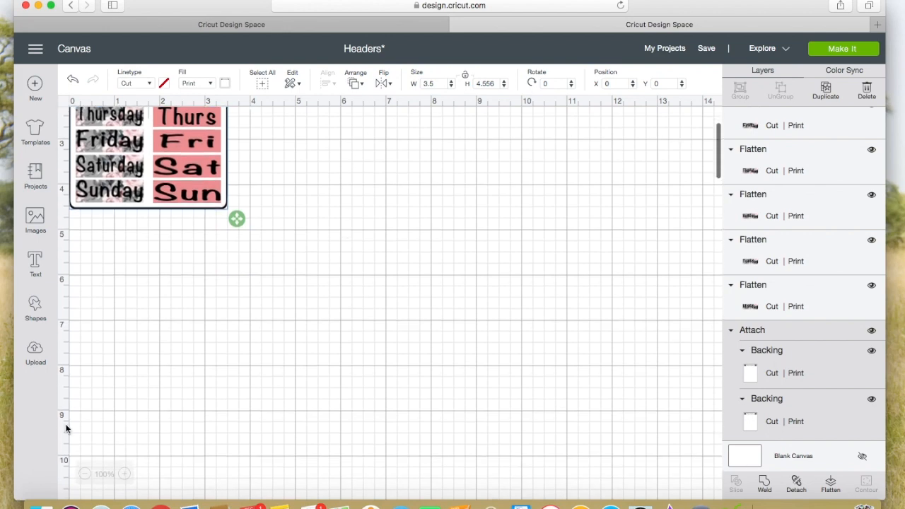
{"action": "scroll", "coordinate": [266, 398], "scroll_direction": "up", "scroll_amount": 3}
- Duplicate the resized header sheet and place the copy directly below the original, at about Y 4.597 inches
{"action": "left_click", "coordinate": [290, 362]}
{"action": "left_click_drag", "start_coordinate": [232, 309], "coordinate": [79, 114]}
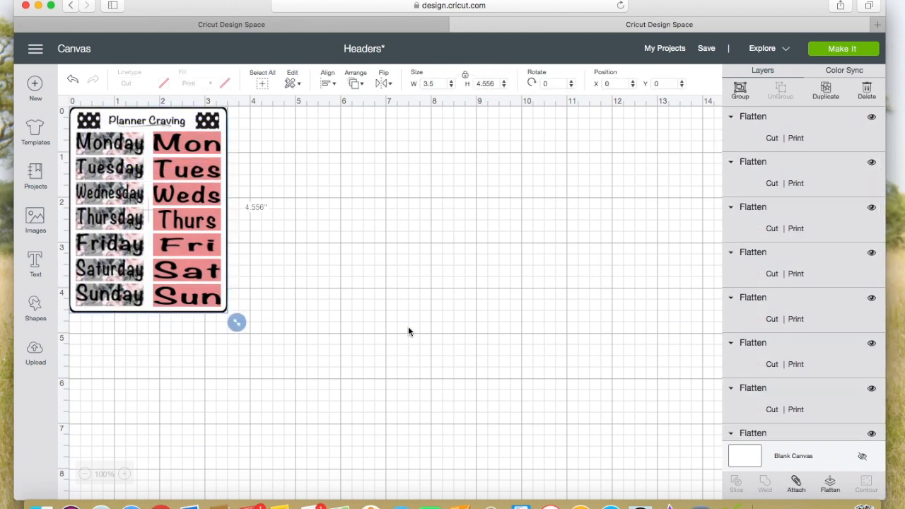
{"action": "key", "text": "super+d"}
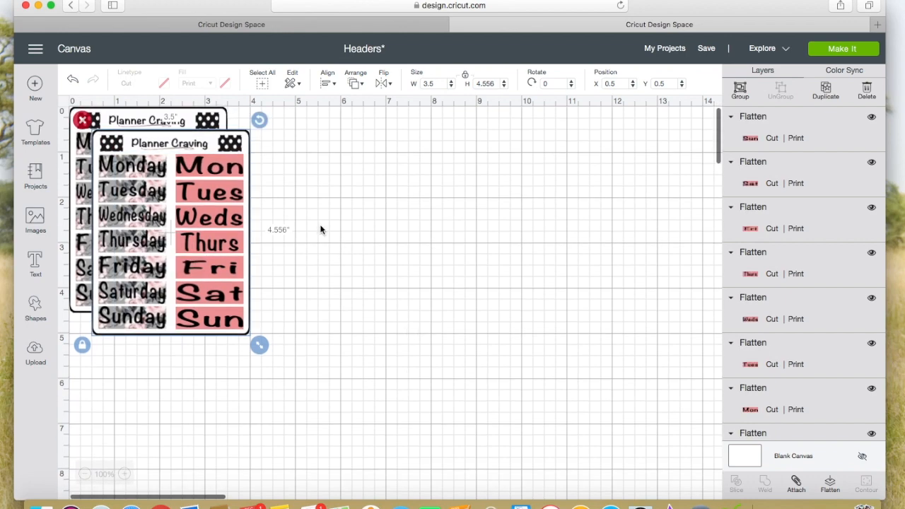
{"action": "left_click_drag", "start_coordinate": [225, 165], "coordinate": [199, 268]}
{"action": "scroll", "coordinate": [222, 277], "scroll_direction": "down", "scroll_amount": 1}
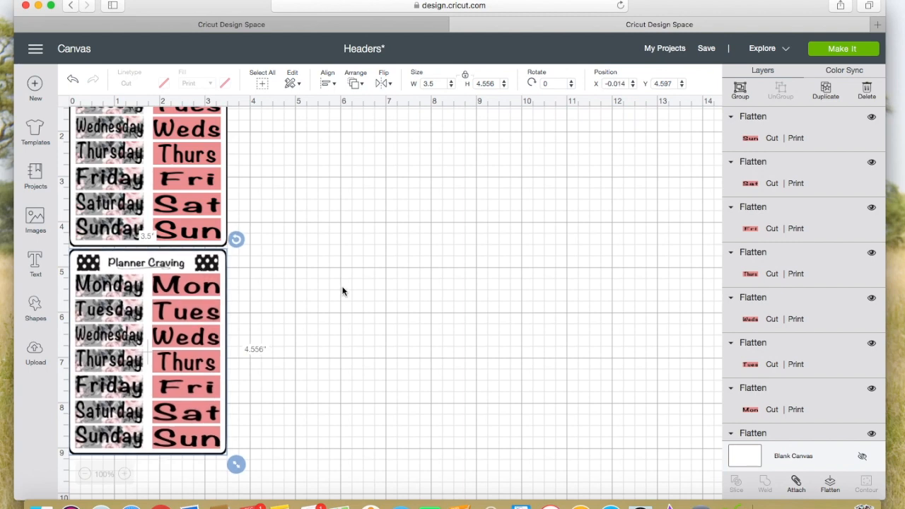
{"action": "left_click", "coordinate": [342, 291]}
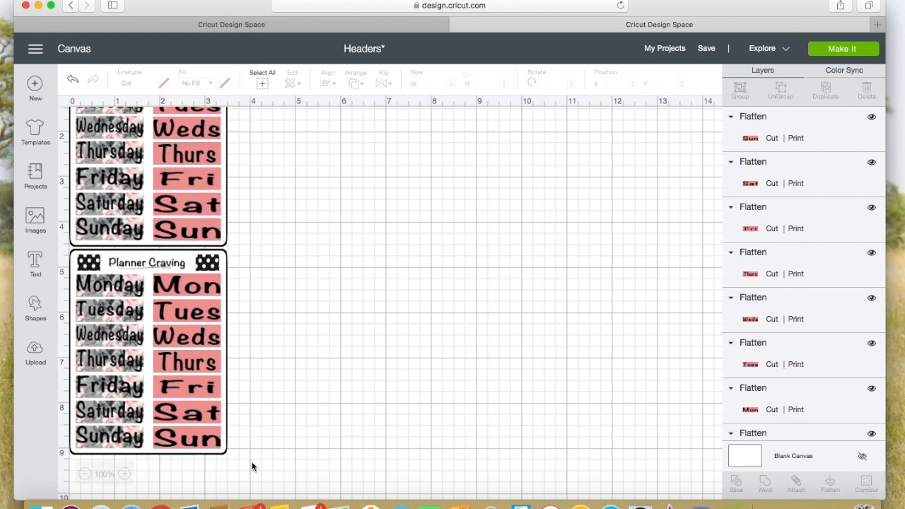
{"action": "scroll", "coordinate": [787, 304], "scroll_direction": "down", "scroll_amount": 5}
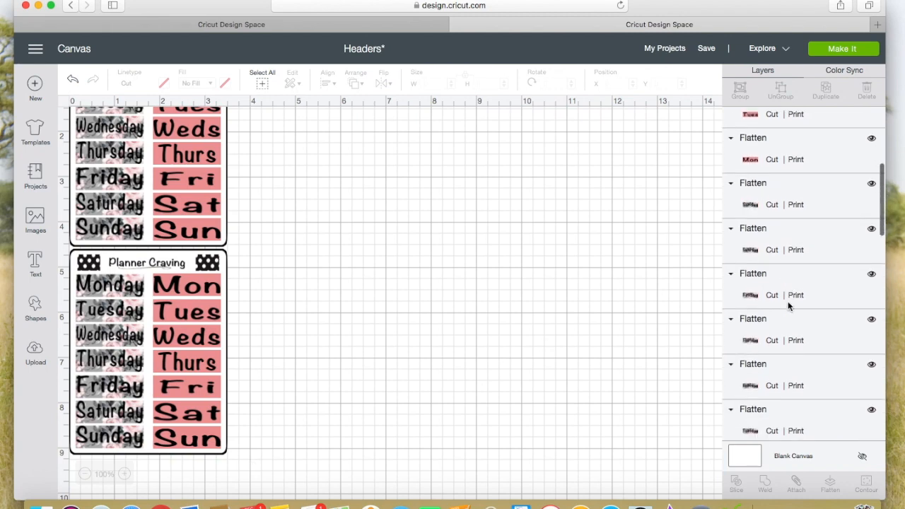
{"action": "scroll", "coordinate": [788, 301], "scroll_direction": "down", "scroll_amount": 4}
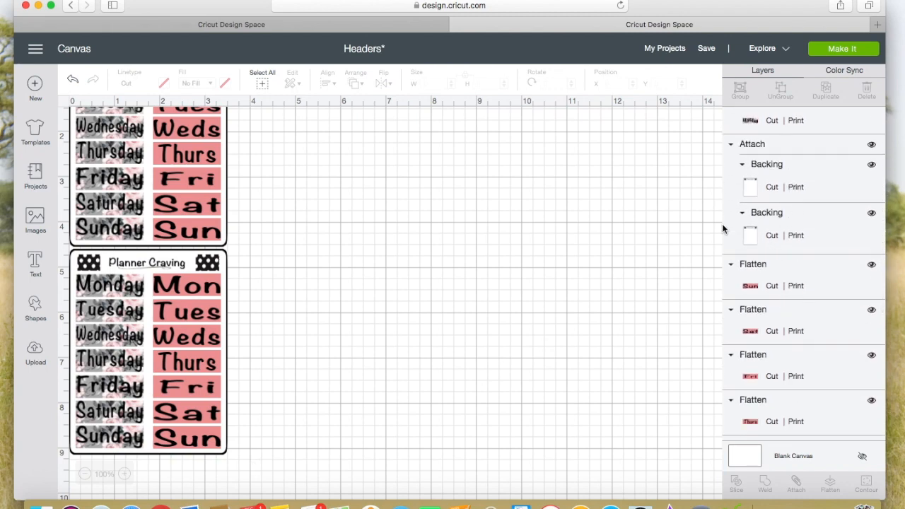
- Check the layout of both stacked header sheets and the upper sheet's overall size
{"action": "scroll", "coordinate": [219, 400], "scroll_direction": "up", "scroll_amount": 3}
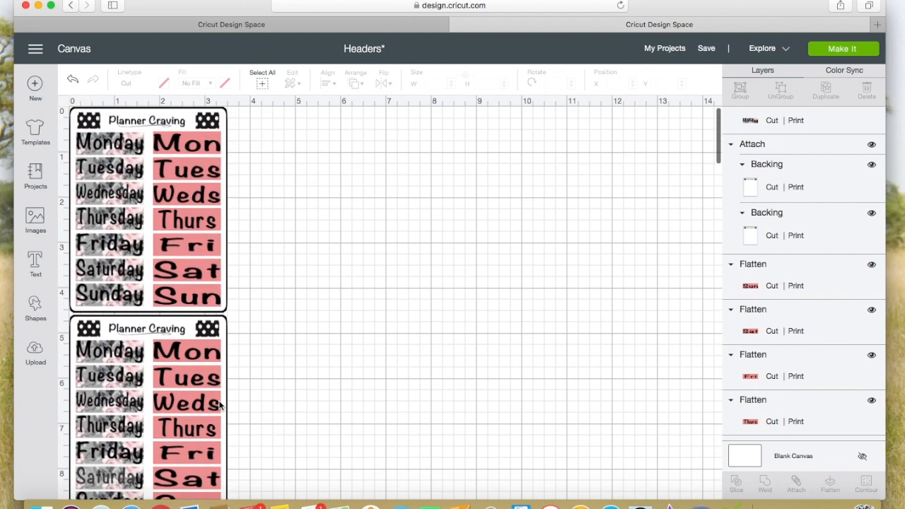
{"action": "scroll", "coordinate": [218, 400], "scroll_direction": "down", "scroll_amount": 2}
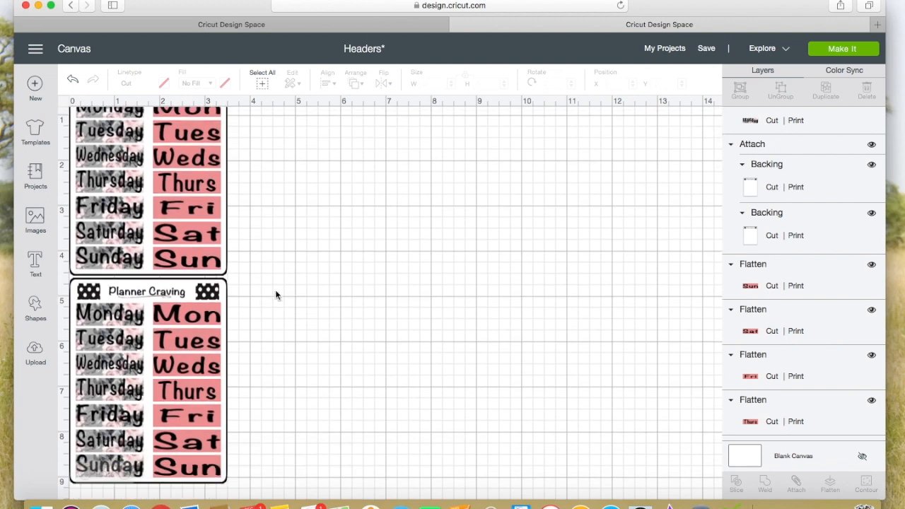
{"action": "scroll", "coordinate": [269, 294], "scroll_direction": "up", "scroll_amount": 2}
{"action": "left_click_drag", "start_coordinate": [233, 311], "coordinate": [84, 120]}
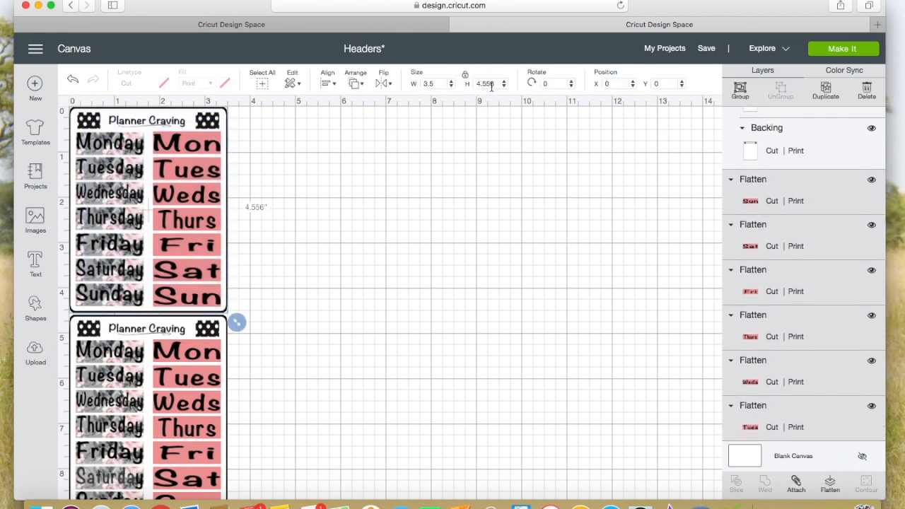
{"action": "left_click", "coordinate": [359, 255]}
{"action": "scroll", "coordinate": [246, 397], "scroll_direction": "down", "scroll_amount": 2}
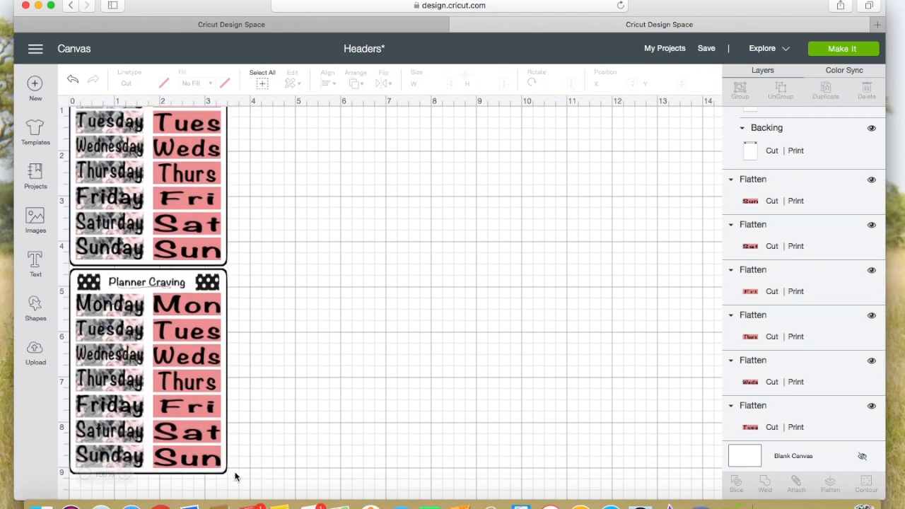
{"action": "scroll", "coordinate": [235, 477], "scroll_direction": "up", "scroll_amount": 2}
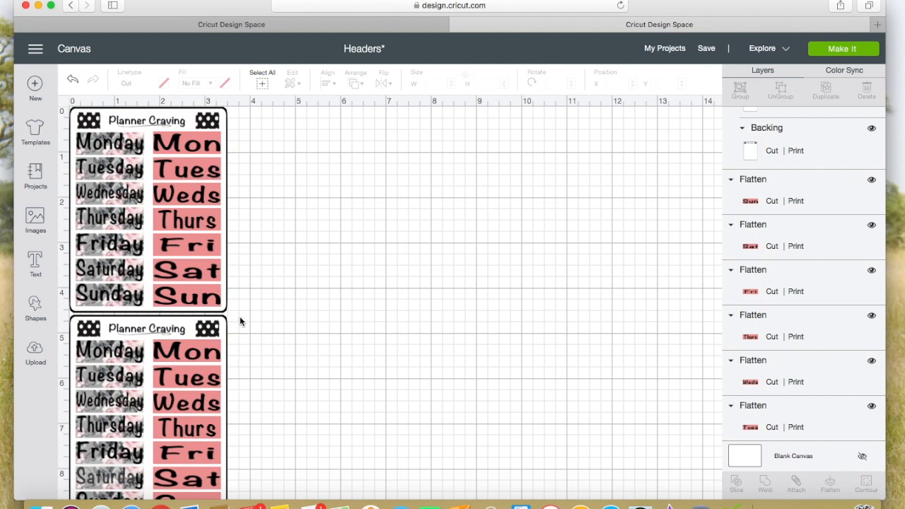
{"action": "left_click_drag", "start_coordinate": [238, 315], "coordinate": [210, 282]}
{"action": "left_click", "coordinate": [257, 304]}
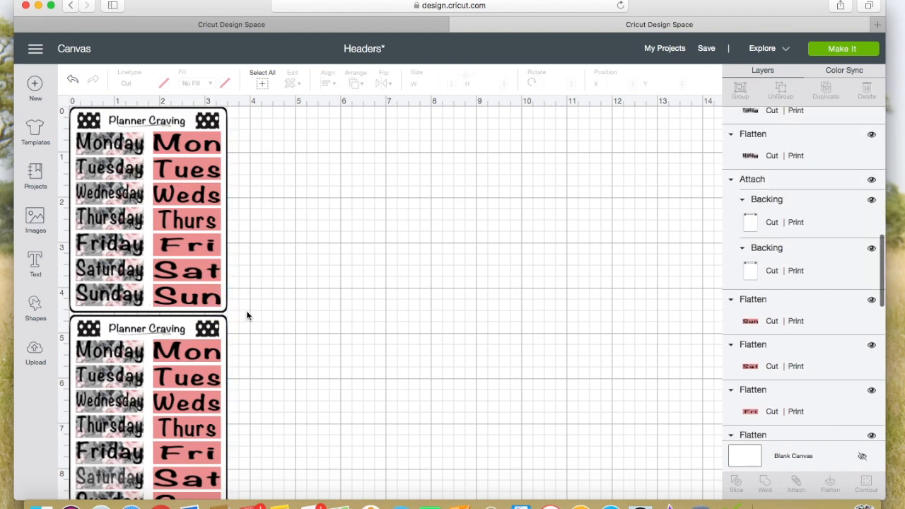
- Copy both stacked header sheets and place the copies beside the originals, at about X 3.569 and Y 0.014 inches
{"action": "scroll", "coordinate": [255, 325], "scroll_direction": "down", "scroll_amount": 2}
{"action": "left_click_drag", "start_coordinate": [236, 485], "coordinate": [74, 119]}
{"action": "scroll", "coordinate": [214, 209], "scroll_direction": "up", "scroll_amount": 2}
{"action": "left_click", "coordinate": [409, 159]}
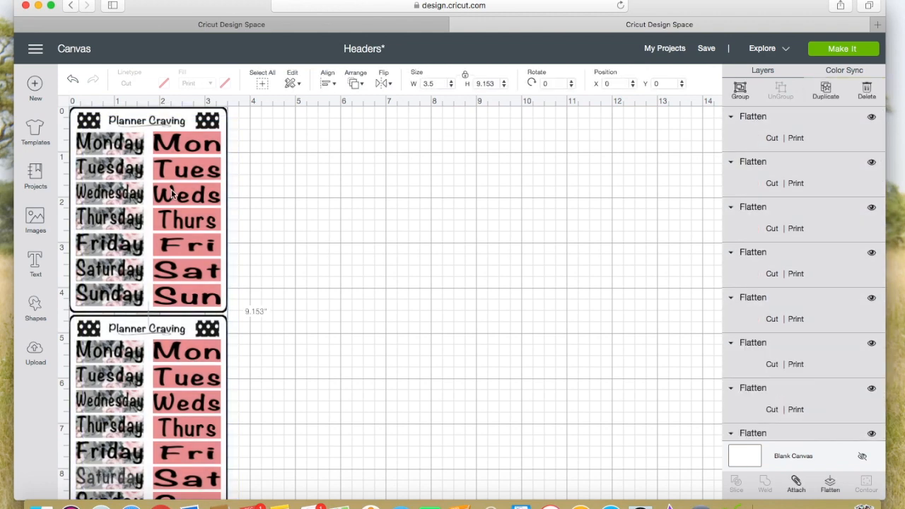
{"action": "key", "text": "super+v"}
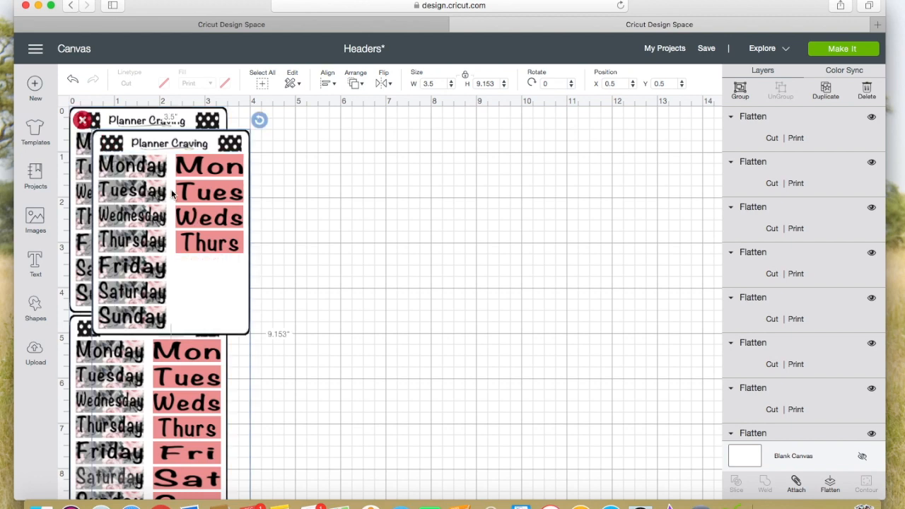
{"action": "left_click_drag", "start_coordinate": [147, 143], "coordinate": [302, 117]}
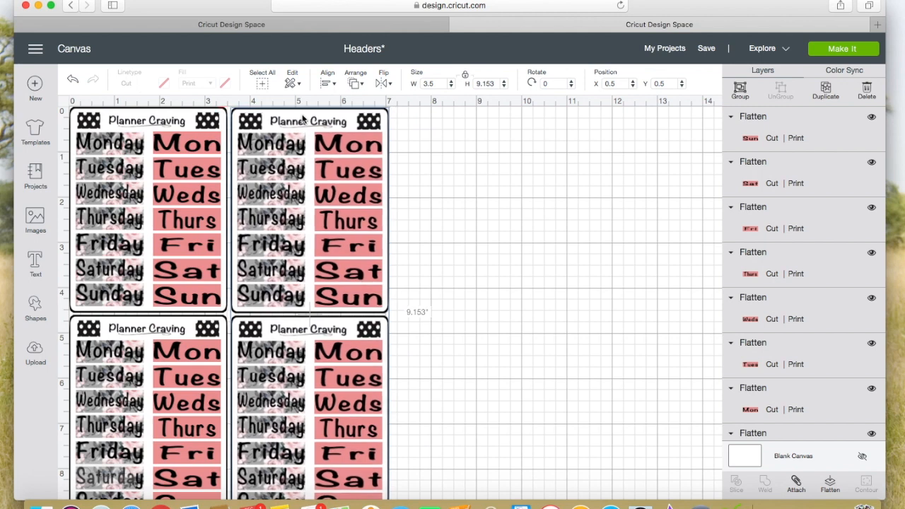
{"action": "left_click_drag", "start_coordinate": [303, 118], "coordinate": [302, 118]}
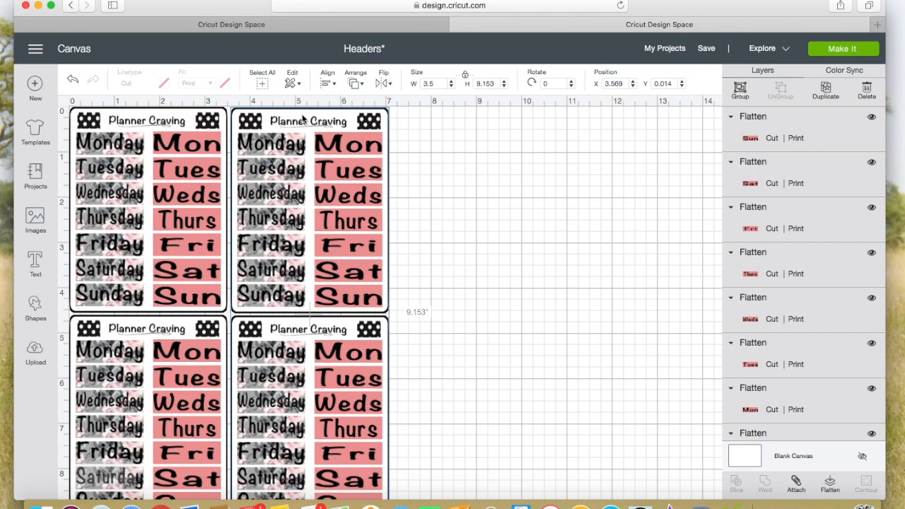
- Delete the copied pair of header sheets beside the originals
{"action": "scroll", "coordinate": [302, 119], "scroll_direction": "down", "scroll_amount": 3}
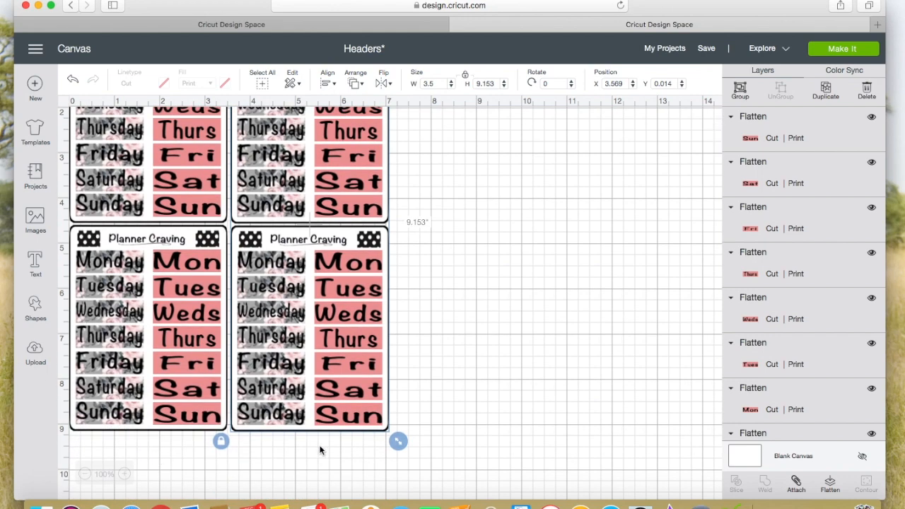
{"action": "scroll", "coordinate": [318, 448], "scroll_direction": "up", "scroll_amount": 3}
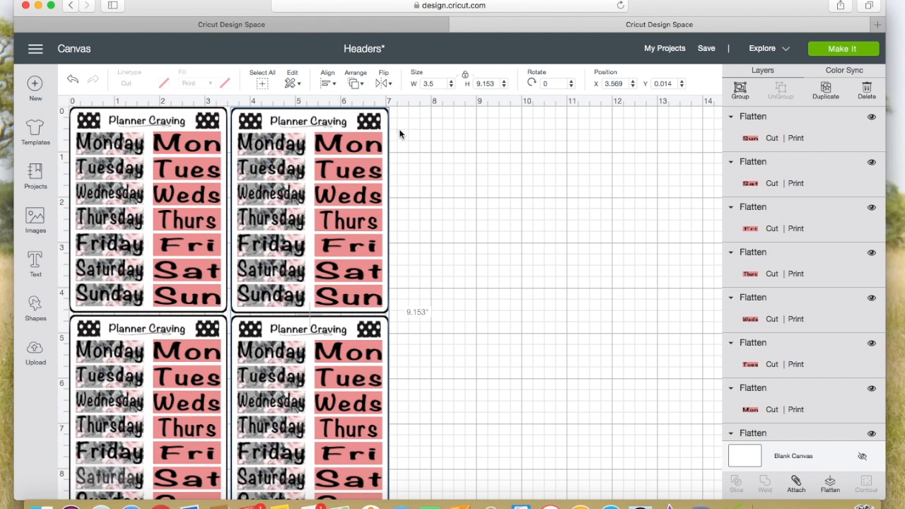
{"action": "key", "text": "Delete"}
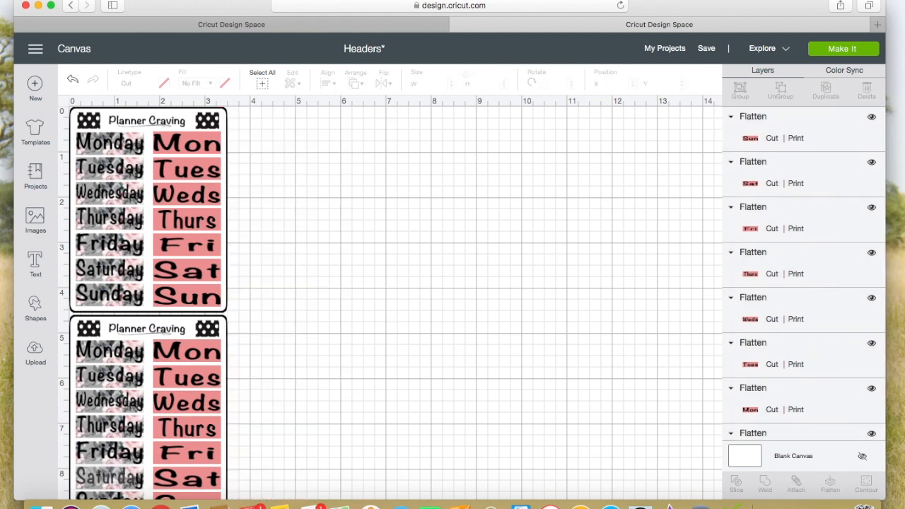
- Preview how the headers and backings are arranged on the print mats, and return to the canvas
{"action": "scroll", "coordinate": [306, 399], "scroll_direction": "down", "scroll_amount": 3}
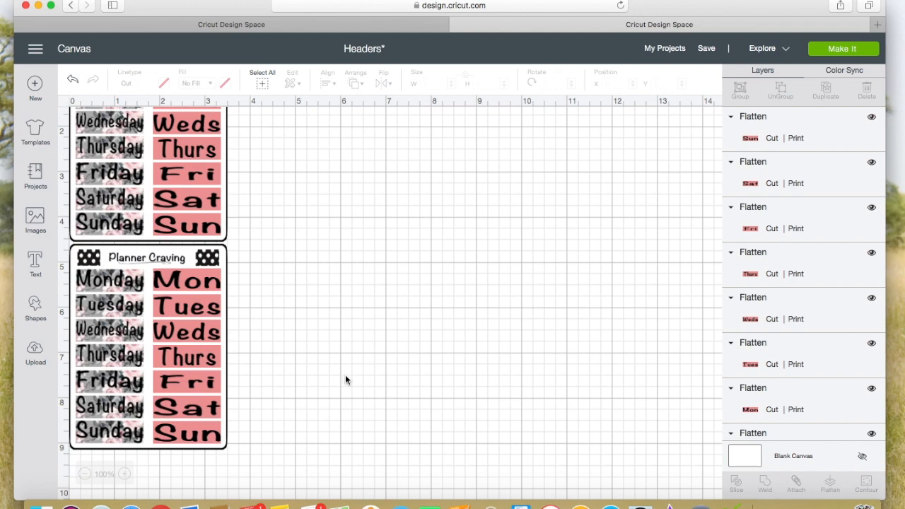
{"action": "scroll", "coordinate": [346, 378], "scroll_direction": "up", "scroll_amount": 3}
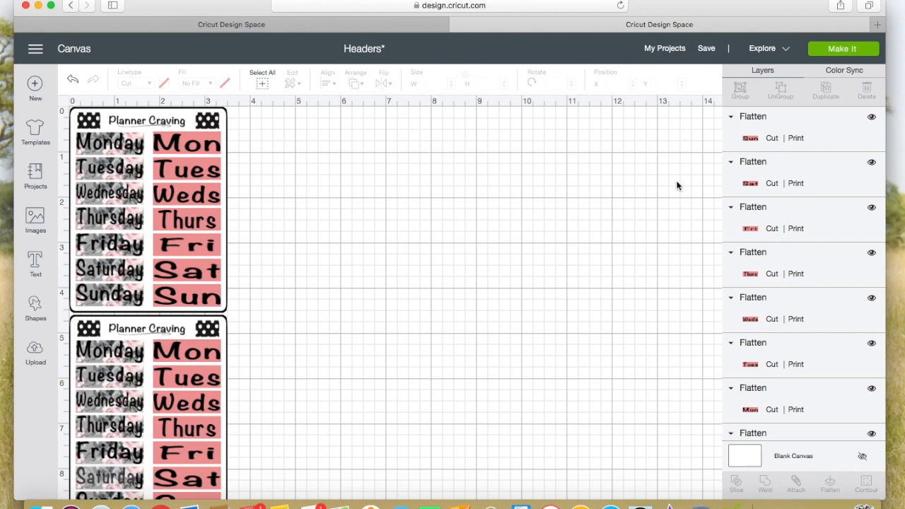
{"action": "left_click", "coordinate": [857, 48]}
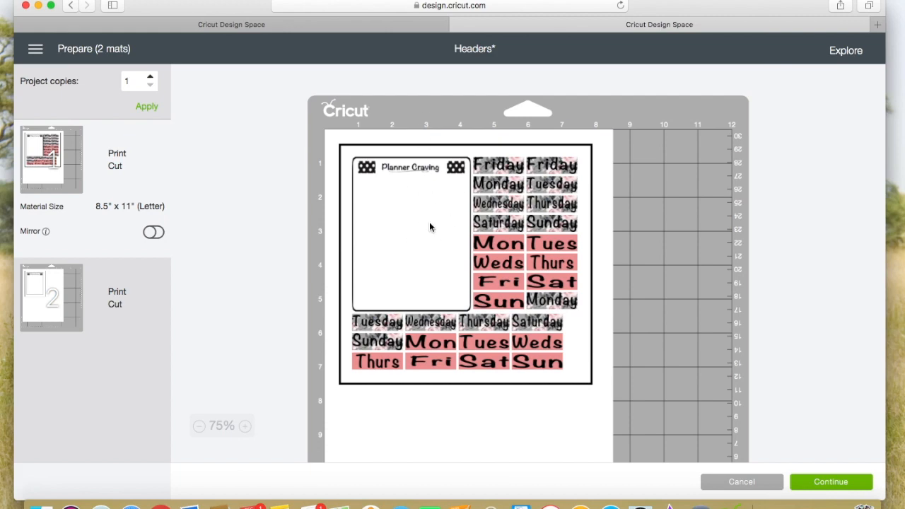
{"action": "left_click", "coordinate": [729, 487]}
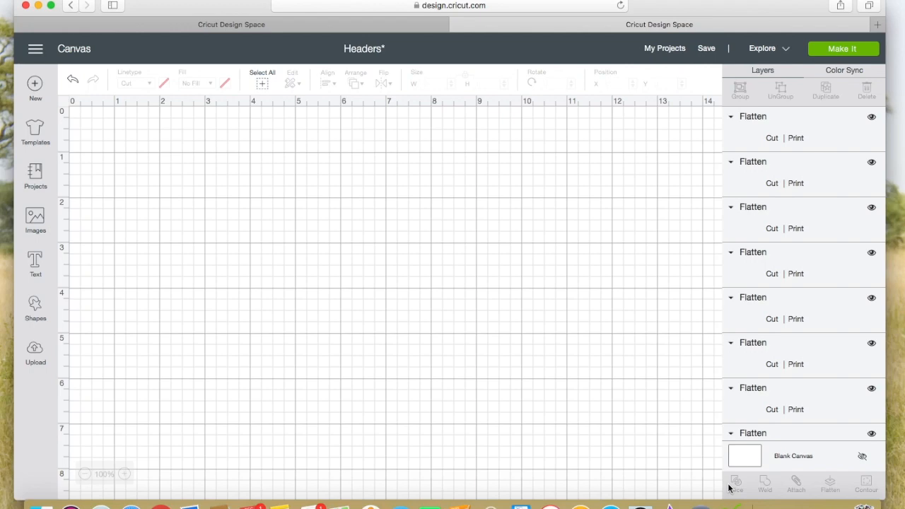
- Attach all headers and backings of both stacked sheets together
{"action": "scroll", "coordinate": [372, 428], "scroll_direction": "down", "scroll_amount": 3}
{"action": "left_click_drag", "start_coordinate": [237, 430], "coordinate": [73, 117]}
{"action": "scroll", "coordinate": [183, 317], "scroll_direction": "up", "scroll_amount": 3}
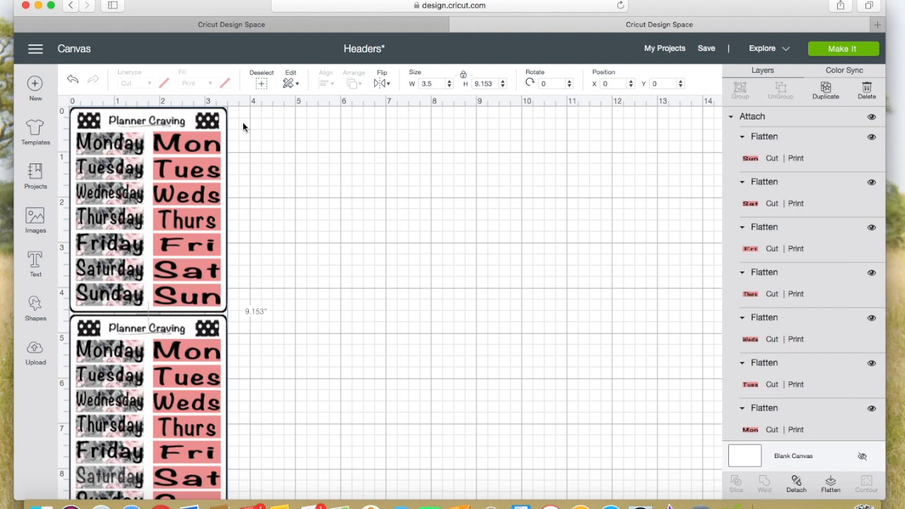
{"action": "scroll", "coordinate": [283, 369], "scroll_direction": "down", "scroll_amount": 2}
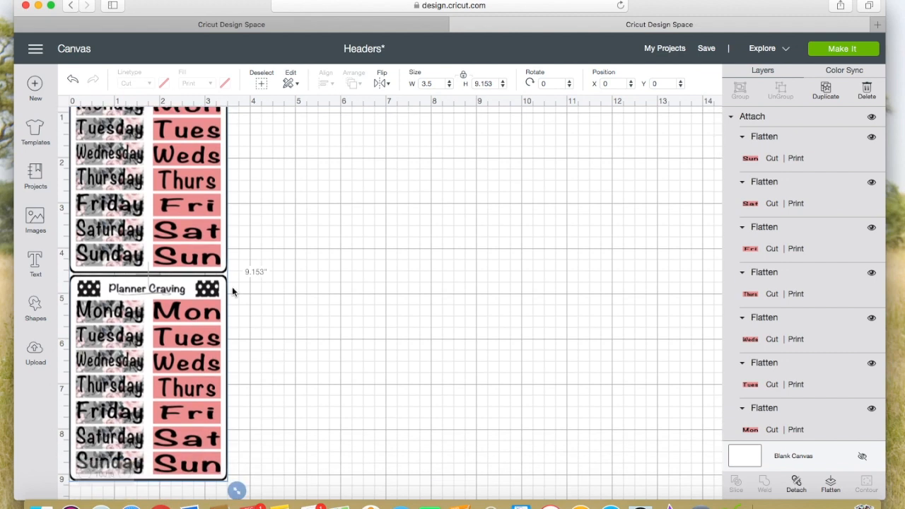
{"action": "scroll", "coordinate": [283, 365], "scroll_direction": "up", "scroll_amount": 2}
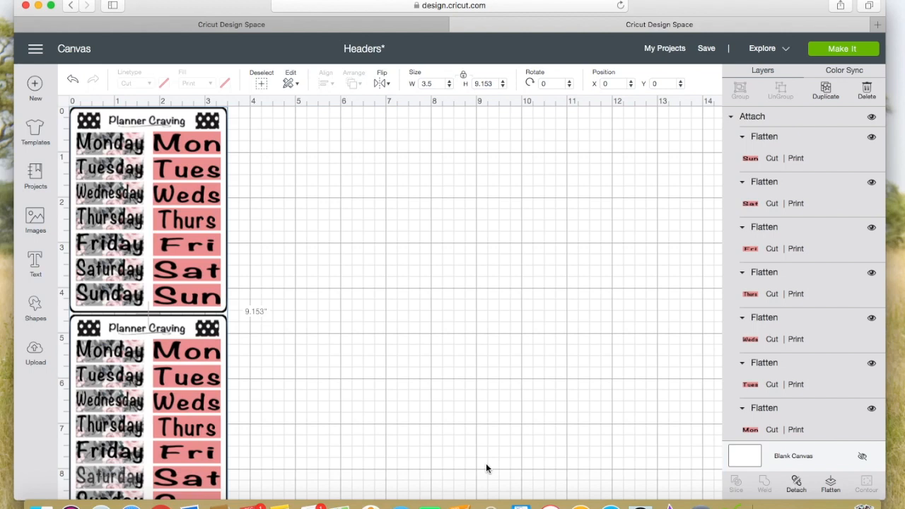
- Look through the attached layers and detach the two header sheets' contents from each other
{"action": "scroll", "coordinate": [482, 428], "scroll_direction": "down", "scroll_amount": 5}
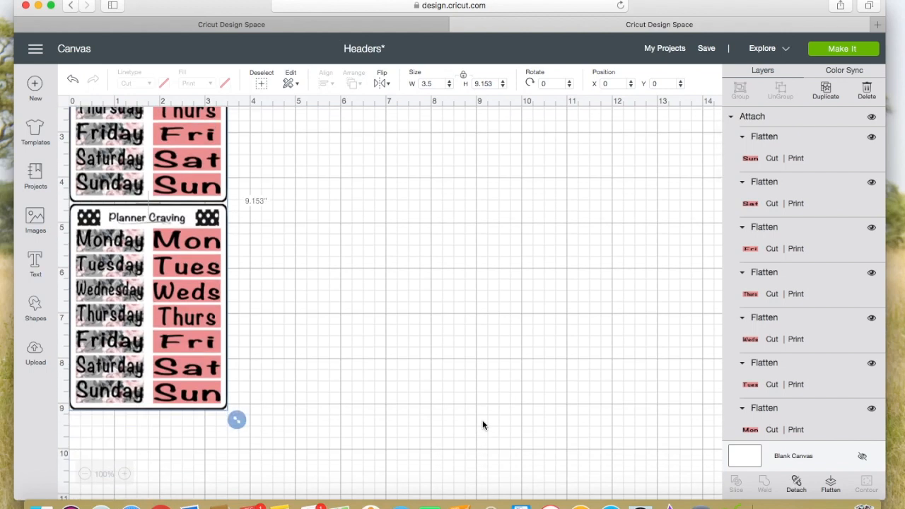
{"action": "scroll", "coordinate": [482, 420], "scroll_direction": "up", "scroll_amount": 5}
{"action": "scroll", "coordinate": [784, 314], "scroll_direction": "up", "scroll_amount": 1}
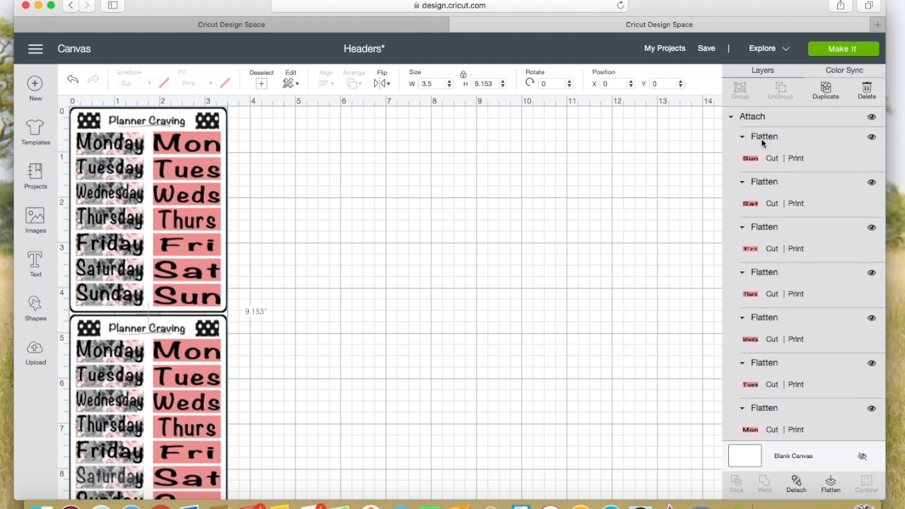
{"action": "scroll", "coordinate": [758, 194], "scroll_direction": "down", "scroll_amount": 3}
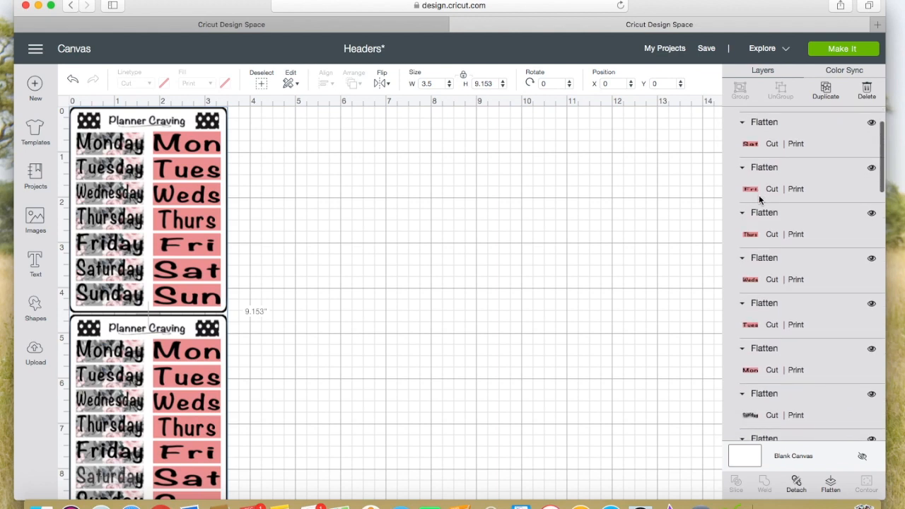
{"action": "scroll", "coordinate": [758, 199], "scroll_direction": "down", "scroll_amount": 2}
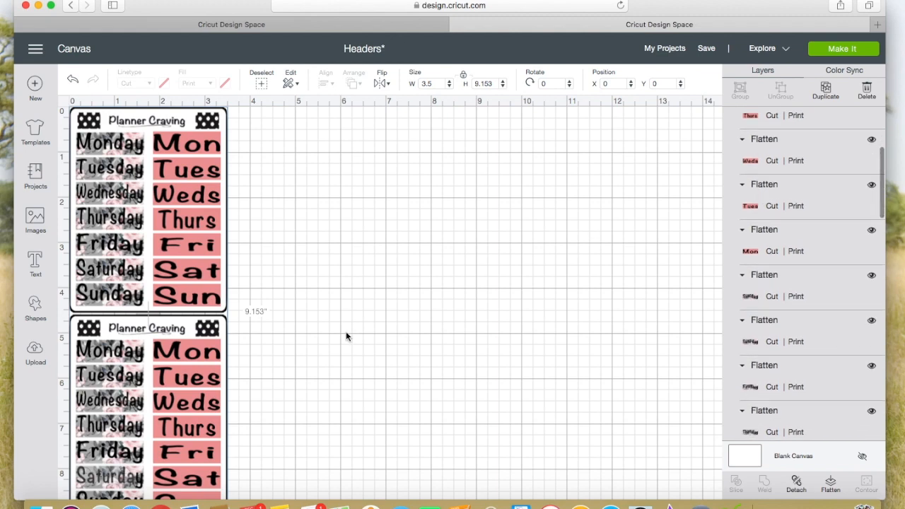
{"action": "left_click", "coordinate": [795, 485]}
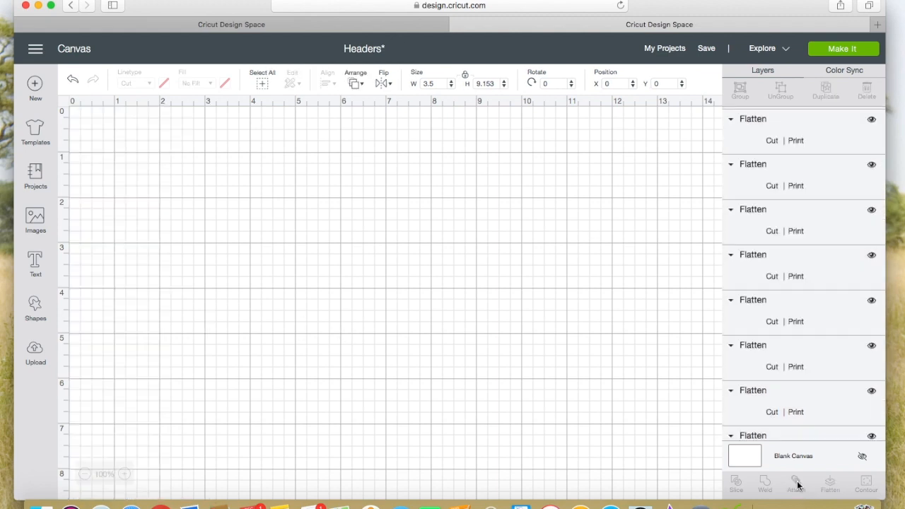
- Try to flatten everything on both header sheets into one printable layer
{"action": "scroll", "coordinate": [512, 453], "scroll_direction": "down", "scroll_amount": 1}
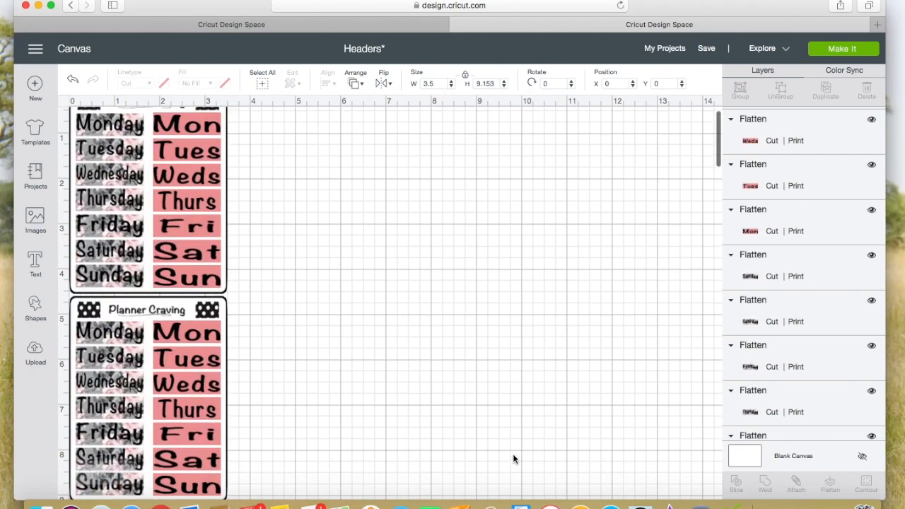
{"action": "scroll", "coordinate": [369, 431], "scroll_direction": "down", "scroll_amount": 2}
{"action": "left_click_drag", "start_coordinate": [228, 466], "coordinate": [148, 265]}
{"action": "scroll", "coordinate": [148, 261], "scroll_direction": "up", "scroll_amount": 3}
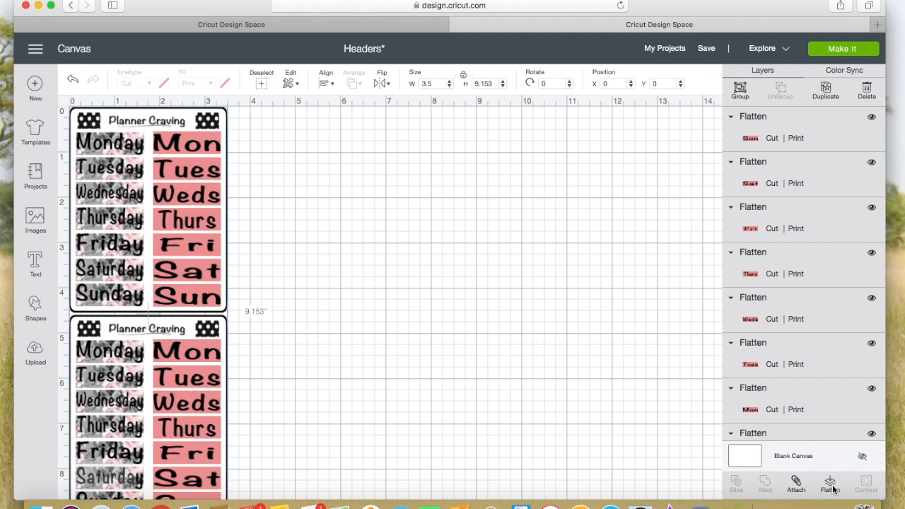
{"action": "left_click", "coordinate": [830, 486]}
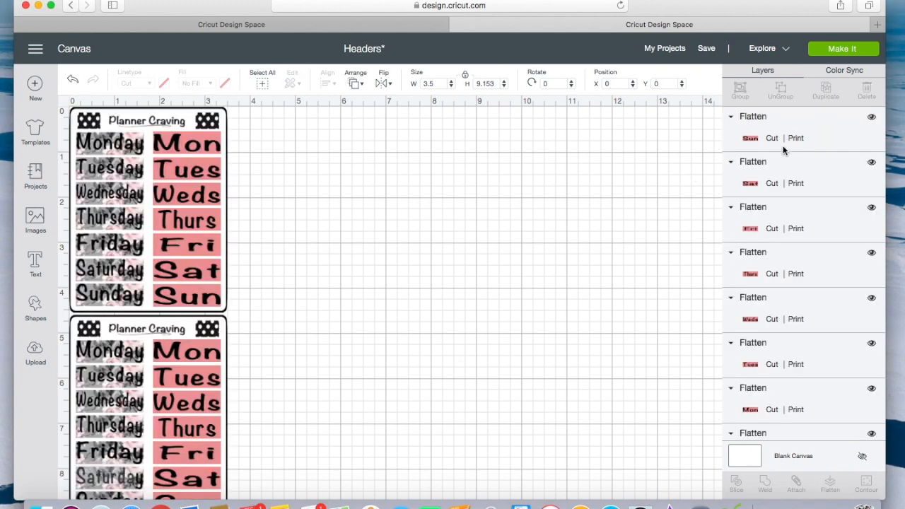
- Attach everything on both header sheets so the layout holds on one mat, and save the Headers project
{"action": "scroll", "coordinate": [526, 272], "scroll_direction": "down", "scroll_amount": 2}
{"action": "scroll", "coordinate": [526, 271], "scroll_direction": "down", "scroll_amount": 2}
{"action": "left_click_drag", "start_coordinate": [236, 428], "coordinate": [69, 105]}
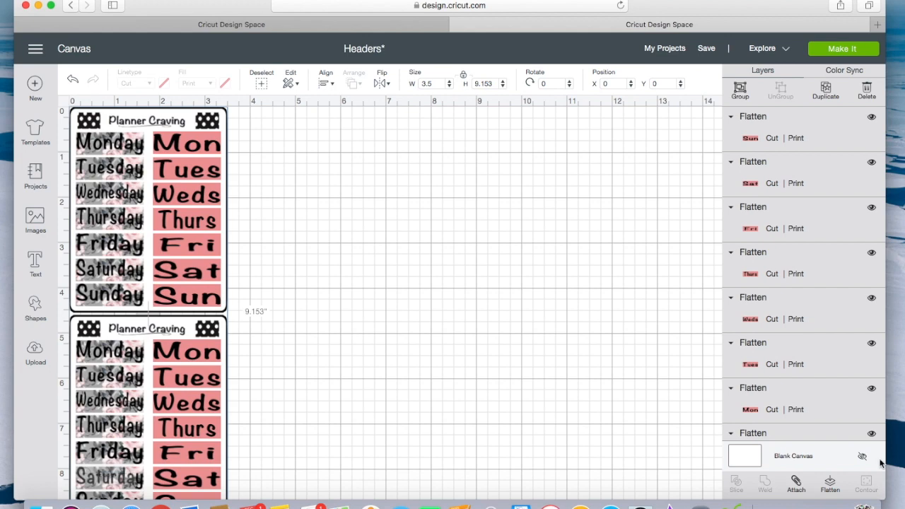
{"action": "left_click", "coordinate": [797, 482]}
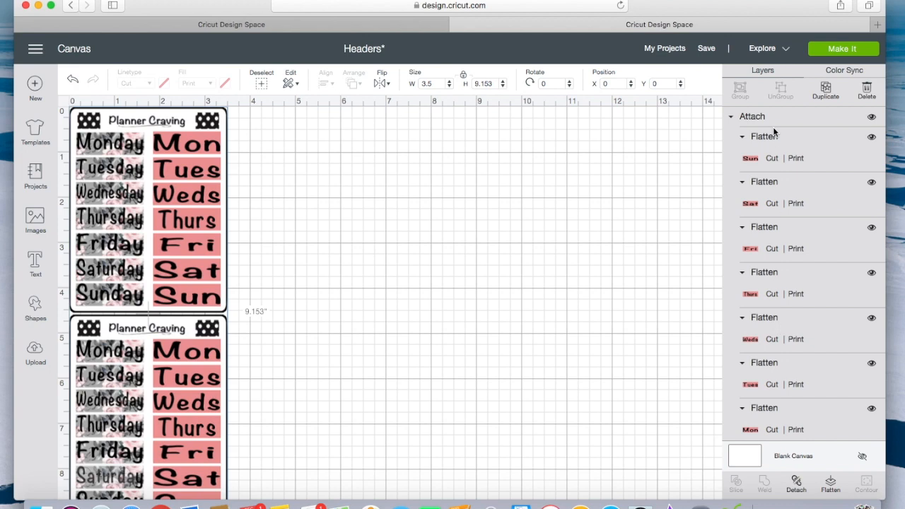
{"action": "left_click", "coordinate": [708, 49]}
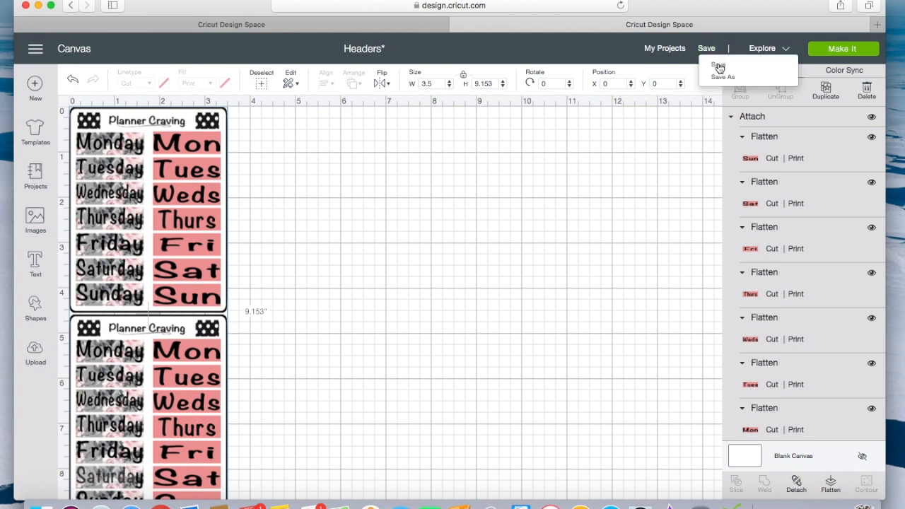
{"action": "left_click", "coordinate": [718, 64]}
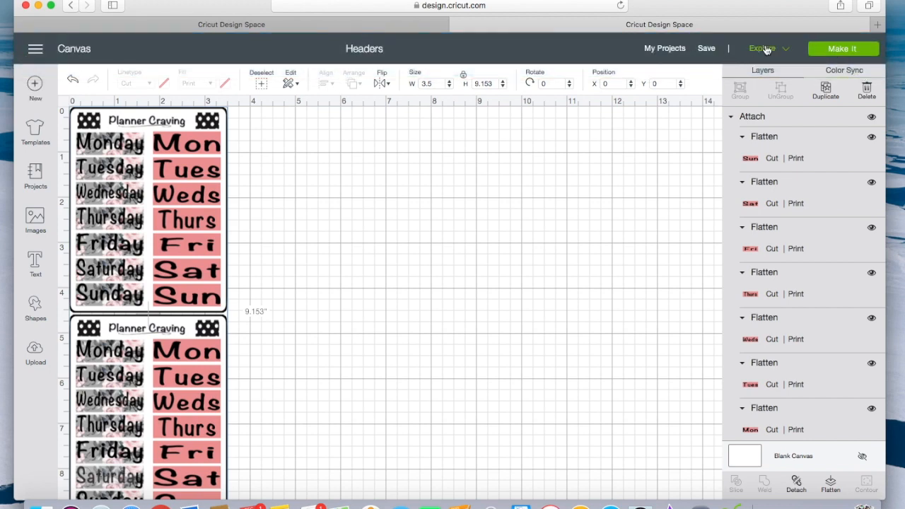
- Open the mat preparation for the saved project and check both header sheets' placement on the letter-size page
{"action": "left_click", "coordinate": [843, 51]}
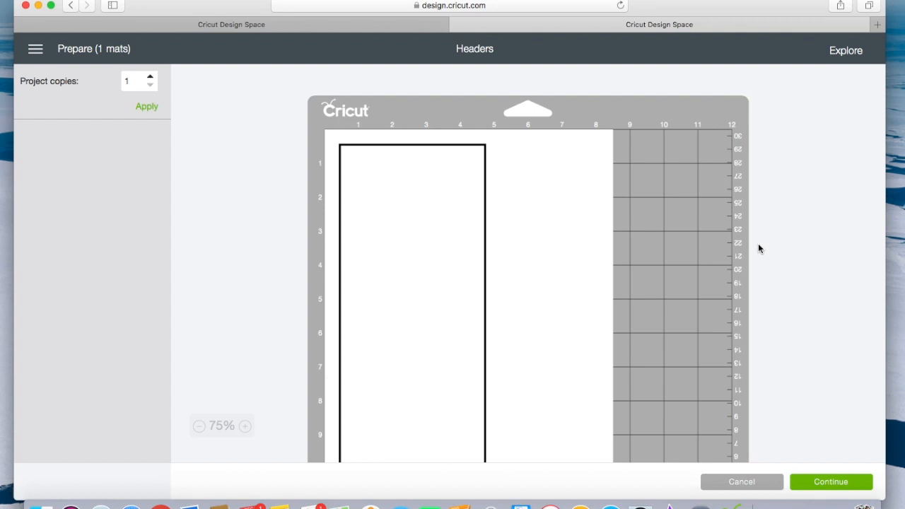
{"action": "scroll", "coordinate": [758, 244], "scroll_direction": "up", "scroll_amount": 1}
{"action": "scroll", "coordinate": [758, 245], "scroll_direction": "down", "scroll_amount": 1}
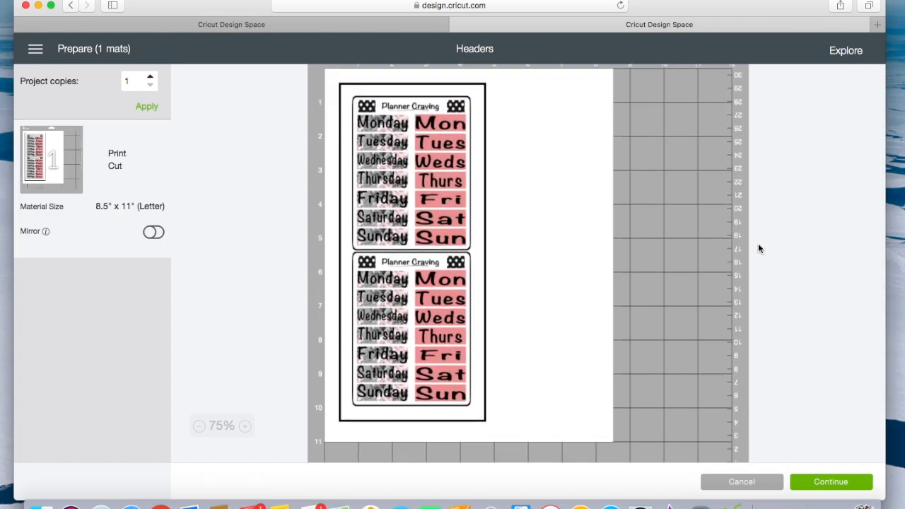
{"action": "scroll", "coordinate": [758, 243], "scroll_direction": "up", "scroll_amount": 2}
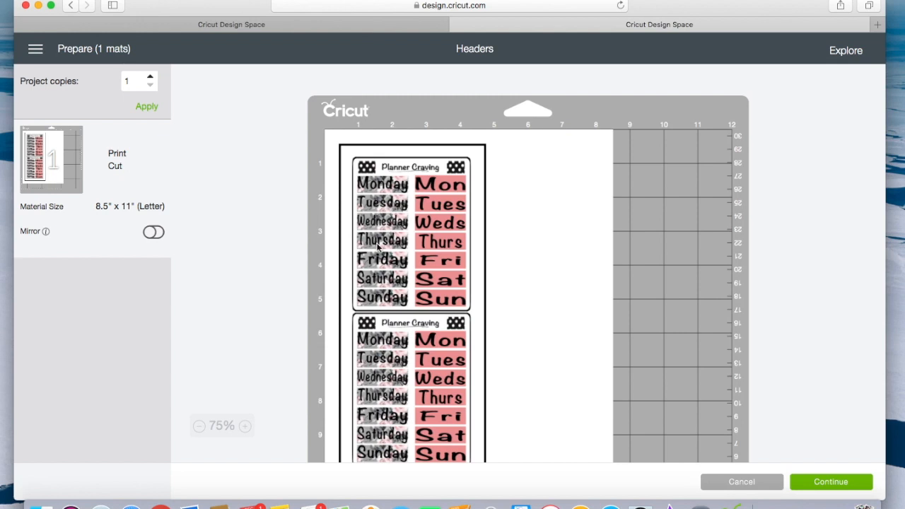
- Continue from the mat preview to the make stage, mark the sheet as already printed, and view the available cutting materials
{"action": "left_click", "coordinate": [824, 486]}
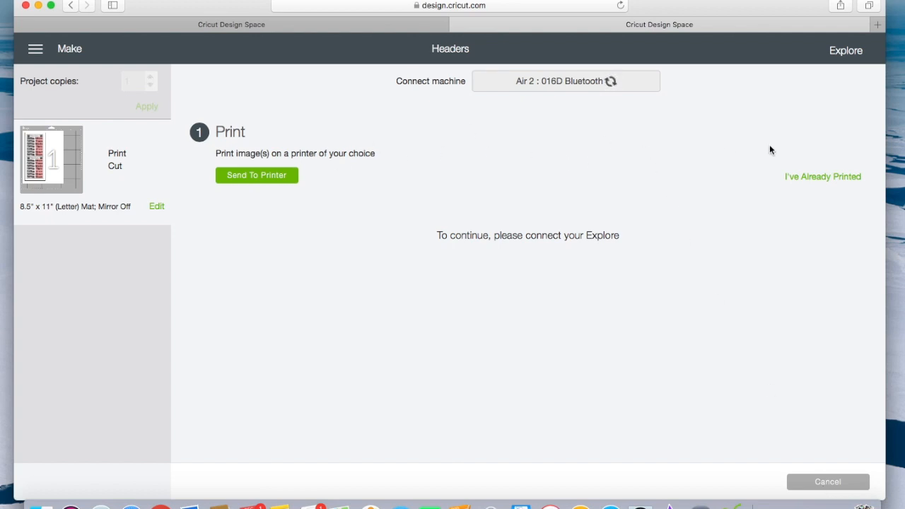
{"action": "left_click", "coordinate": [801, 178]}
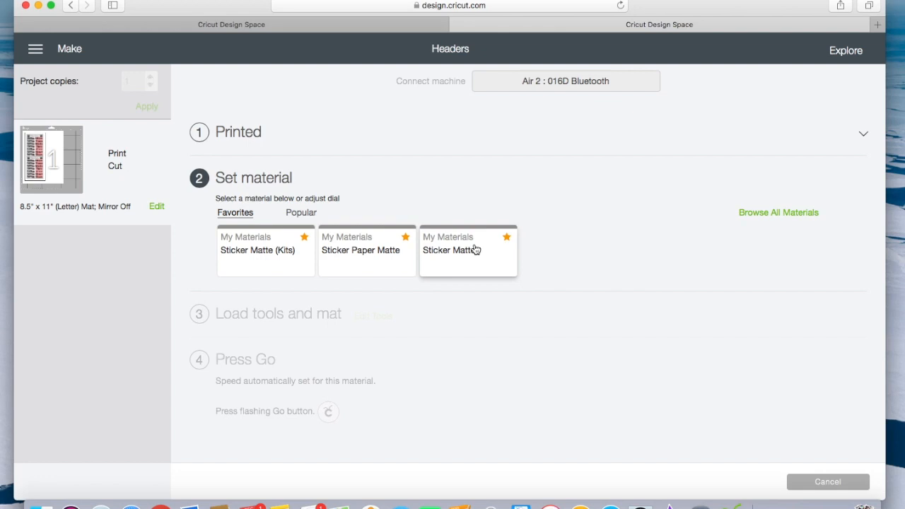
- Cancel the cut, exit the mat preparation, and return to the canvas to look over both header sheets
{"action": "left_click", "coordinate": [820, 478]}
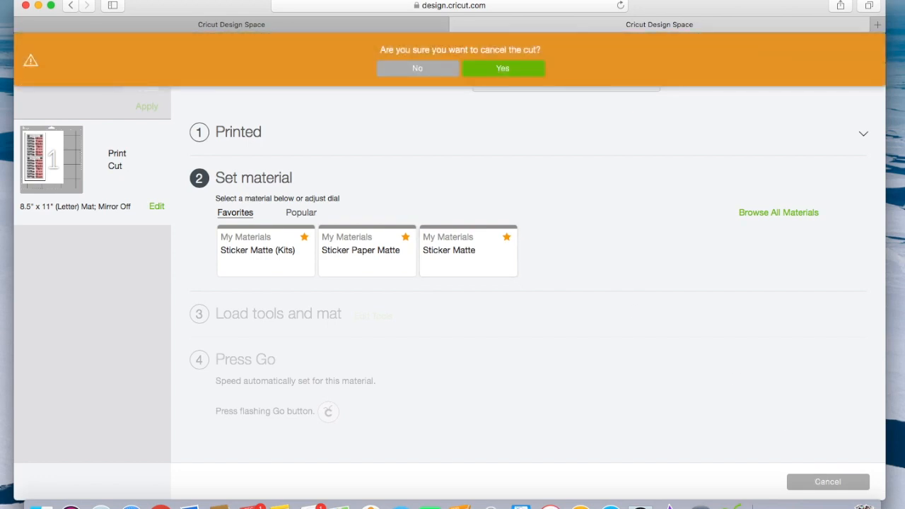
{"action": "left_click", "coordinate": [495, 74]}
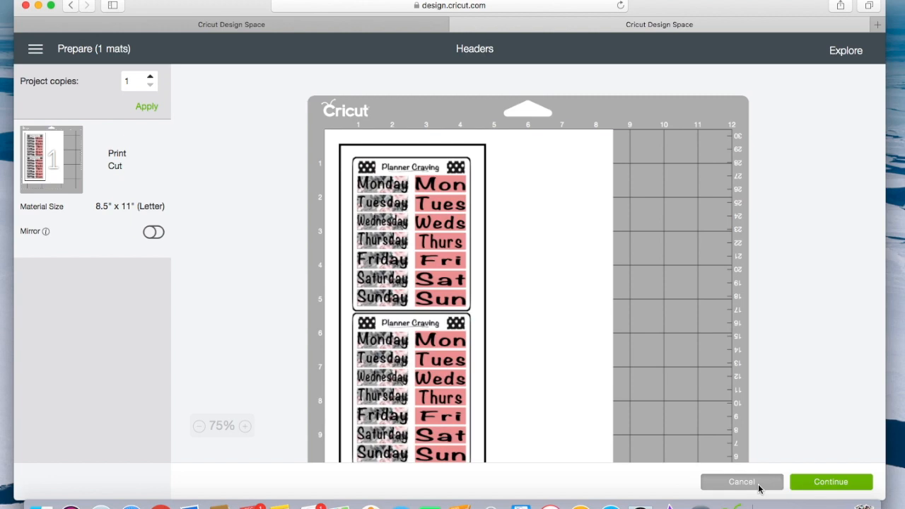
{"action": "left_click", "coordinate": [759, 488]}
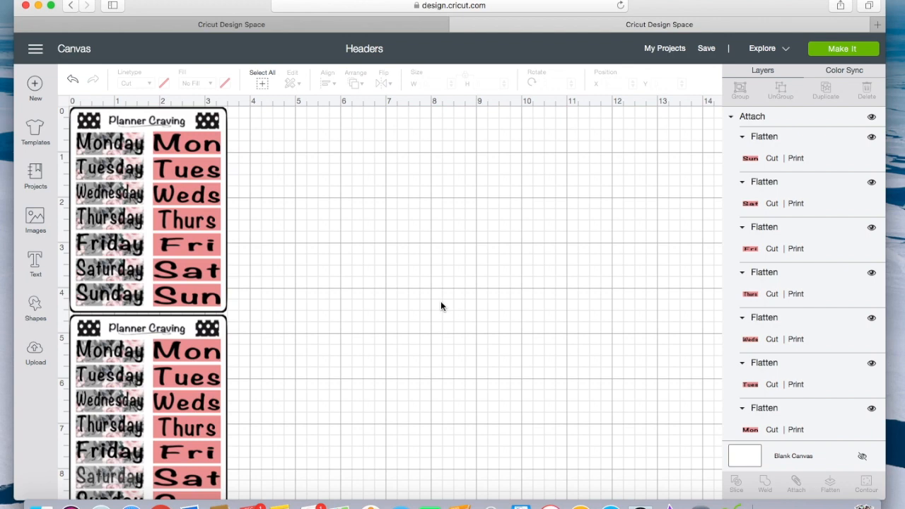
{"action": "scroll", "coordinate": [441, 307], "scroll_direction": "down", "scroll_amount": 2}
{"action": "scroll", "coordinate": [440, 306], "scroll_direction": "up", "scroll_amount": 2}
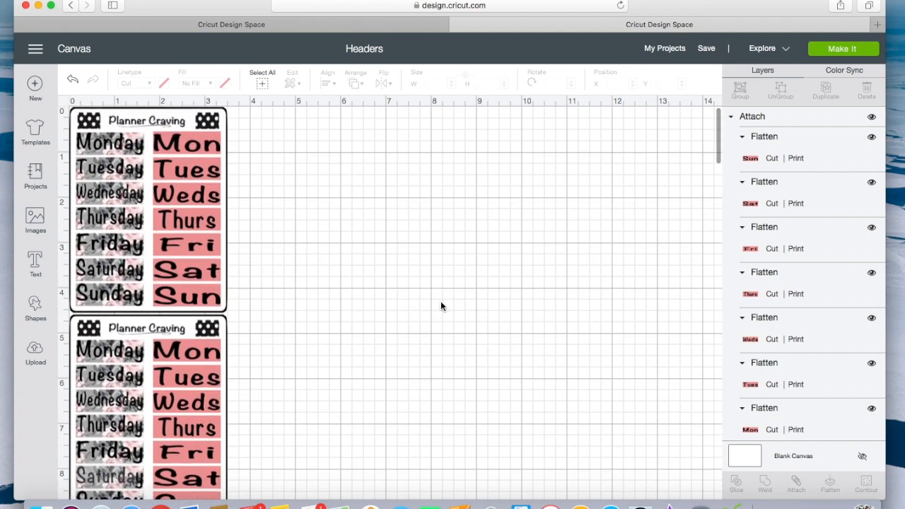